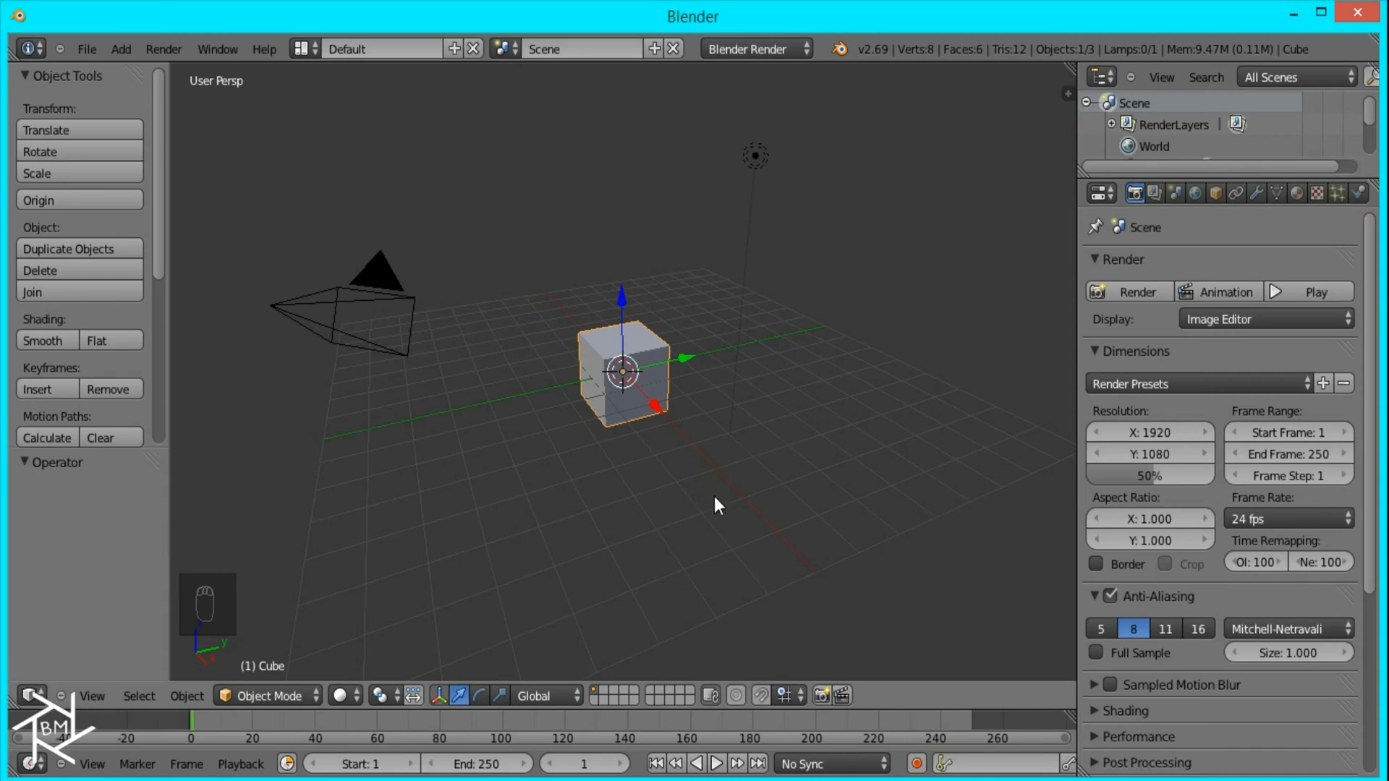
Step: Select the lamp together with the cube and delete both from the scene
right_click(754, 150, "shift")
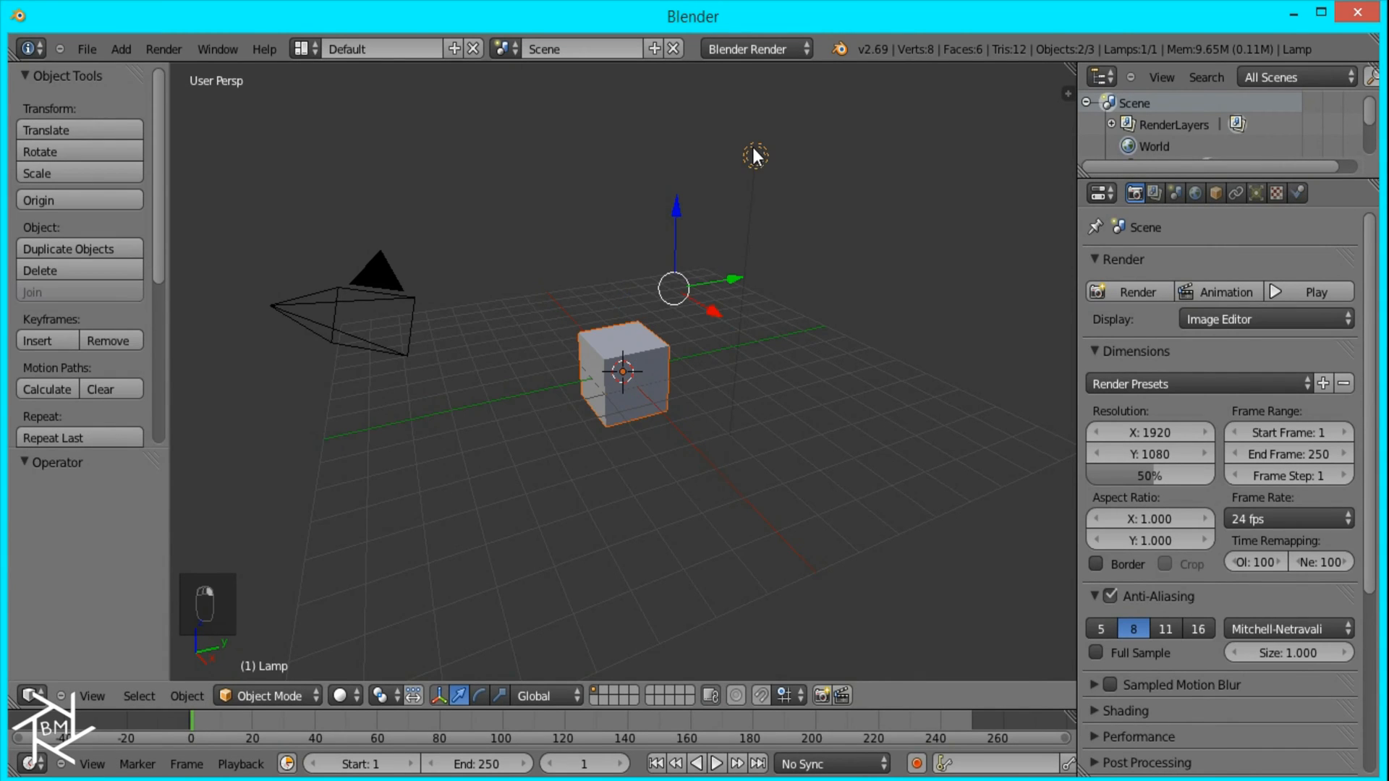
key("x")
left_click(761, 203)
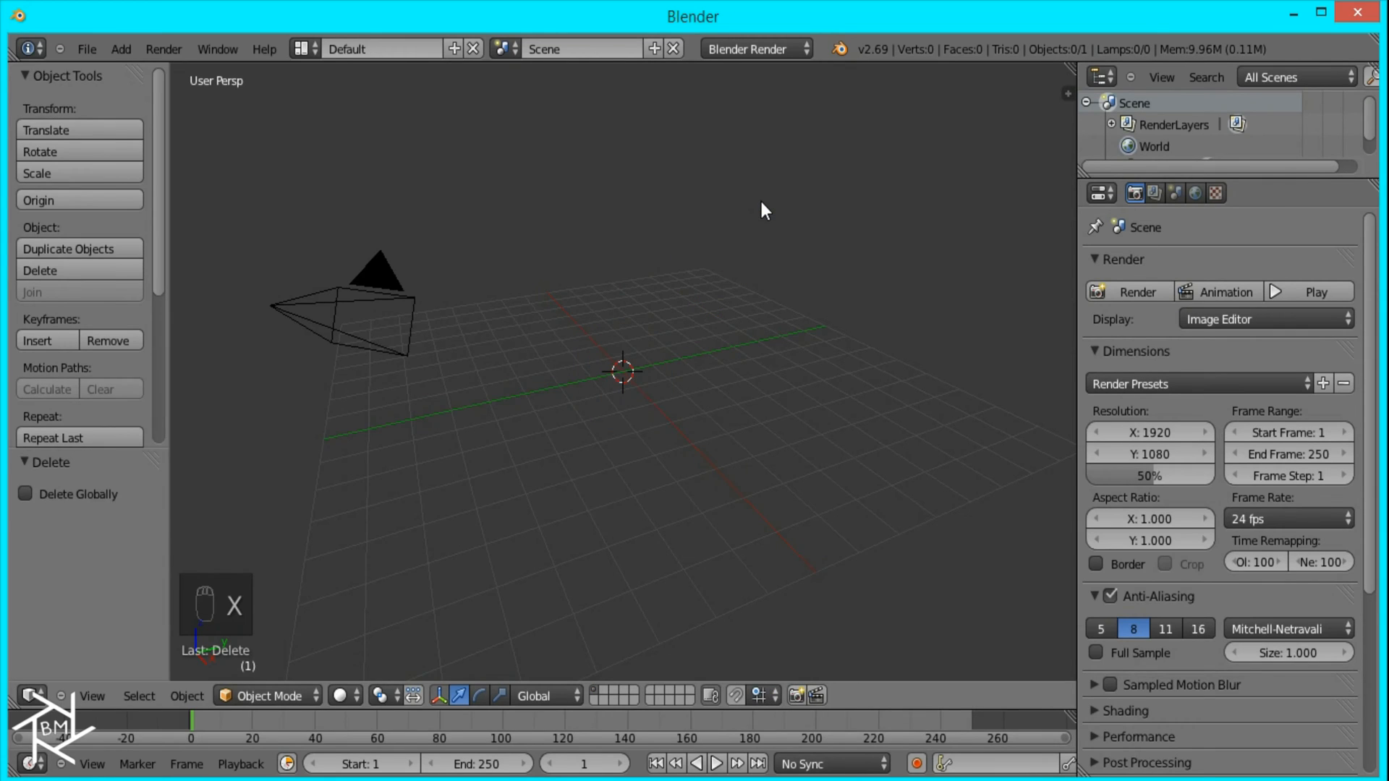
Step: Add a path curve at the origin in top orthographic view
key("KP_7")
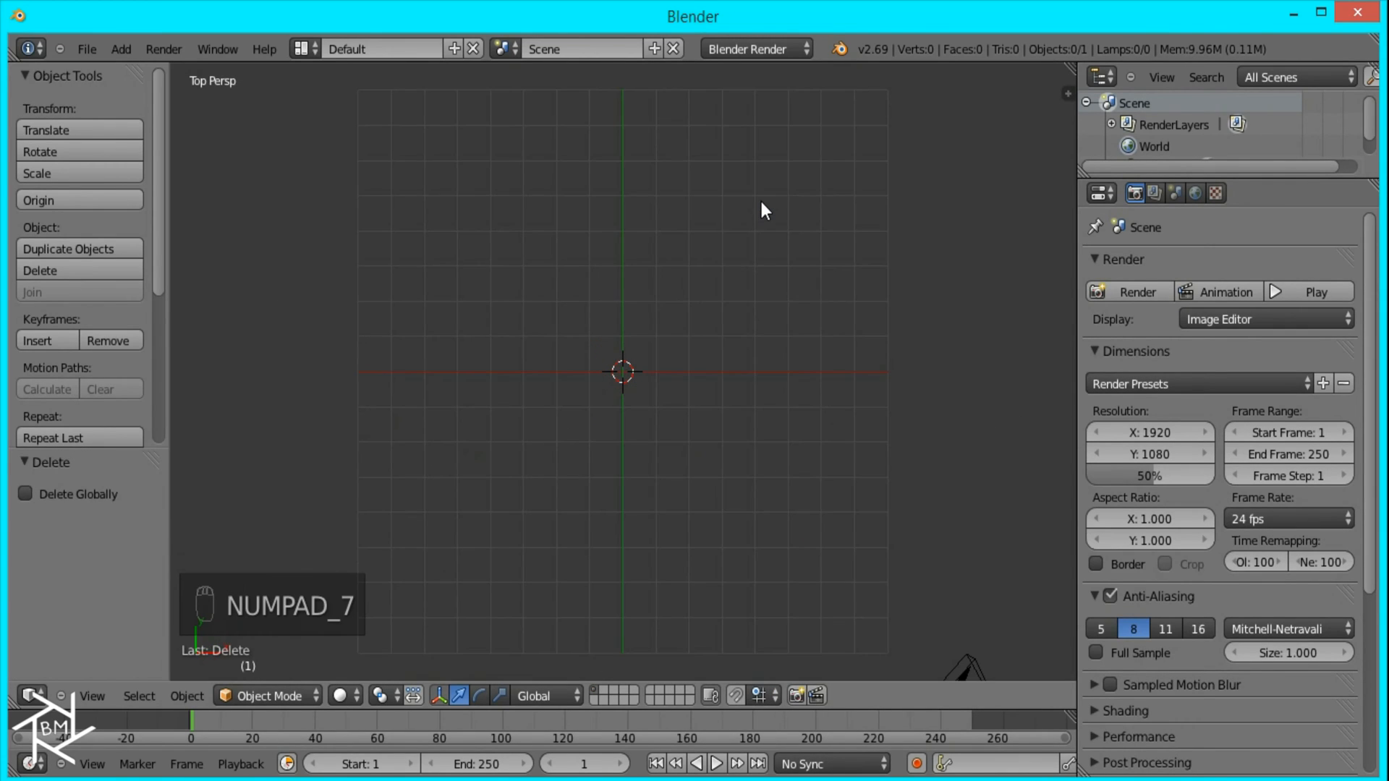
key("KP_5")
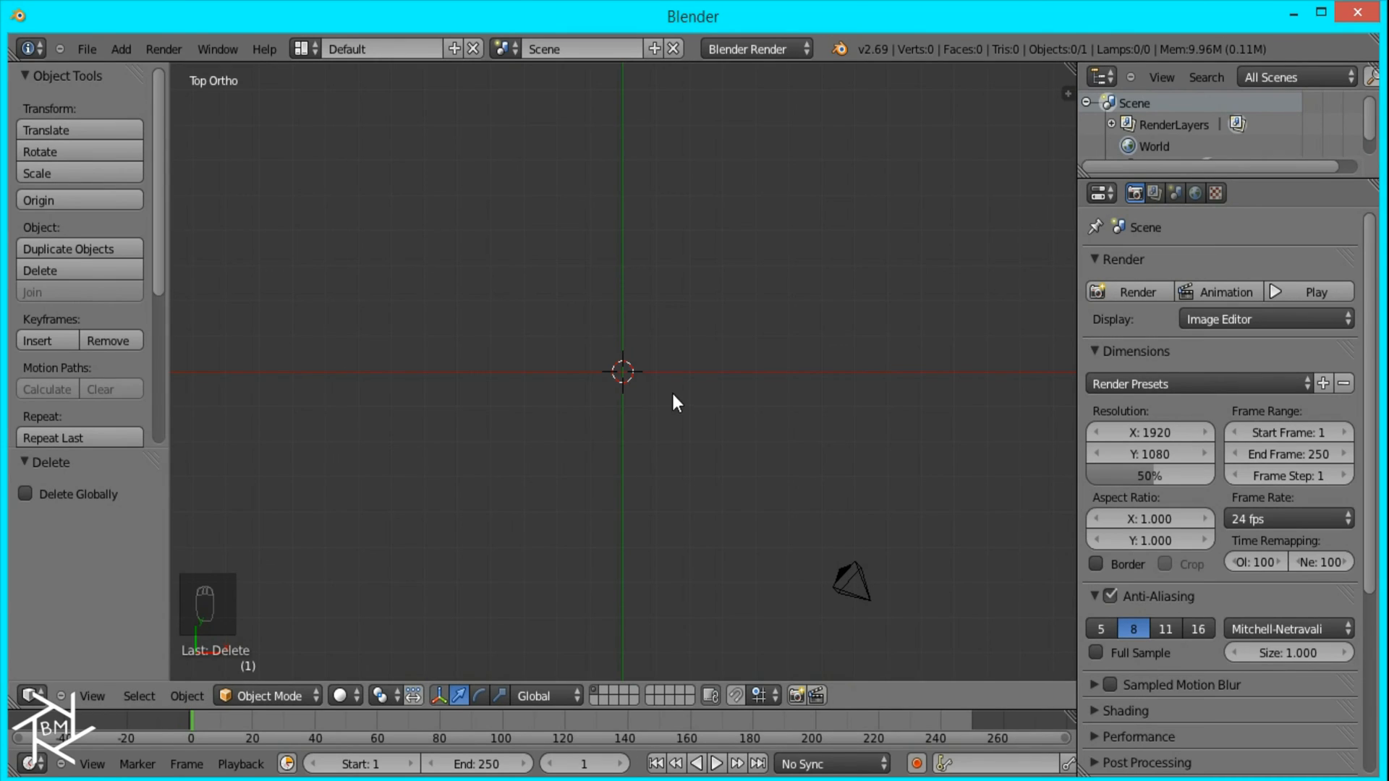
key("shift+a")
mouse_move(630, 371)
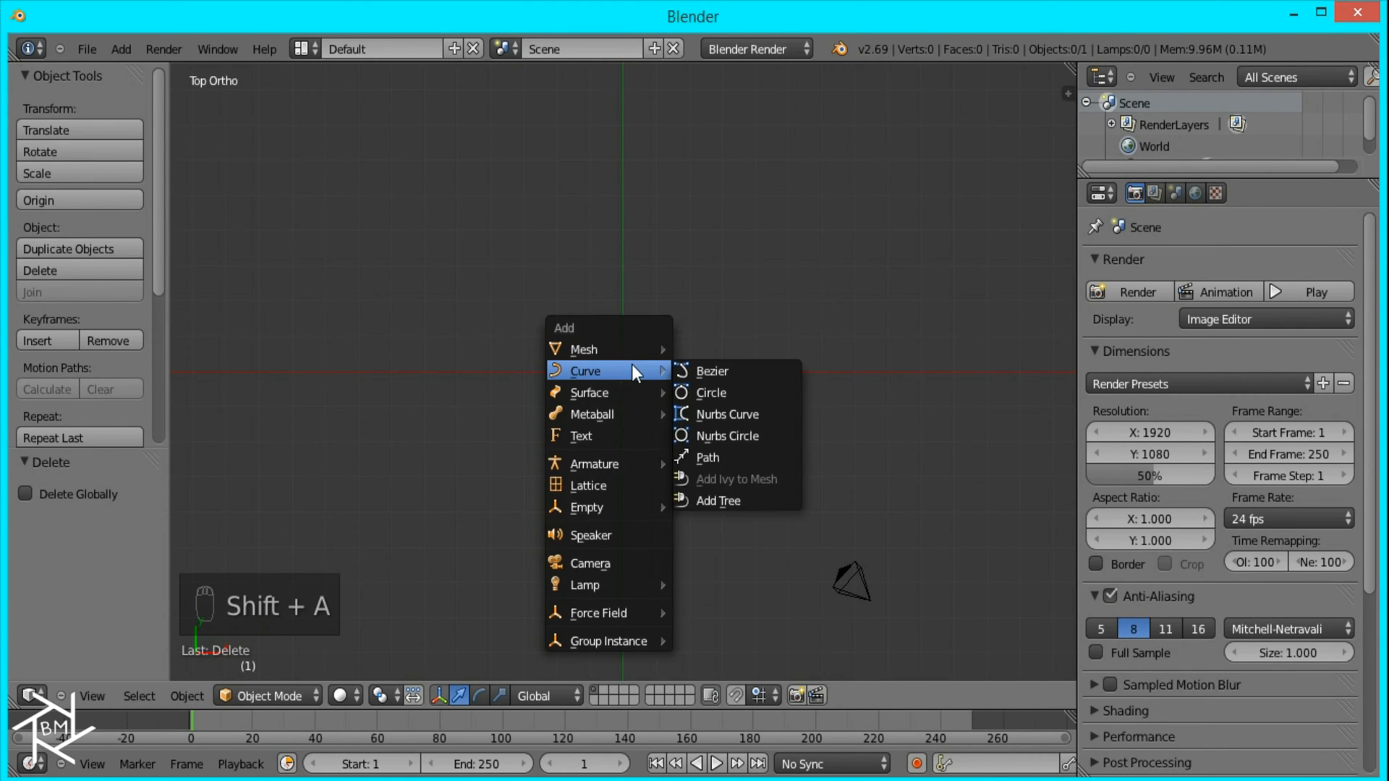
left_click(748, 453)
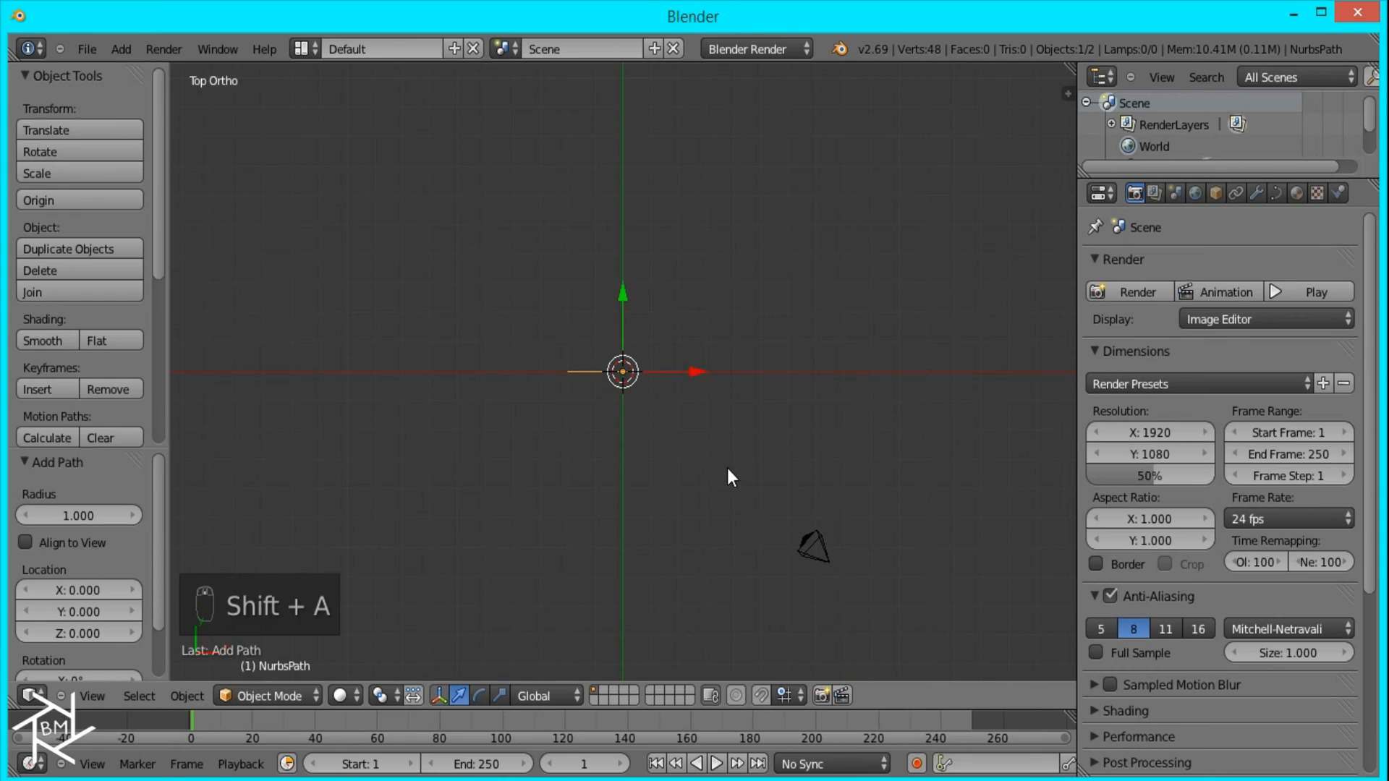
scroll(712, 445, "down", 2)
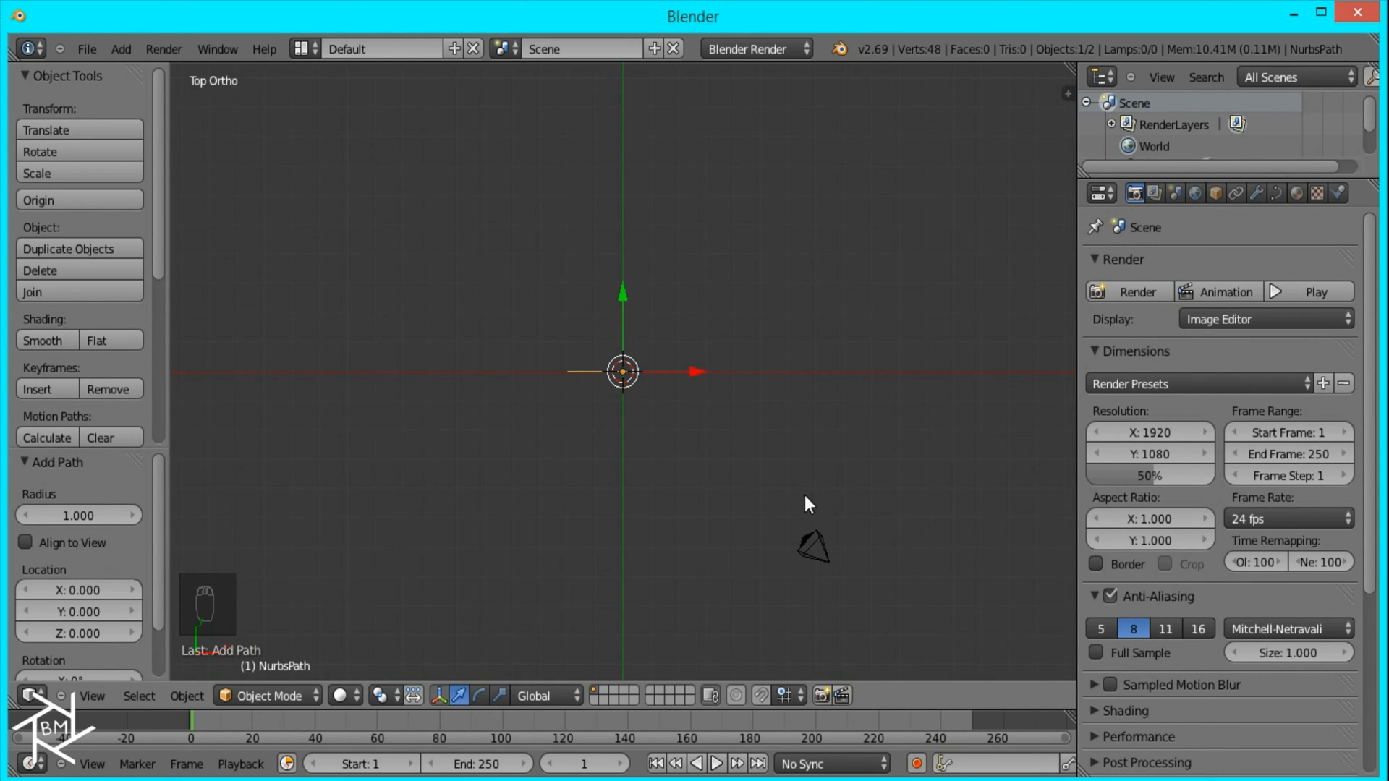
Step: Align the camera to the top view, clear its location, and raise it about 17.9 units along its local Z axis
key("ctrl+alt+KP_0")
right_click(720, 507)
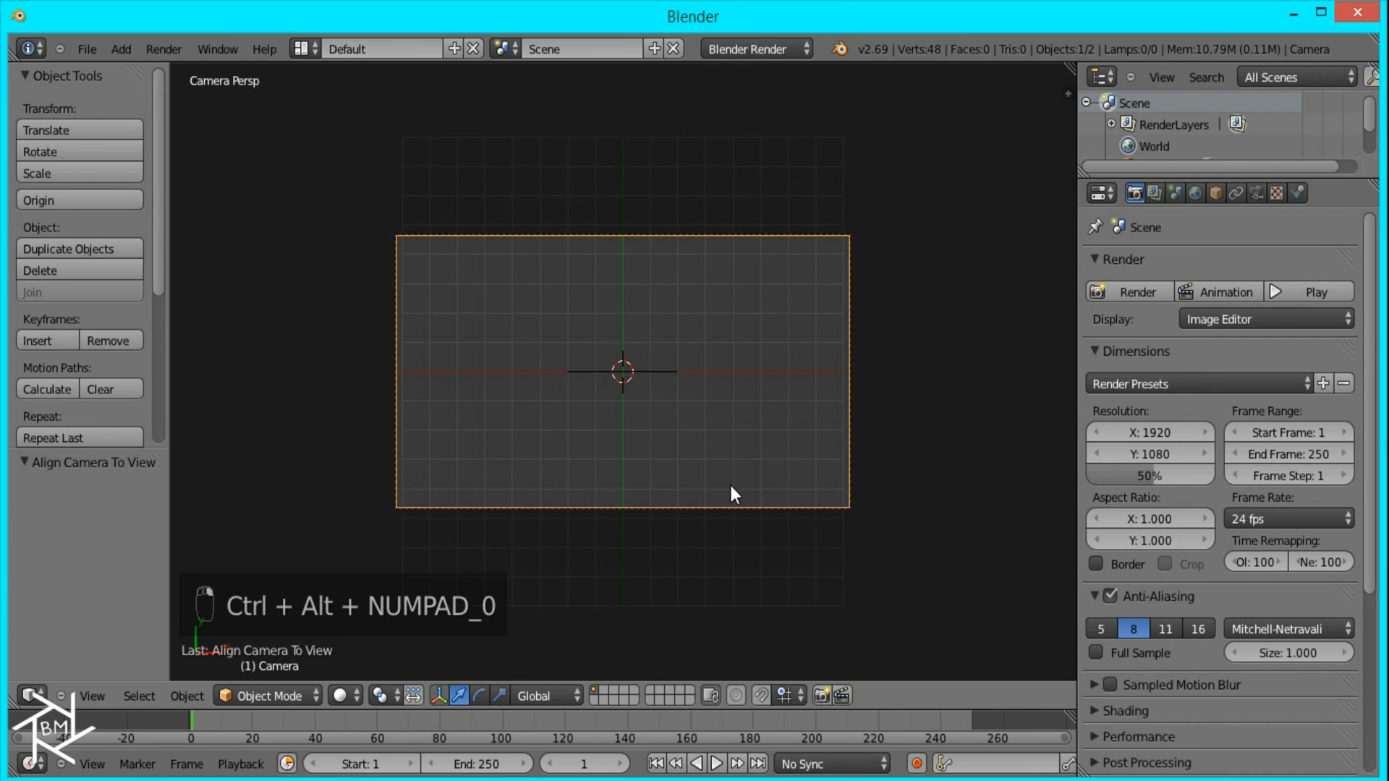
key("alt+g")
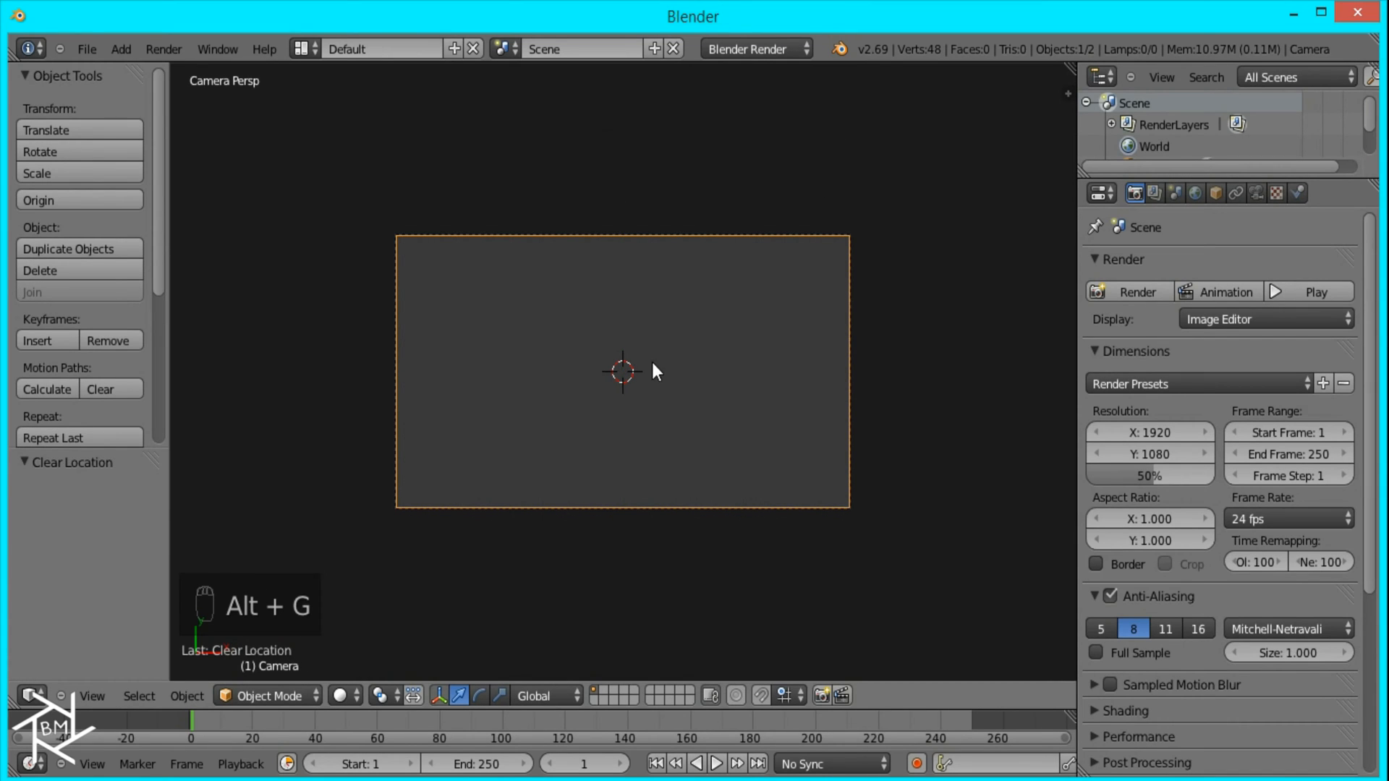
key("g")
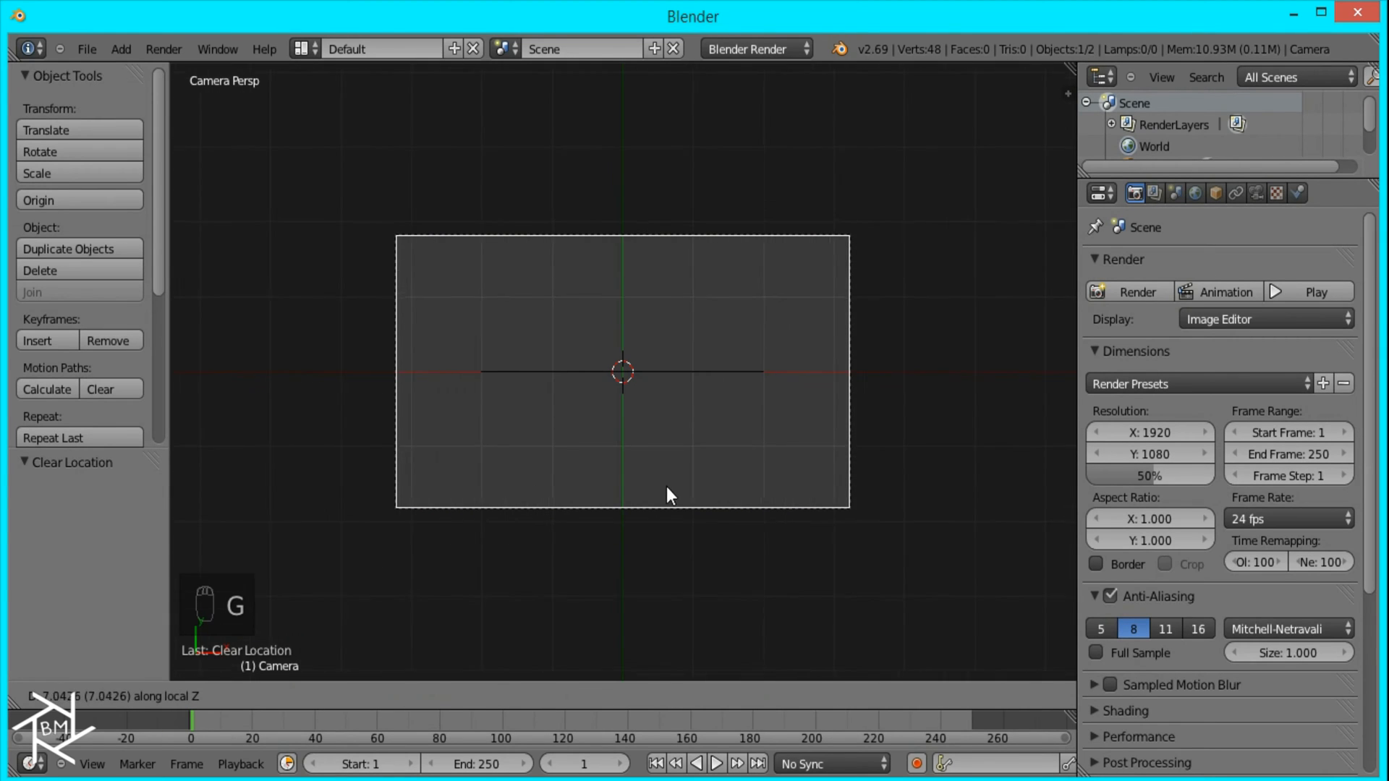
left_click(685, 556)
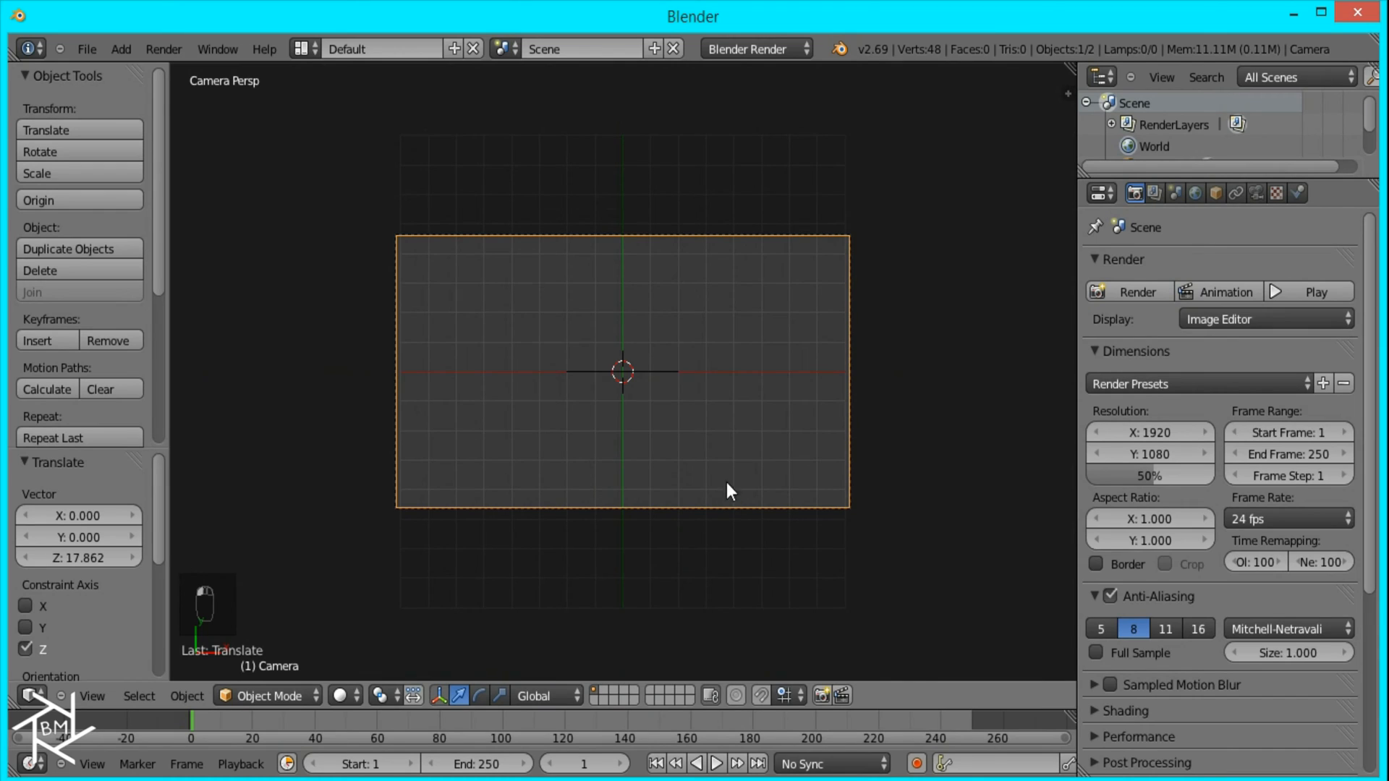
Step: Edit the path and move its left end control point about 5 units left and 1.8 units down
right_click(639, 371)
key("Tab")
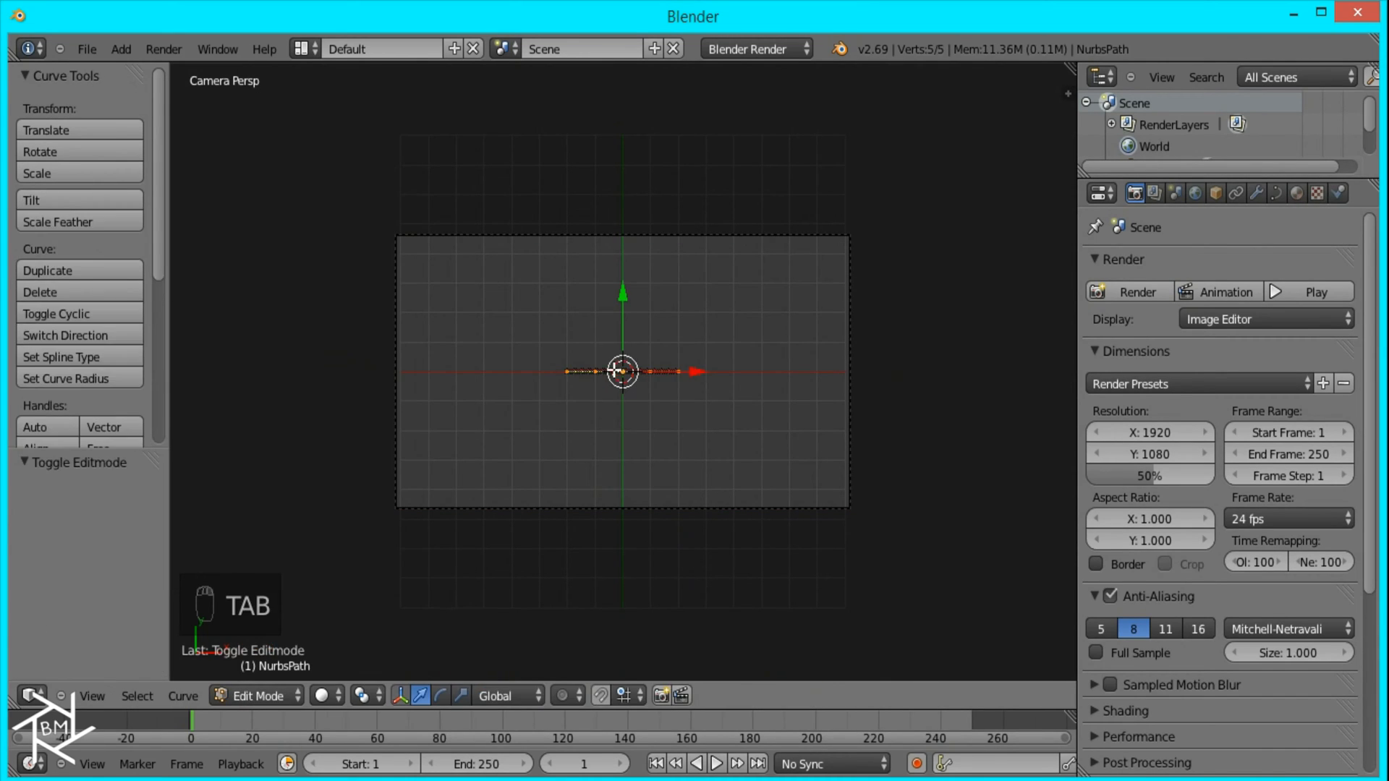
right_click(568, 370)
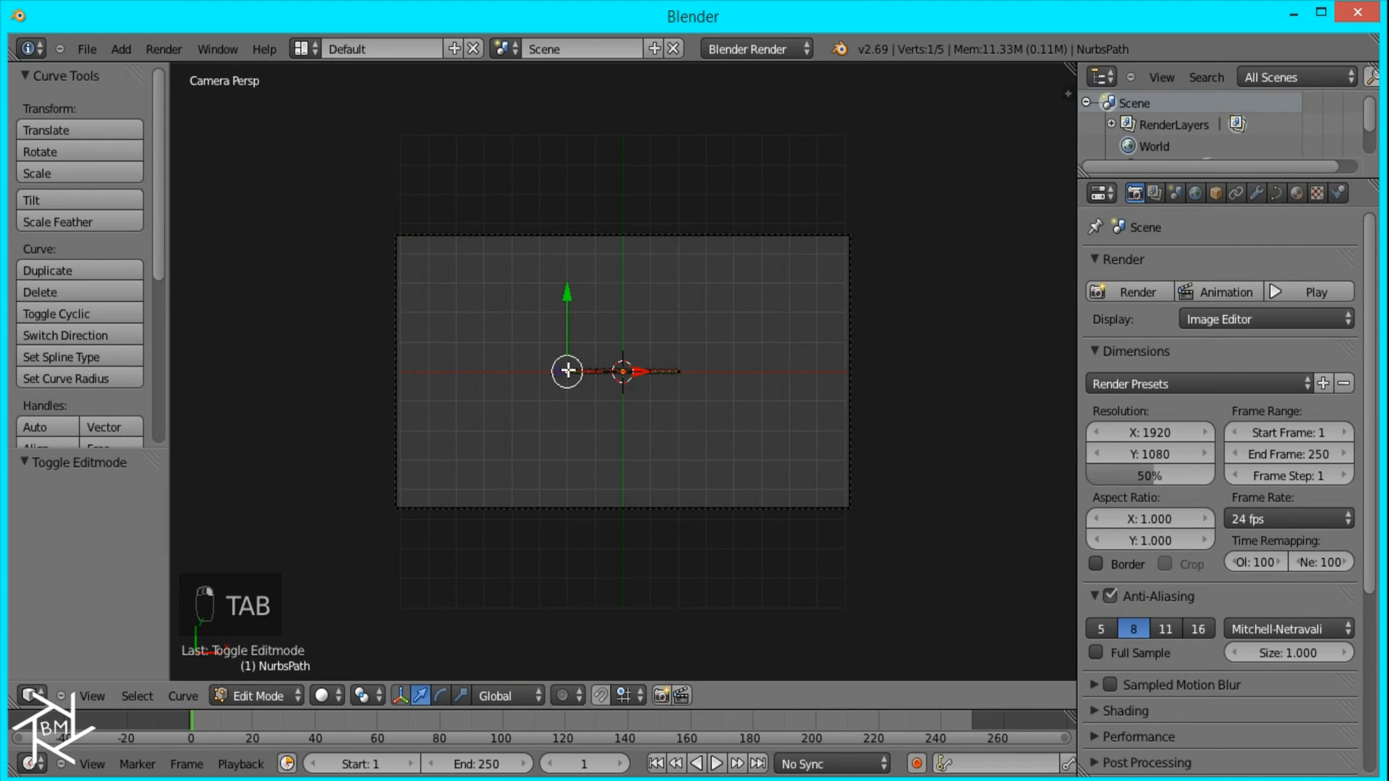
key("g")
left_click(394, 452)
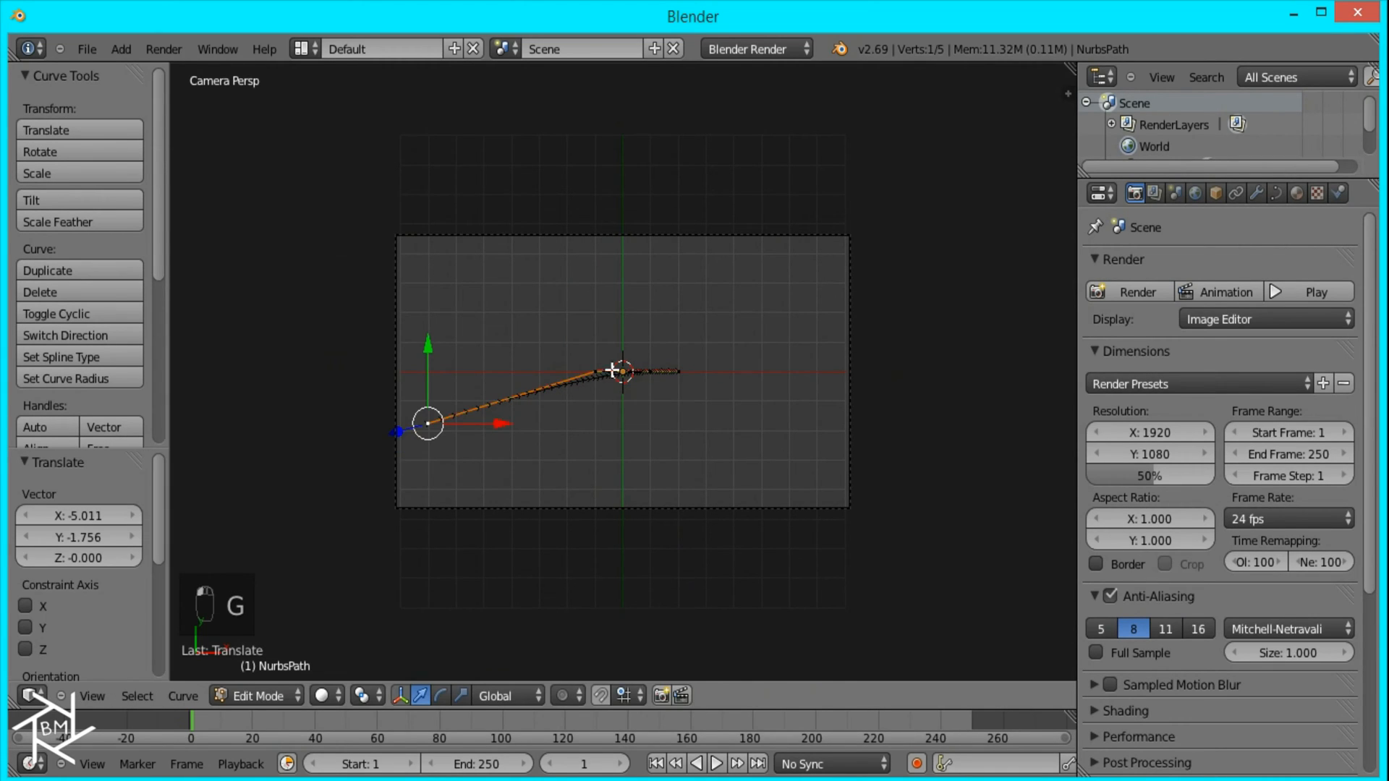
Step: Bend the path into a wave by raising the second point, lowering the fourth, stretching the right end and shifting the middle point left
key("g")
left_click(501, 309)
key("g")
left_click(570, 456)
right_click(688, 377)
key("g")
left_click(889, 360)
right_click(629, 369)
key("g")
left_click(554, 383)
Step: Select all control points of the path and rotate them by -180°
scroll(775, 398, "down", 2)
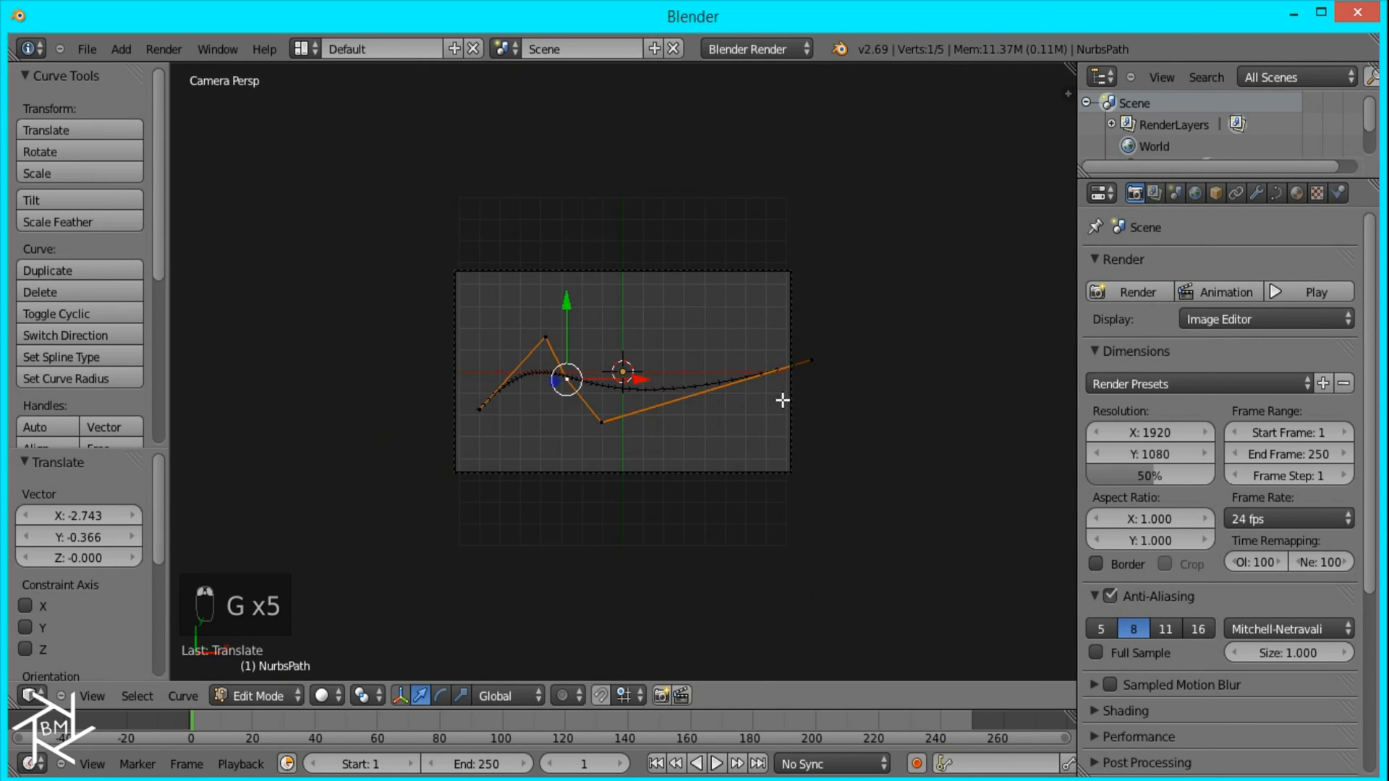
key("a")
key("a")
key("r")
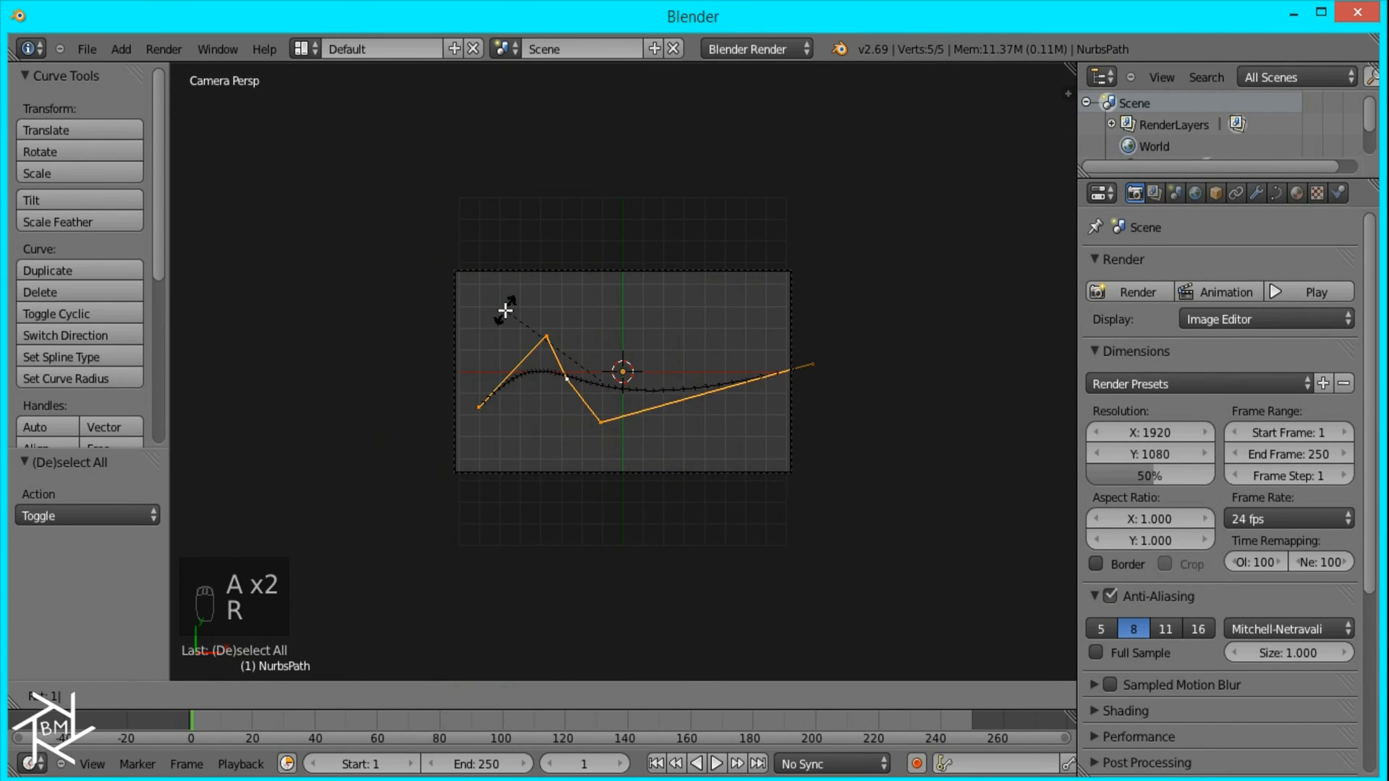
left_click(504, 308)
Step: Move the path's left end about 1.5 units right and 0.3 down, and shift the neighboring point to the left
right_click(390, 403)
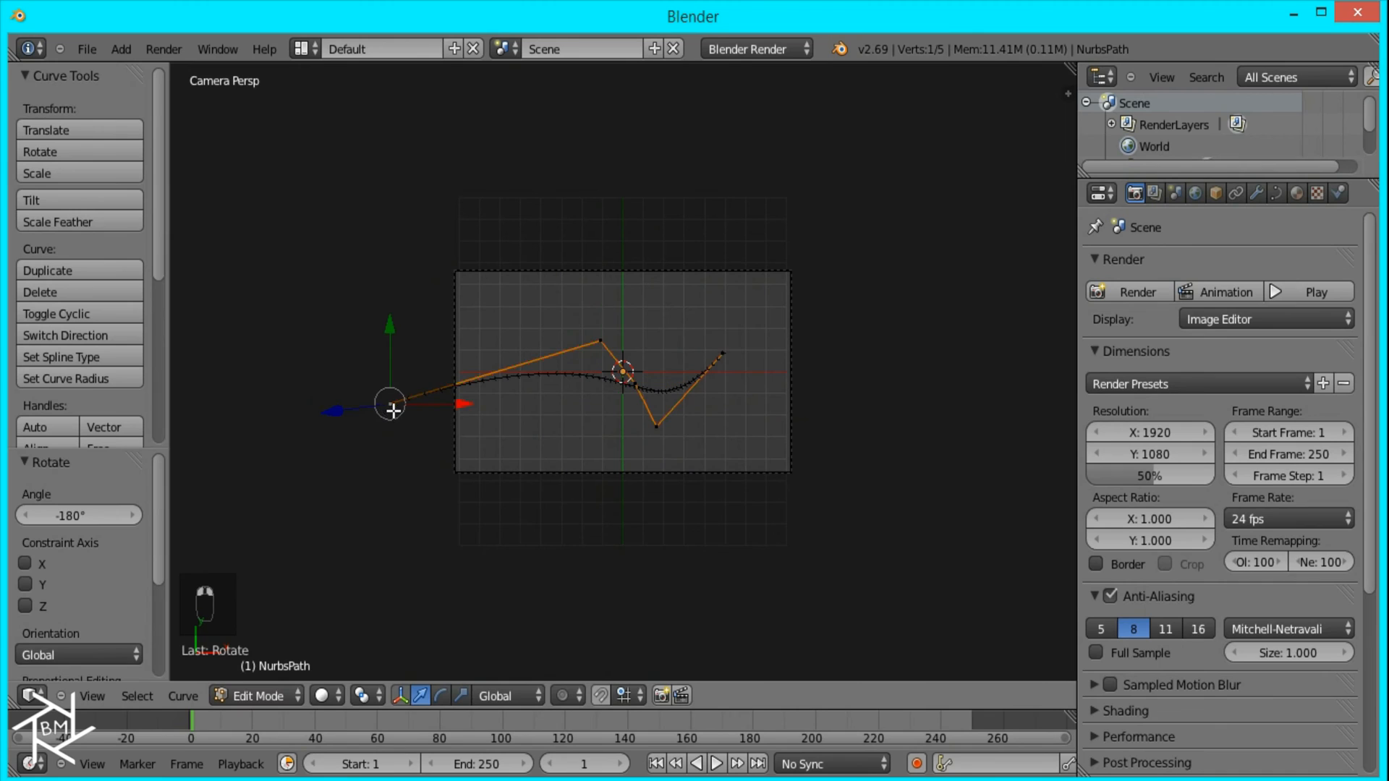
key("g")
left_click(468, 432)
right_click(620, 345)
key("g")
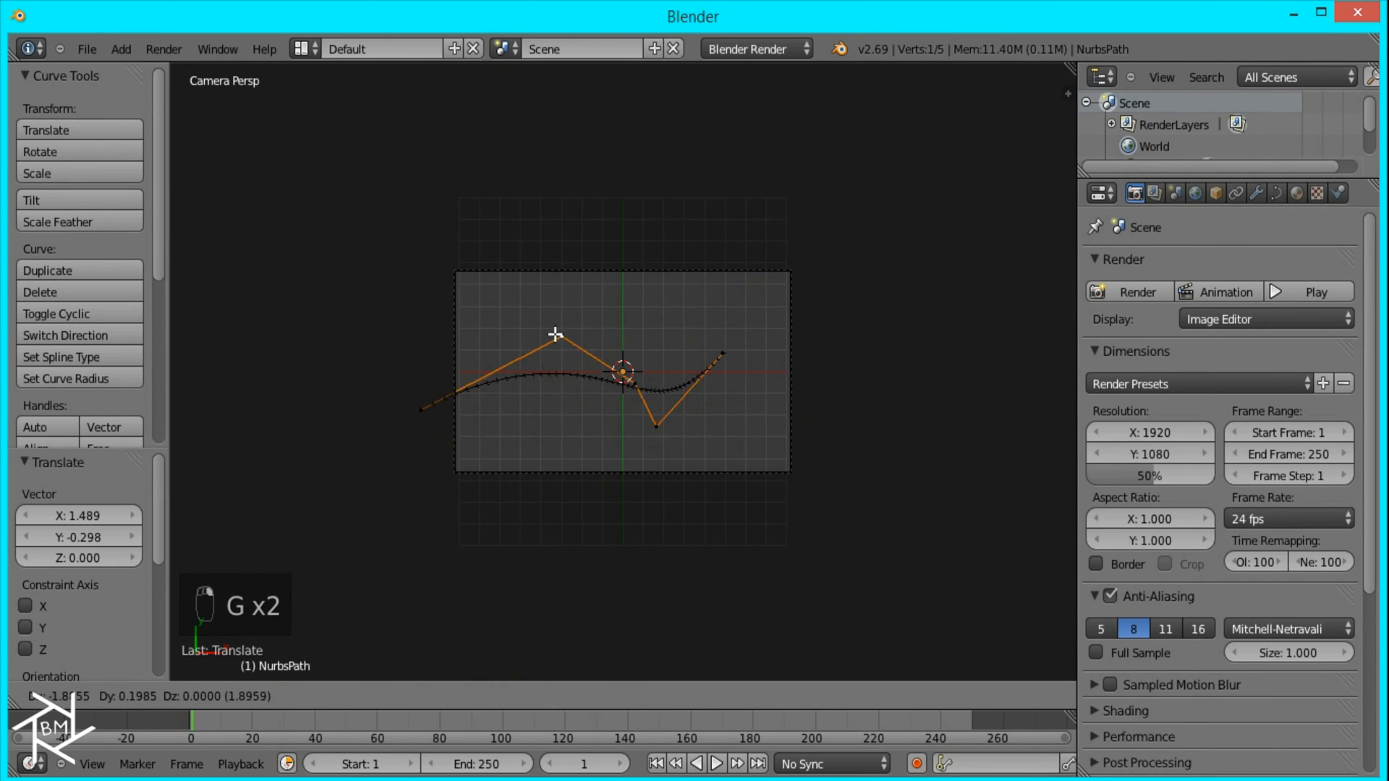
left_click(507, 325)
Step: Move the path's middle control point left and down, and lower the fourth point about 0.6 units
right_click(617, 375)
key("g")
left_click(531, 408)
right_click(656, 427)
key("g")
left_click(655, 454)
Step: Extrude two more control points from the path's right end so it extends past the camera frame, and leave Edit Mode
right_click(723, 351)
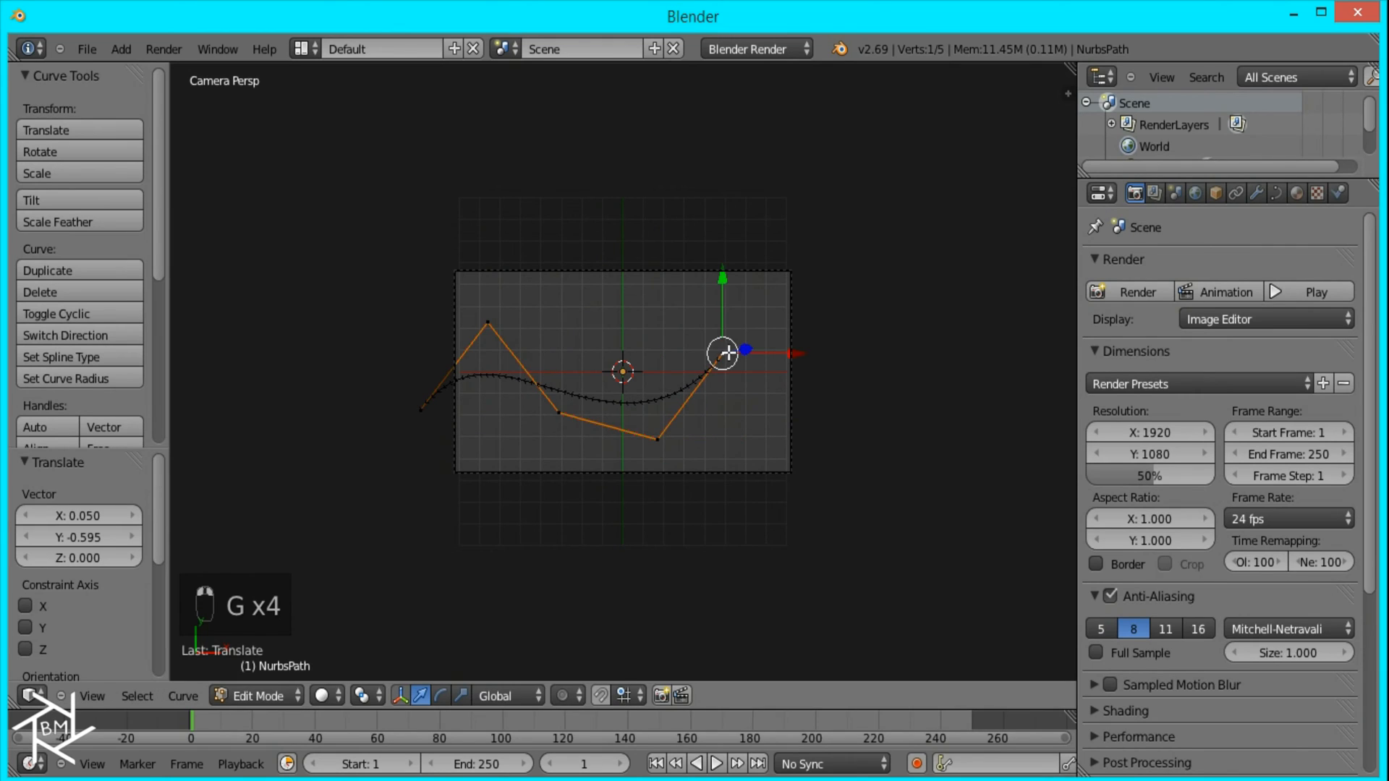
key("e")
left_click(791, 357)
key("e")
left_click(857, 391)
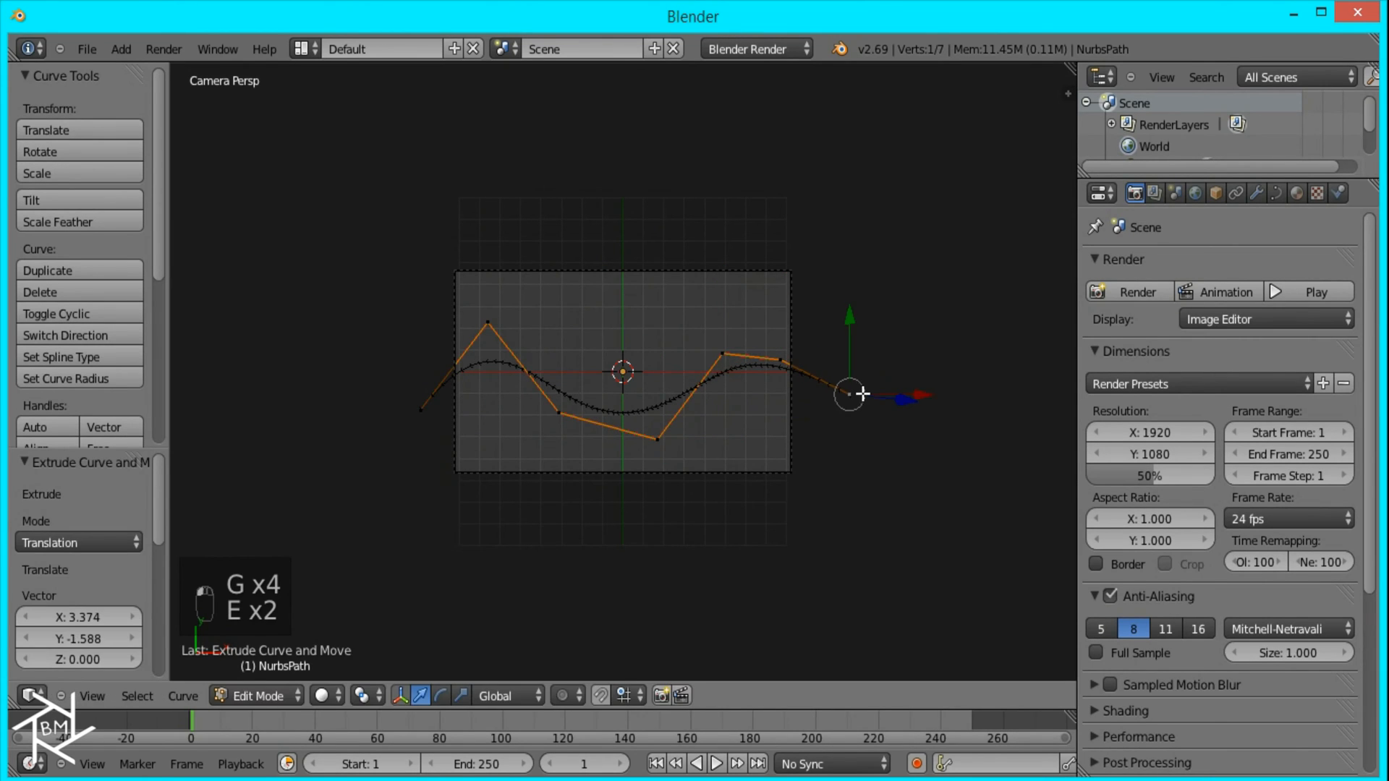
key("Tab")
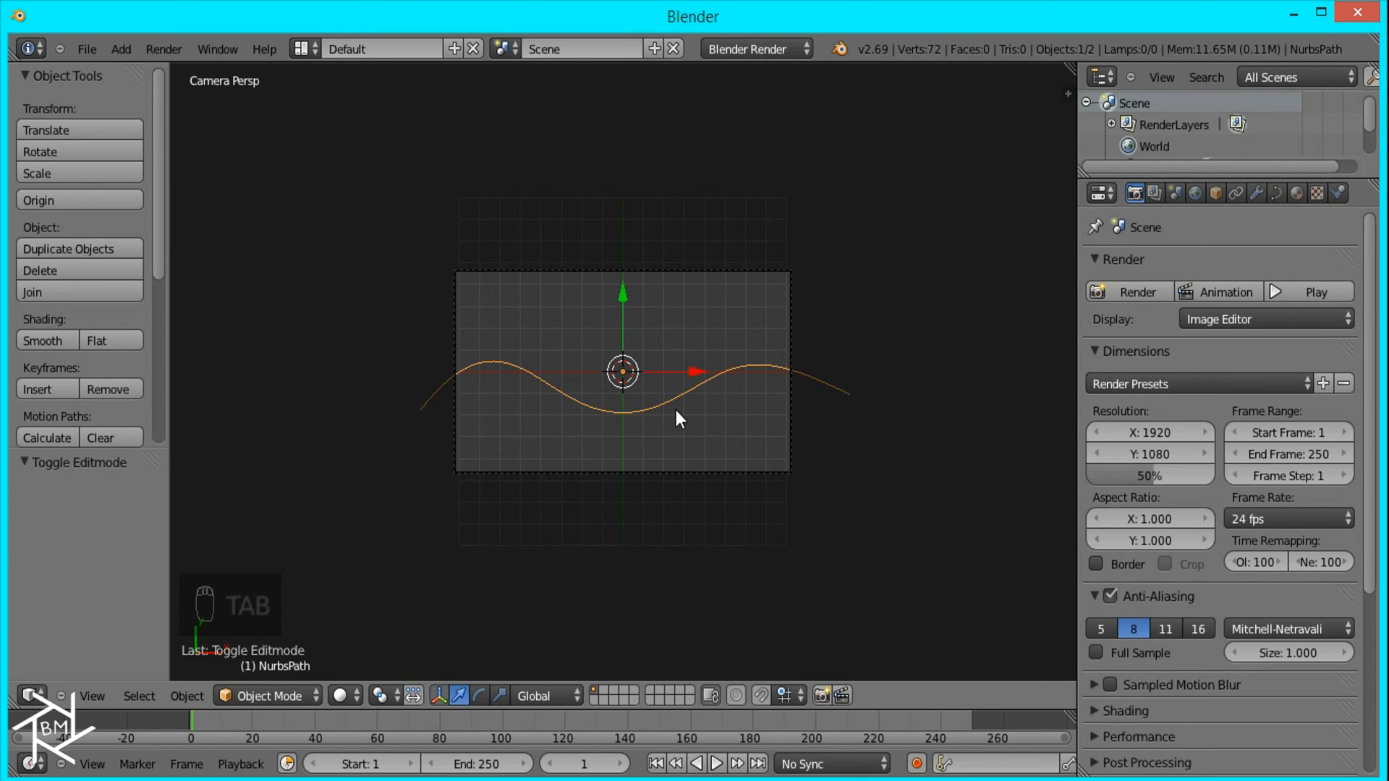
Step: Duplicate the wave slightly above the original, lower the copy's second control point and raise its third about 2.3 units
key("shift+d")
left_click(675, 383)
key("Tab")
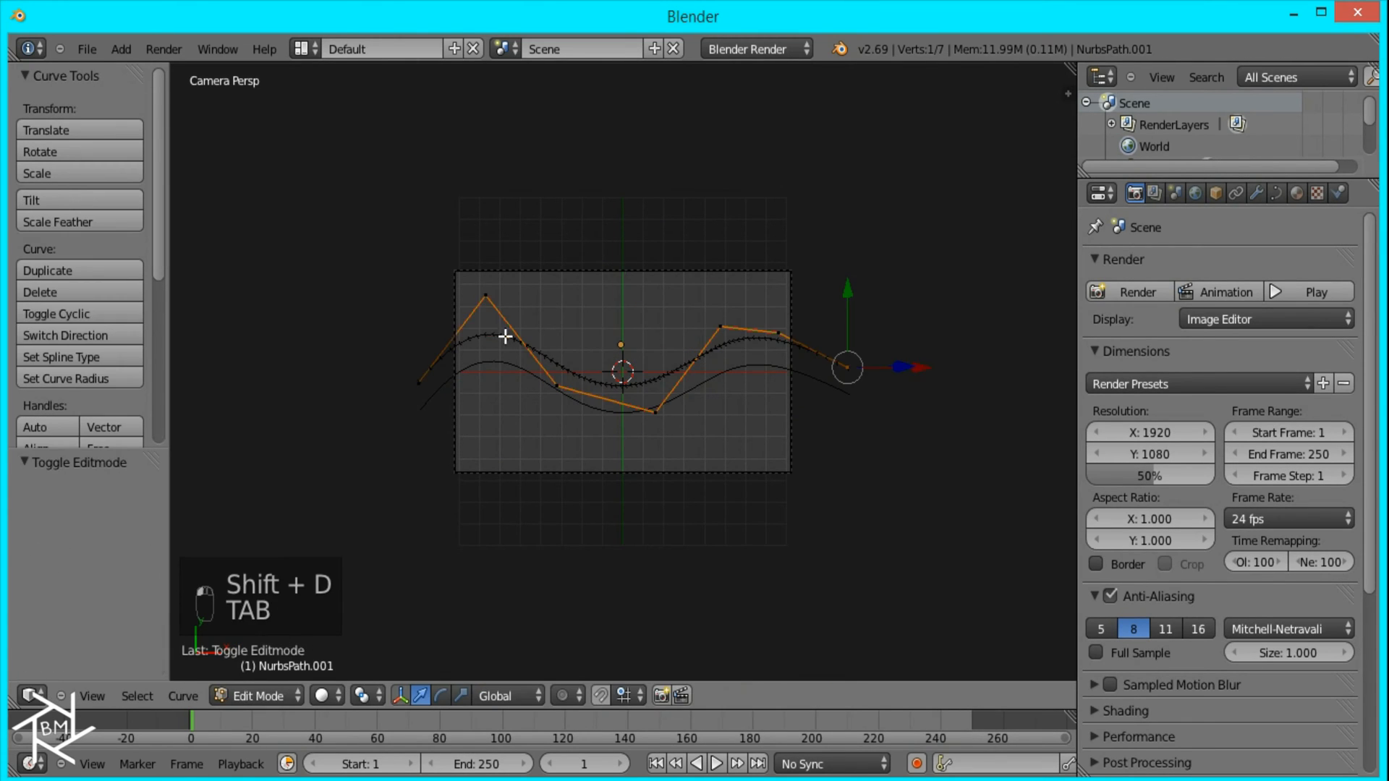
right_click(481, 293)
key("g")
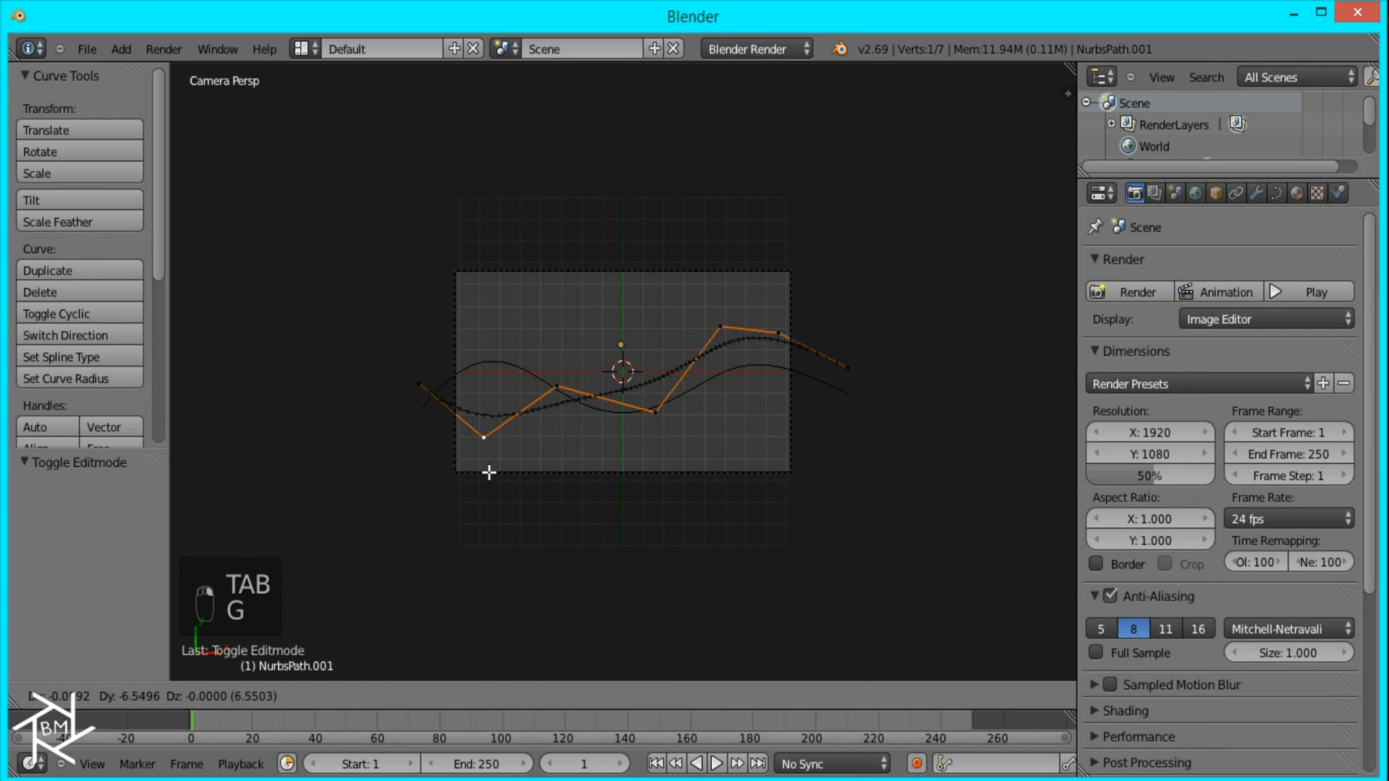
left_click(490, 471)
right_click(553, 388)
key("g")
left_click(562, 335)
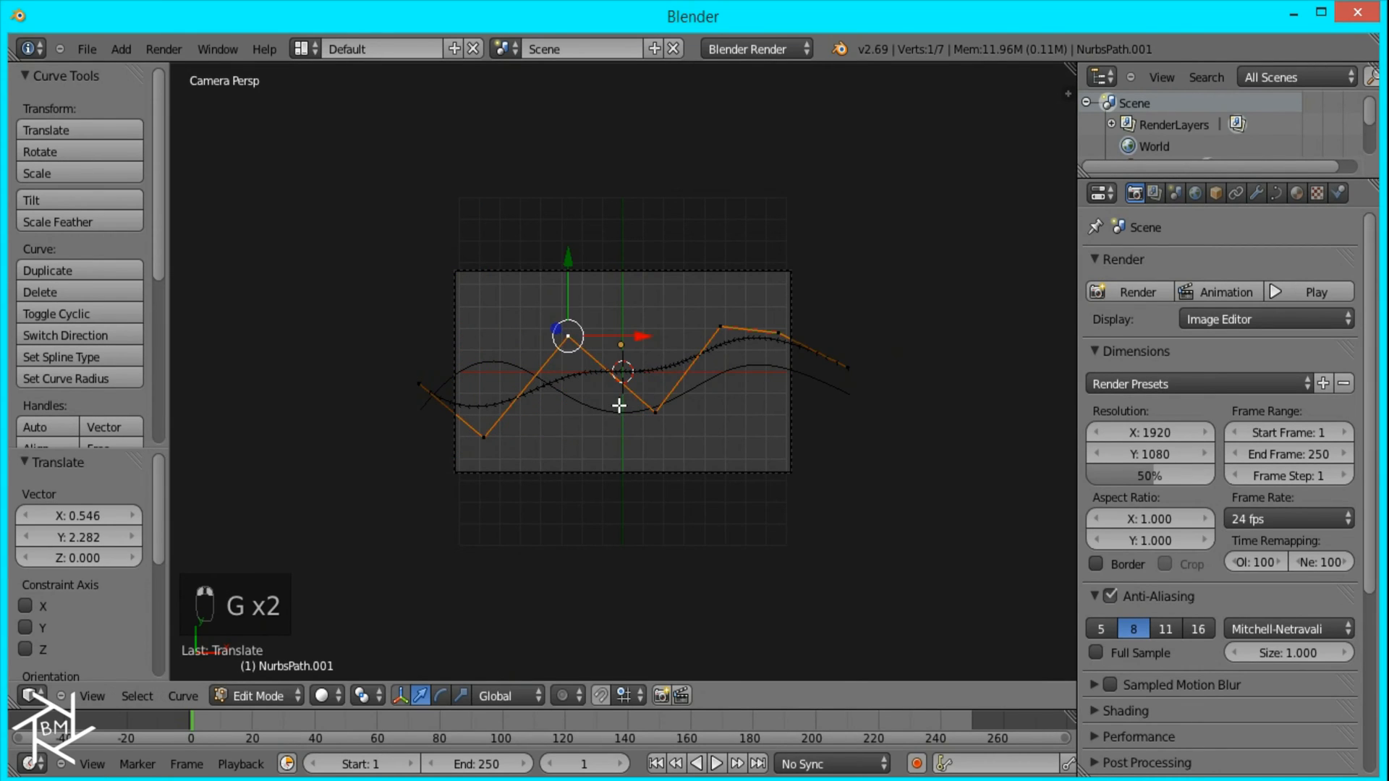
Step: Move the copy's fourth control point about 1.6 units left and 1.8 down, and lower the fifth about 4 units
right_click(664, 407)
key("g")
left_click(634, 447)
right_click(719, 326)
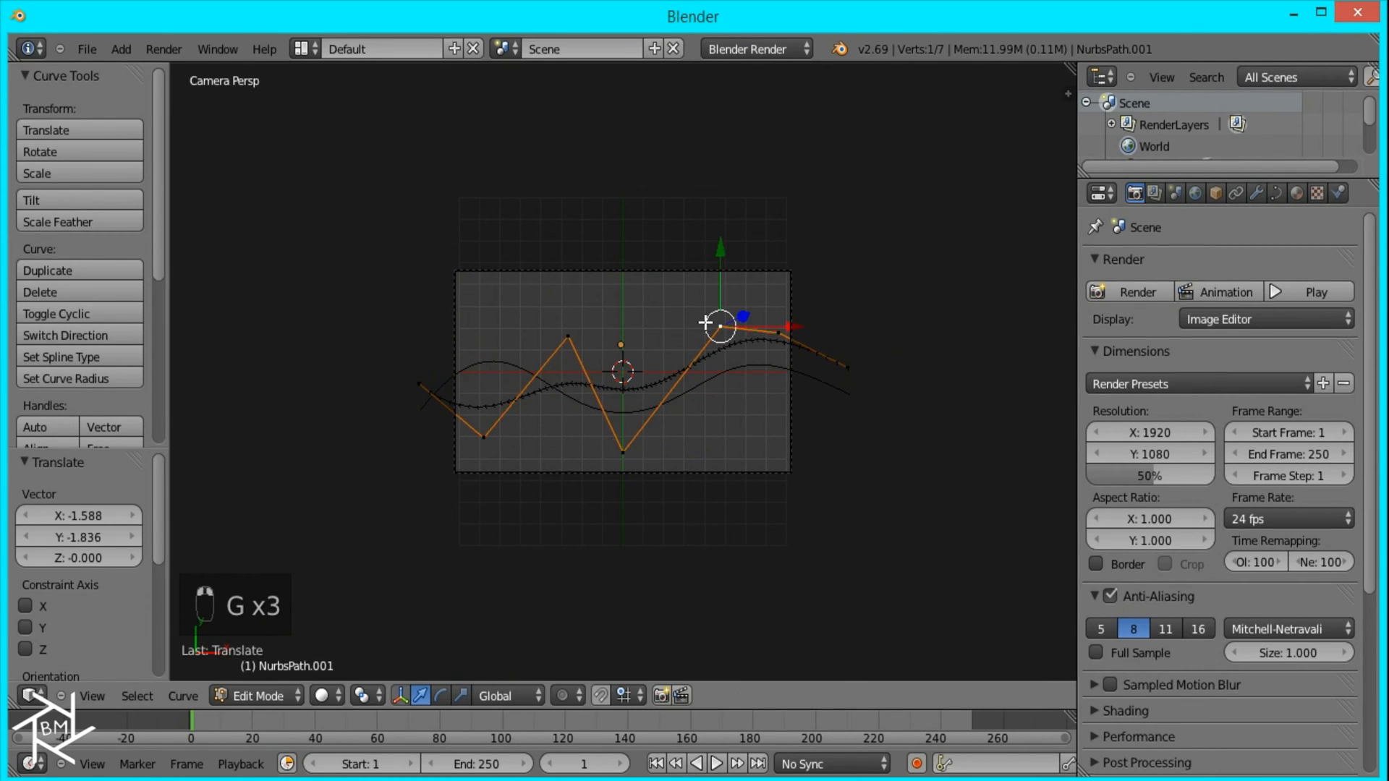
key("g")
left_click(702, 465)
Step: Raise the copy's fourth control point and lower its sixth to form a mirrored wave, and leave Edit Mode
right_click(624, 453)
key("g")
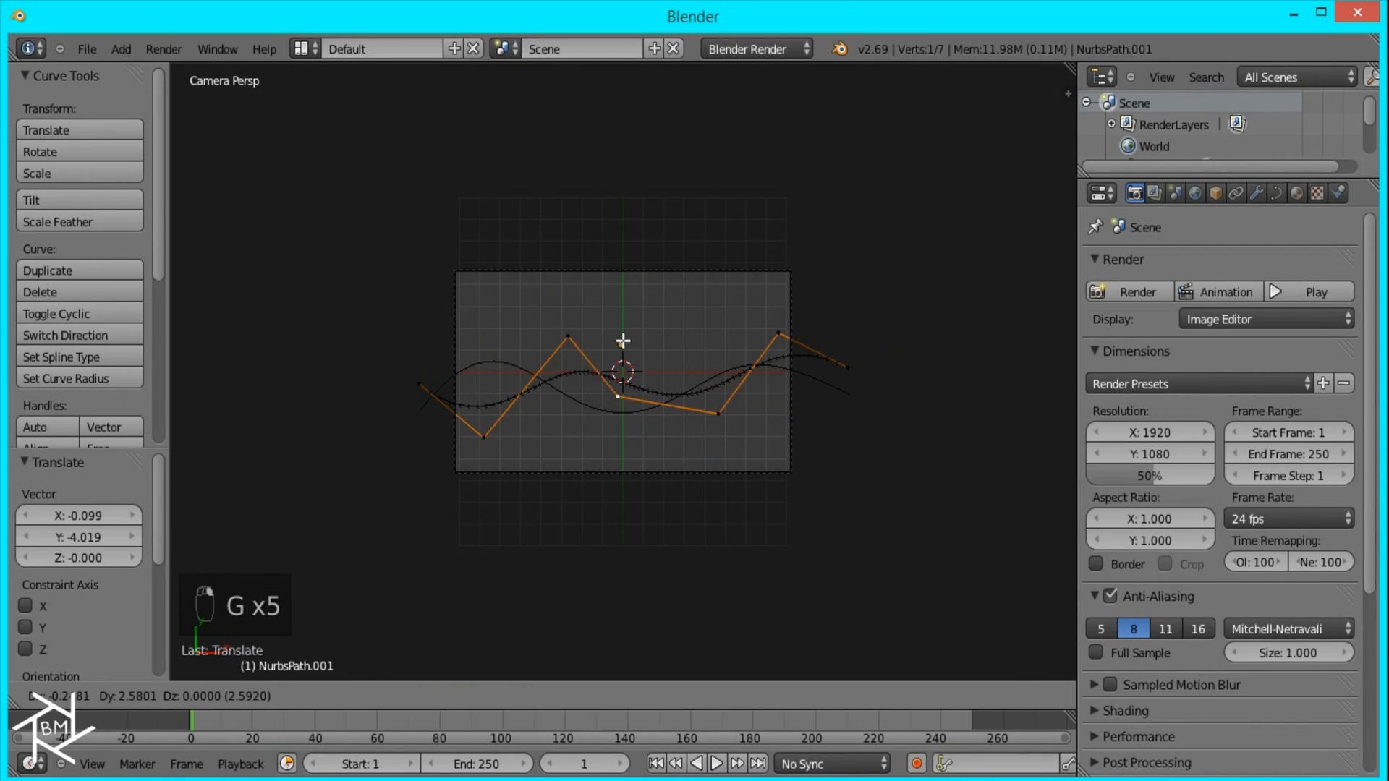
left_click(632, 303)
right_click(777, 333)
key("g")
left_click(768, 410)
key("Tab")
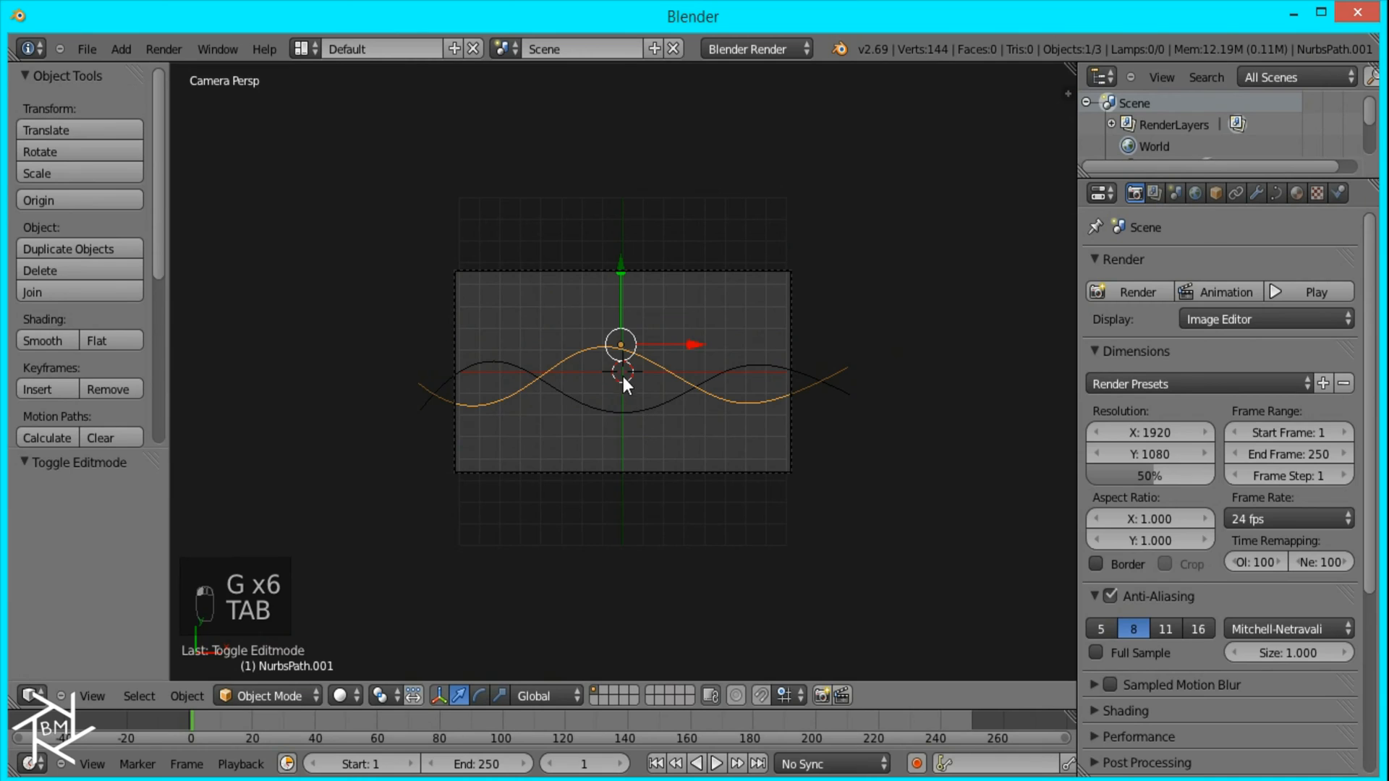
Step: Duplicate the second wave slightly lower and raise the new copy's left end and second control point
key("shift+d")
left_click(622, 392)
key("Tab")
right_click(437, 407)
key("g")
left_click(501, 446)
key("g")
left_click(486, 403)
Step: Lower the third wave's third control point about 0.6 units and raise its fourth about 1.4 units
right_click(555, 372)
key("g")
left_click(556, 393)
right_click(642, 351)
key("g")
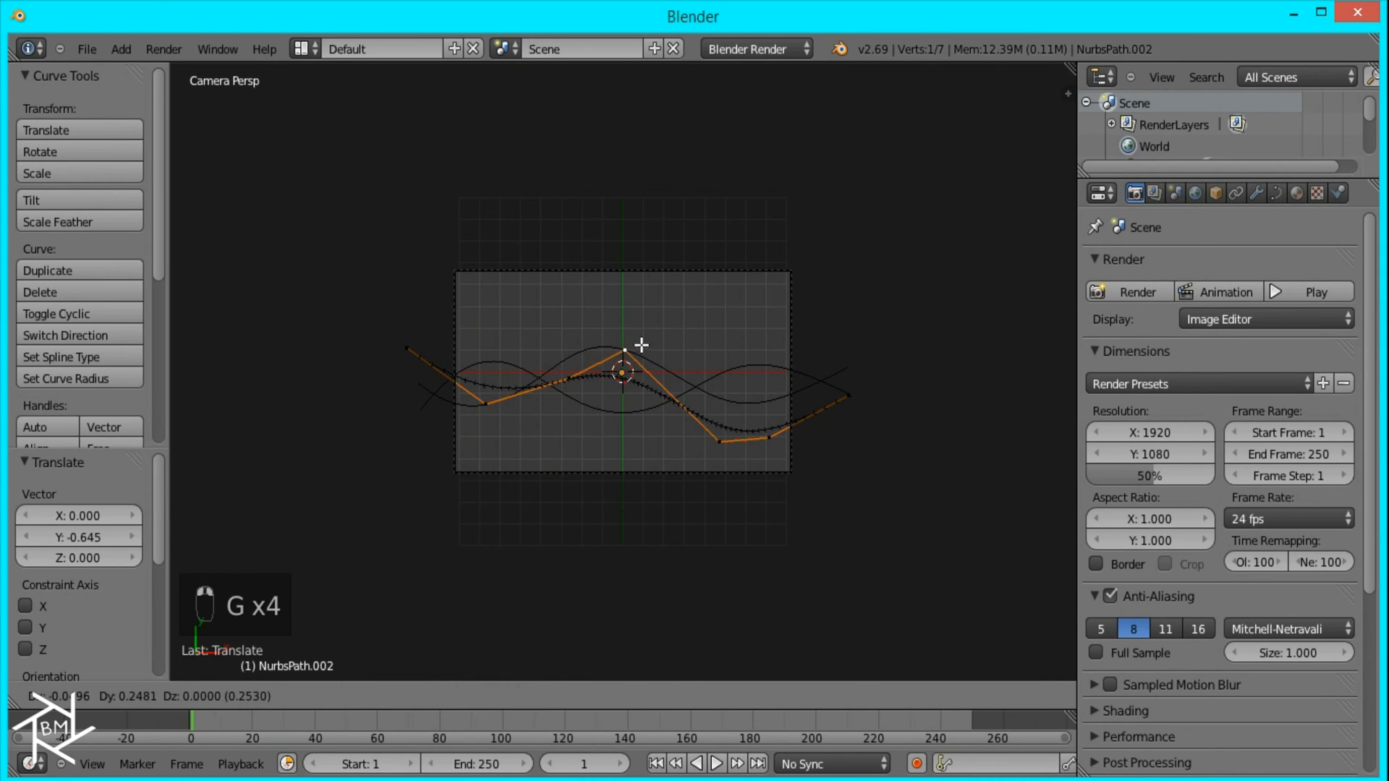
left_click(642, 320)
Step: Raise the third wave's fifth control point and right end, shift the sixth point slightly left, and leave Edit Mode
right_click(718, 440)
key("g")
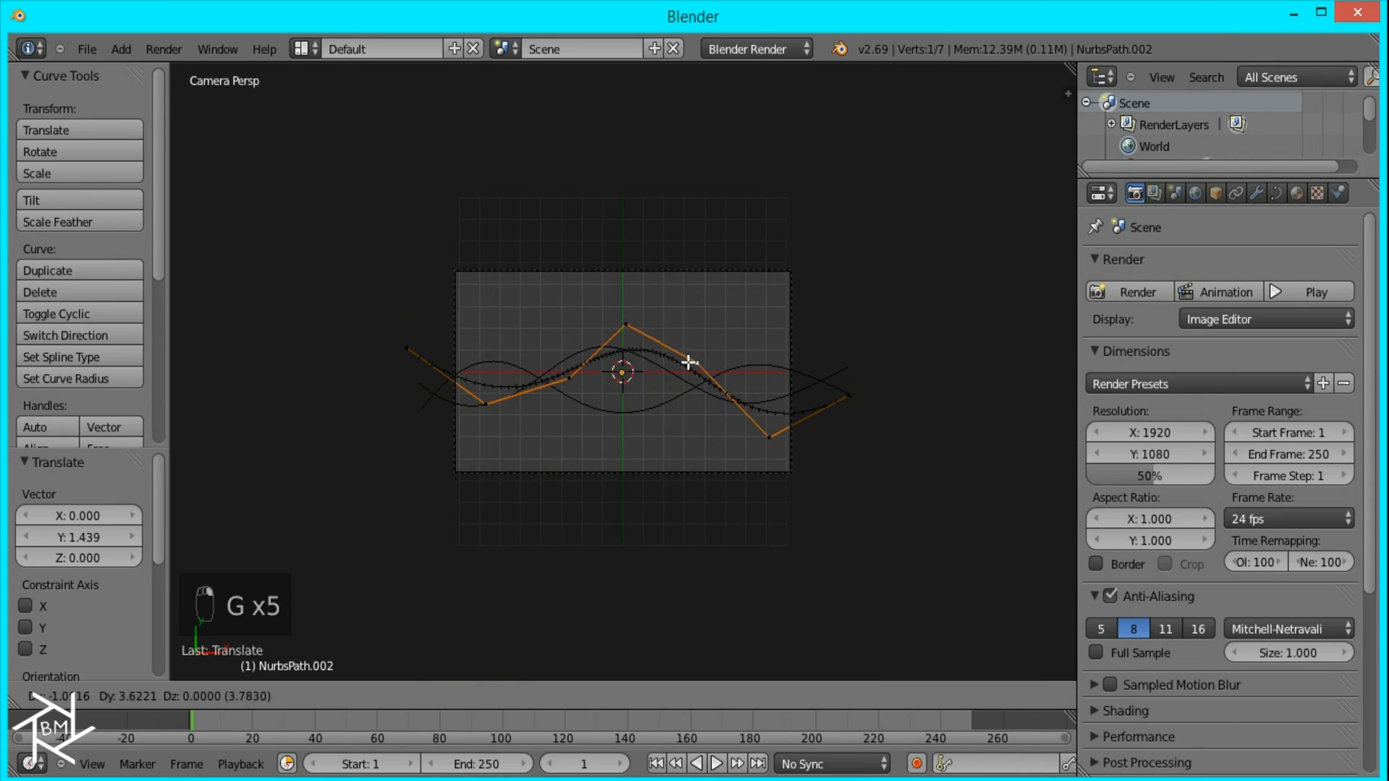
left_click(743, 338)
right_click(770, 435)
key("g")
left_click(745, 425)
right_click(846, 396)
key("g")
left_click(864, 369)
key("Tab")
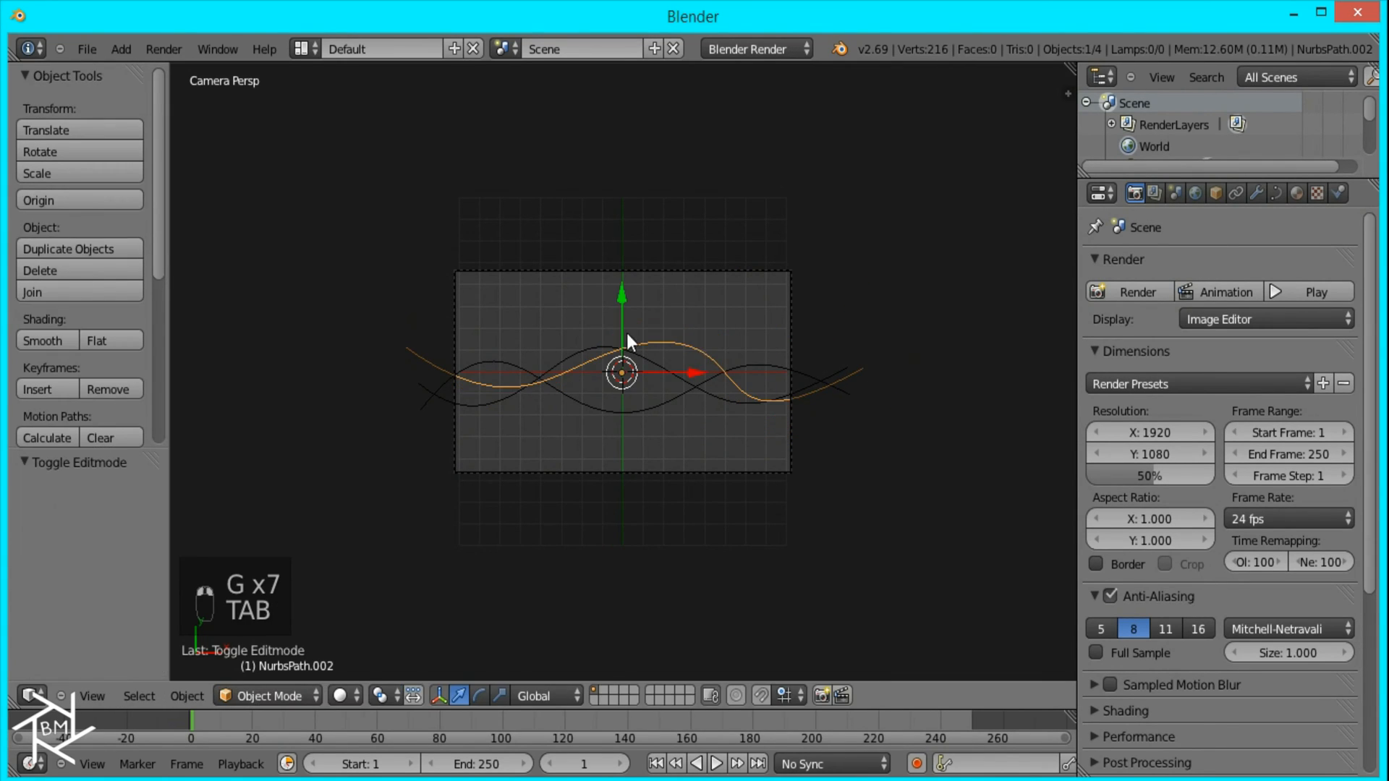
Step: Duplicate the third wave lower down, tilt the copy counterclockwise and reposition it across the camera frame
key("shift+d")
left_click(666, 398)
key("r")
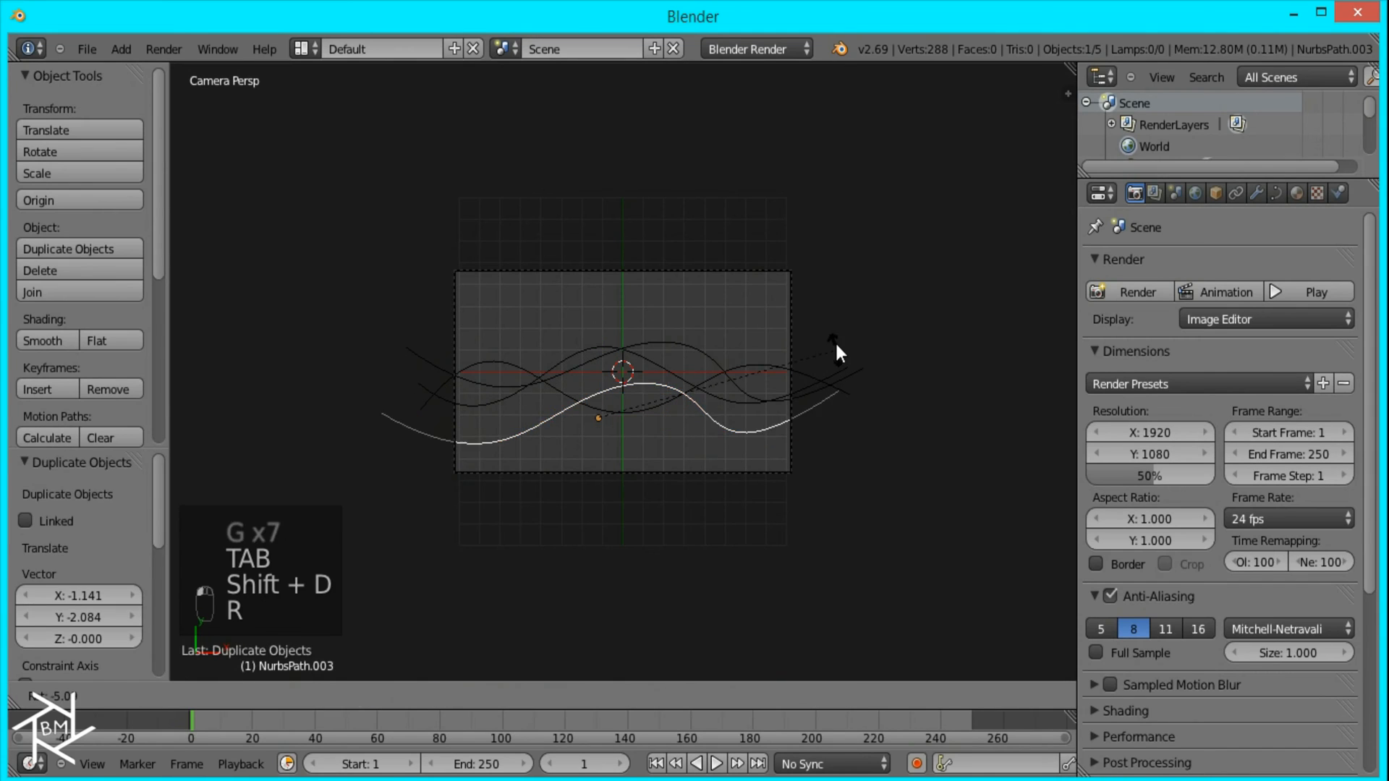
left_click(835, 303)
key("g")
left_click(776, 341)
Step: Edit the fourth wave, adjusting its second point, lowering its middle point about 2.5 units and repositioning its fifth point
key("Tab")
right_click(487, 449)
key("g")
left_click(521, 427)
right_click(602, 340)
key("g")
left_click(616, 390)
right_click(720, 324)
key("g")
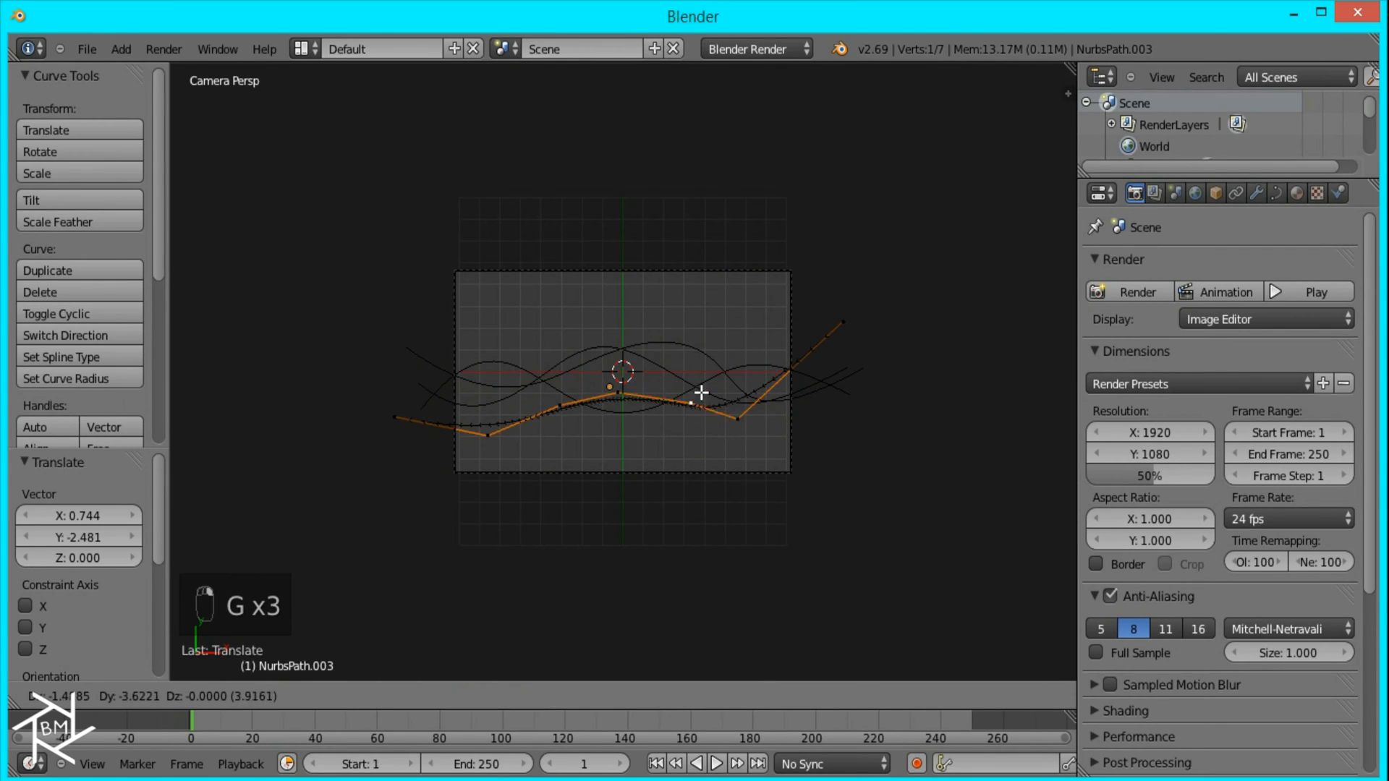
left_click(703, 328)
Step: Lower the fourth wave's sixth control point slightly and its middle point about 0.4 units
right_click(738, 418)
key("g")
left_click(738, 439)
right_click(617, 391)
key("g")
left_click(610, 409)
Step: Raise the fourth wave's third control point about 2.5 units and its middle point about 4.4 units into a crest
right_click(557, 408)
key("g")
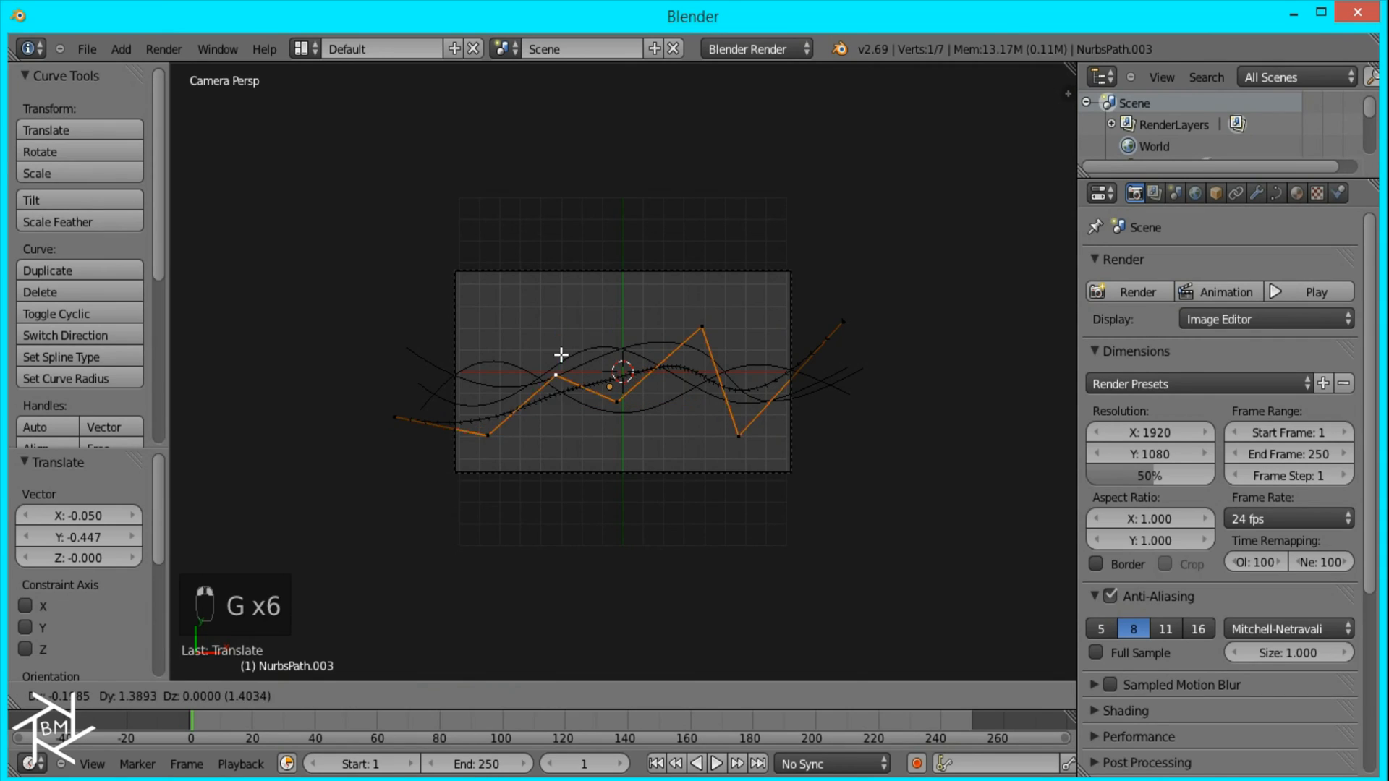
left_click(557, 346)
right_click(615, 394)
key("g")
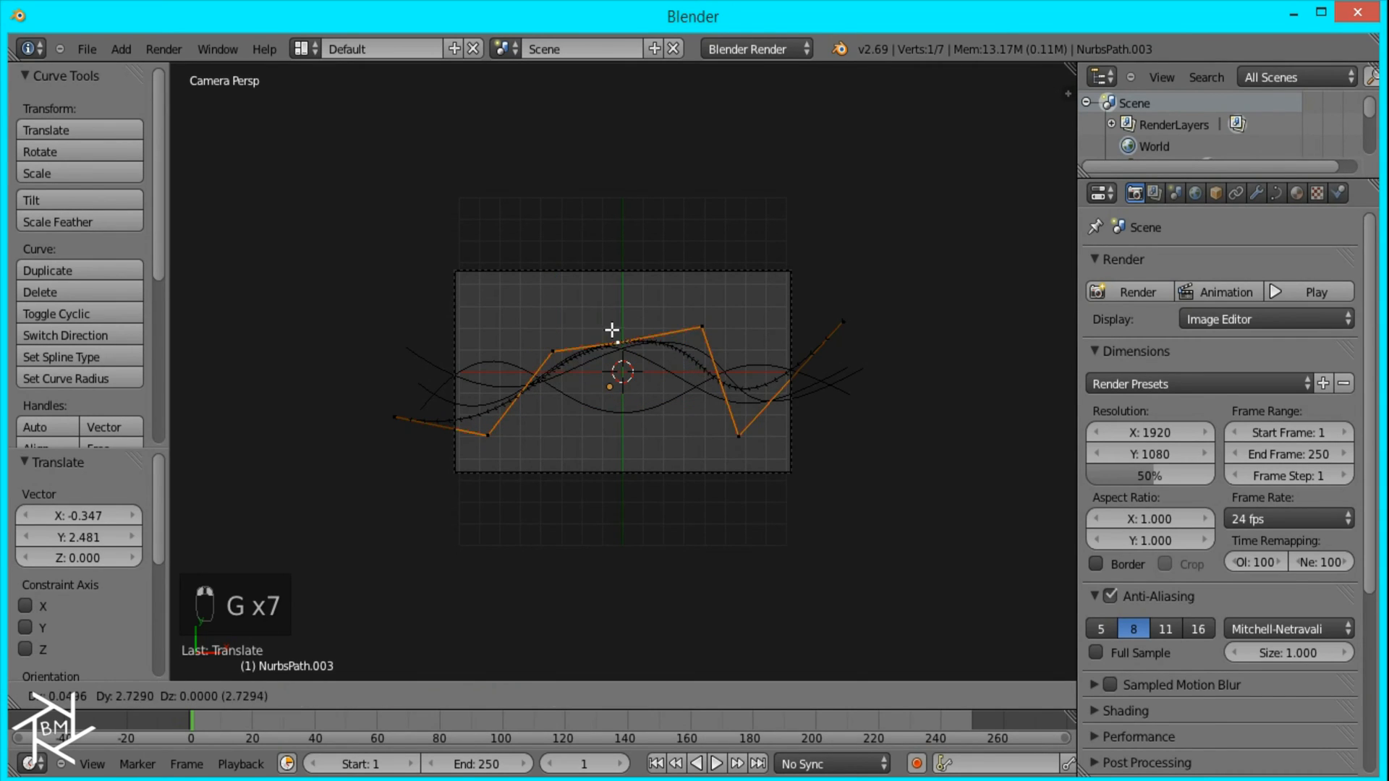
left_click(600, 302)
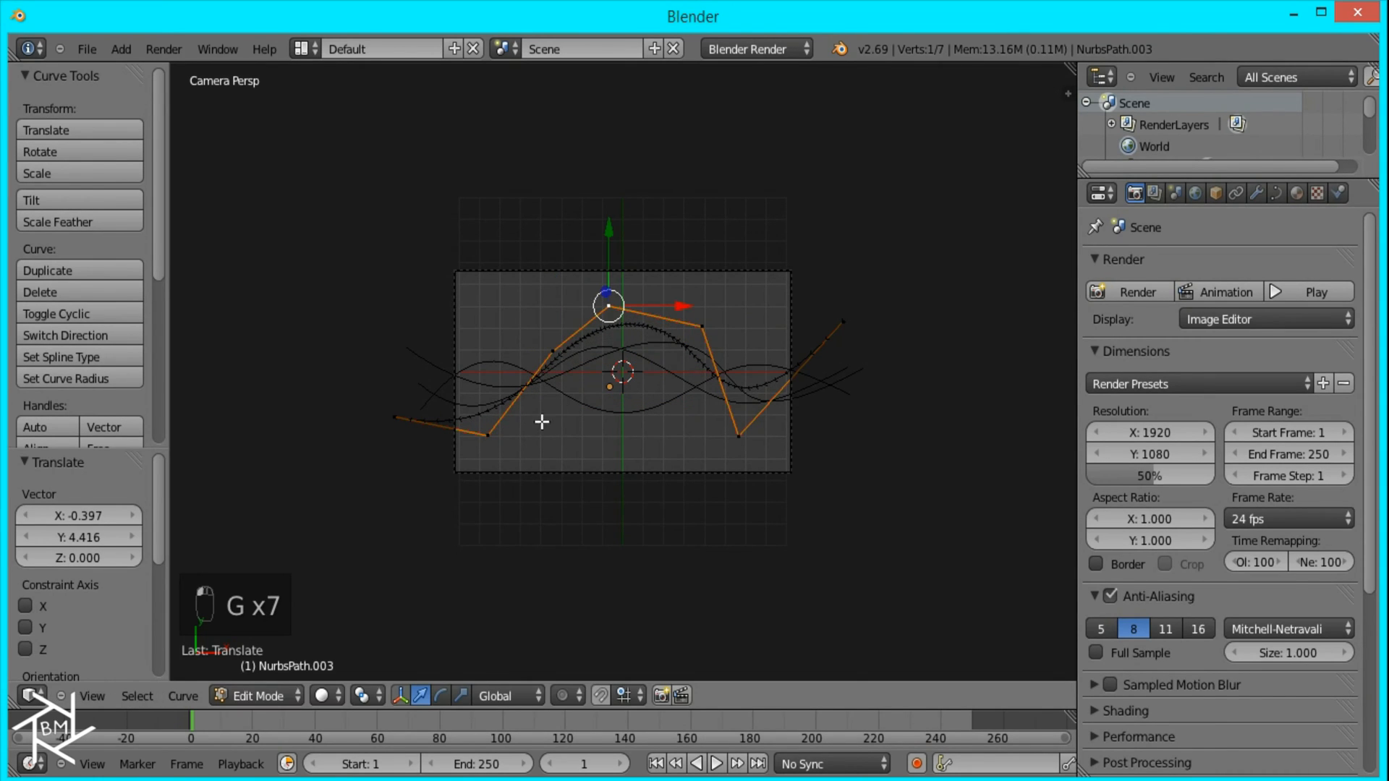
Step: Raise the lowest control point of the first wave's central trough to make the dip shallower
key("q")
key("Tab")
right_click(625, 418)
key("Tab")
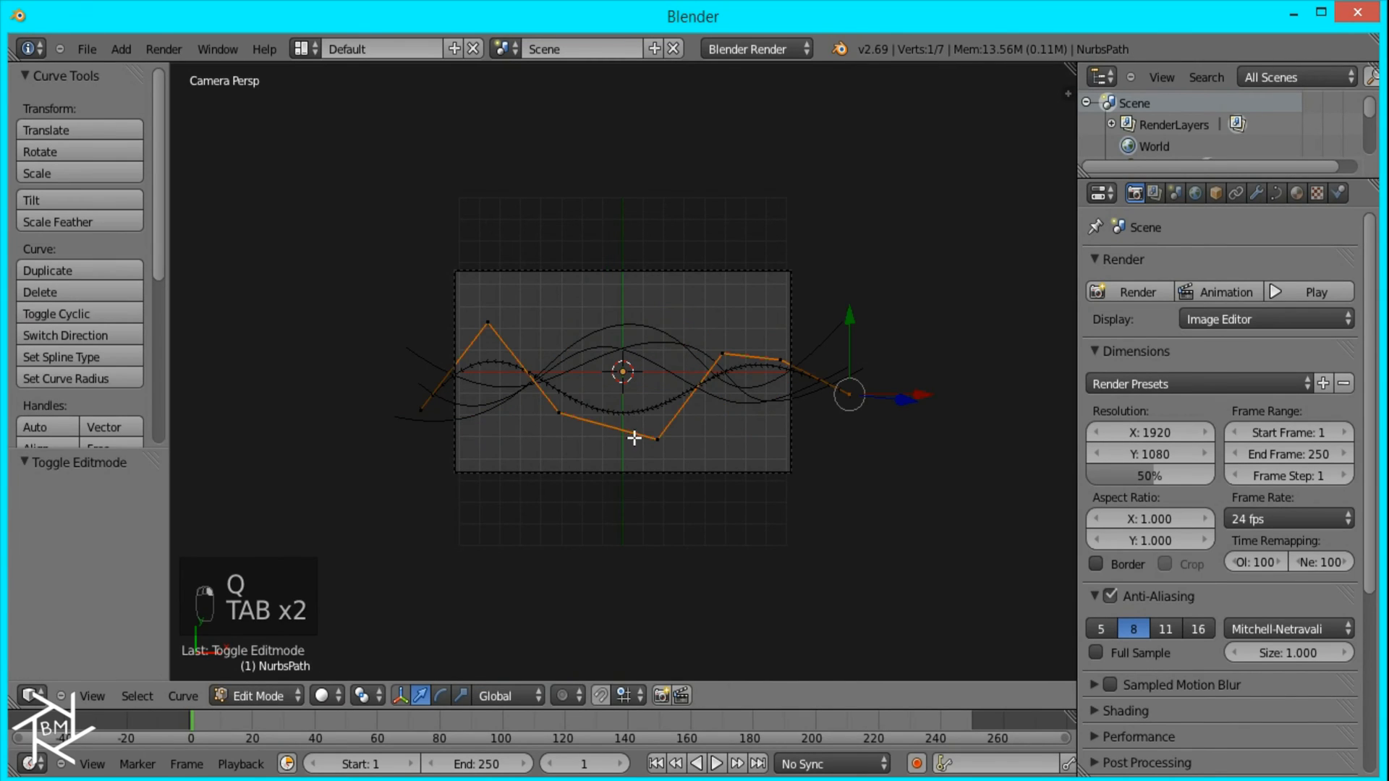
key("g")
left_click(630, 395)
key("Tab")
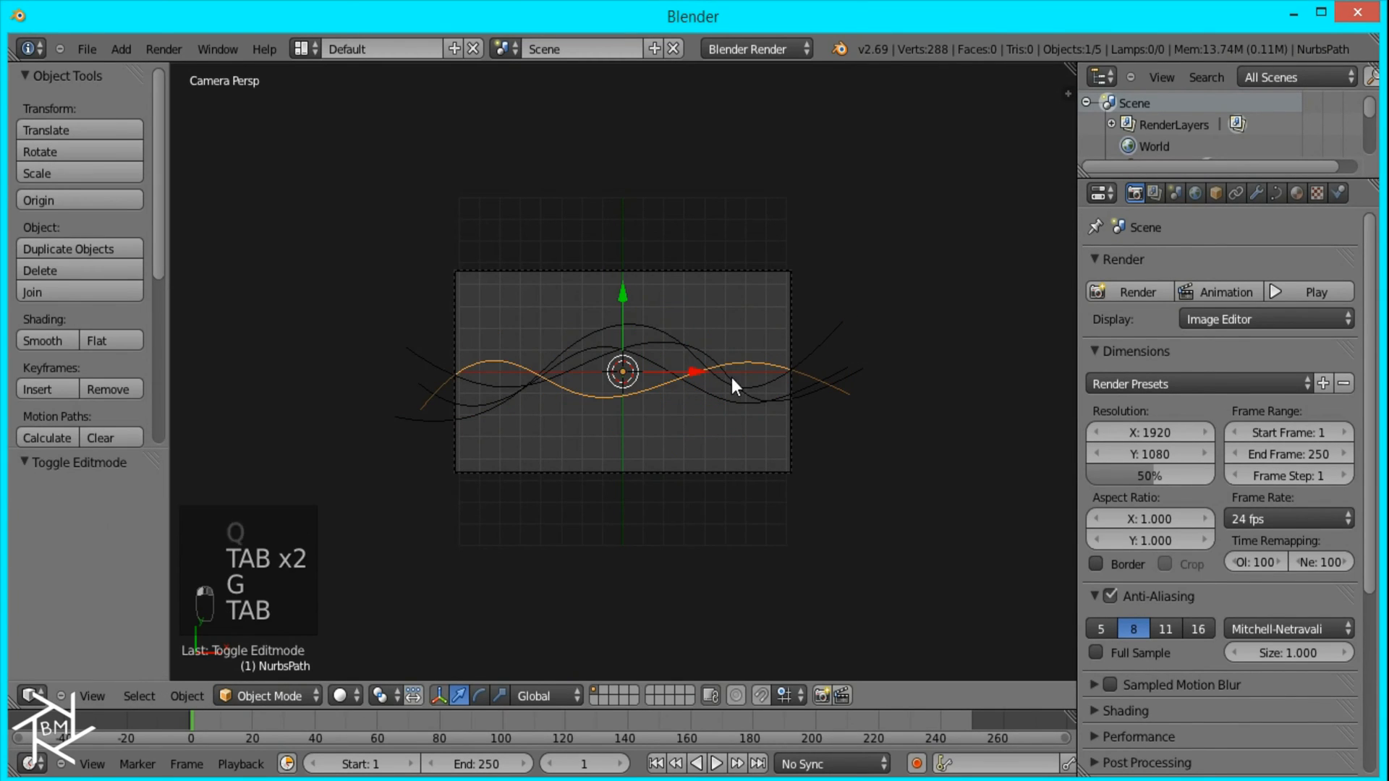
scroll(666, 417, "up", 4)
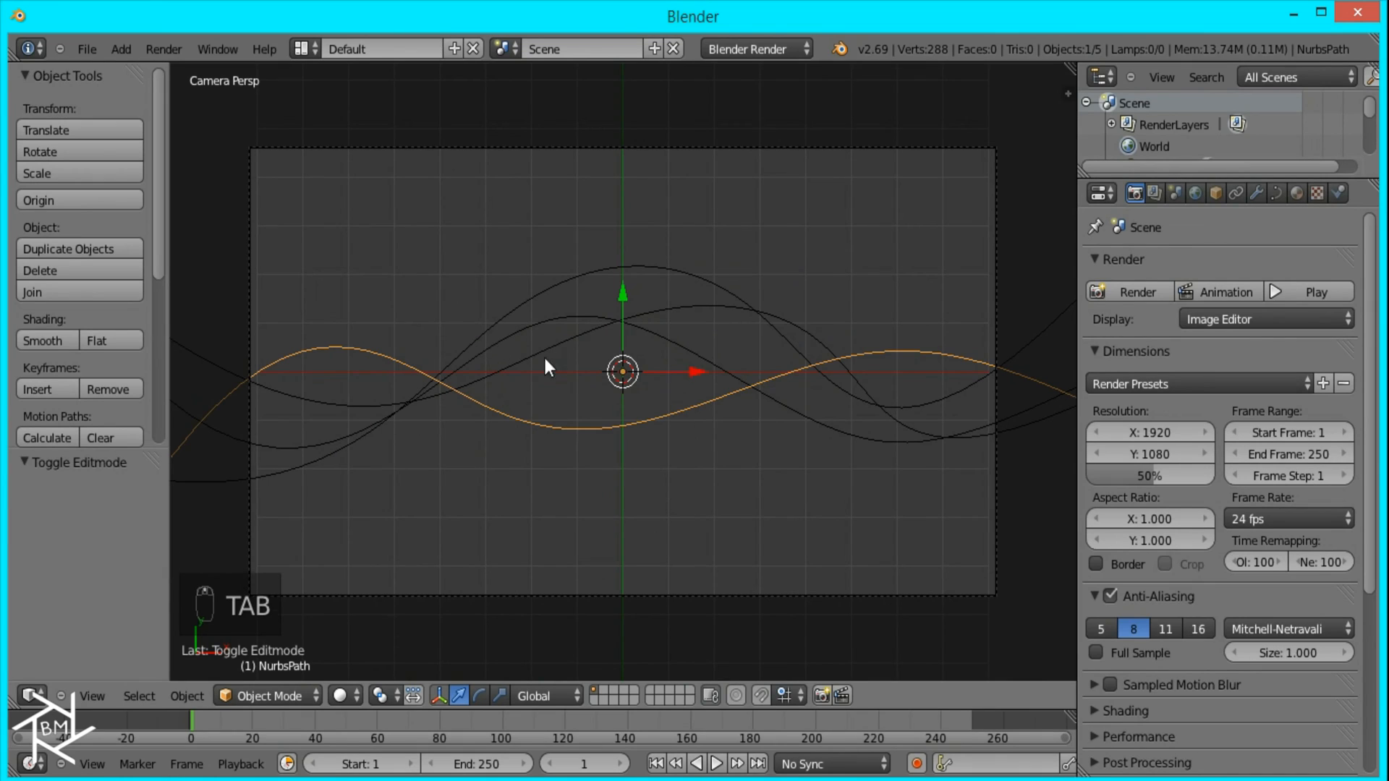
key("Tab")
key("Tab")
scroll(628, 519, "down", 1)
Step: Nudge the camera along the Y axis by 0.113 and again by -0.198 to reframe the waves
right_click(639, 486)
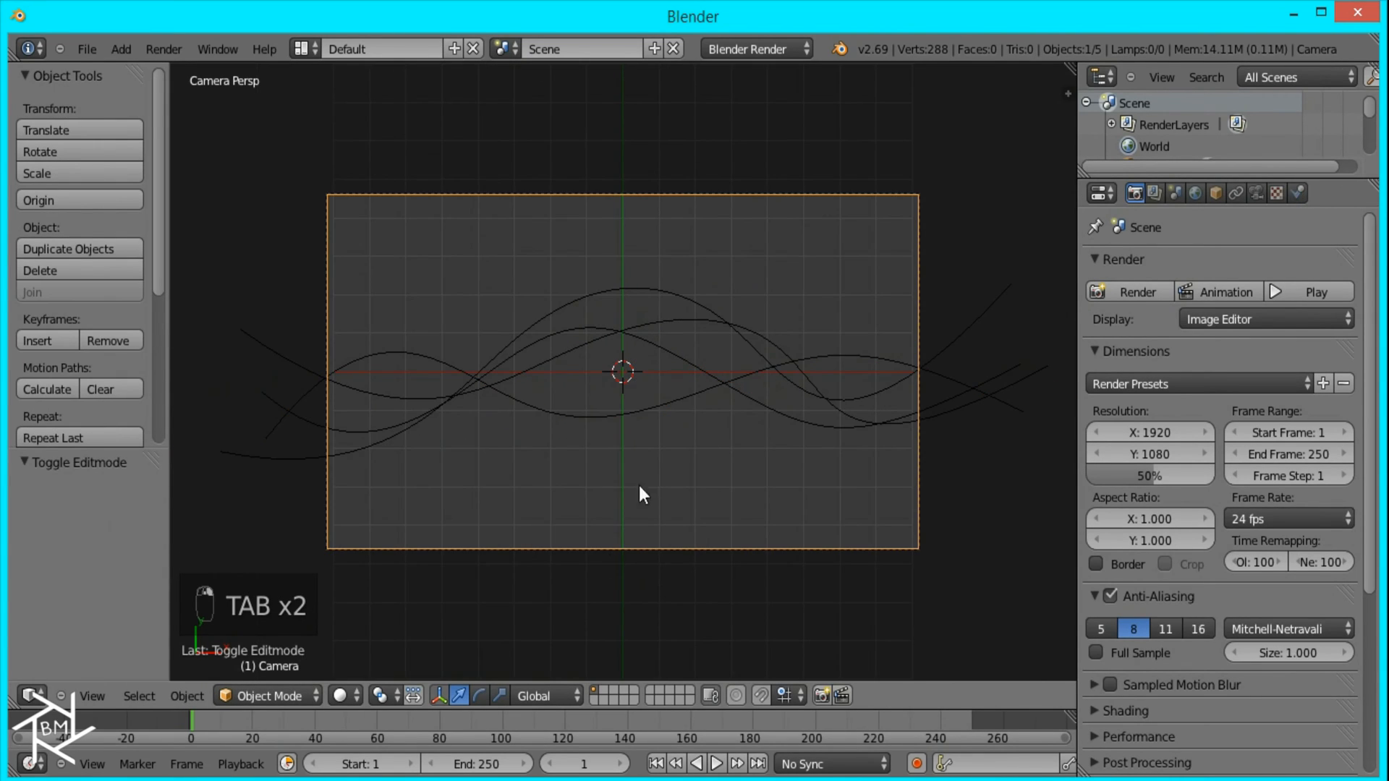
key("g")
middle_click(664, 345)
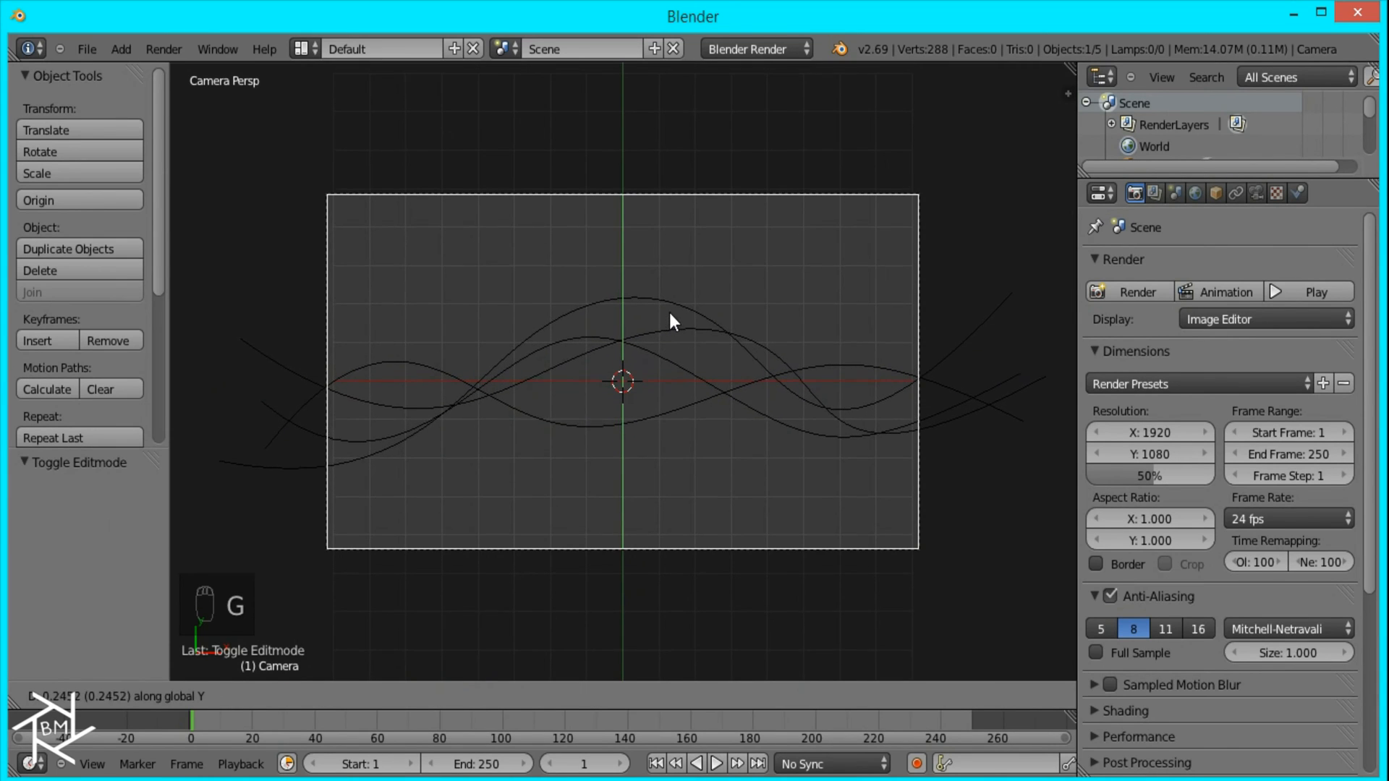
left_click(673, 320)
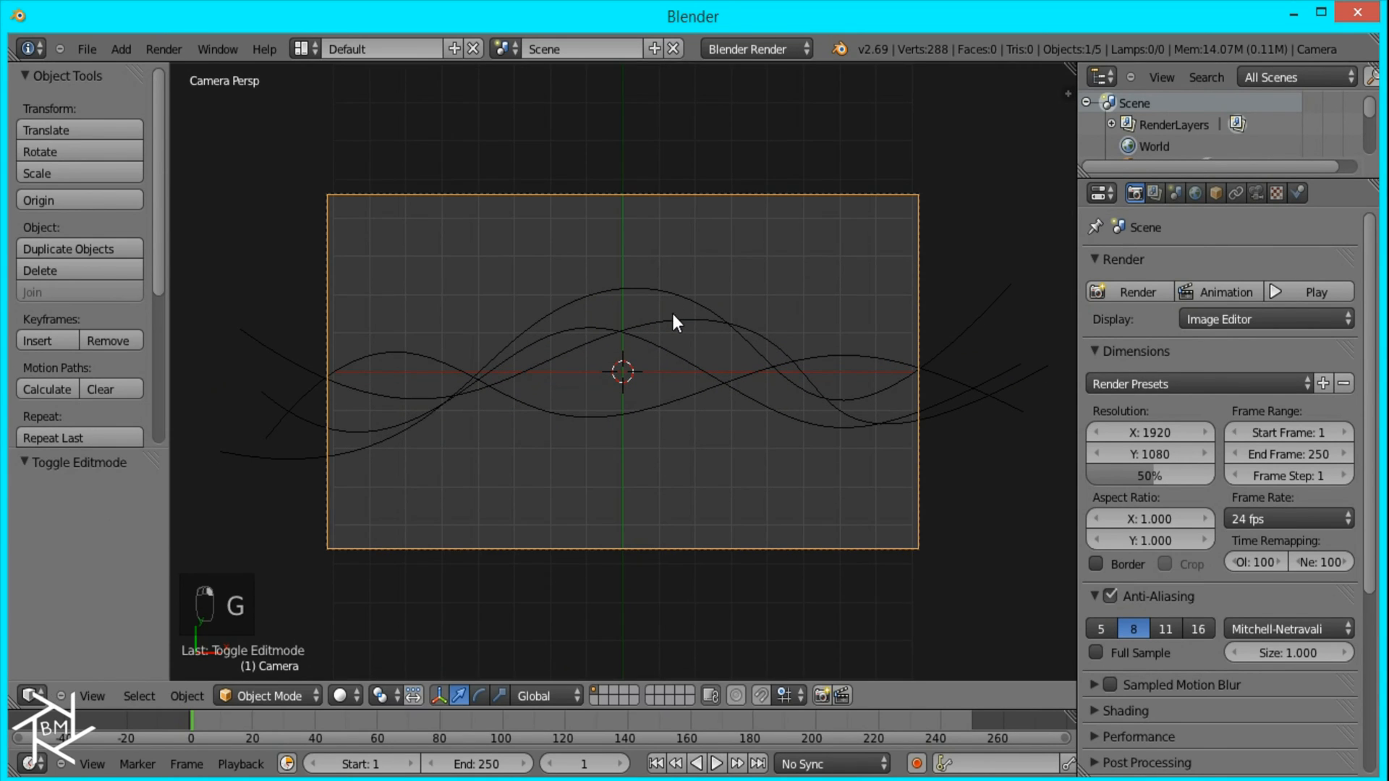
key("g")
middle_click(696, 385)
left_click(697, 373)
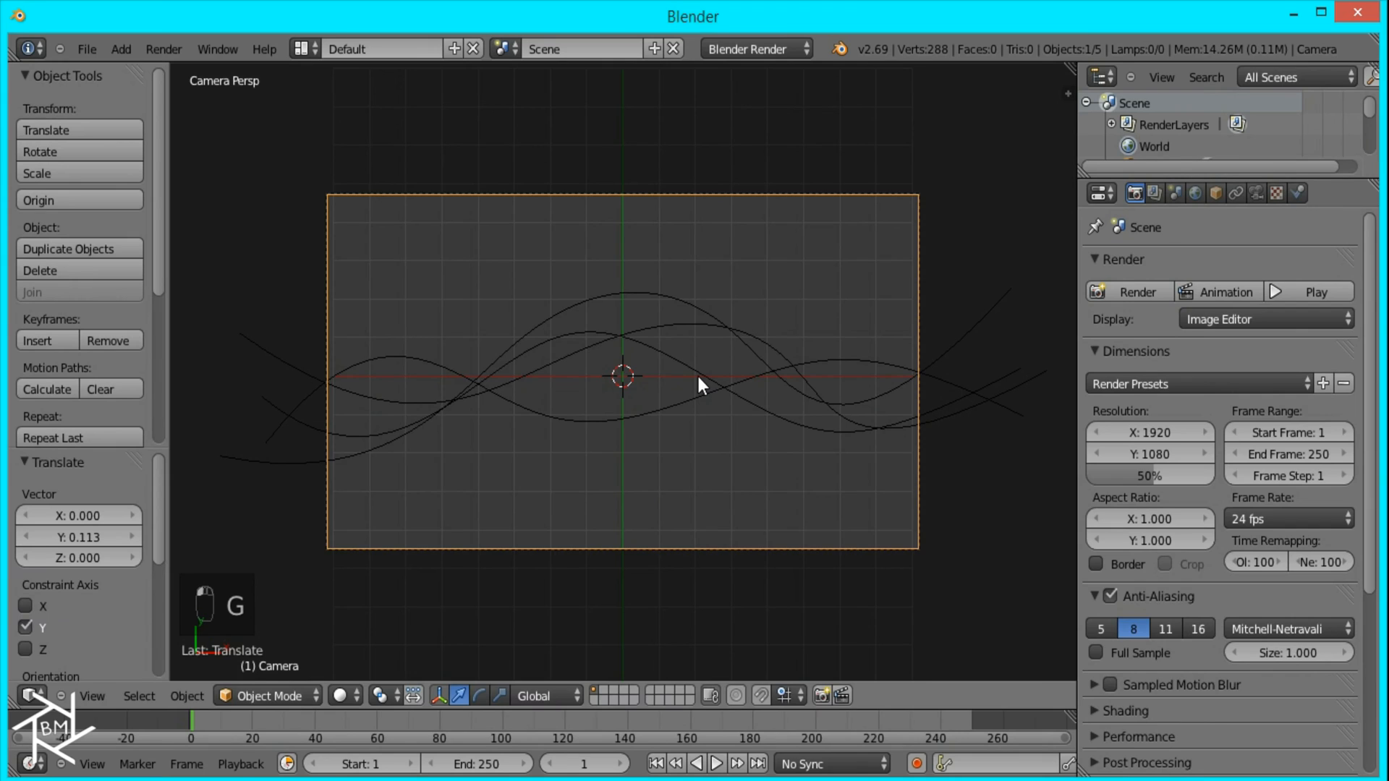
key("g")
middle_click(696, 385)
left_click(674, 358)
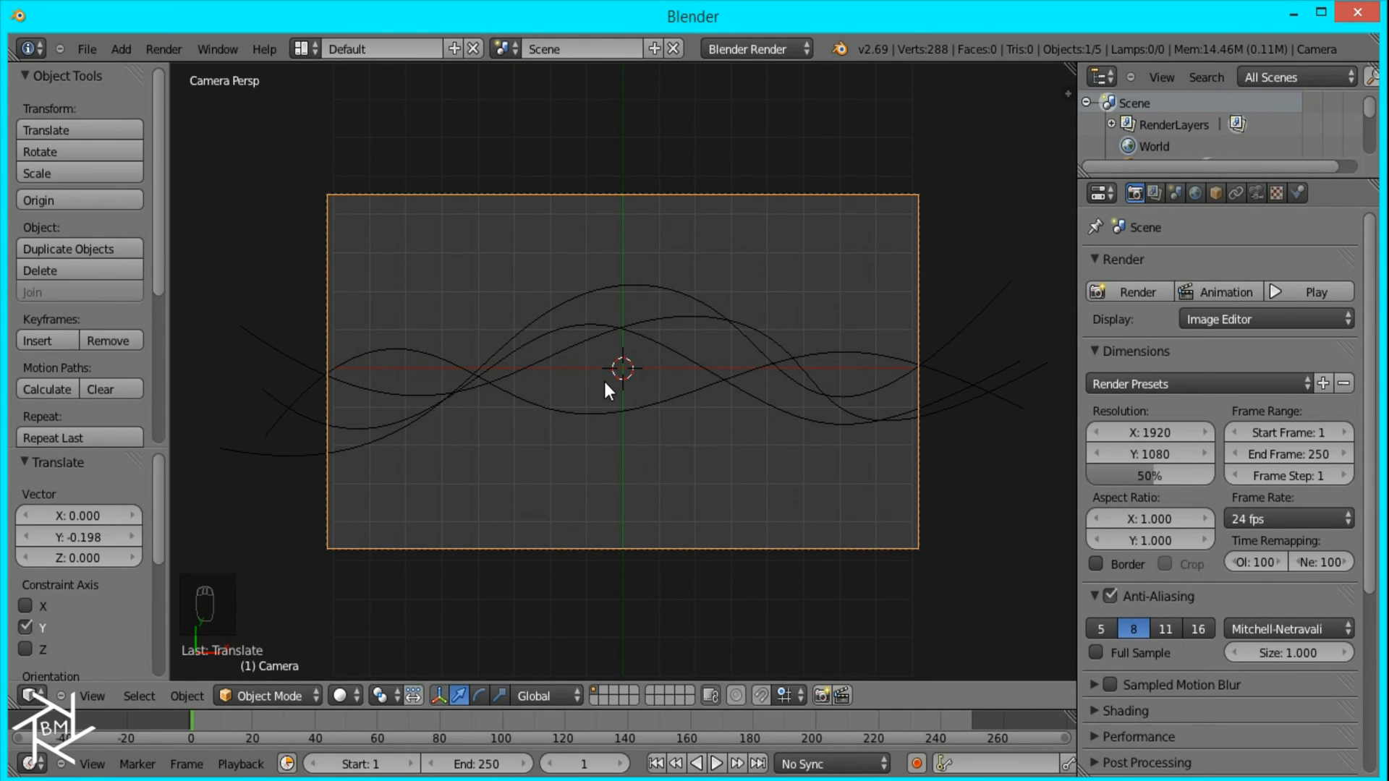
Step: Add a Bezier circle curve at the centre of the scene
key("shift+a")
mouse_move(615, 389)
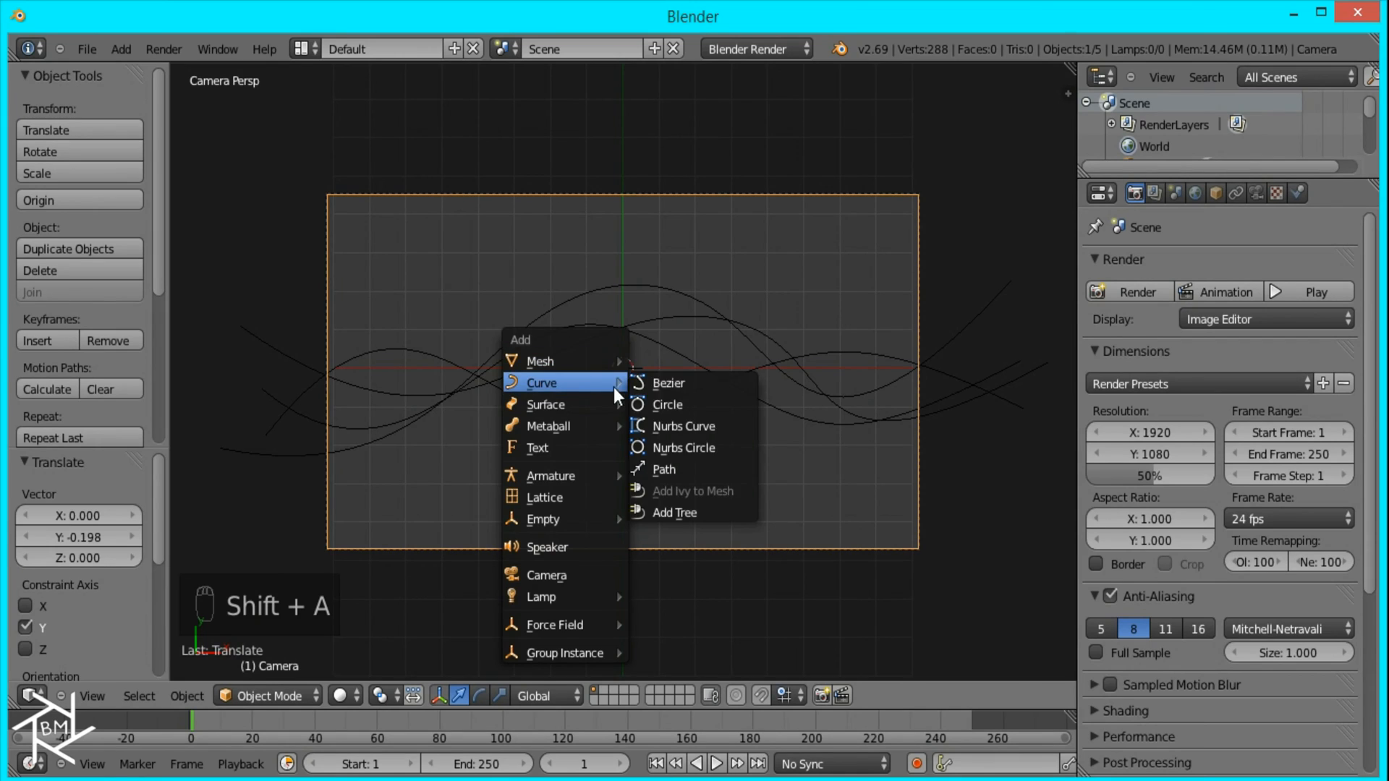
left_click(661, 402)
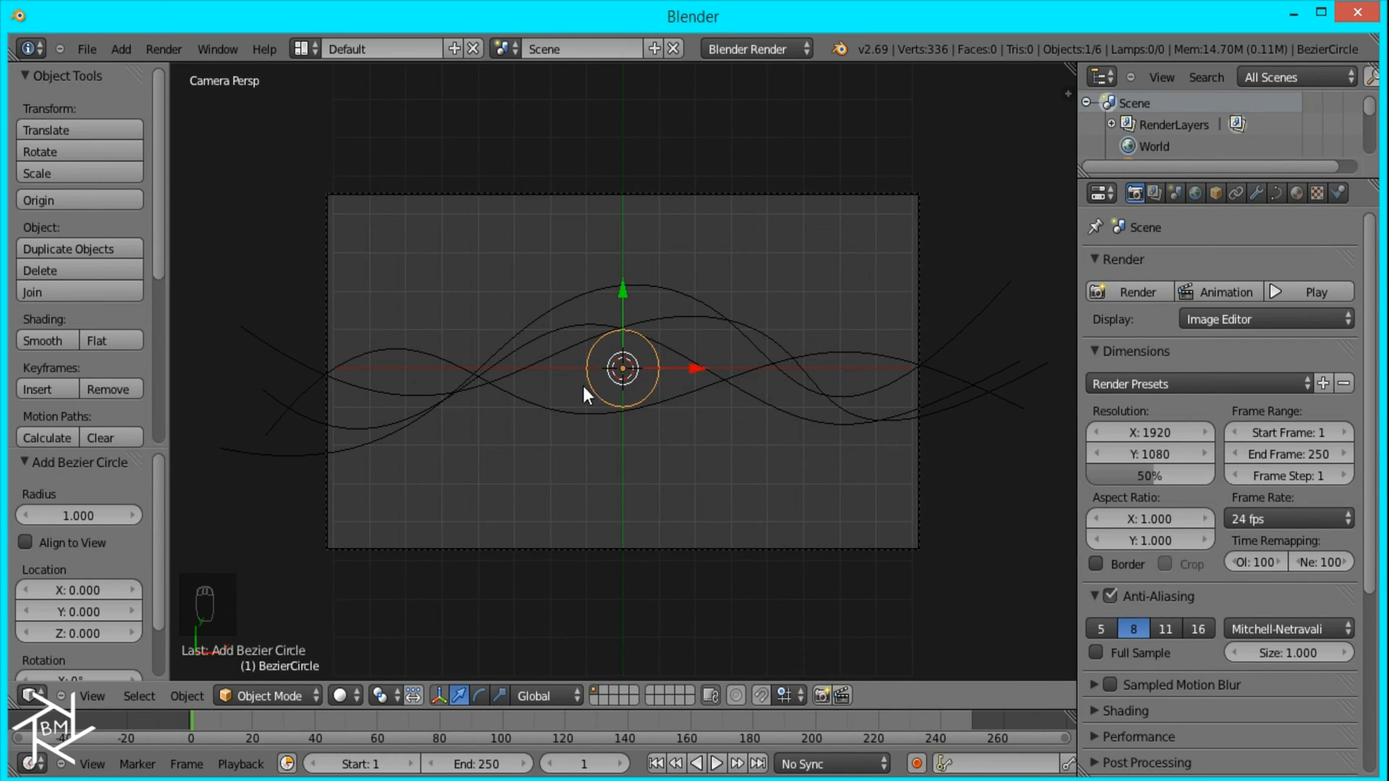
Step: Set BezierCircle as both the bevel object and the taper object of the first wave, NurbsPath
right_click(533, 402)
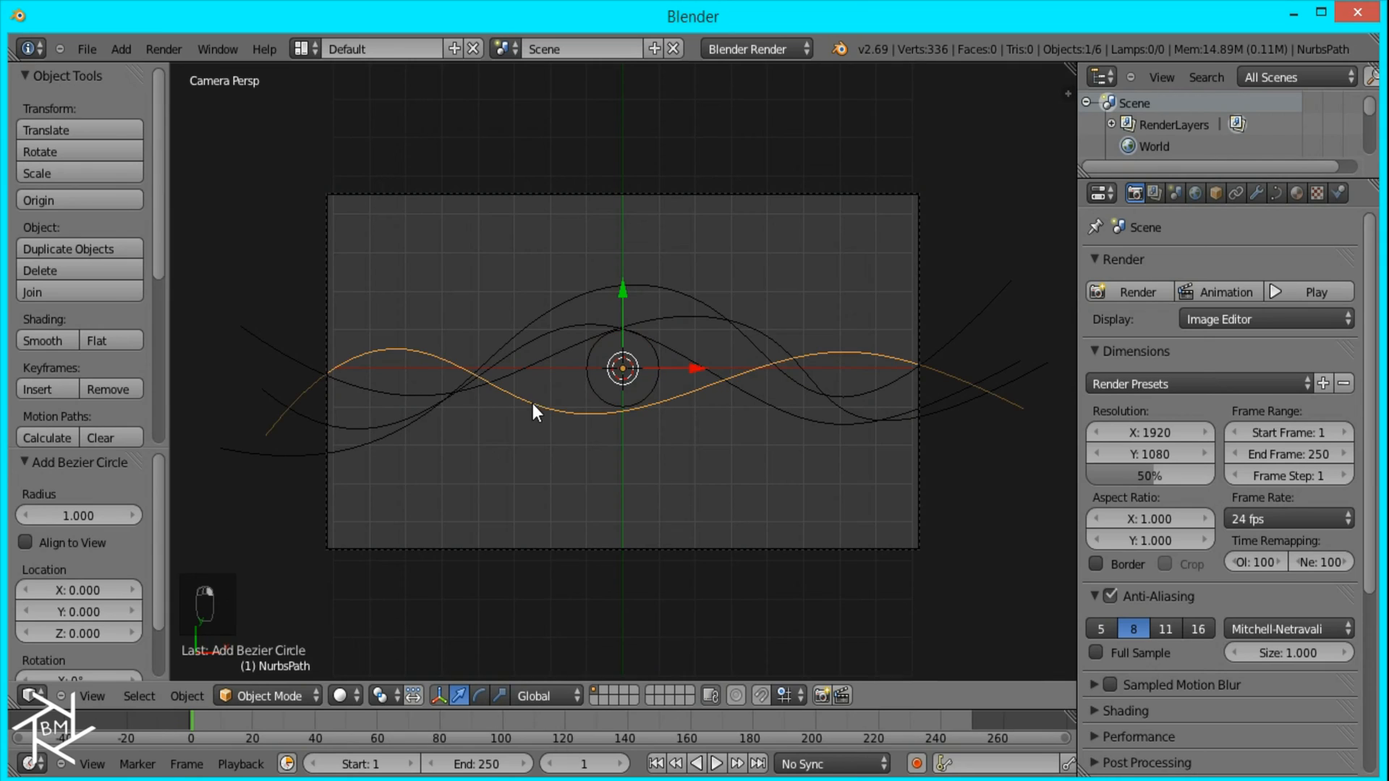
left_click(1277, 191)
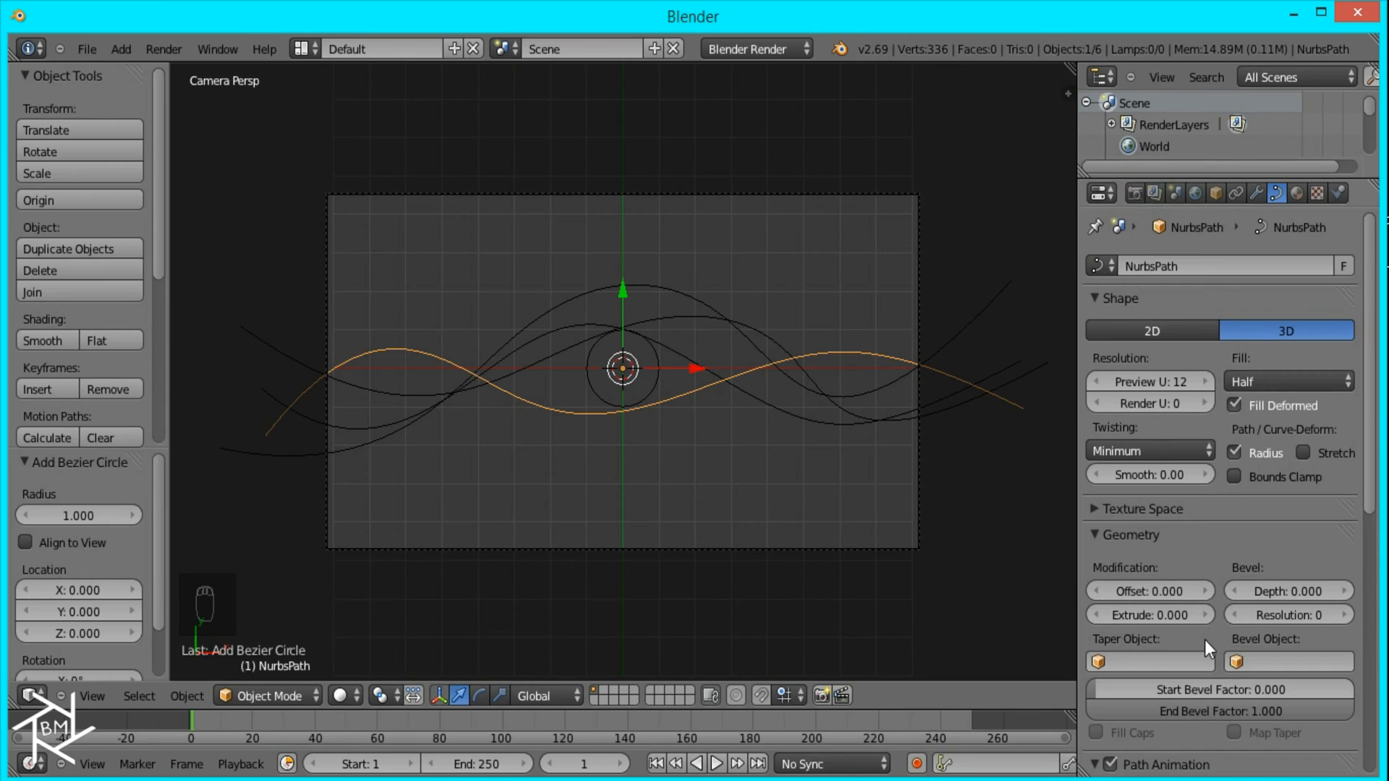
scroll(1260, 607, "down", 2)
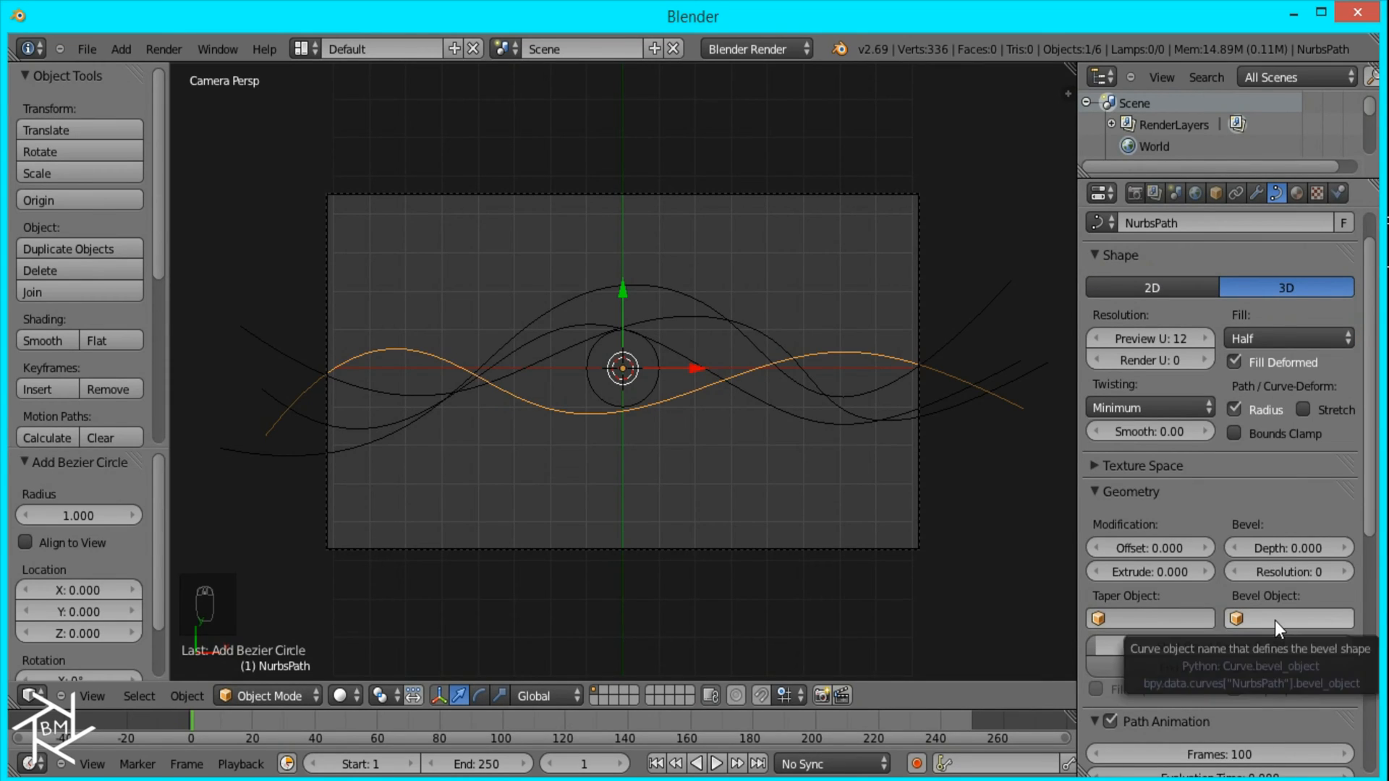
left_click(1274, 619)
left_click(1262, 397)
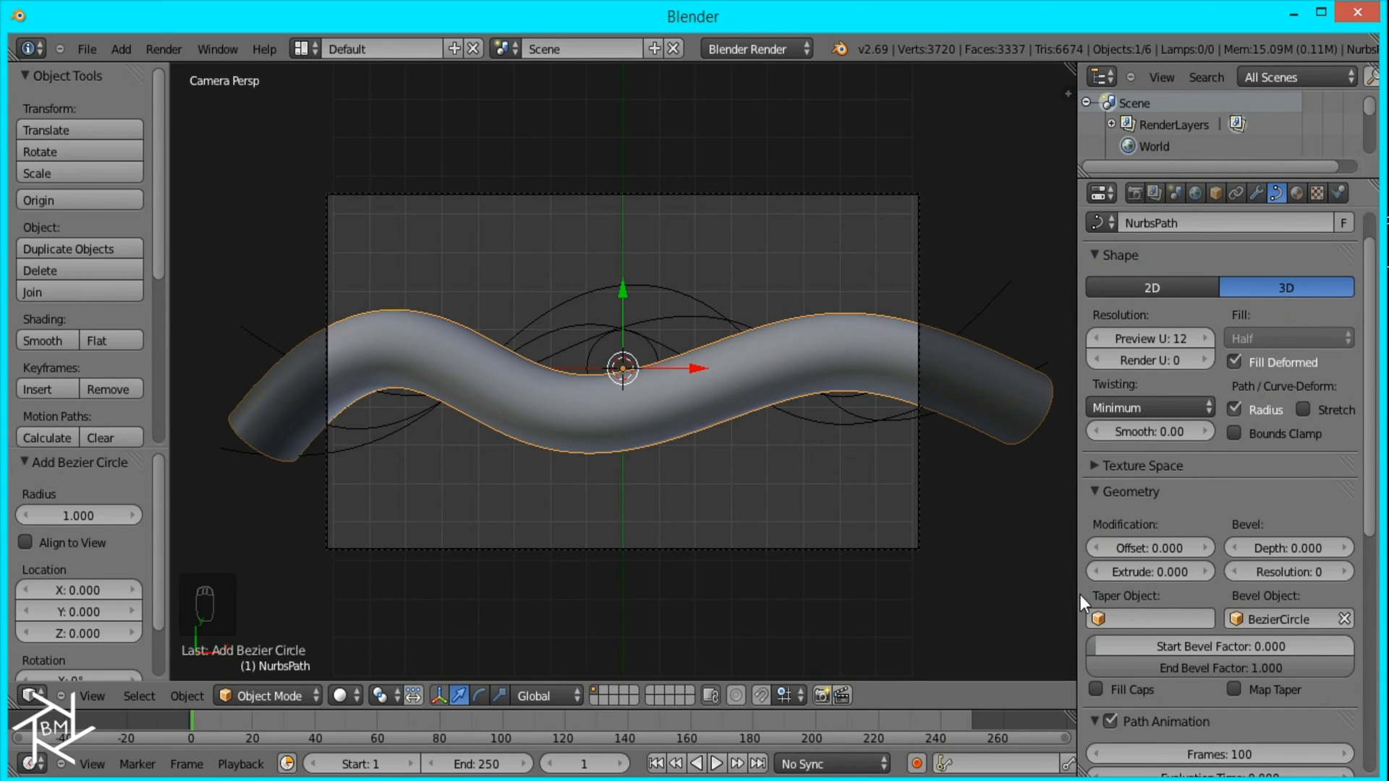
left_click(1135, 619)
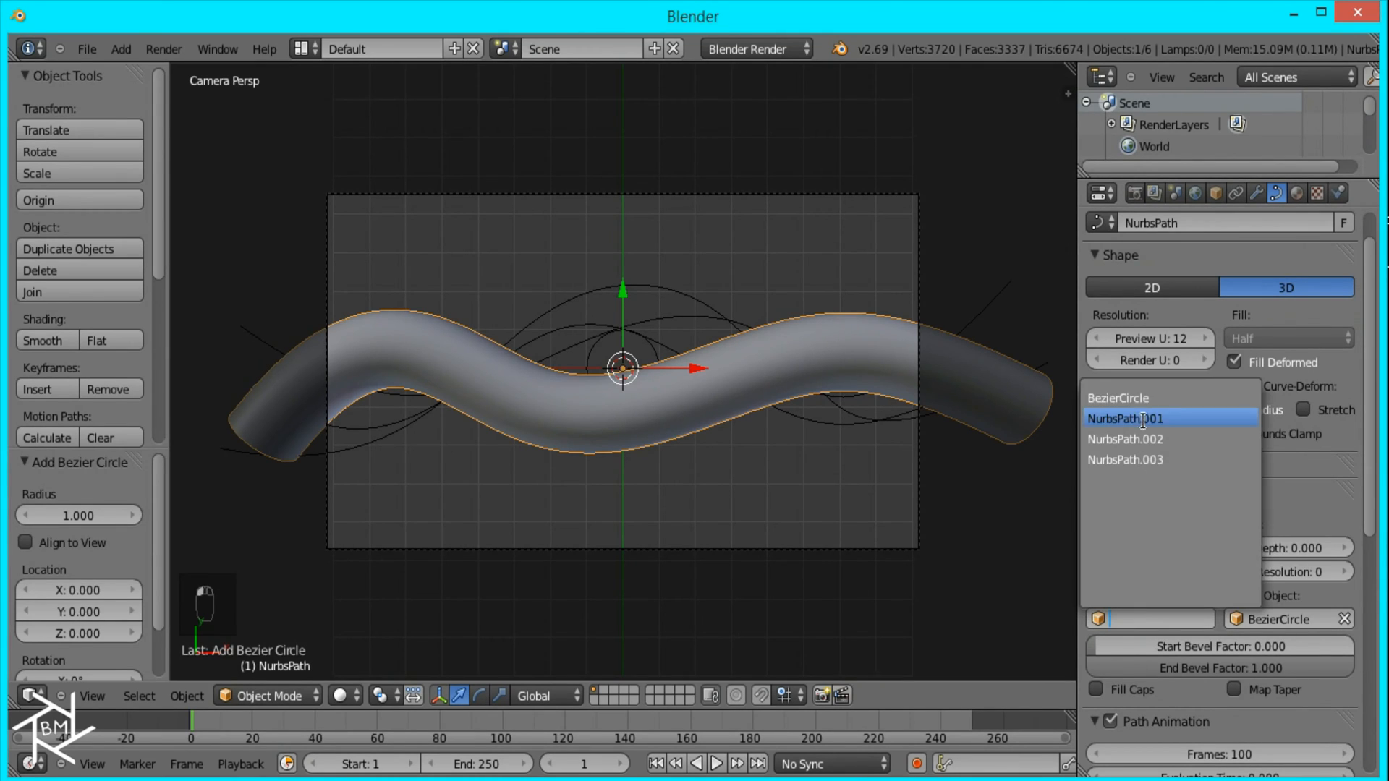
left_click(1156, 399)
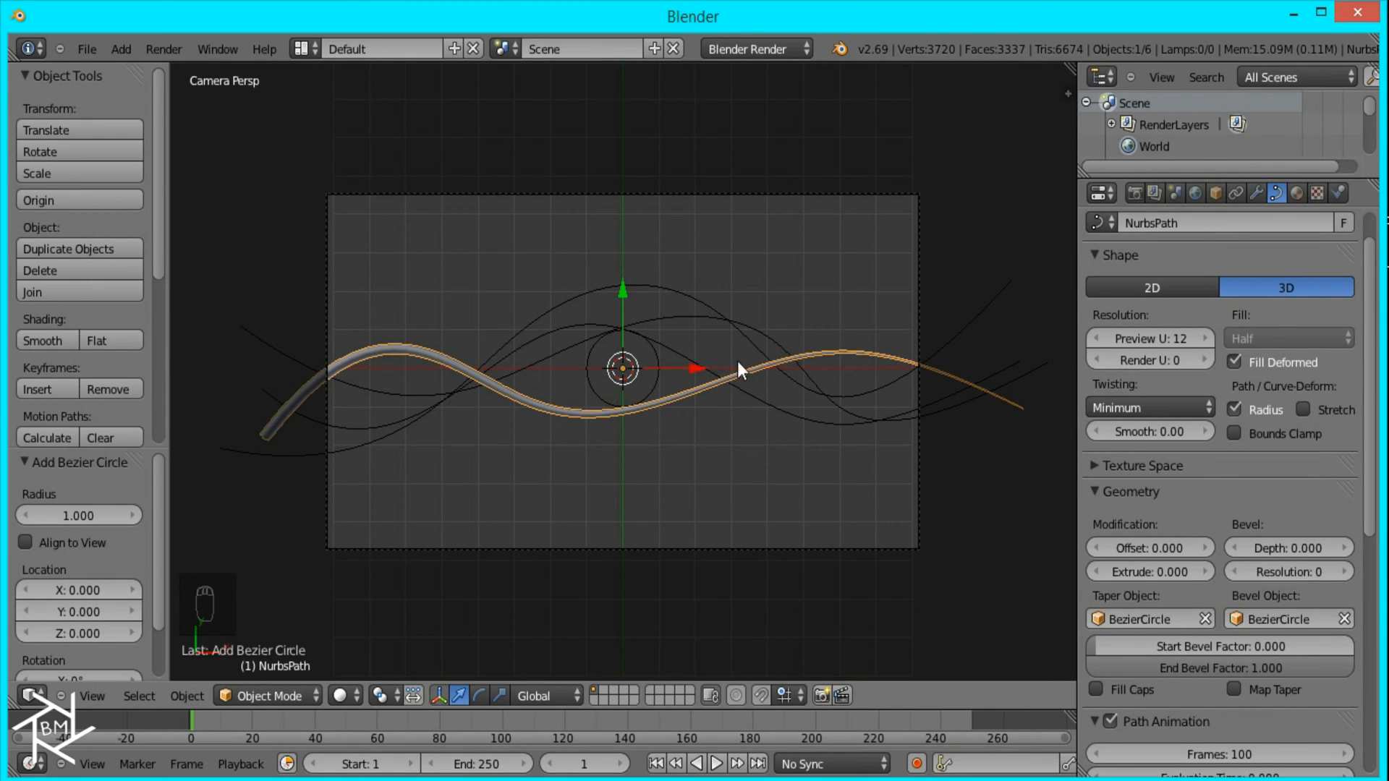
key("Tab")
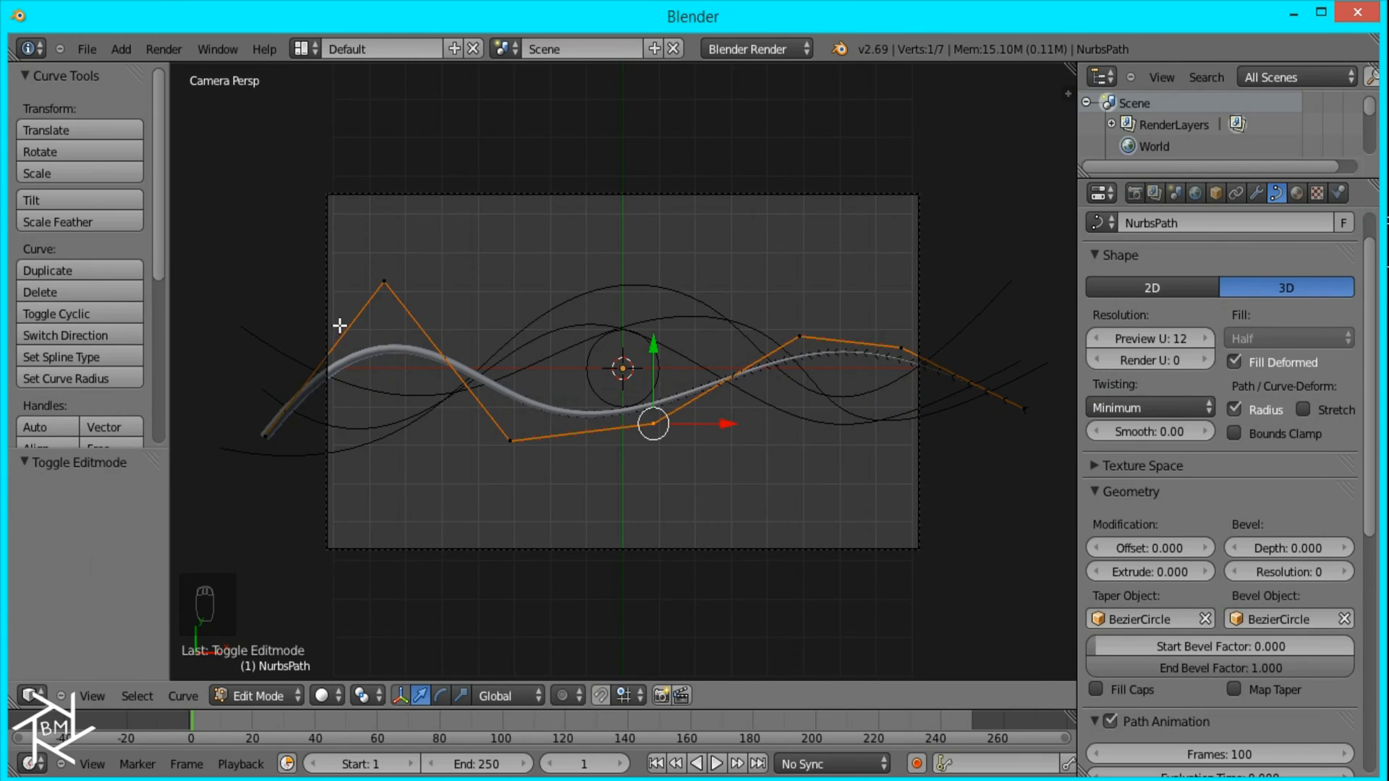
key("Tab")
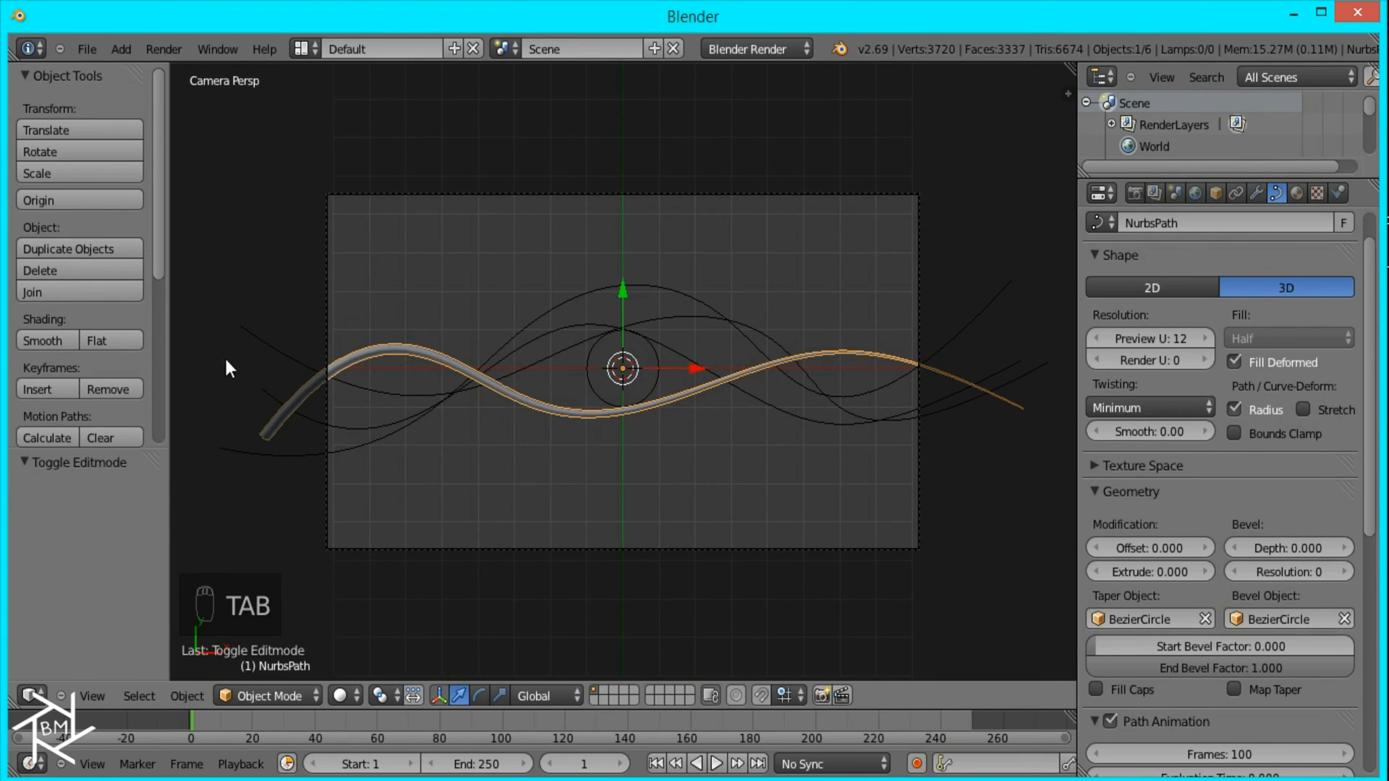
Step: Assign BezierCircle as the taper and bevel object of the second wave, NurbsPath.001
scroll(662, 308, "down", 2)
right_click(667, 357)
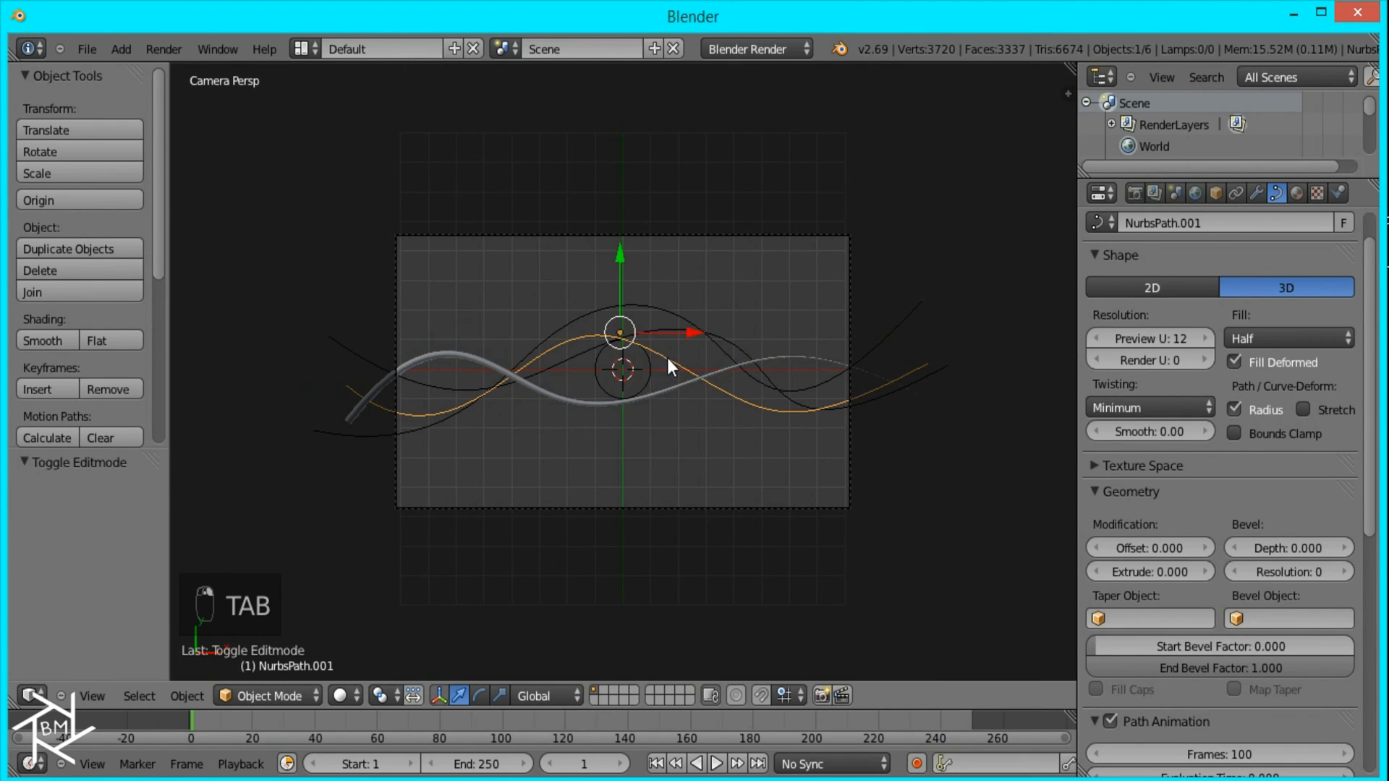
left_click(1181, 618)
left_click(1118, 398)
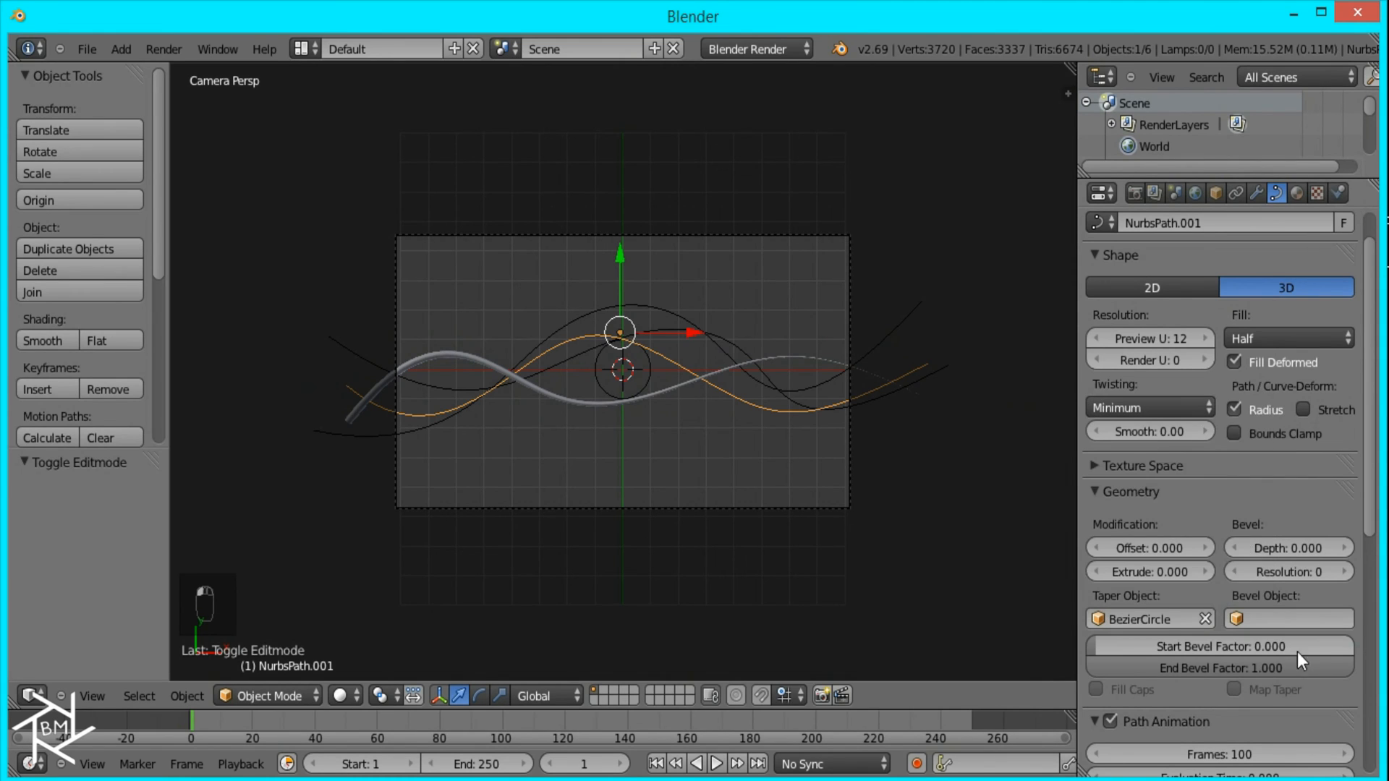
left_click(1289, 619)
left_click(1248, 397)
Step: Give the fourth wave, NurbsPath.003, BezierCircle as its bevel object and its taper object
right_click(611, 306)
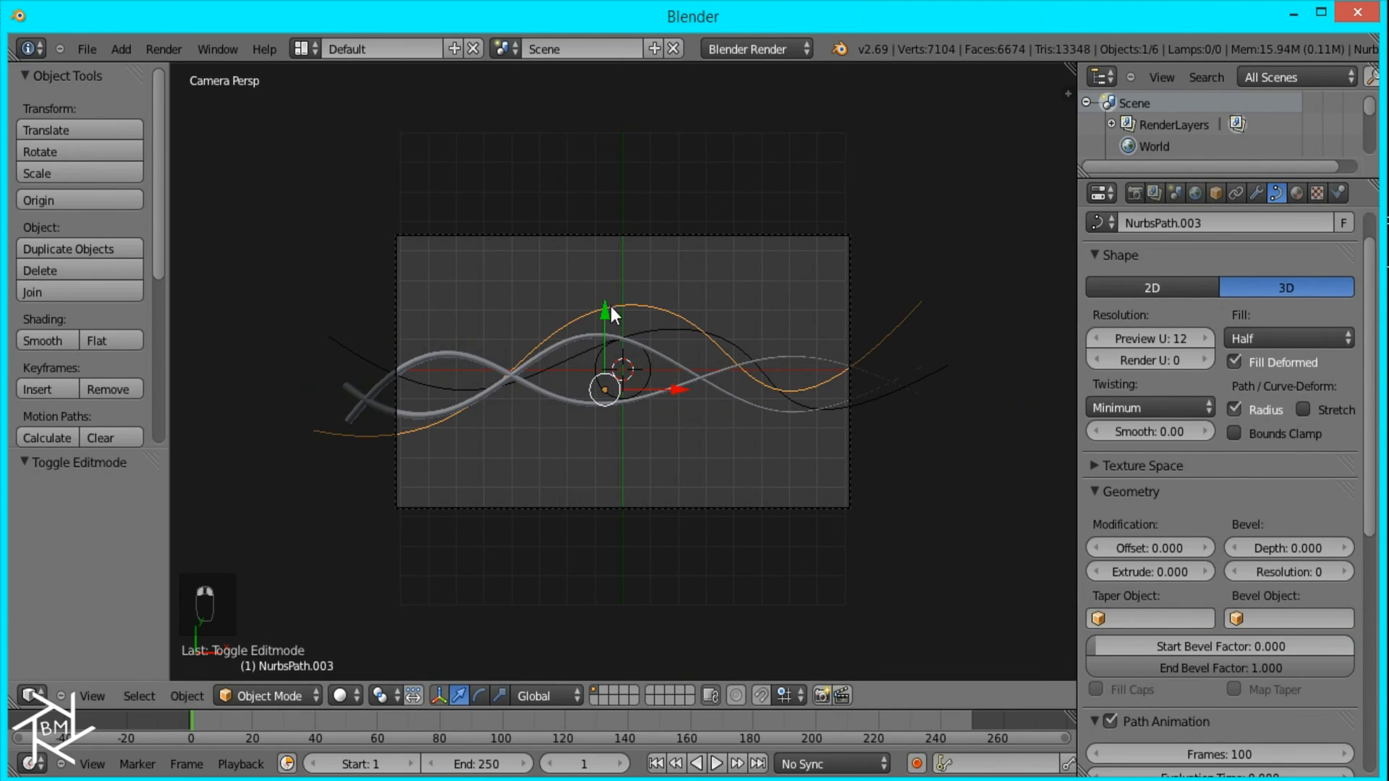
left_click(1266, 618)
left_click(1235, 398)
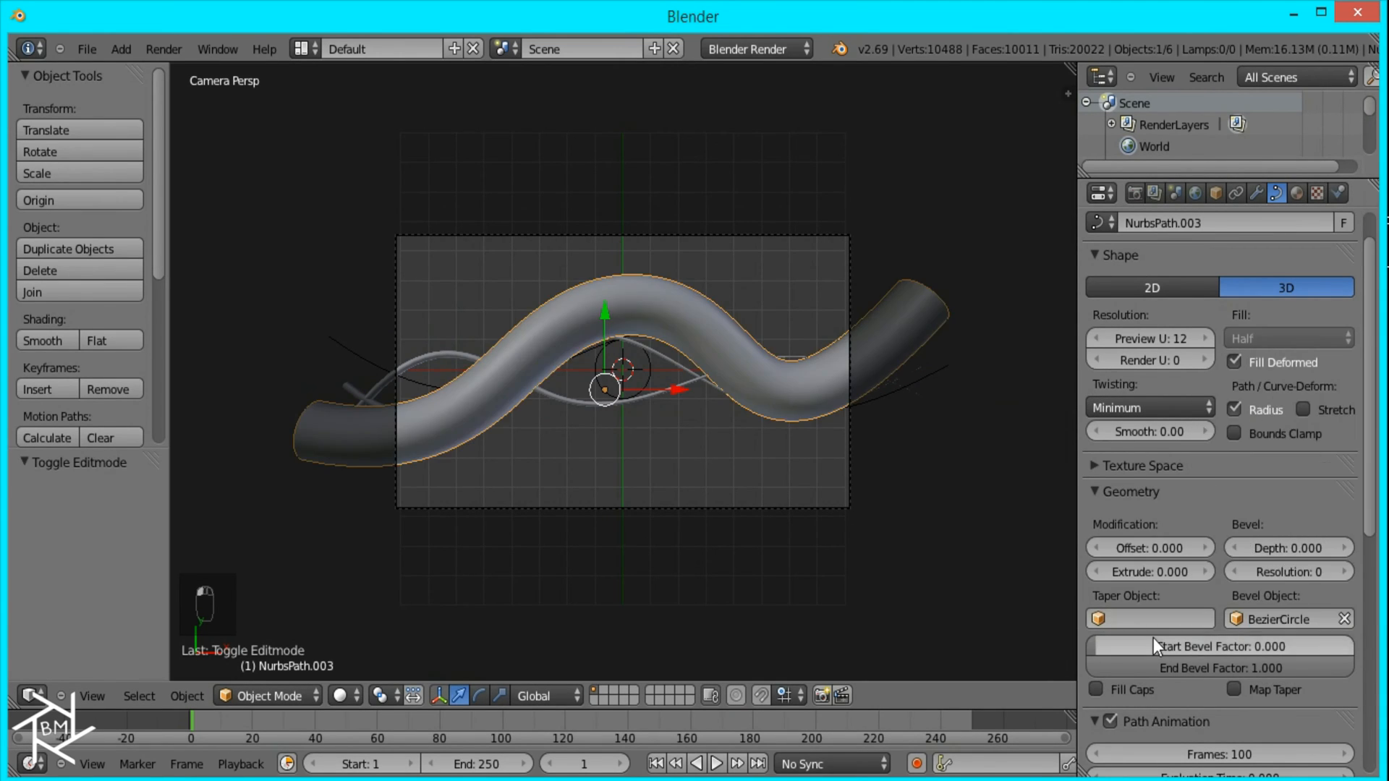
right_click(1152, 618)
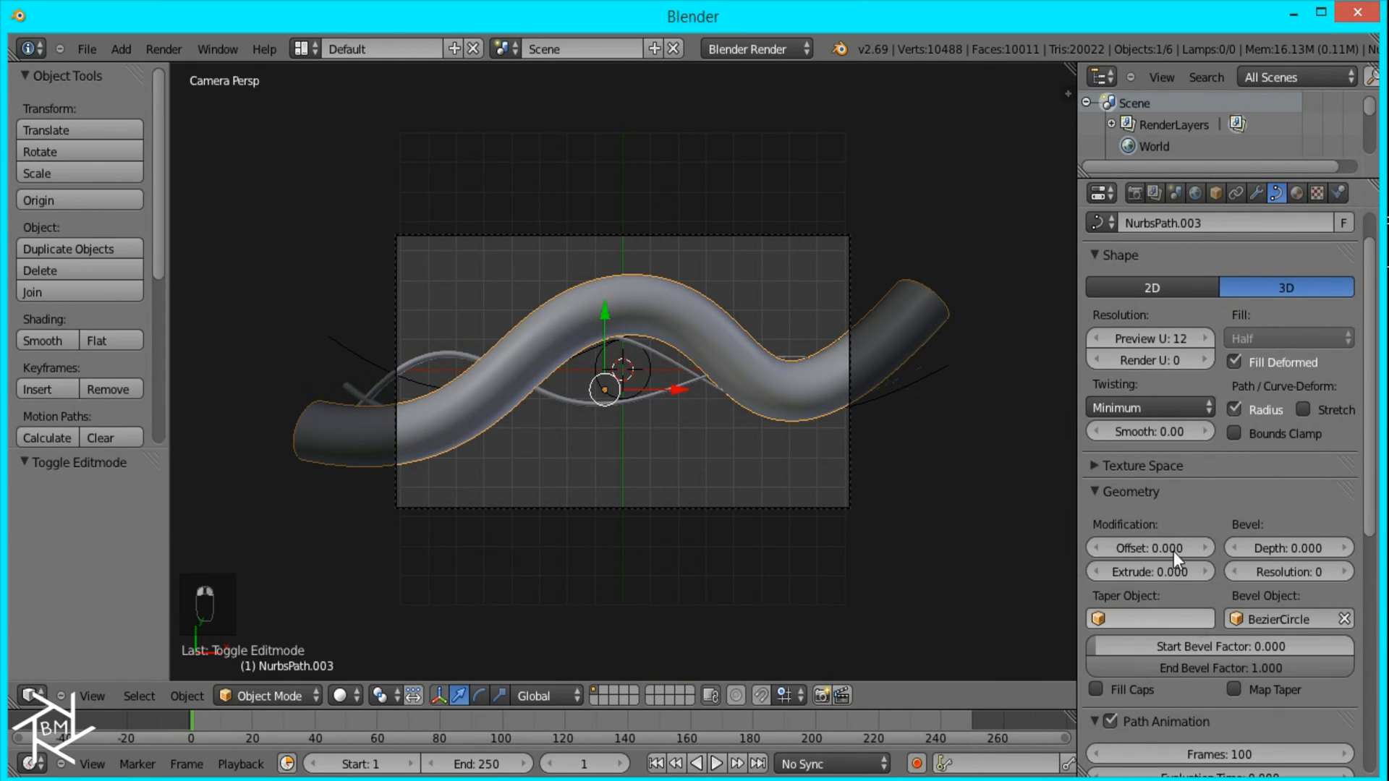
left_click(1151, 619)
left_click(1129, 398)
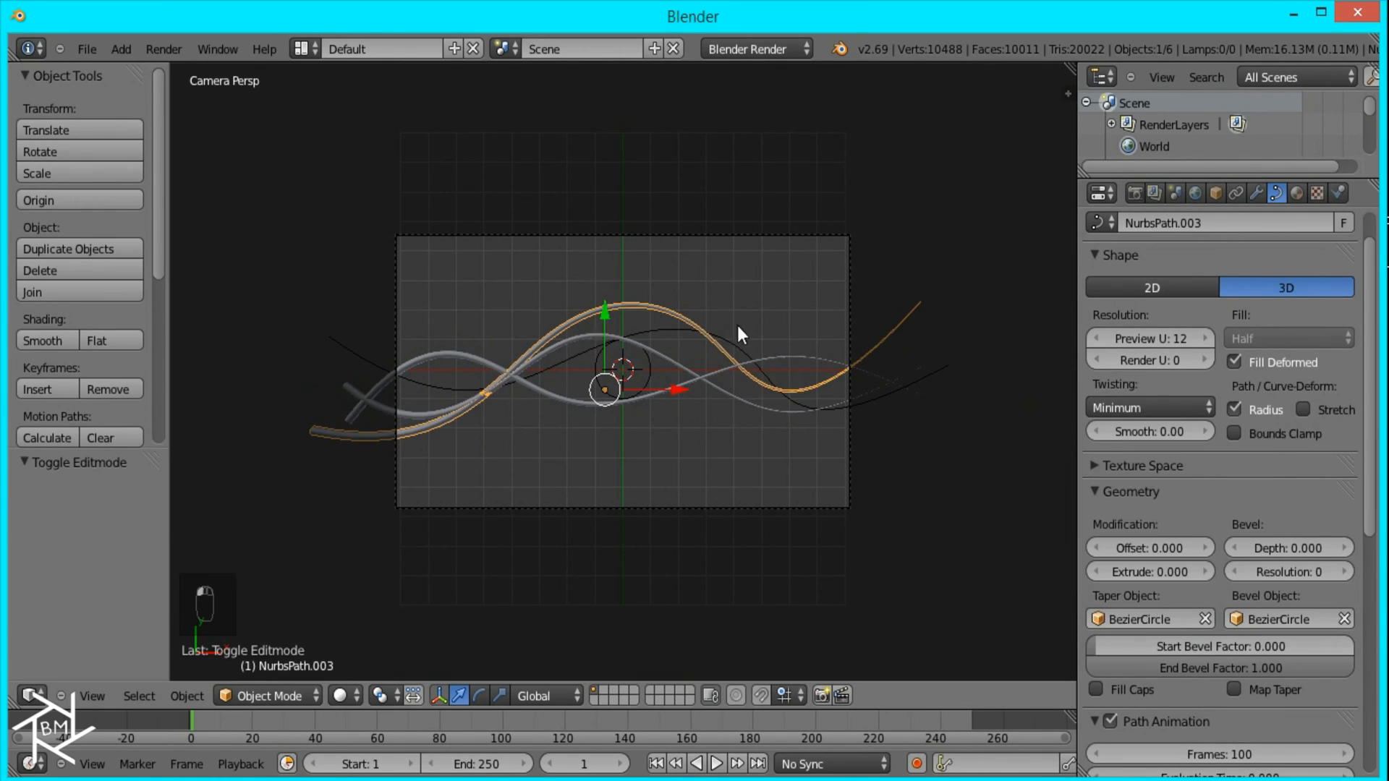
Step: Use BezierCircle as the taper and bevel object of the third wave, NurbsPath.002
right_click(650, 330)
left_click(1164, 618)
left_click(1171, 397)
left_click(1267, 620)
left_click(1237, 398)
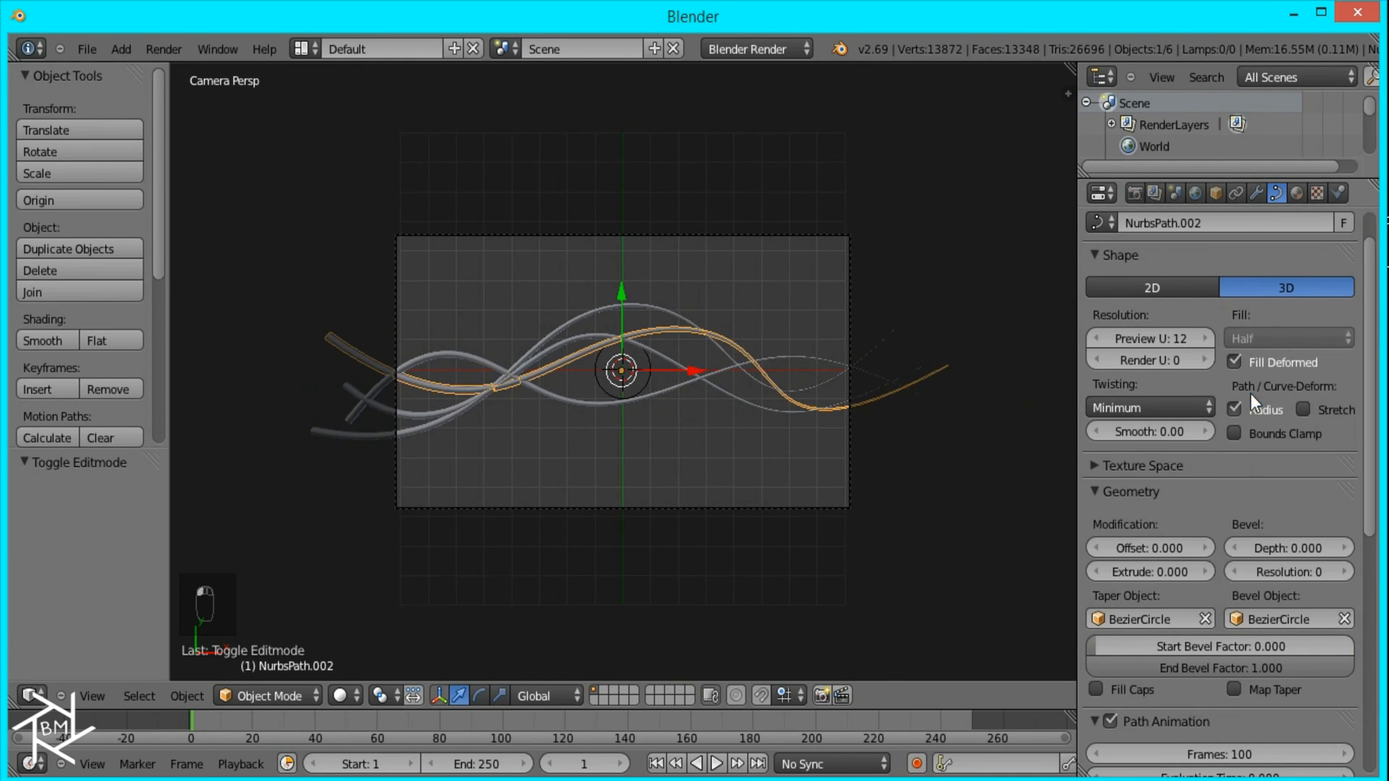
Step: Move the Bezier circle to the second layer to hide it from the current view
key("Home")
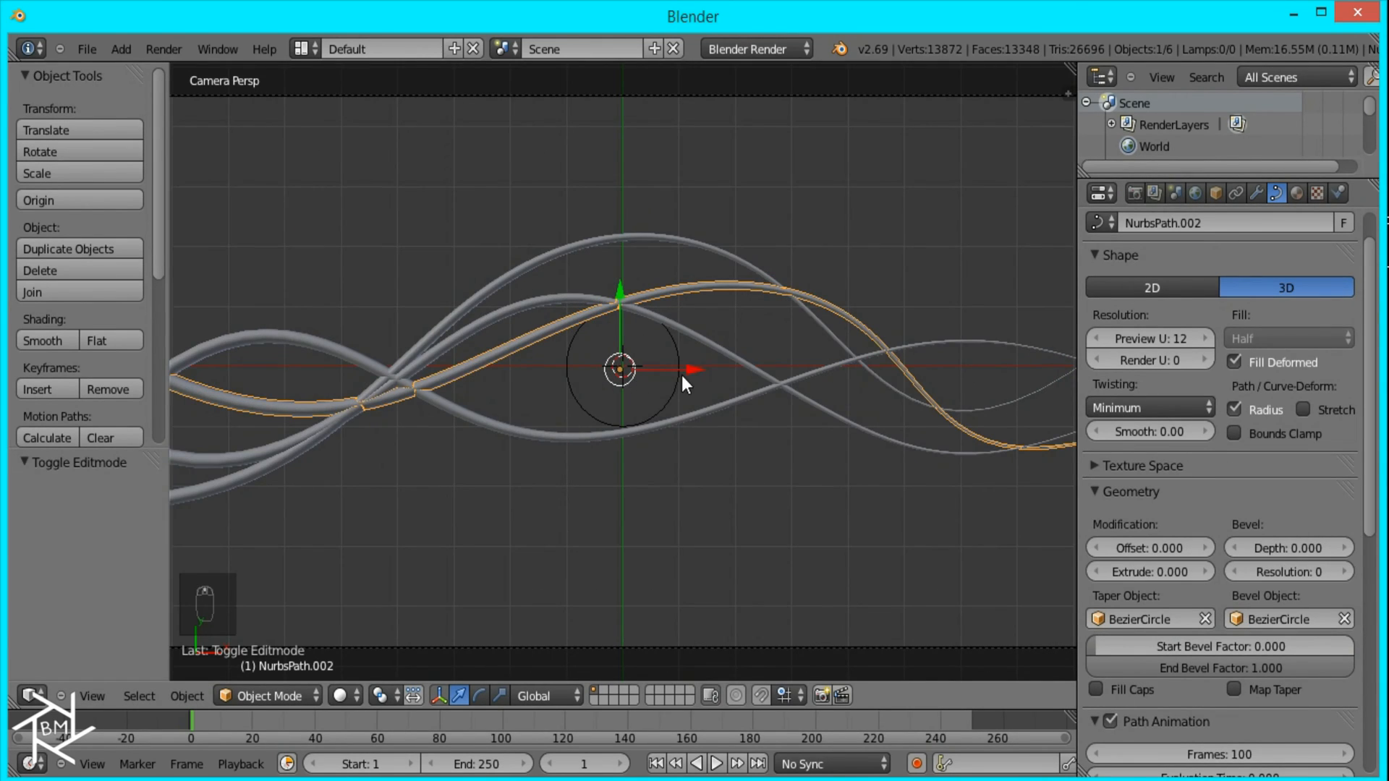
right_click(623, 329)
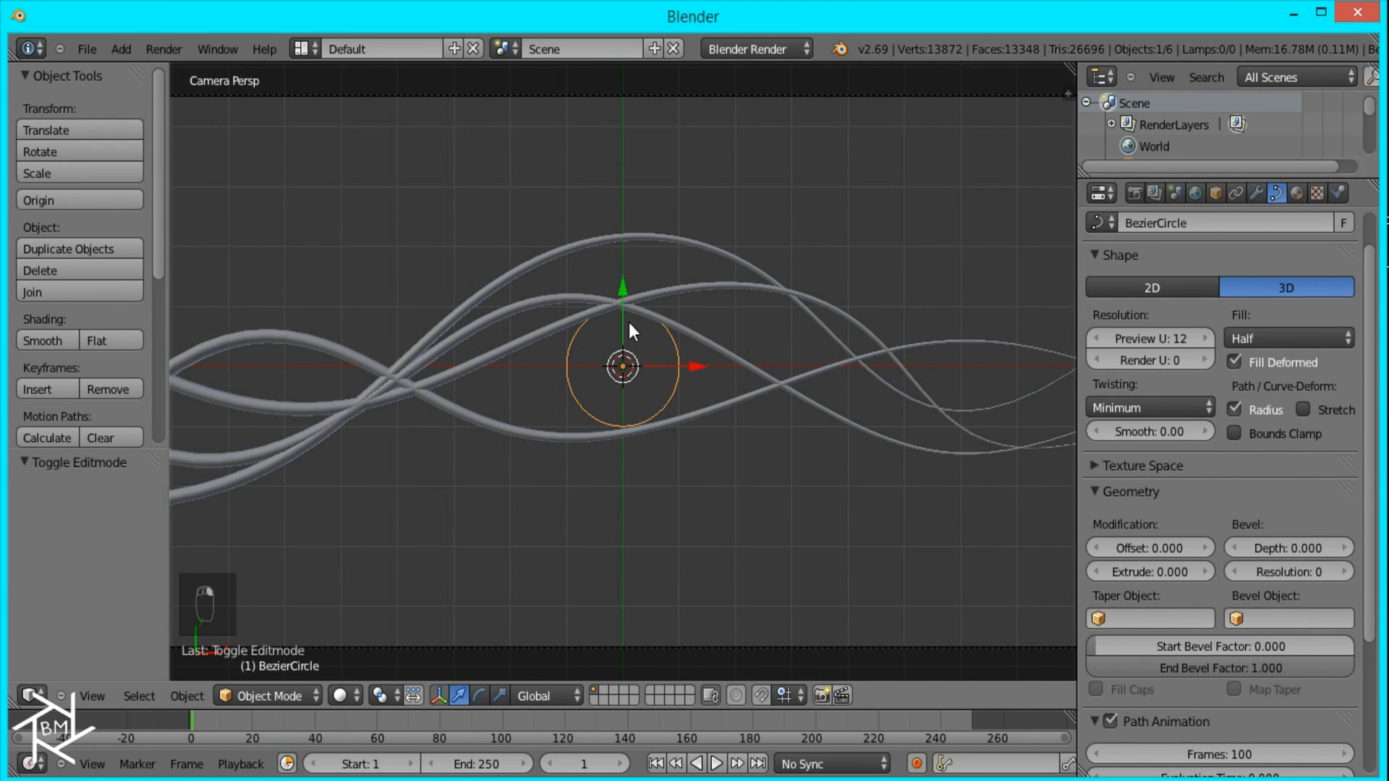
key("m")
left_click(804, 359)
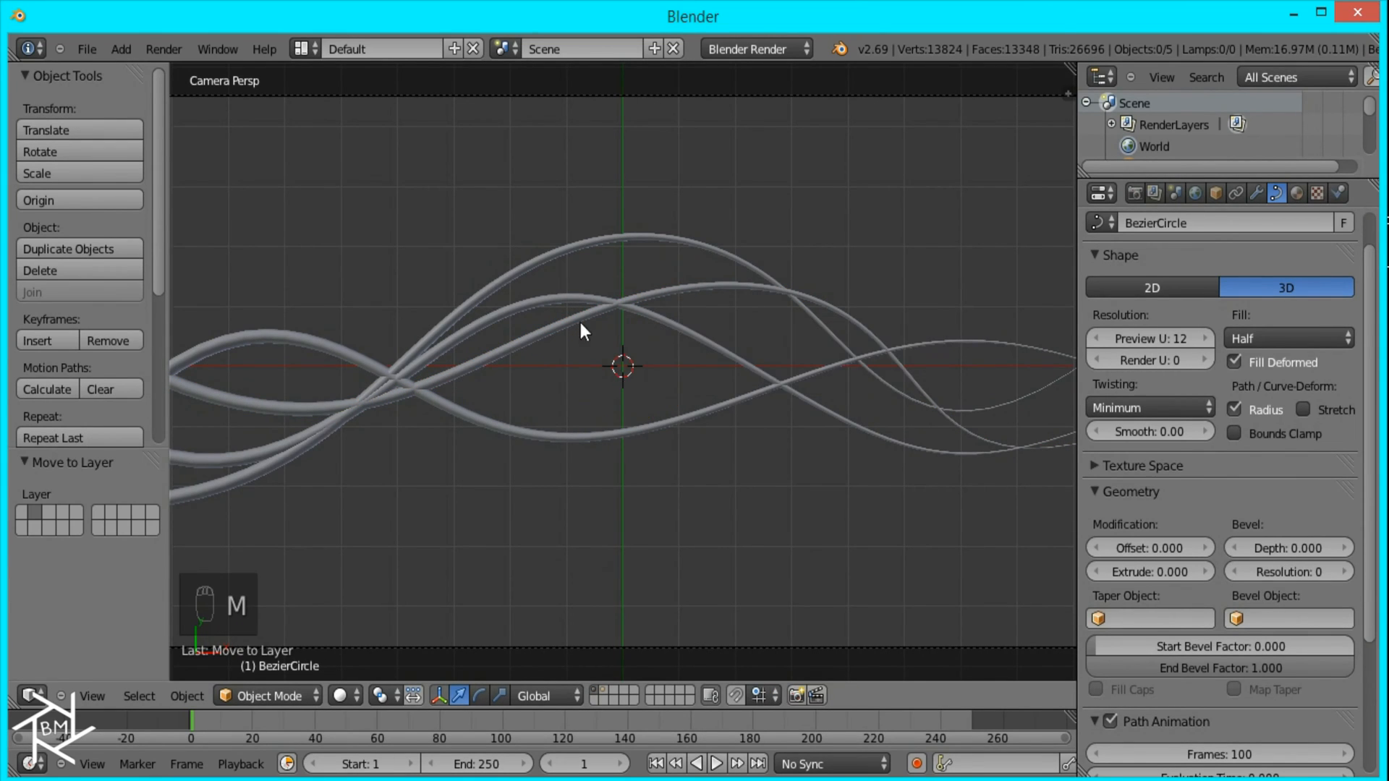
Step: Move the third wave, NurbsPath.002, 0.970 along the Z axis to separate it from the strands it crosses
scroll(609, 376, "down", 3)
scroll(609, 376, "up", 2)
scroll(453, 453, "up", 4)
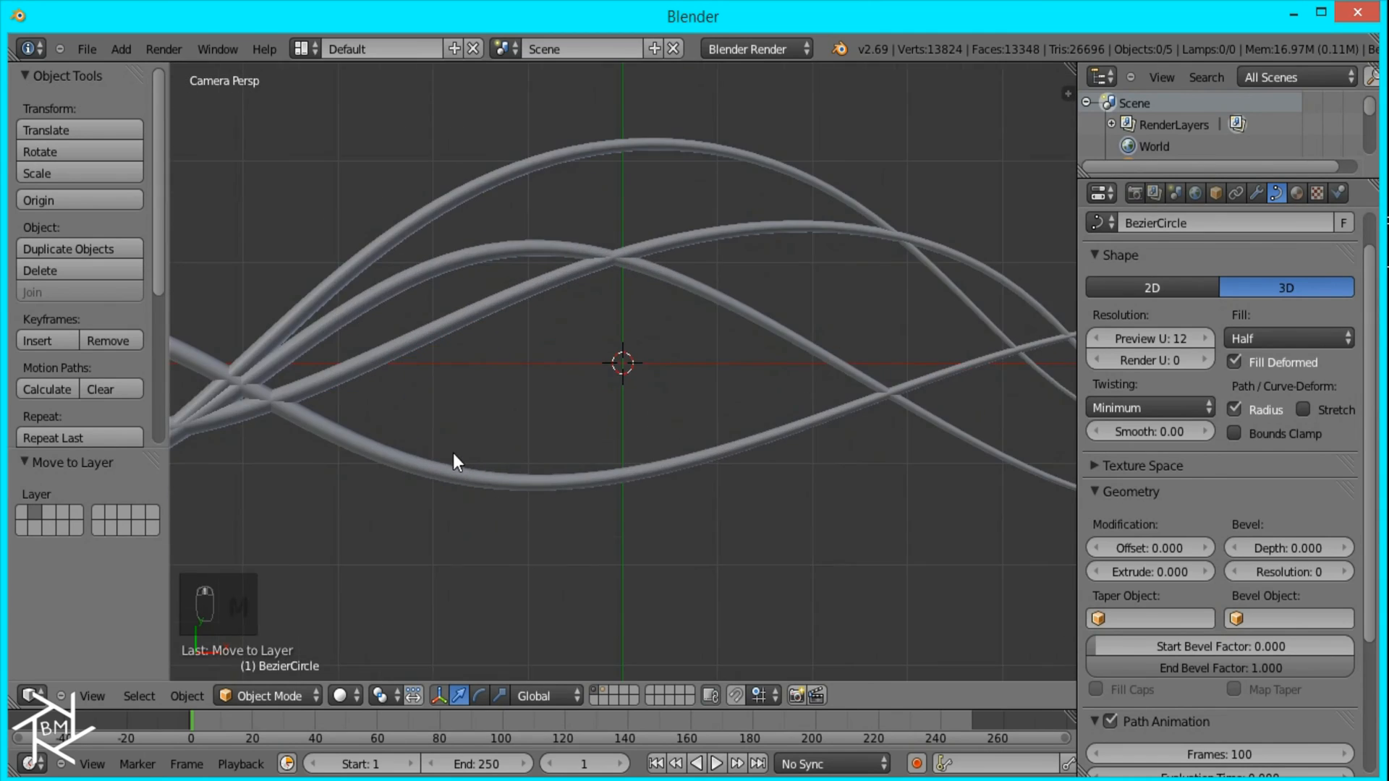
middle_click_drag(422, 408, 748, 398, "shift")
scroll(597, 370, "up", 2)
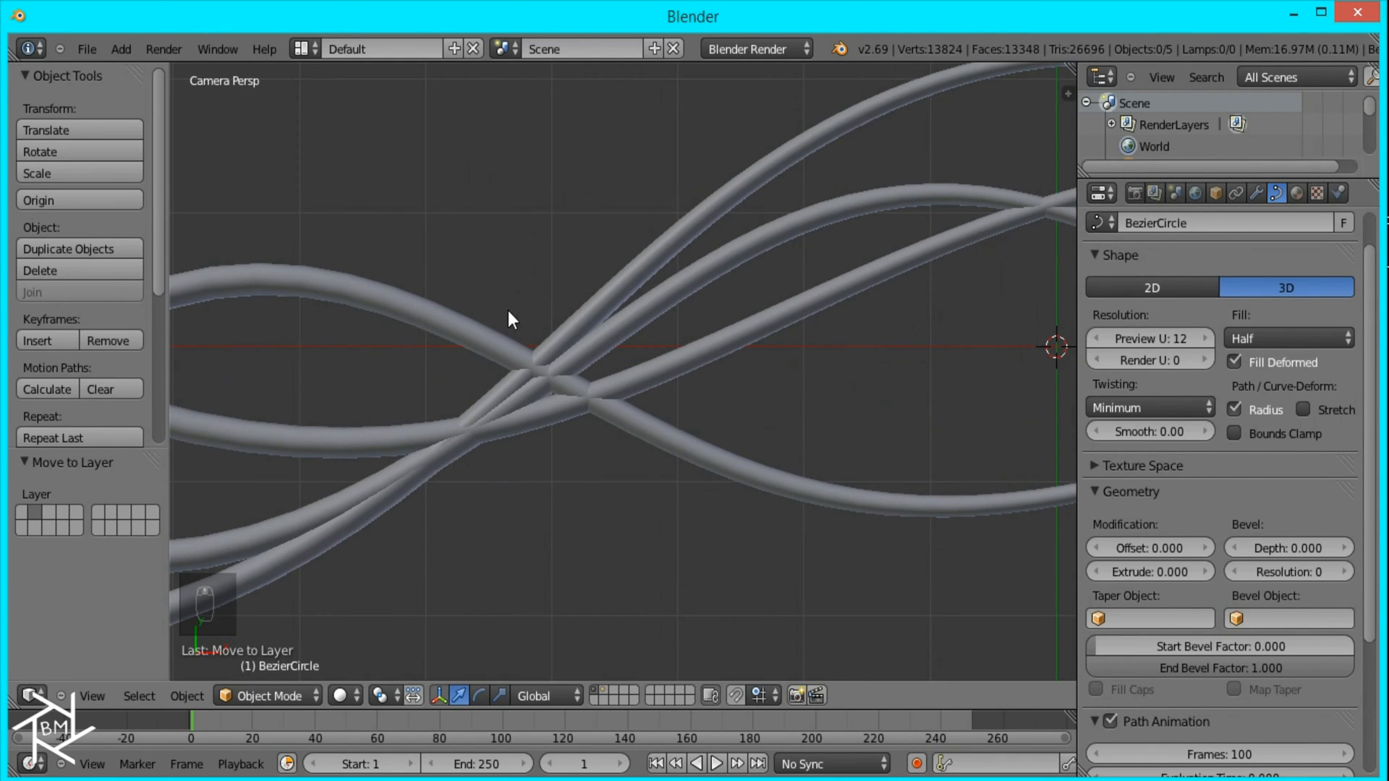
scroll(501, 313, "down", 6)
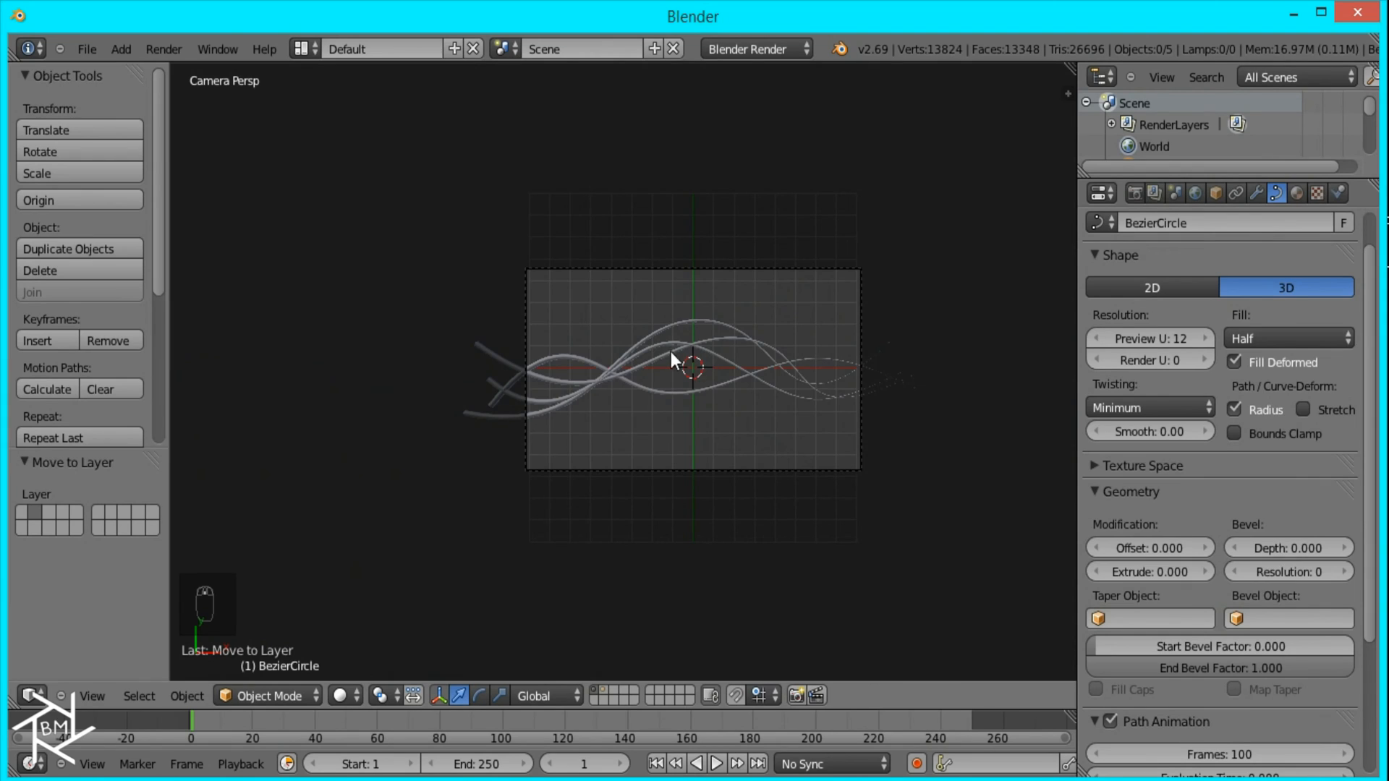
scroll(665, 356, "up", 3)
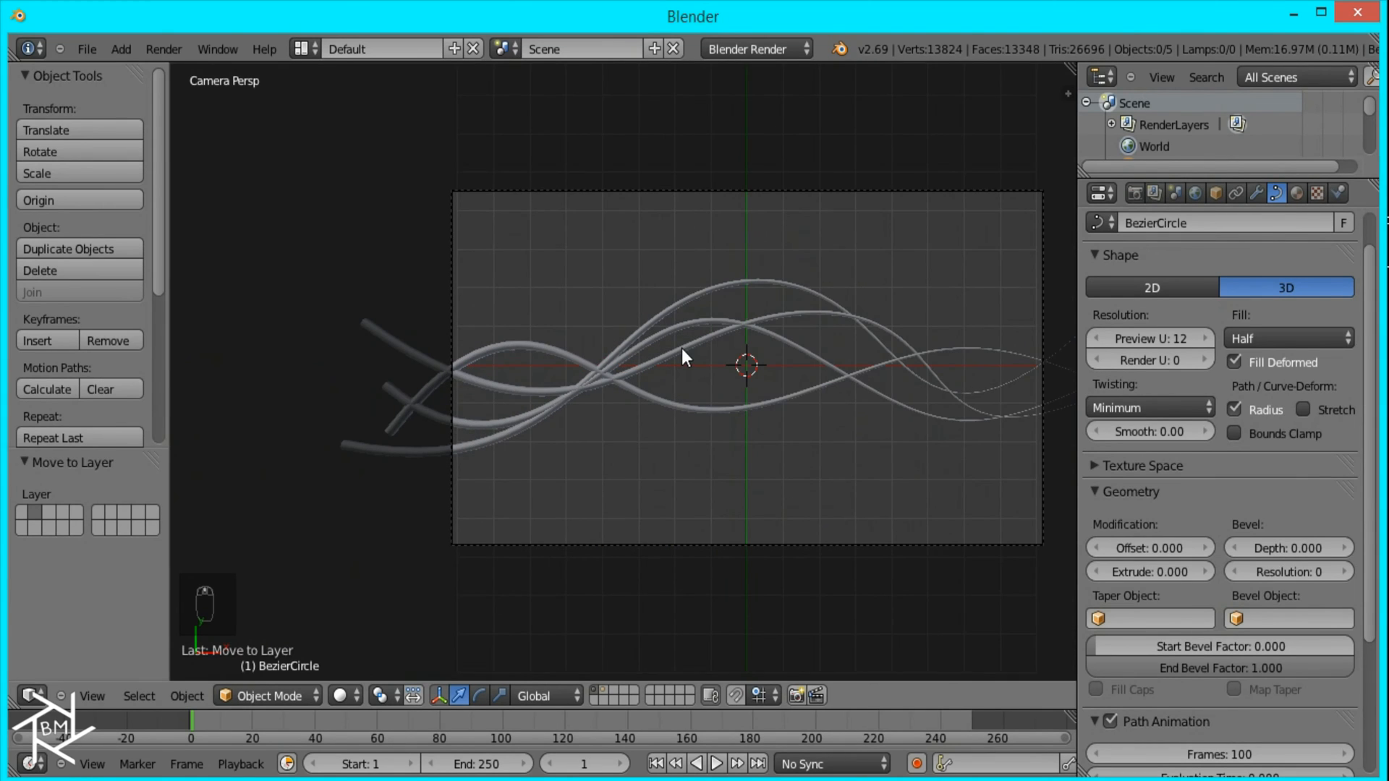
right_click(681, 348)
scroll(674, 358, "up", 2)
key("g")
key("z")
left_click(775, 468)
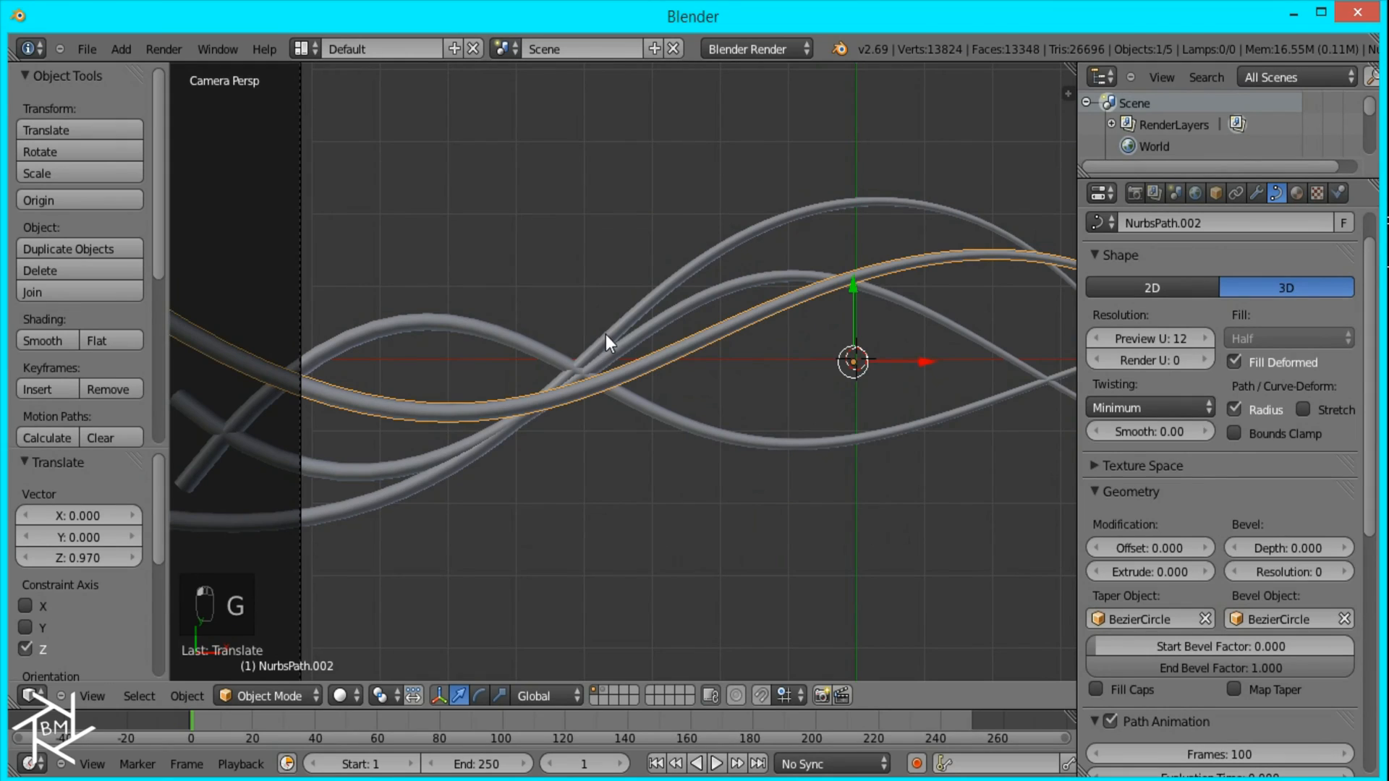
Step: Move the fourth wave, NurbsPath.003, about 0.2 along the Z axis
key("shift+d")
key("z")
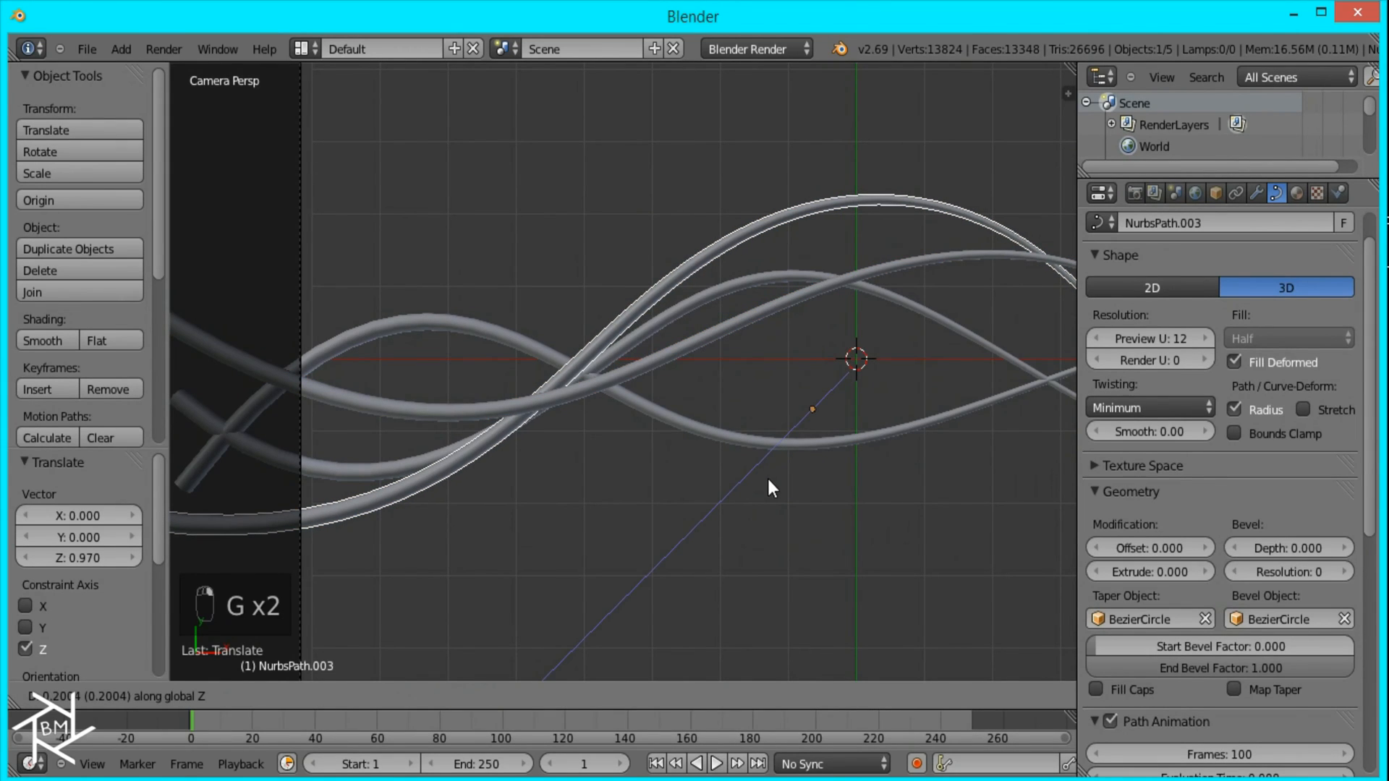
left_click(769, 480)
Step: Move the first wave, NurbsPath, -0.749 along the Z axis
right_click(761, 440)
key("g")
key("z")
left_click(774, 410)
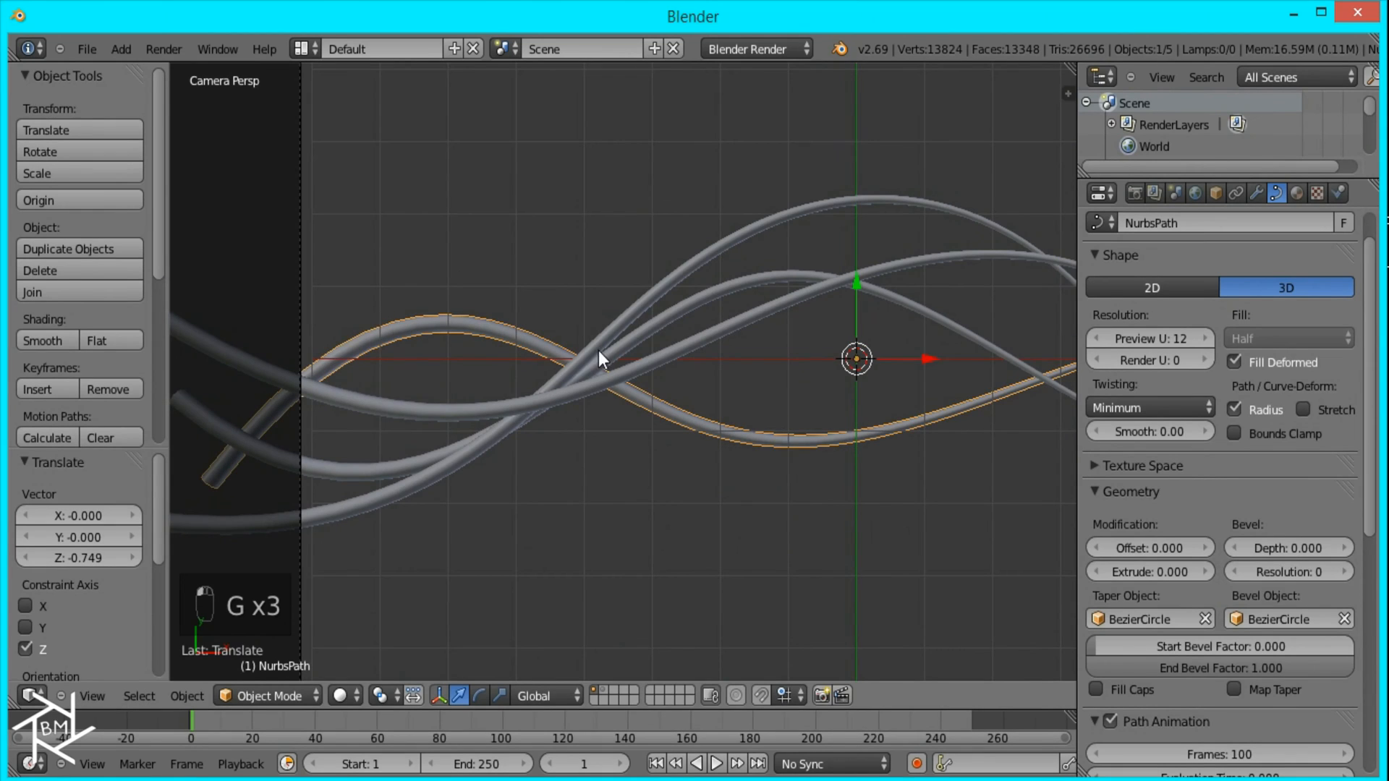
scroll(637, 340, "down", 6)
scroll(785, 424, "up", 3)
middle_click_drag(818, 366, 779, 331, "shift")
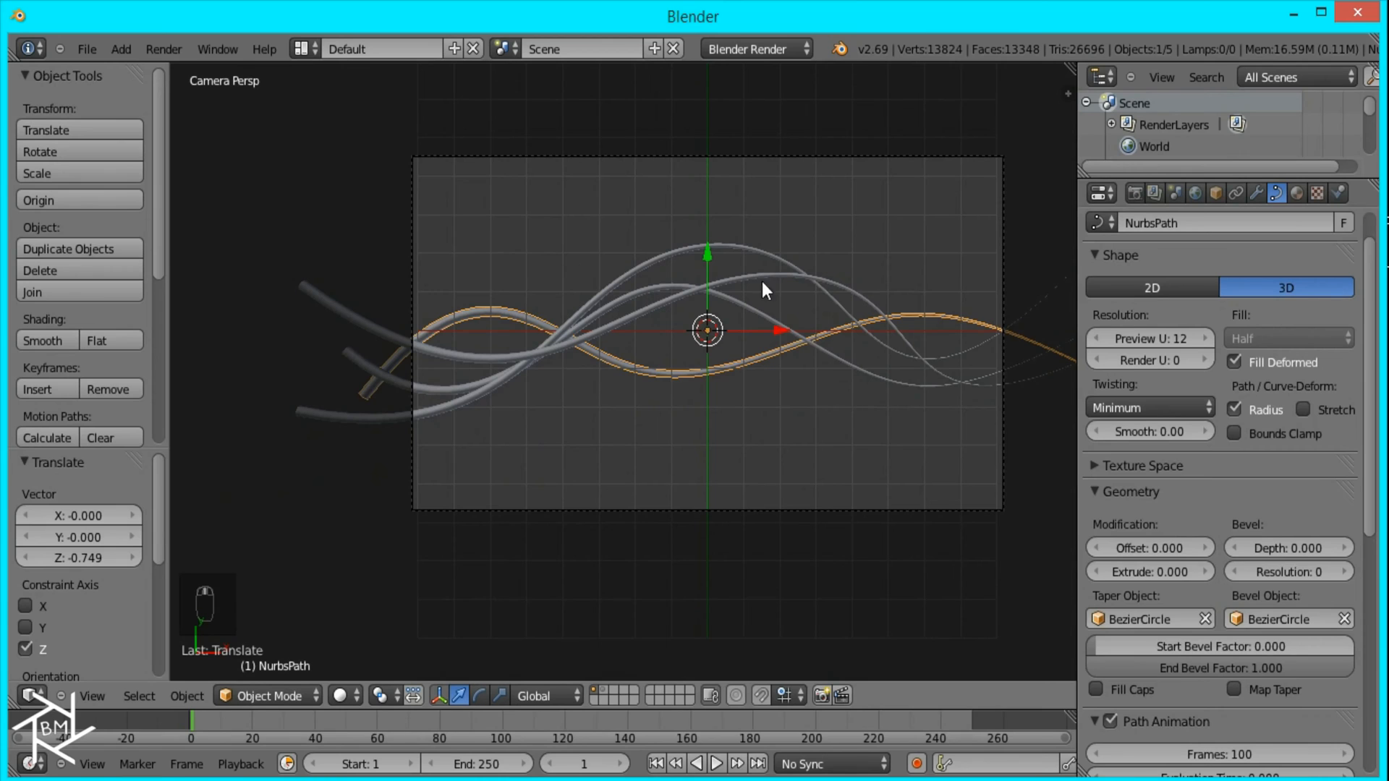
Step: Select all four waves and rotate them together 8.065° in the front view, tilting their thin ends downward
scroll(709, 264, "down", 1)
scroll(727, 303, "up", 3)
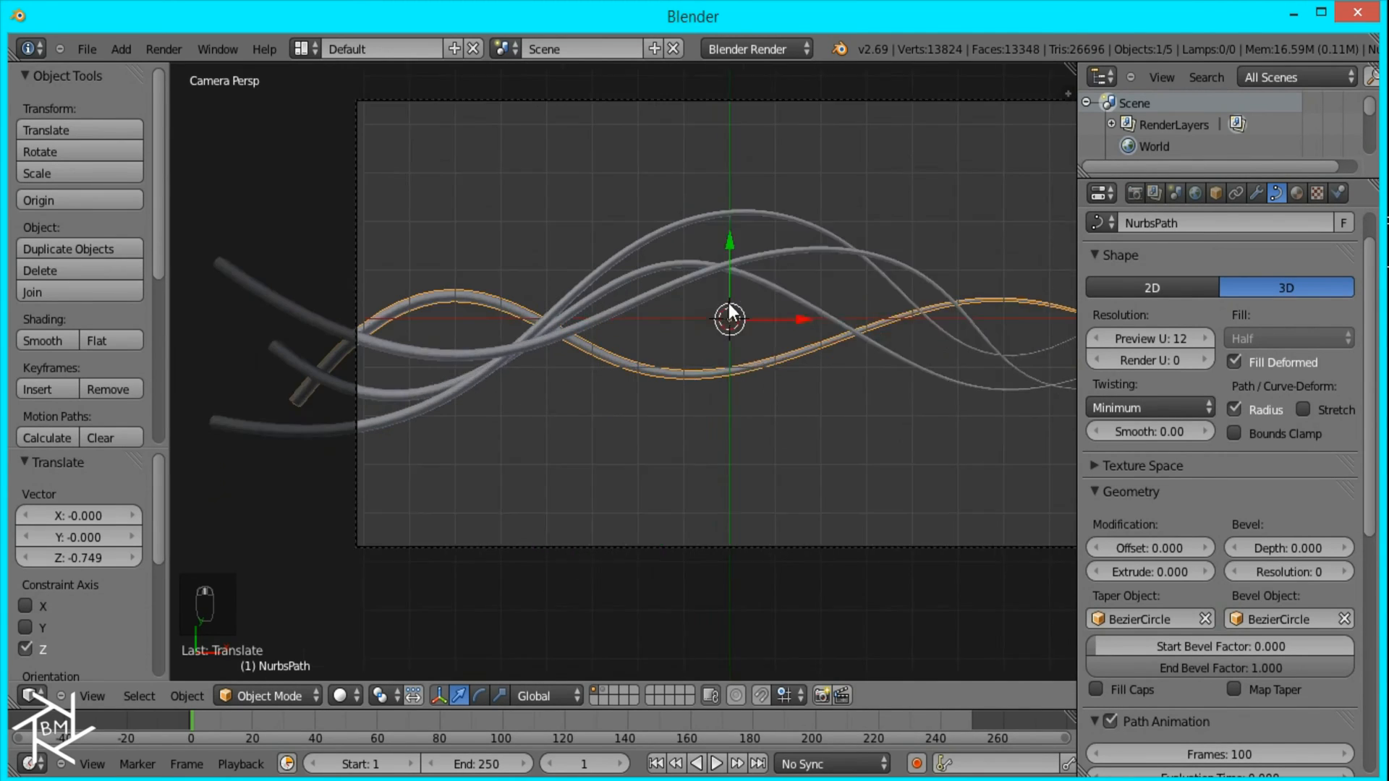
key("b")
left_click_drag(815, 444, 553, 124)
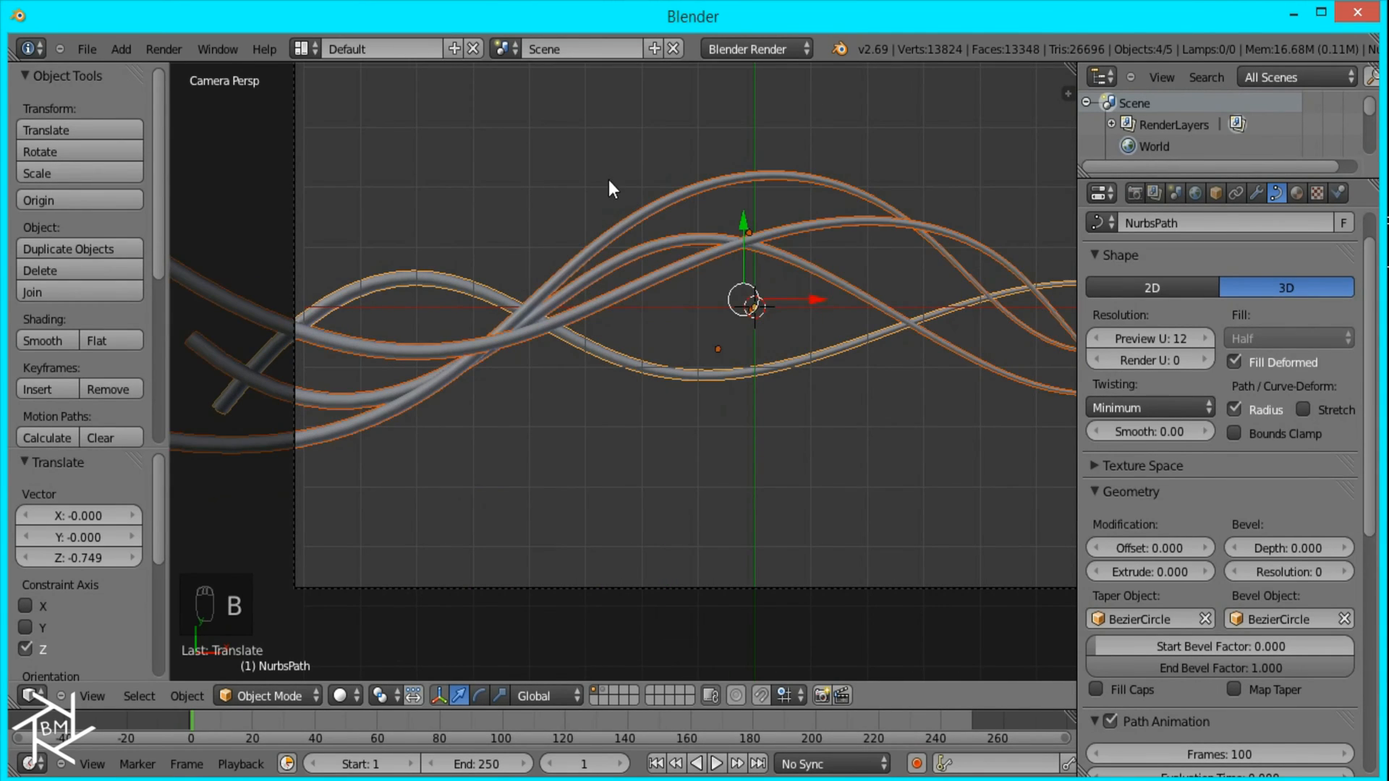
key("KP_1")
key("r")
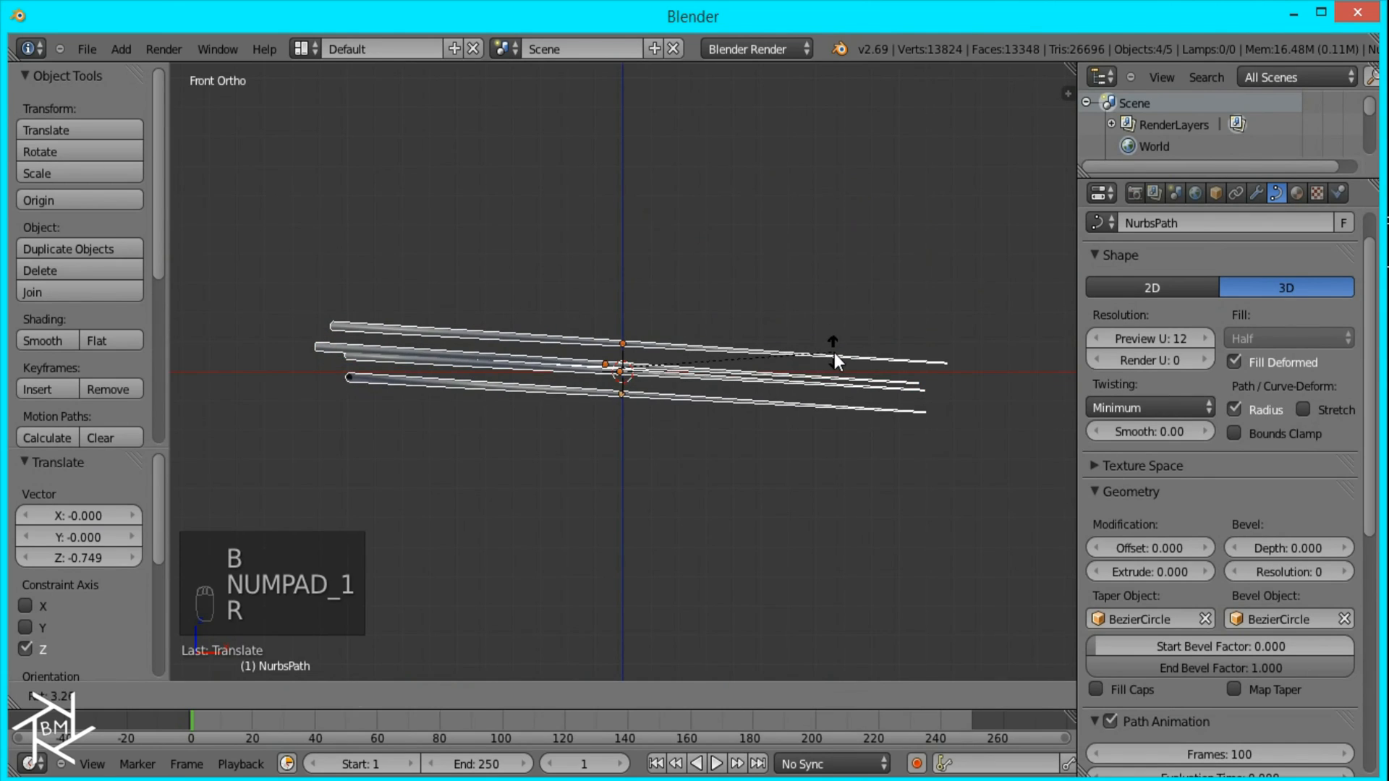
left_click(841, 366)
key("KP_0")
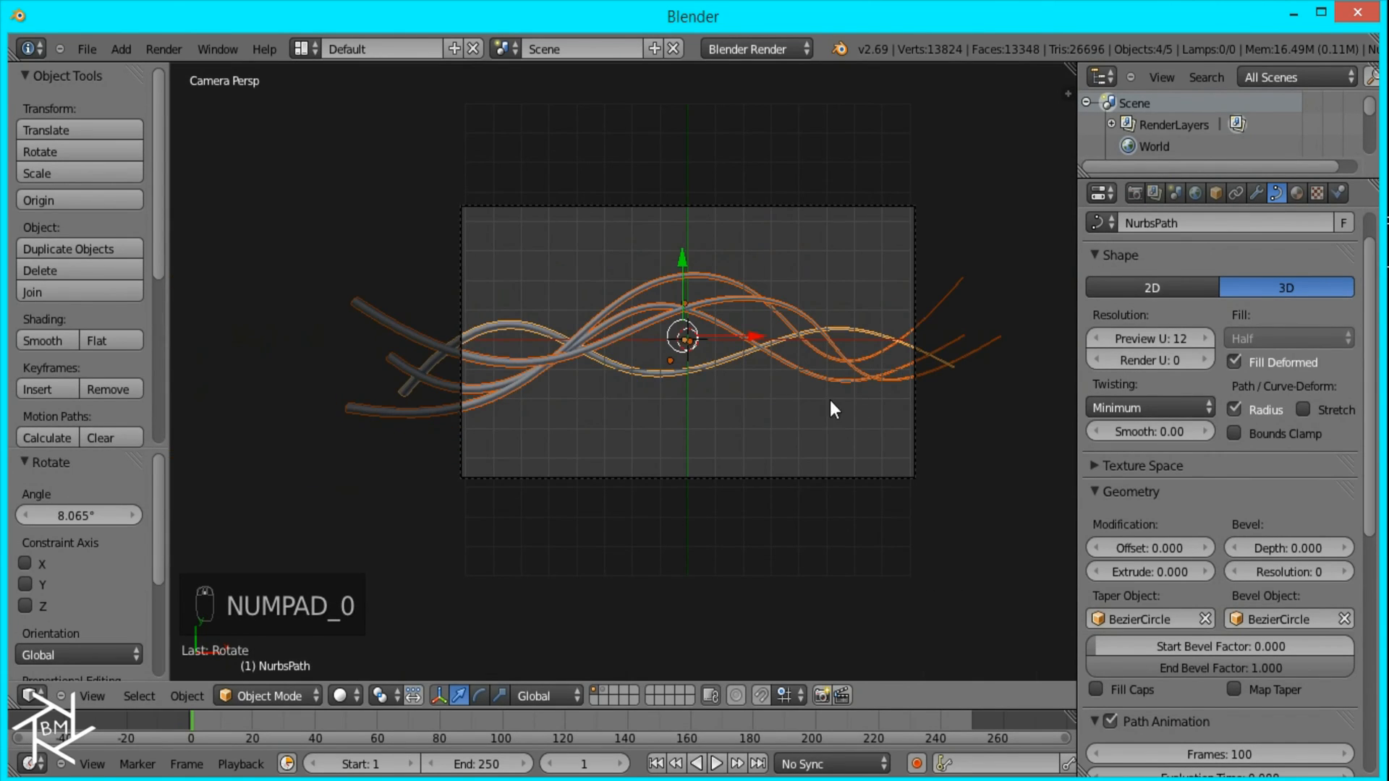
Step: Rotate the four selected waves a further 15.001° in the front view and return to the camera view
key("KP_1")
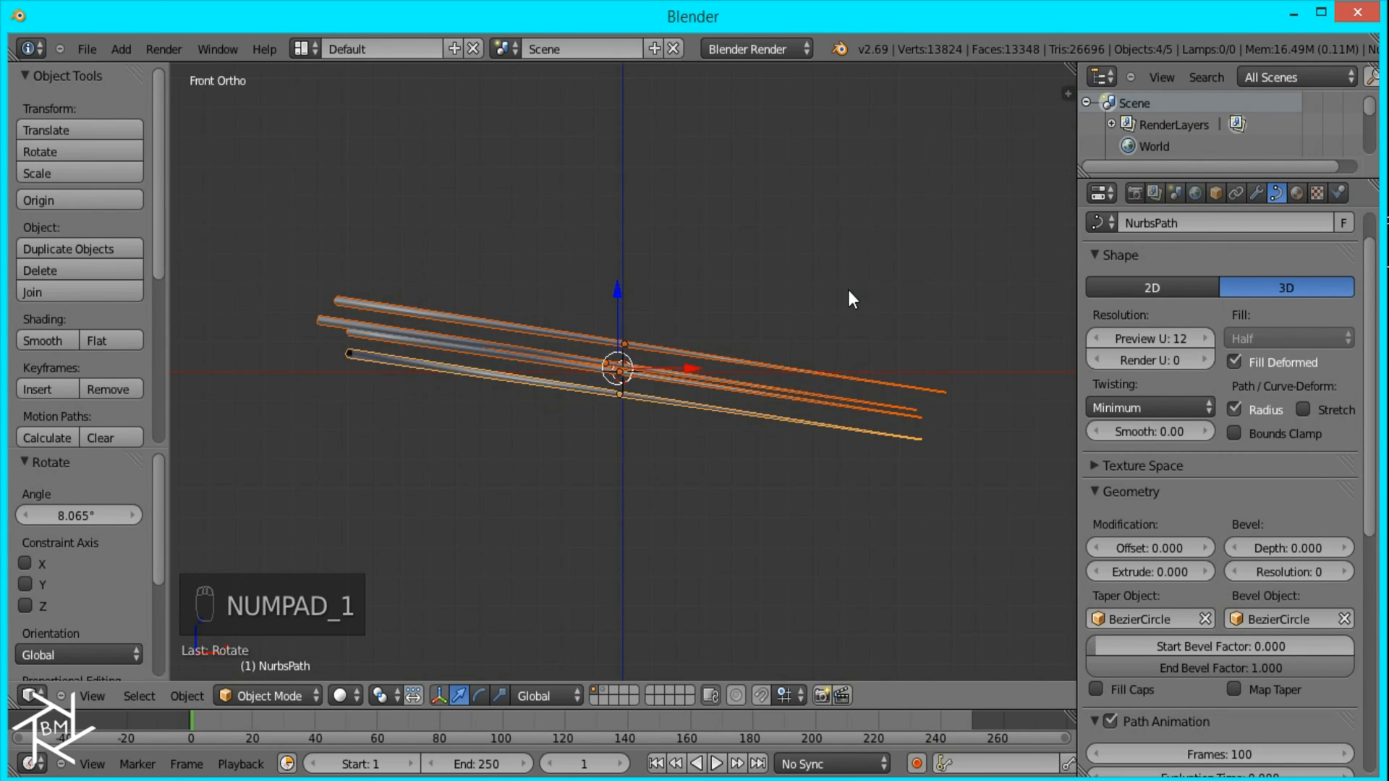
key("r")
left_click(866, 366)
key("KP_0")
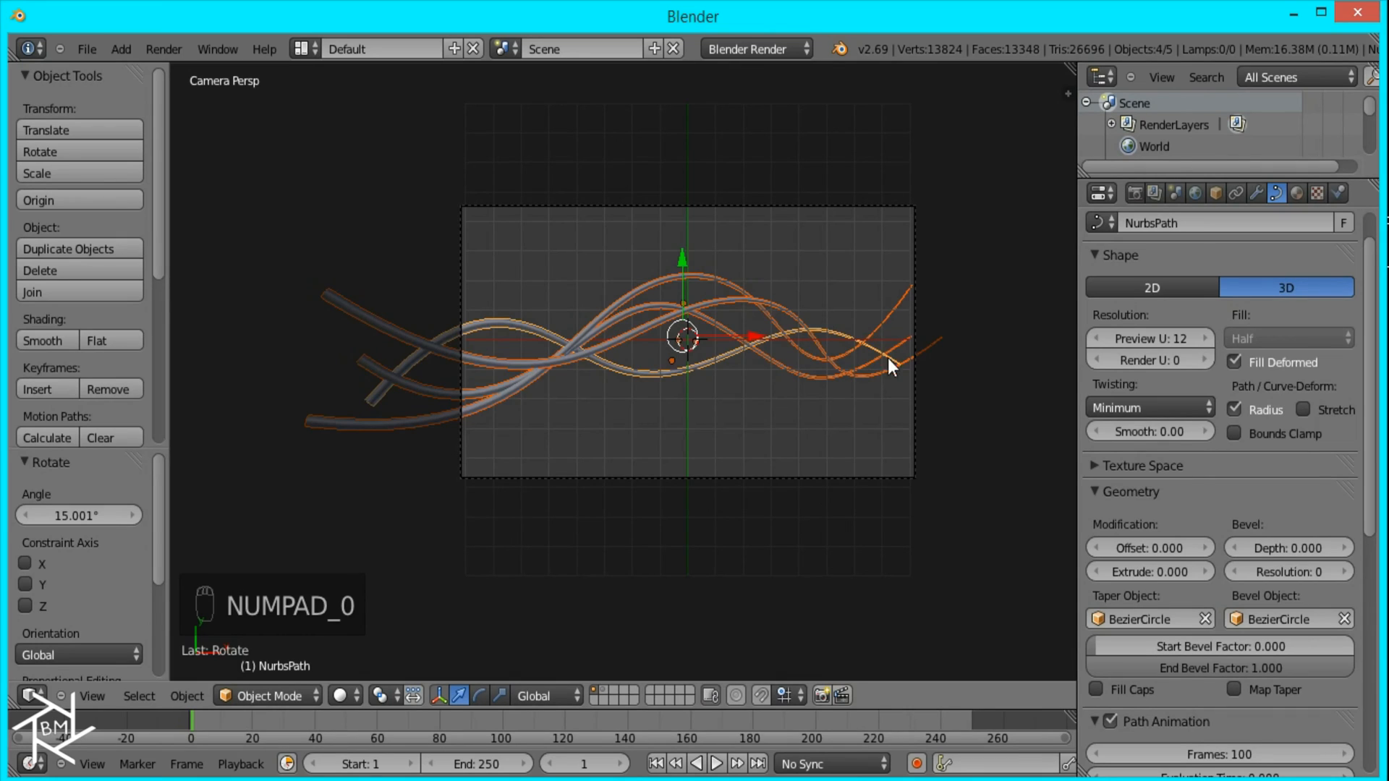
Step: Move the four waves 0.800 along the X axis within the camera frame
key("g")
key("x")
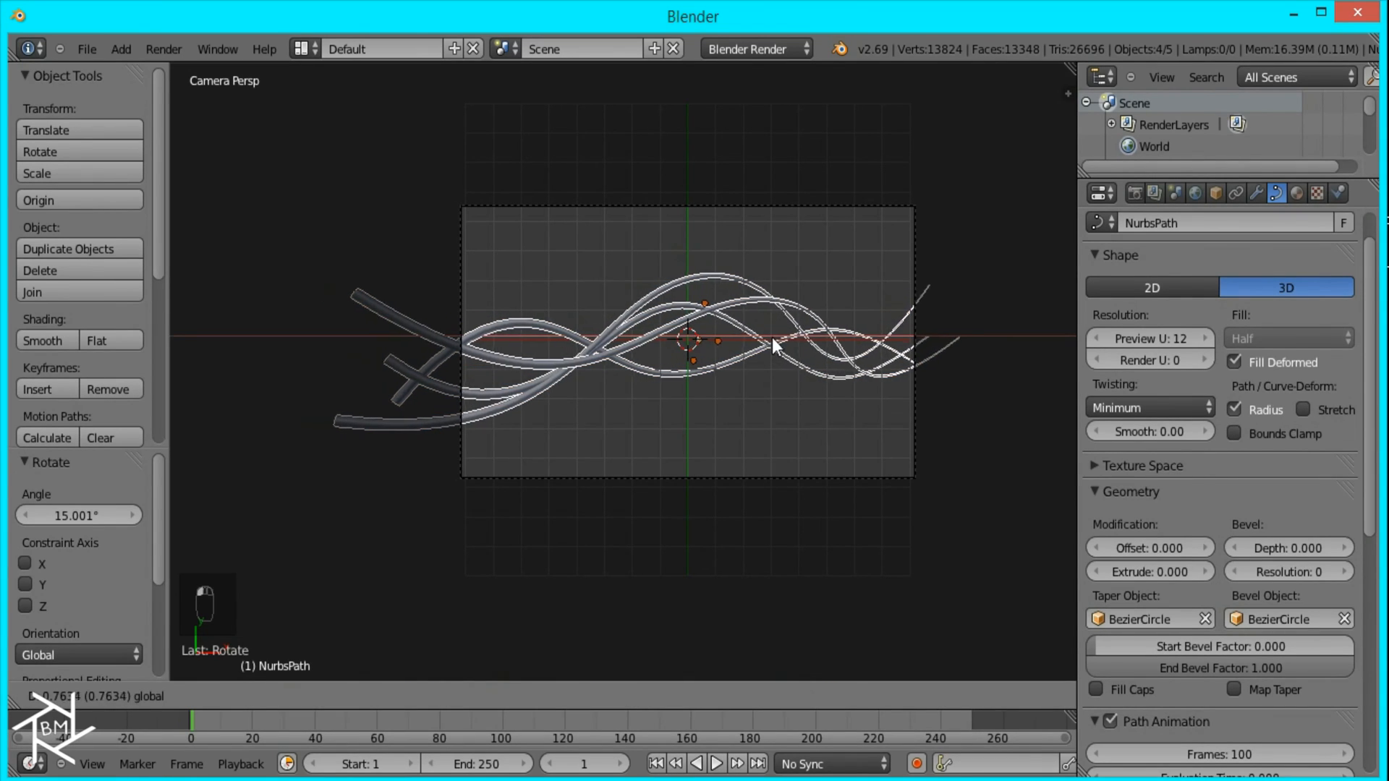
left_click(770, 341)
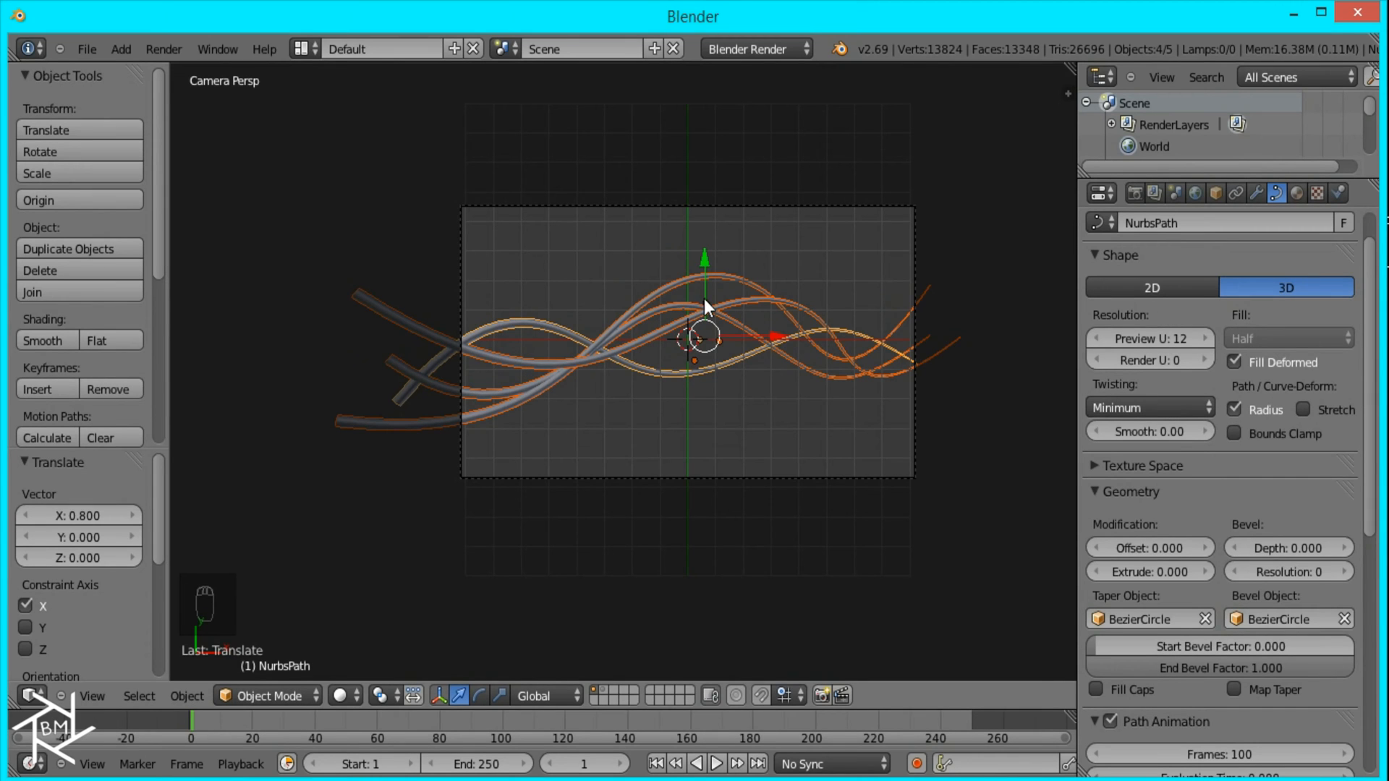
scroll(767, 398, "up", 3)
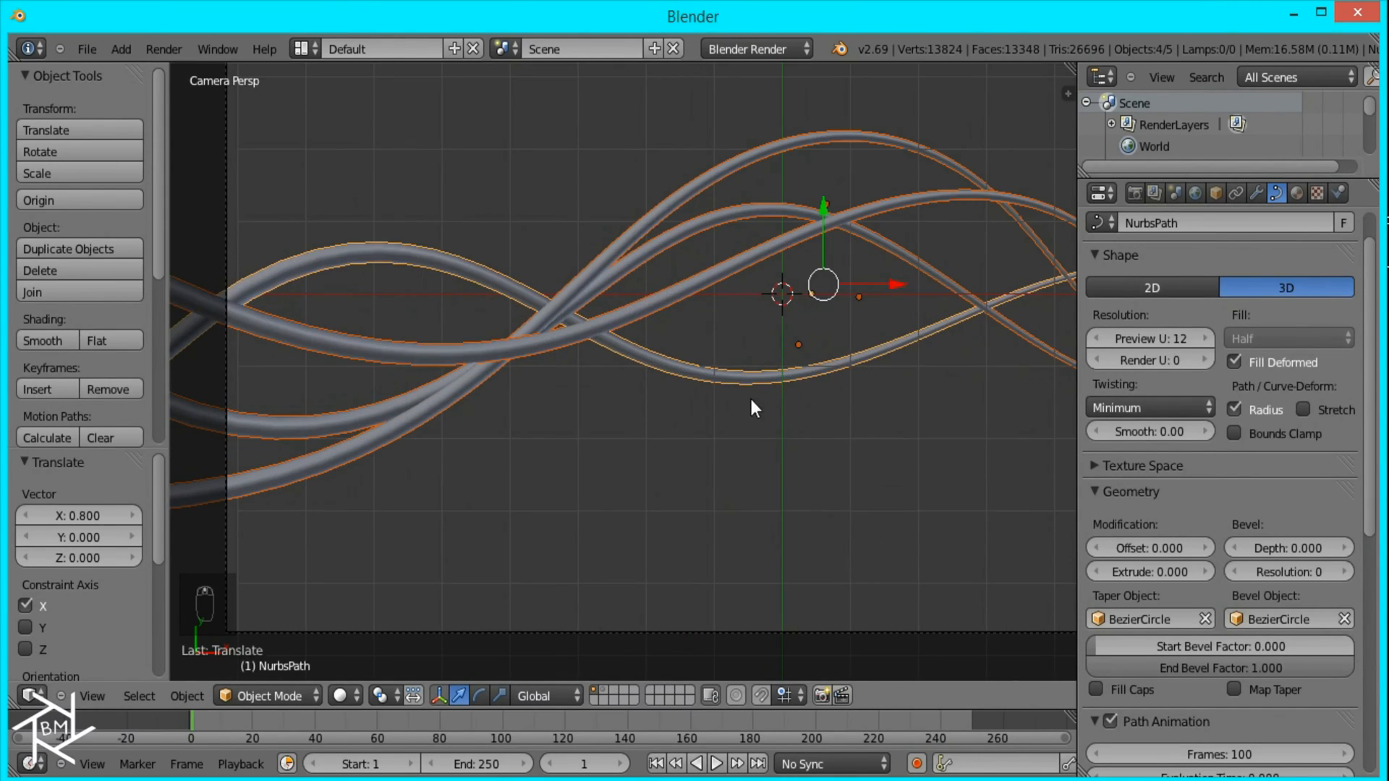
scroll(719, 376, "up", 2)
scroll(674, 374, "down", 2)
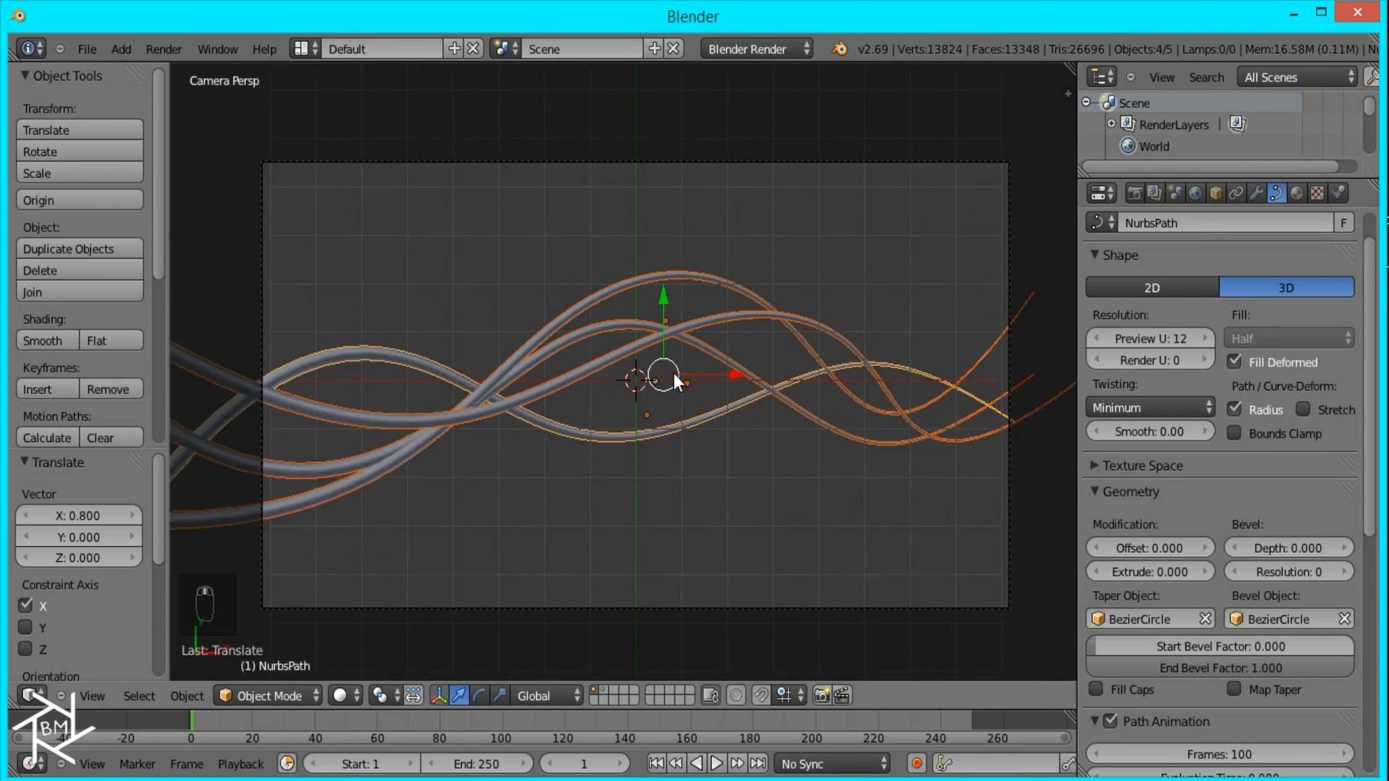
scroll(670, 370, "up", 2)
Step: Switch the render engine to Cycles Render and add a new material to the first wave, NurbsPath
right_click(630, 489)
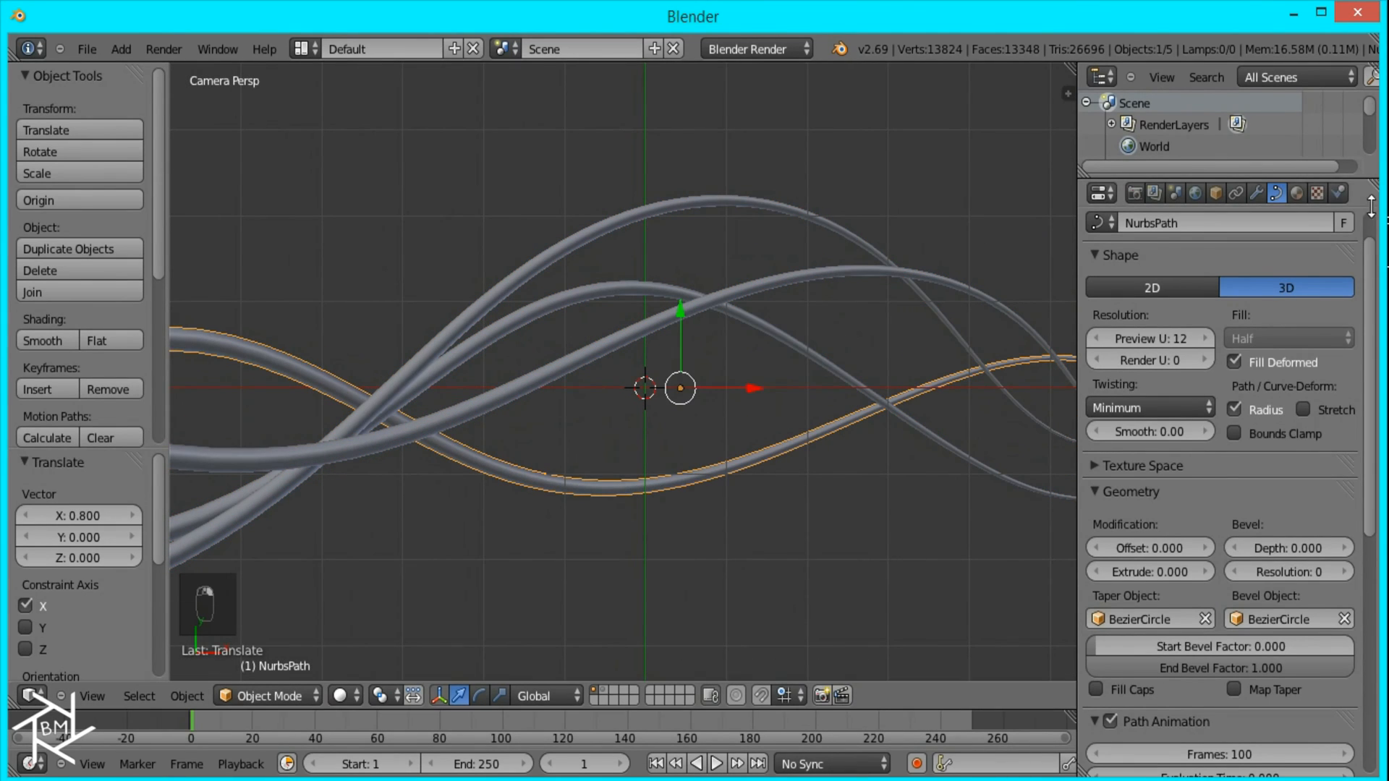
left_click(732, 50)
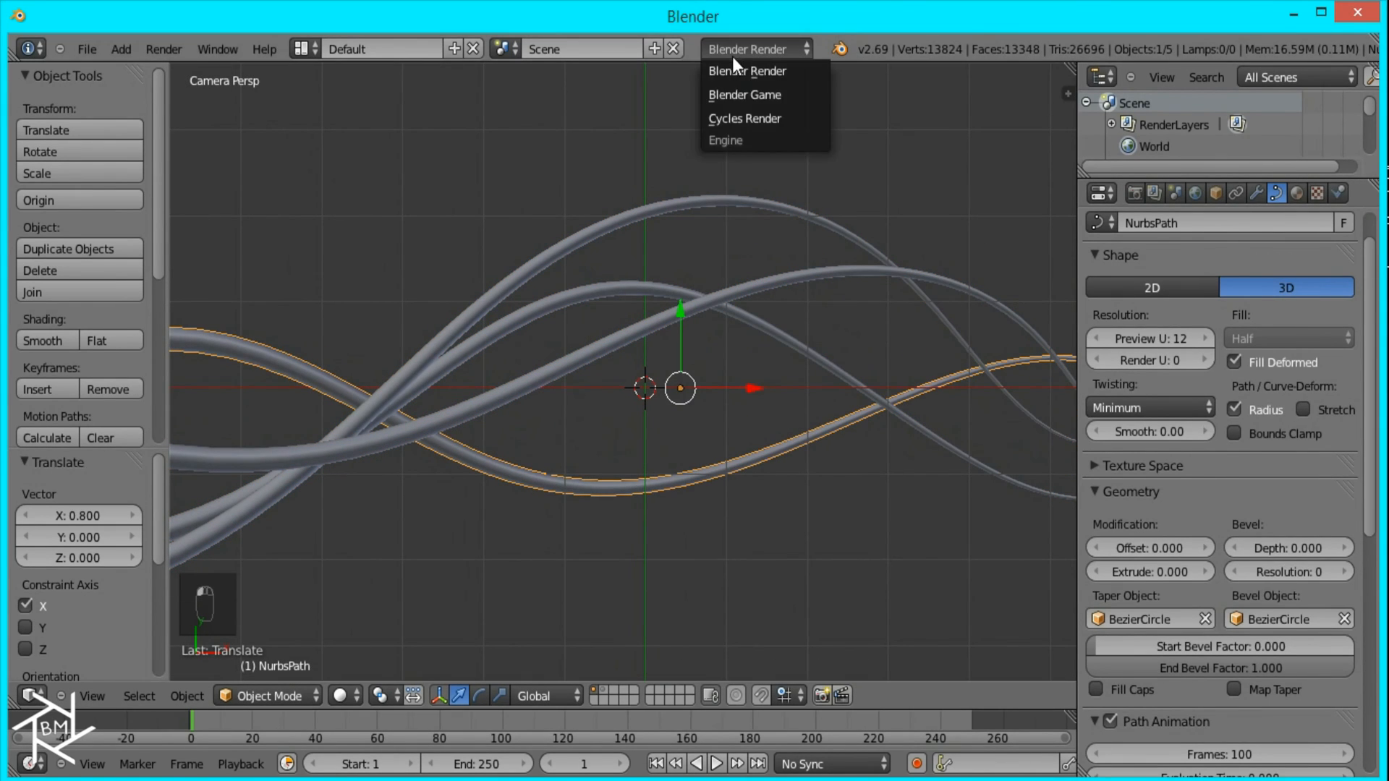
left_click(744, 117)
left_click(1298, 193)
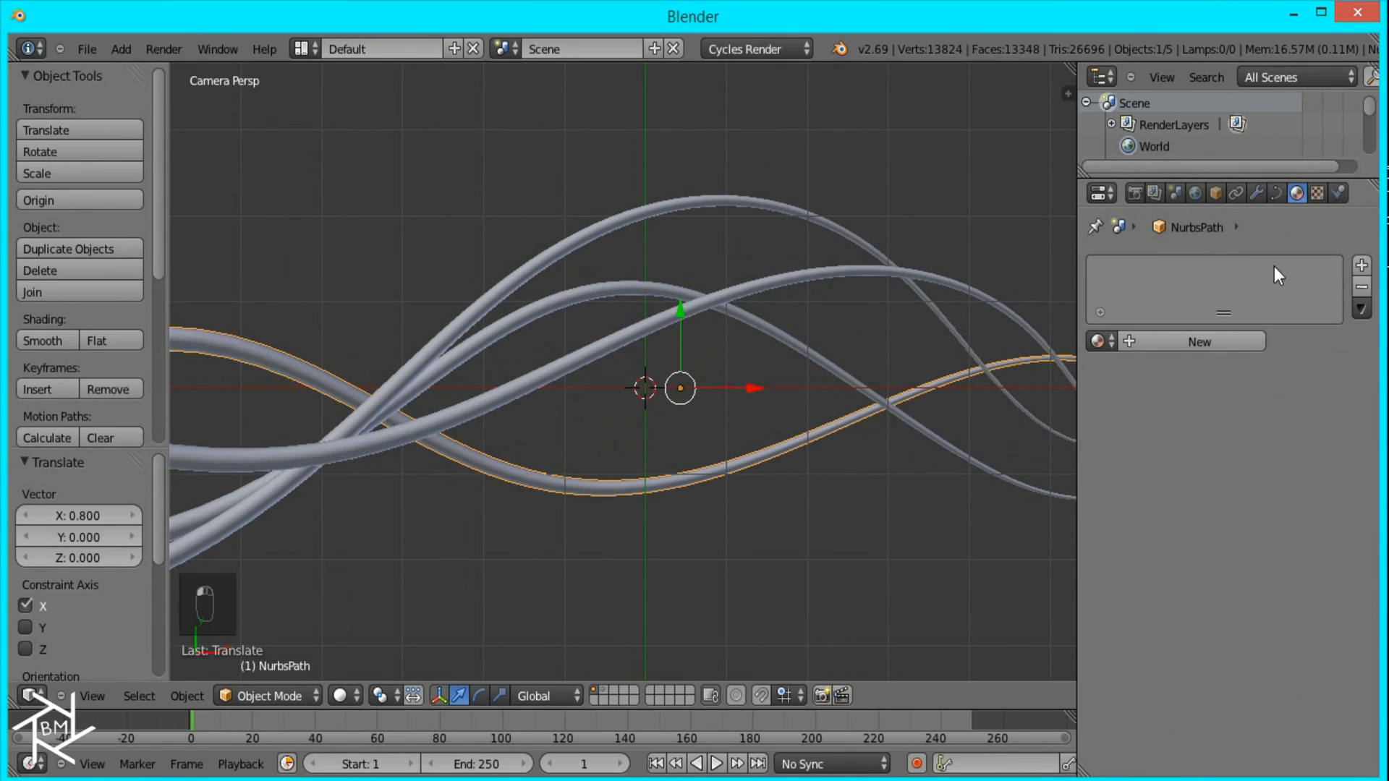
left_click(1191, 342)
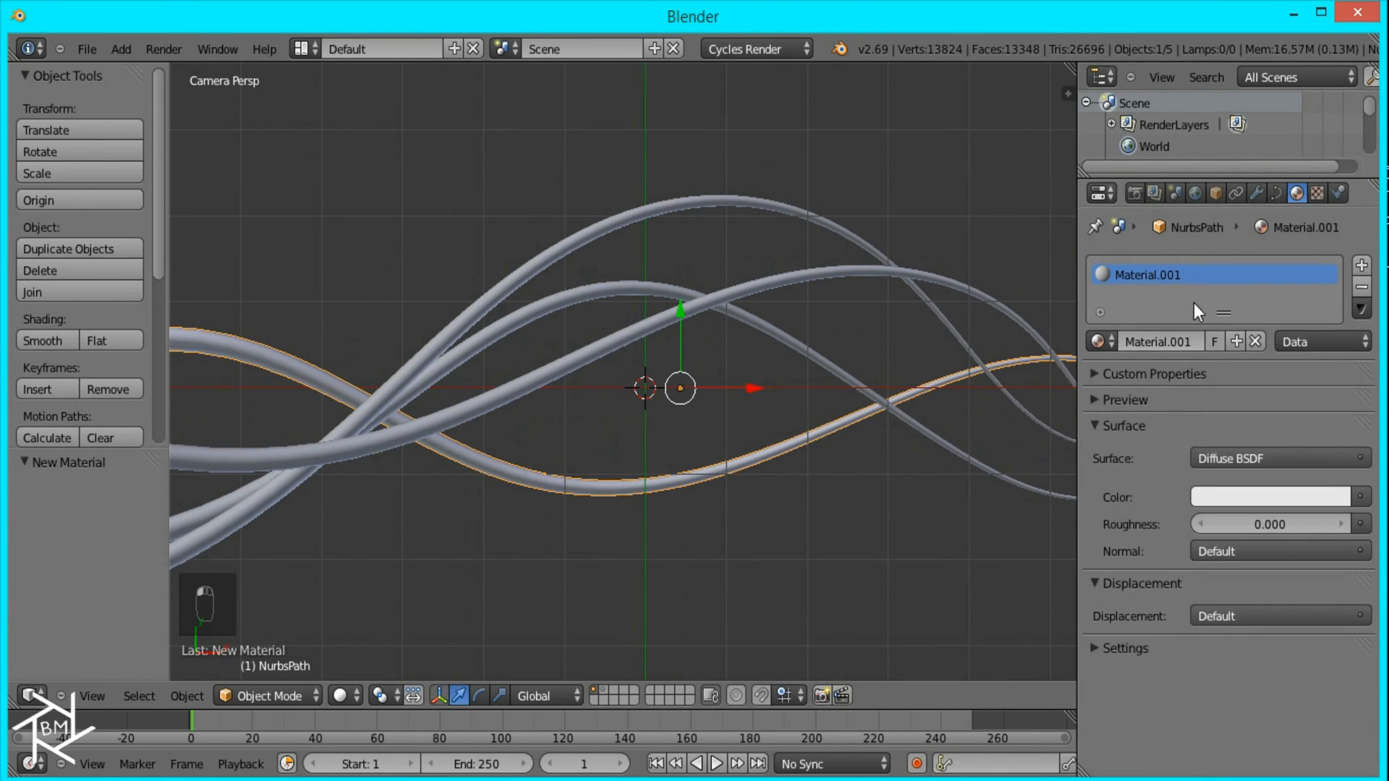
Step: Set the material's surface to a Mix Shader combining Emission and Glossy BSDF
left_click(1245, 457)
left_click(1118, 371)
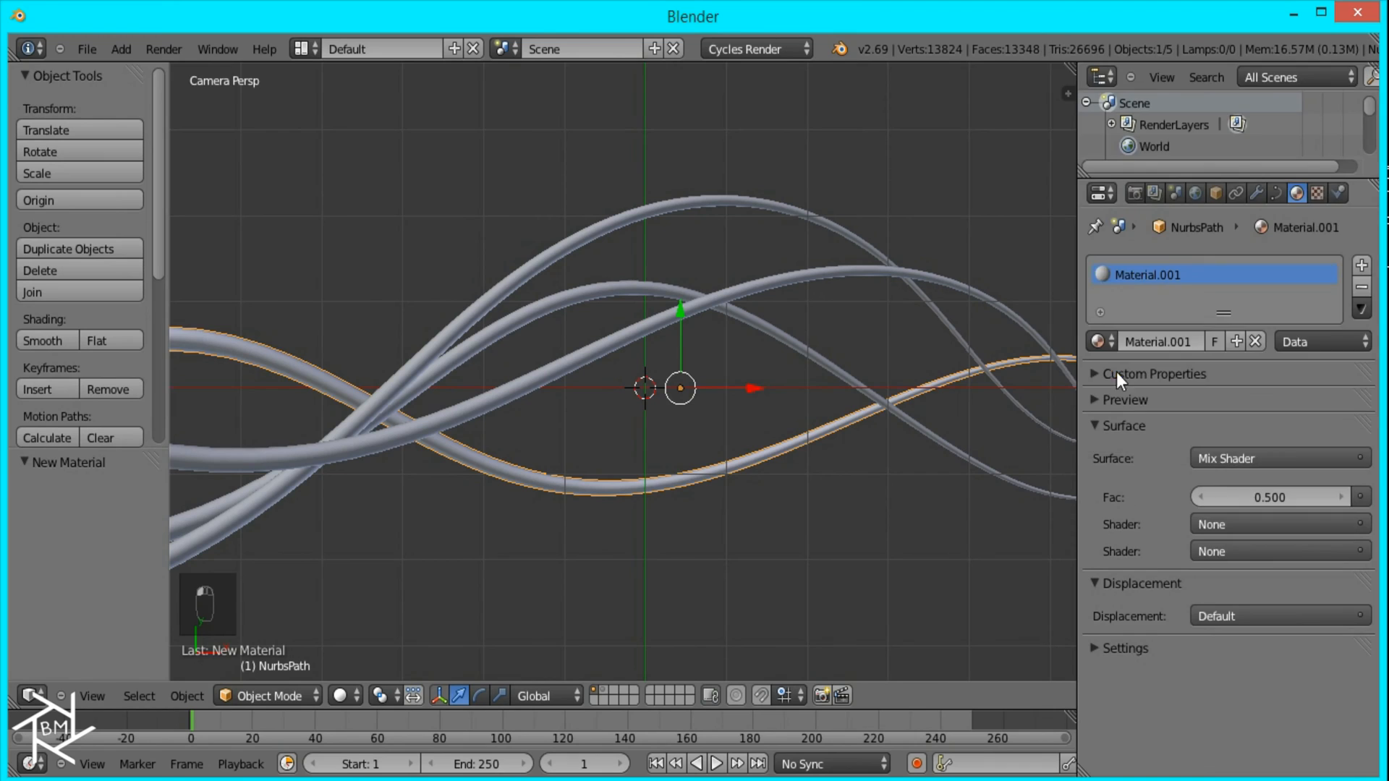
left_click(1217, 524)
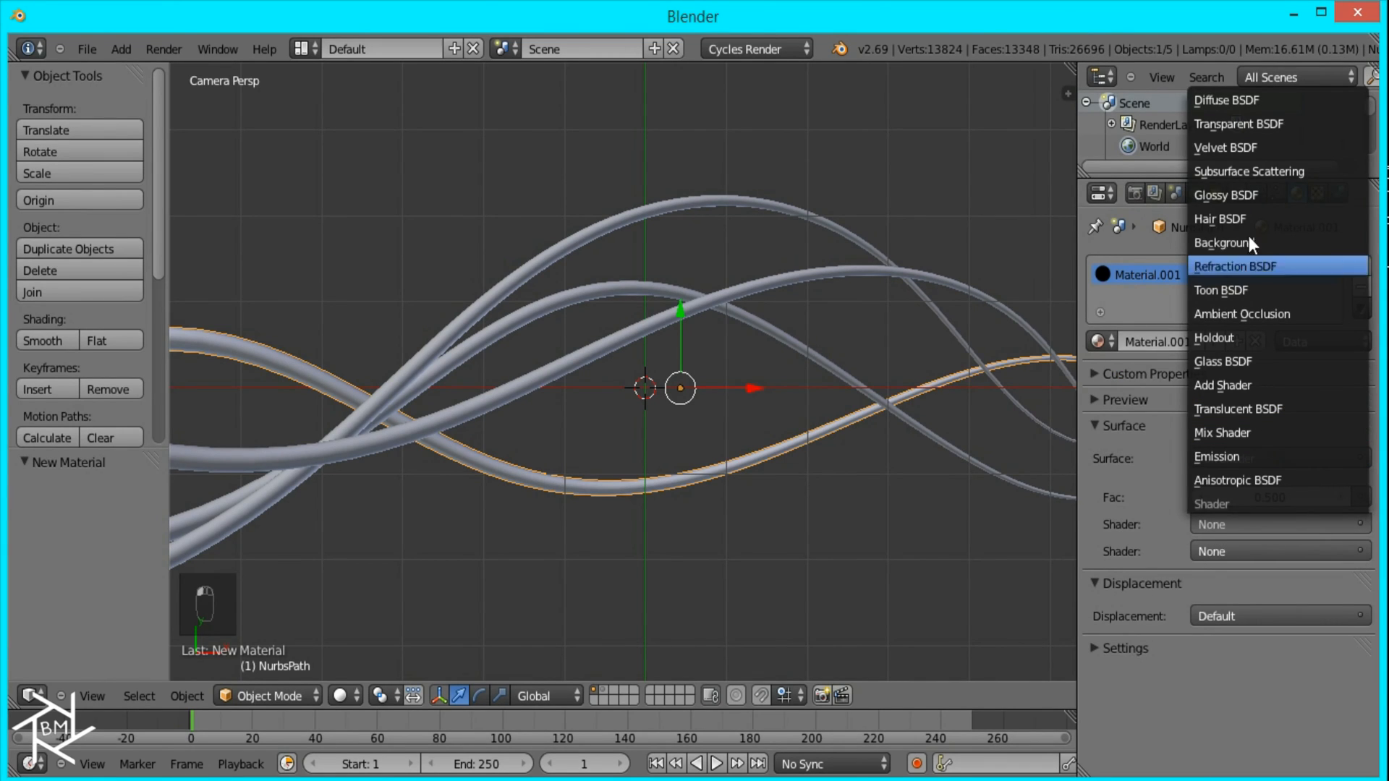
left_click(1213, 454)
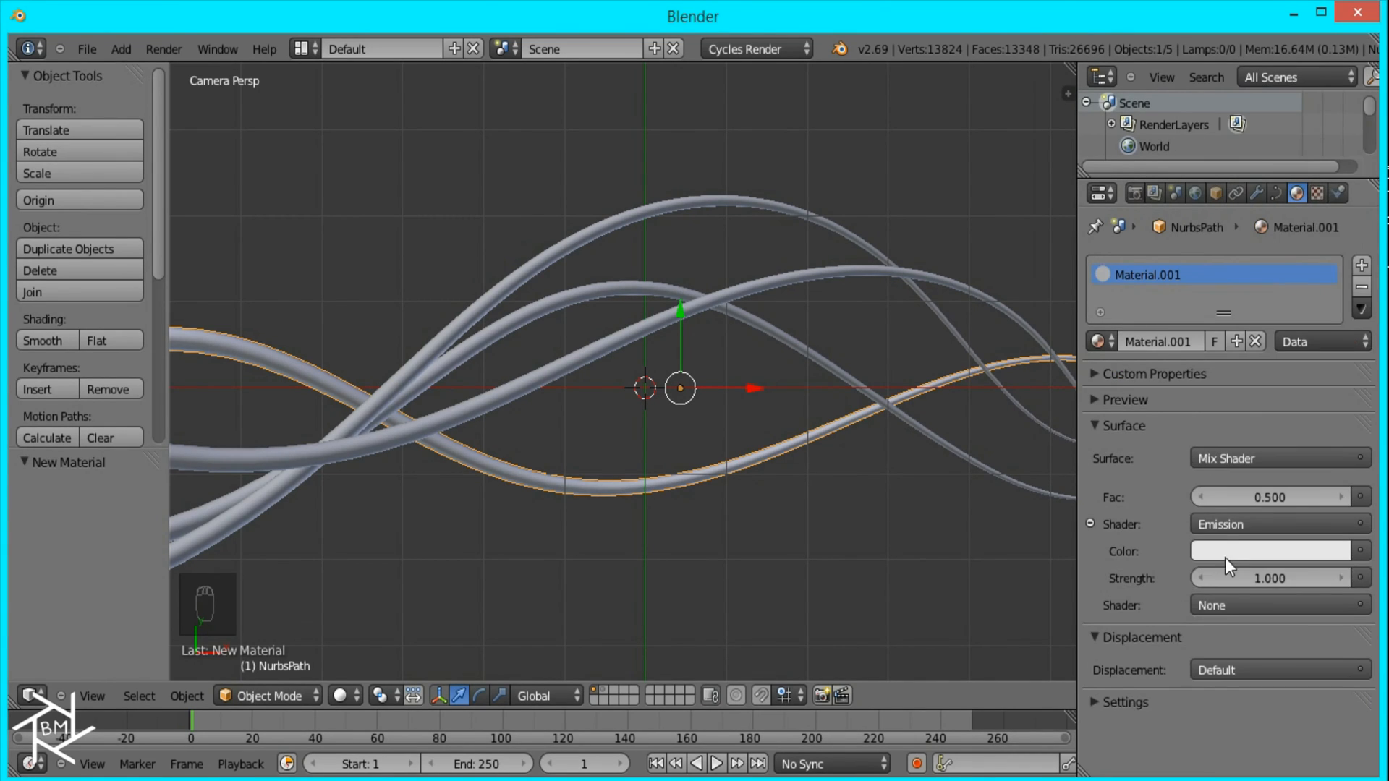
left_click(1228, 603)
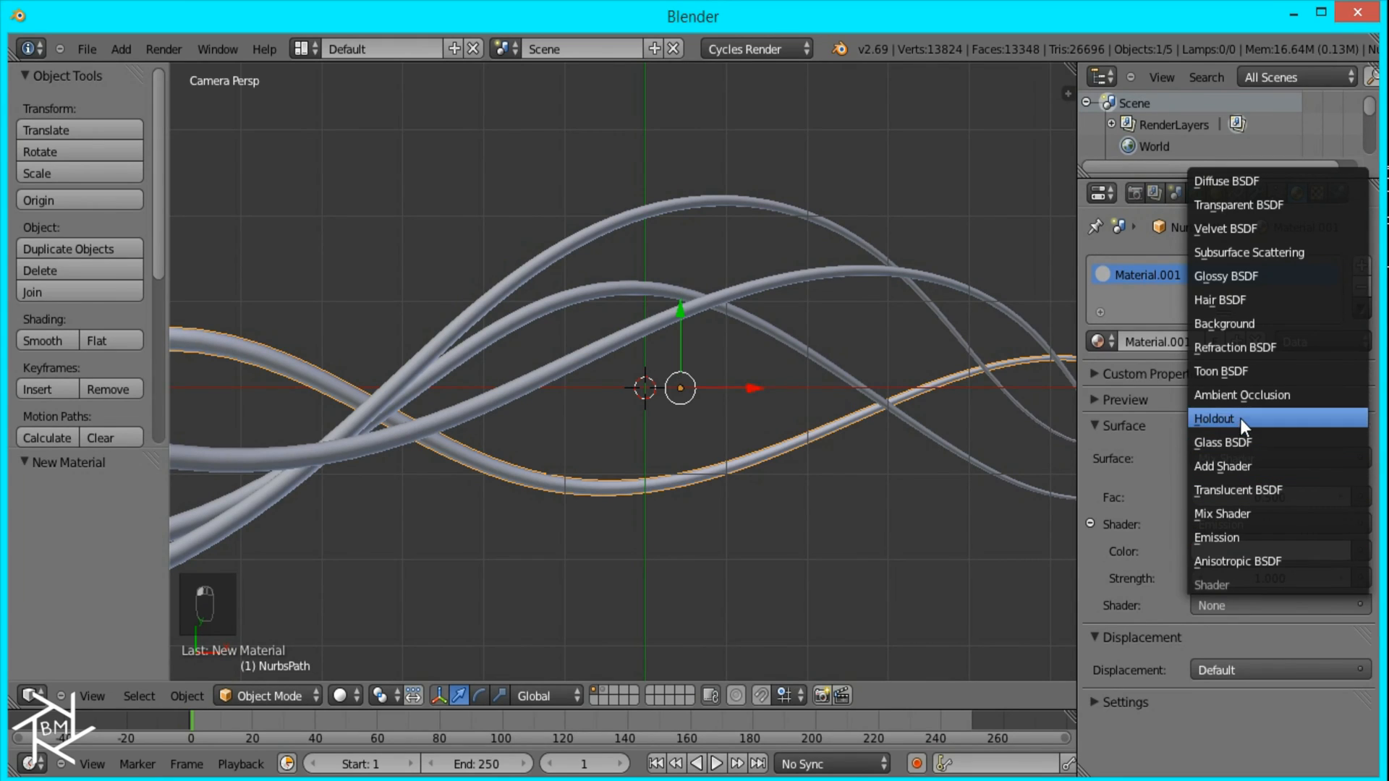
left_click(1240, 273)
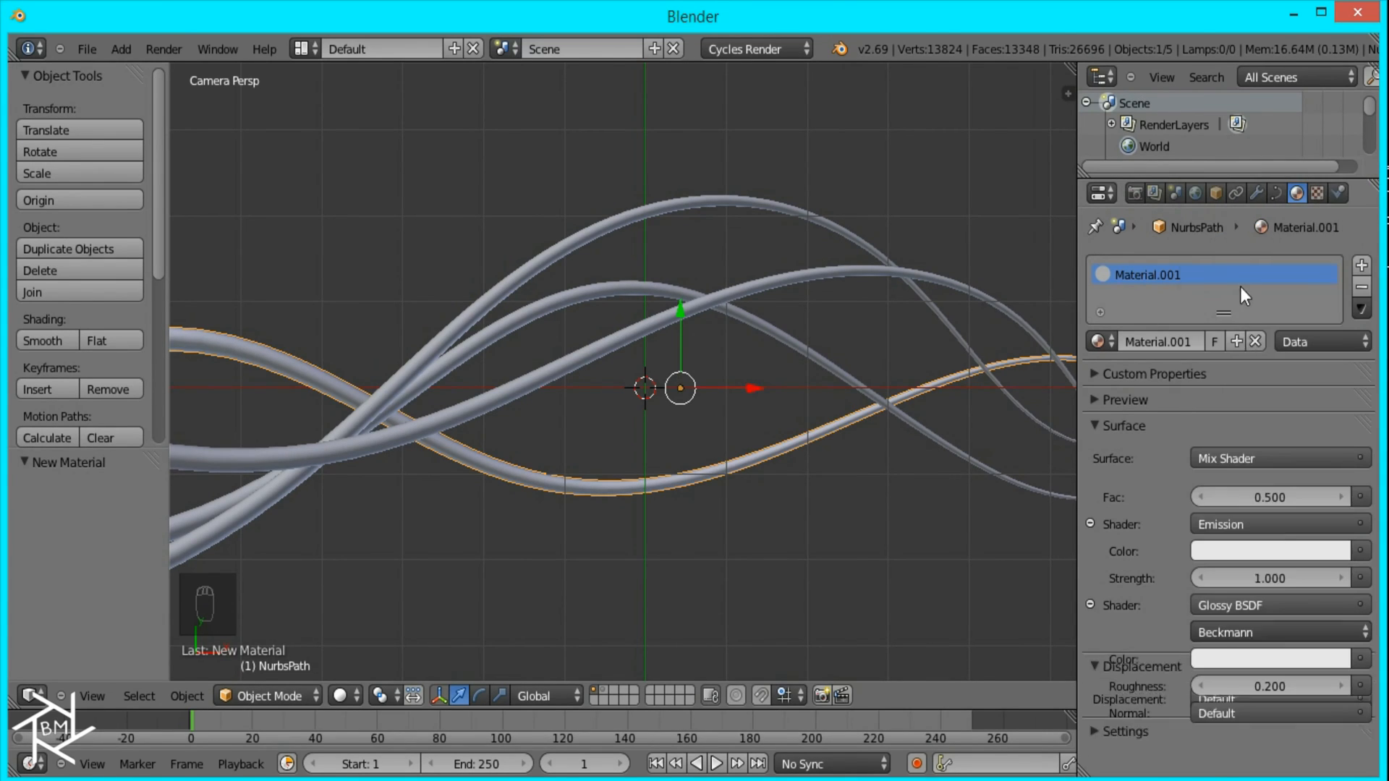
Step: Set the Emission and Glossy colors to pure white and the Glossy roughness to 0.000
left_click(1261, 556)
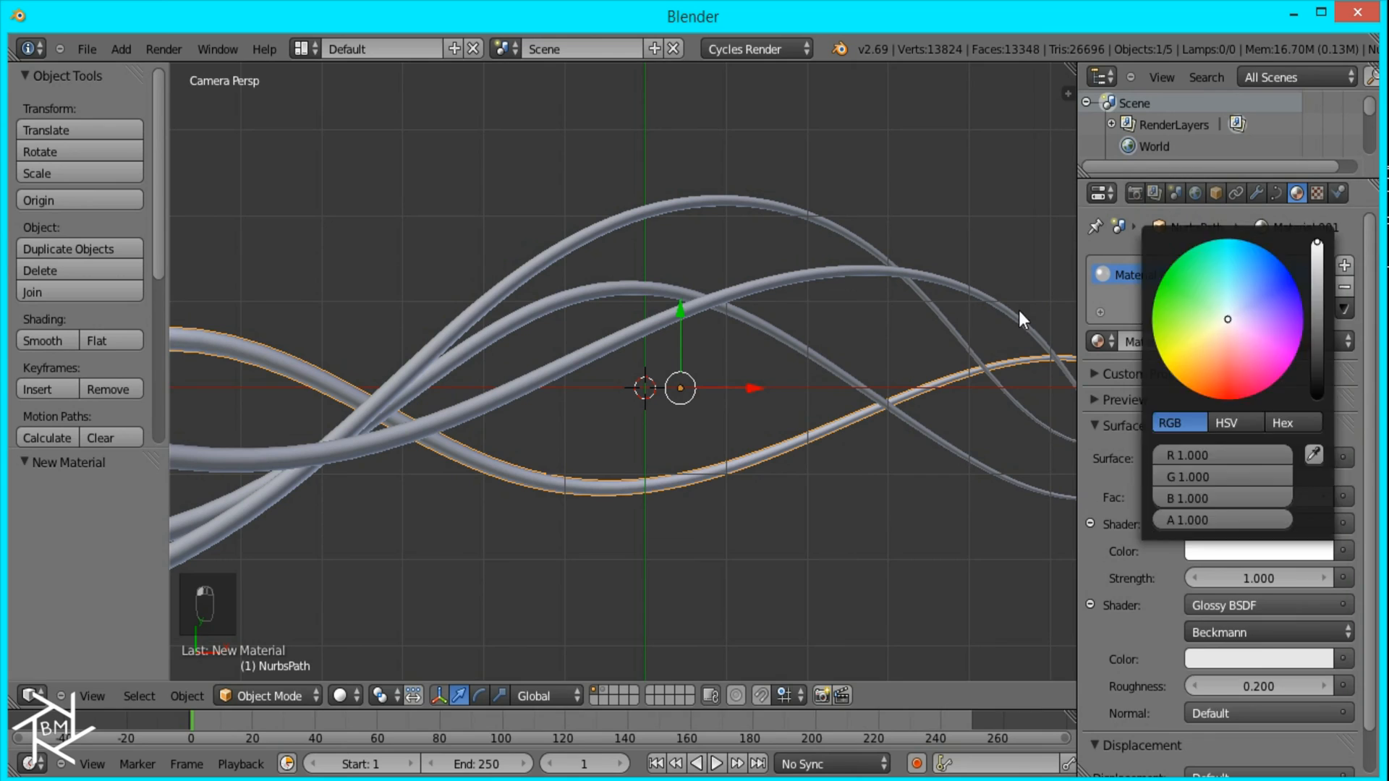
left_click(1251, 659)
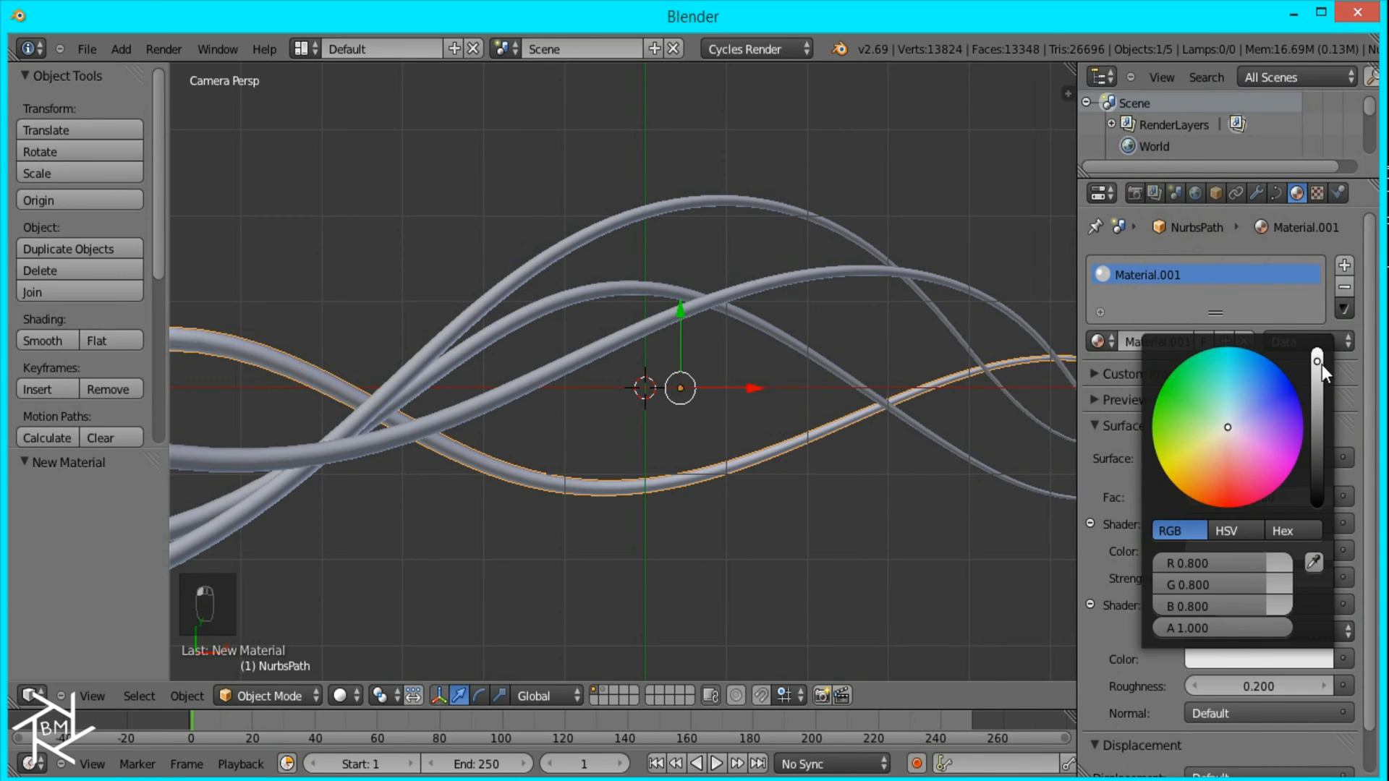
key("BackSpace")
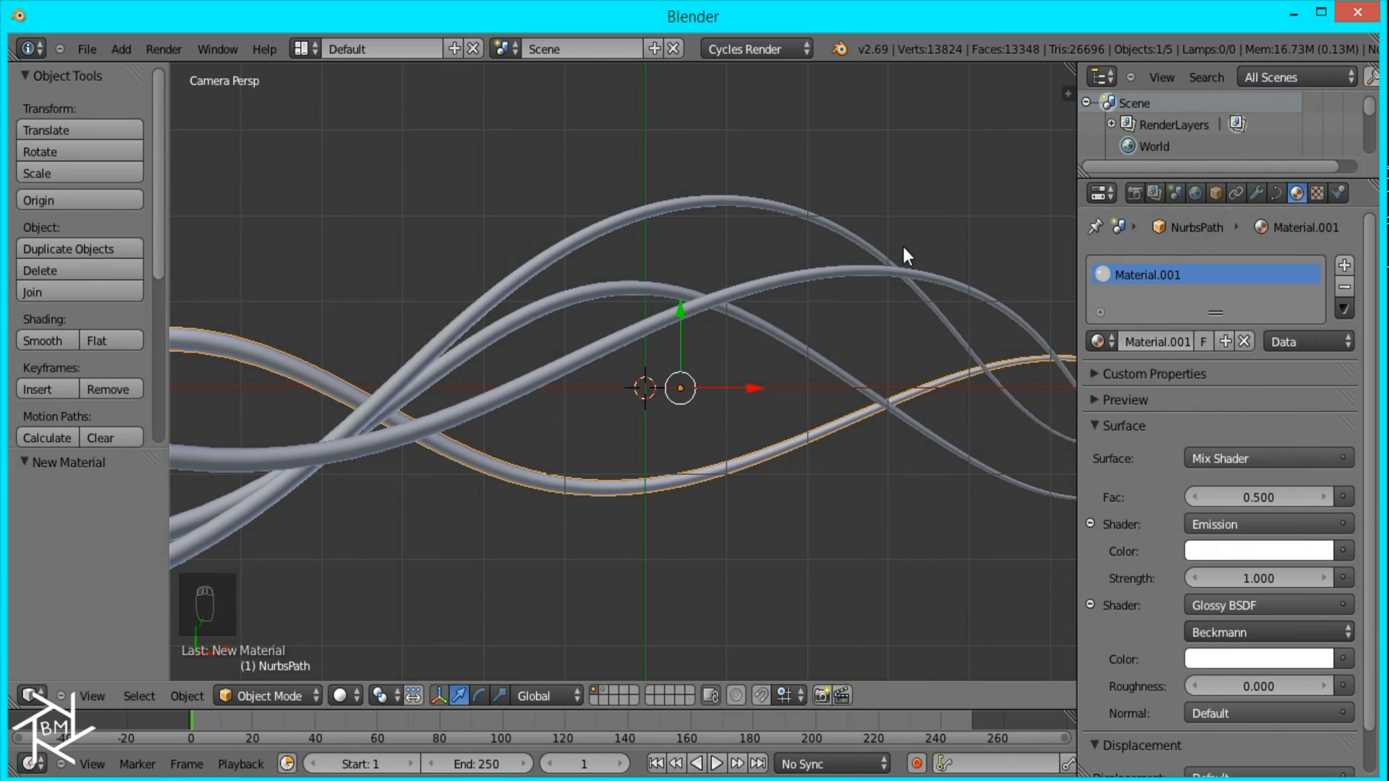
Step: Enable nodes for the World surface and set its background color to black
left_click(1194, 193)
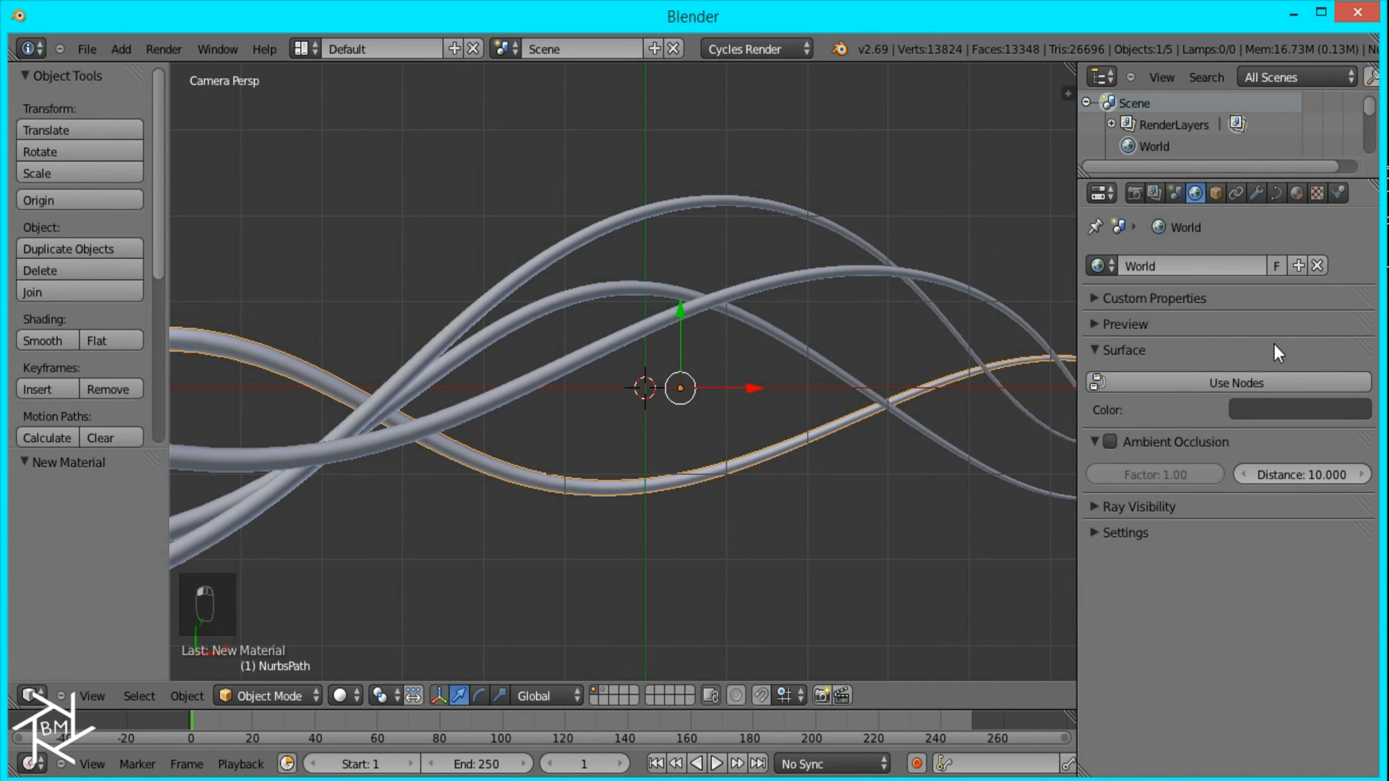
left_click(1257, 379)
left_click(1258, 417)
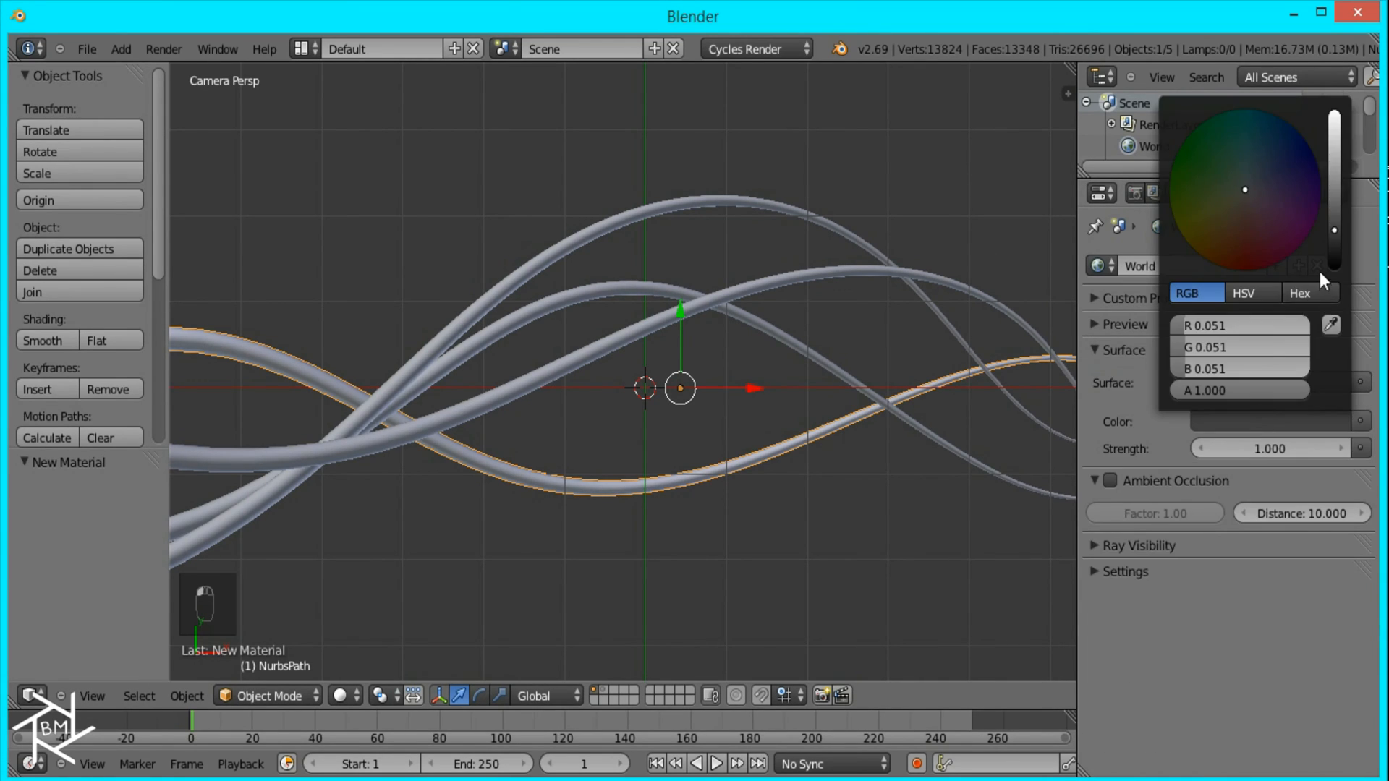
left_click_drag(1319, 271, 1339, 279)
Step: Preview the strands in rendered shading through the camera and examine the first wave's glow and its effect on the others
scroll(536, 481, "down", 5)
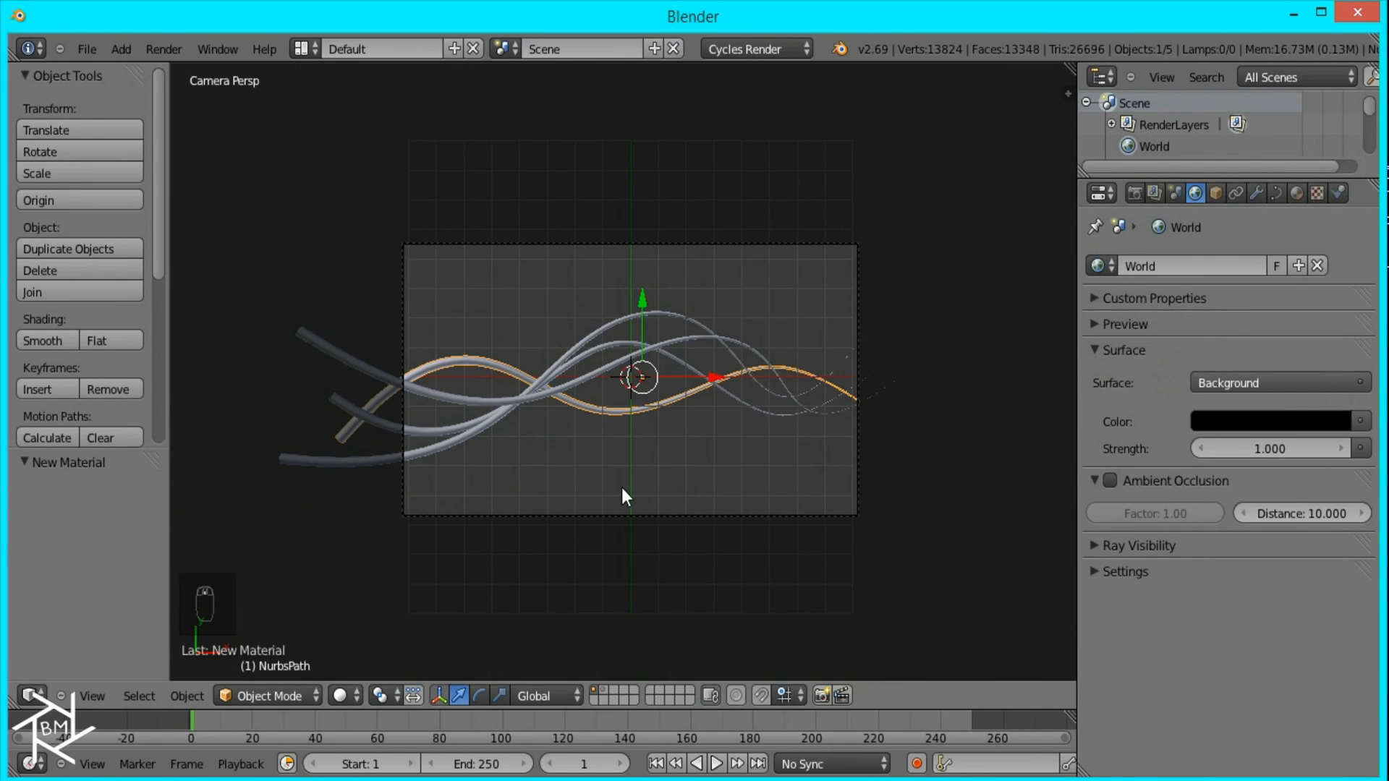
scroll(624, 463, "up", 3)
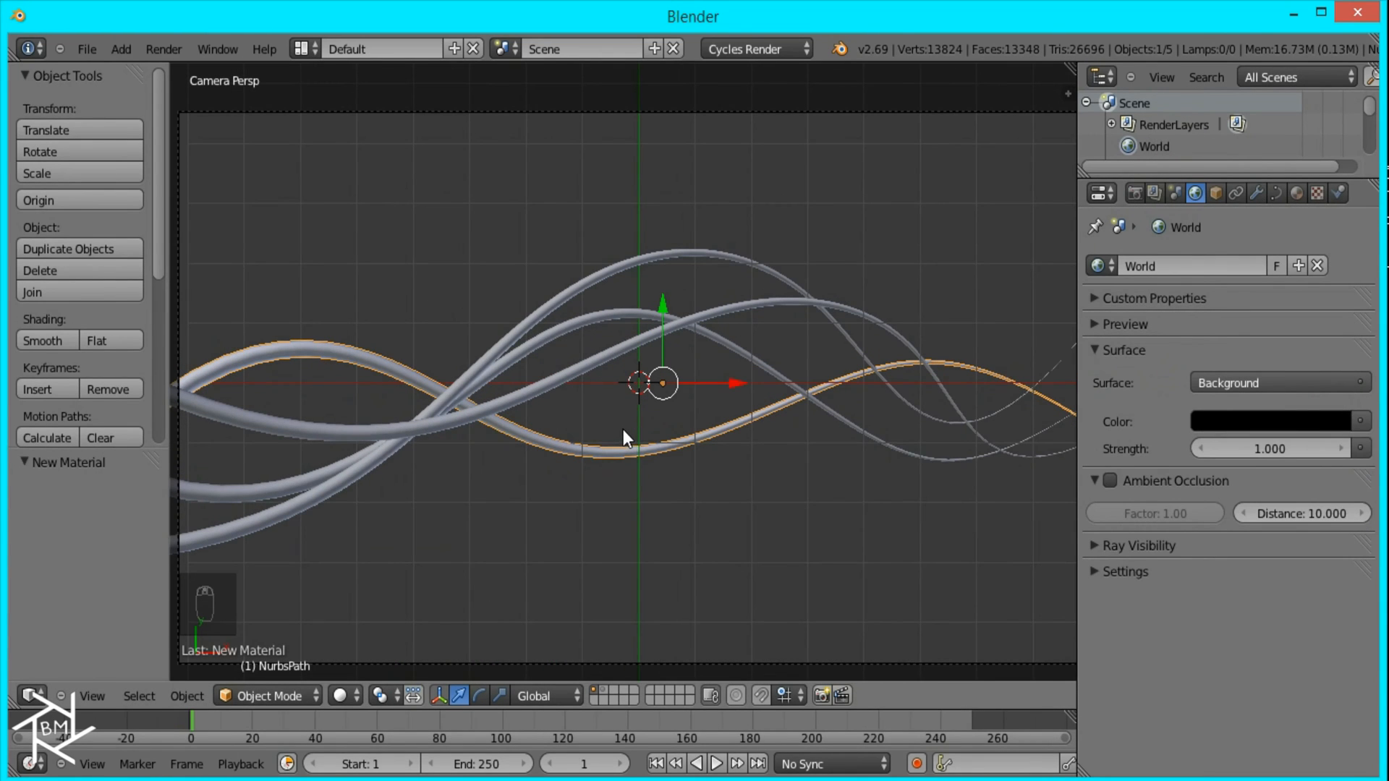
key("shift+z")
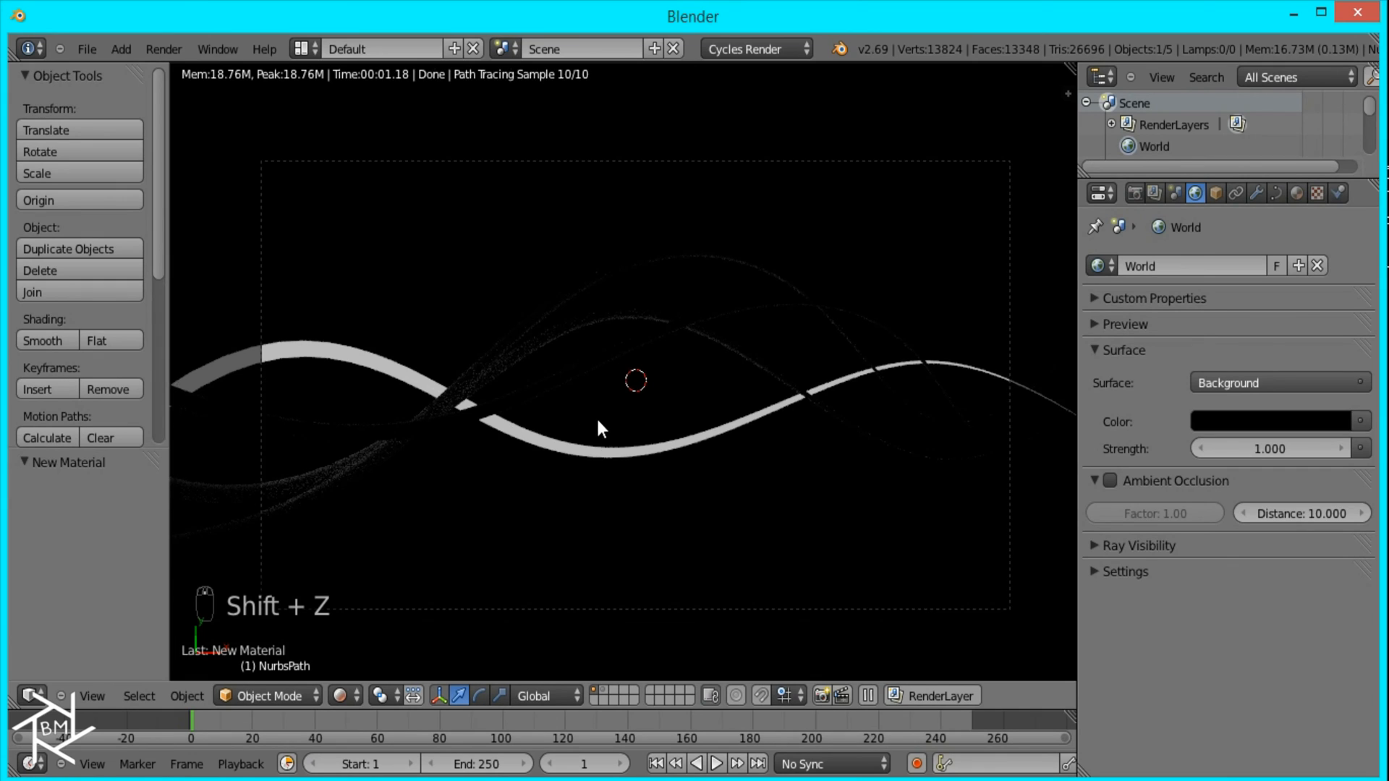
scroll(527, 420, "up", 5)
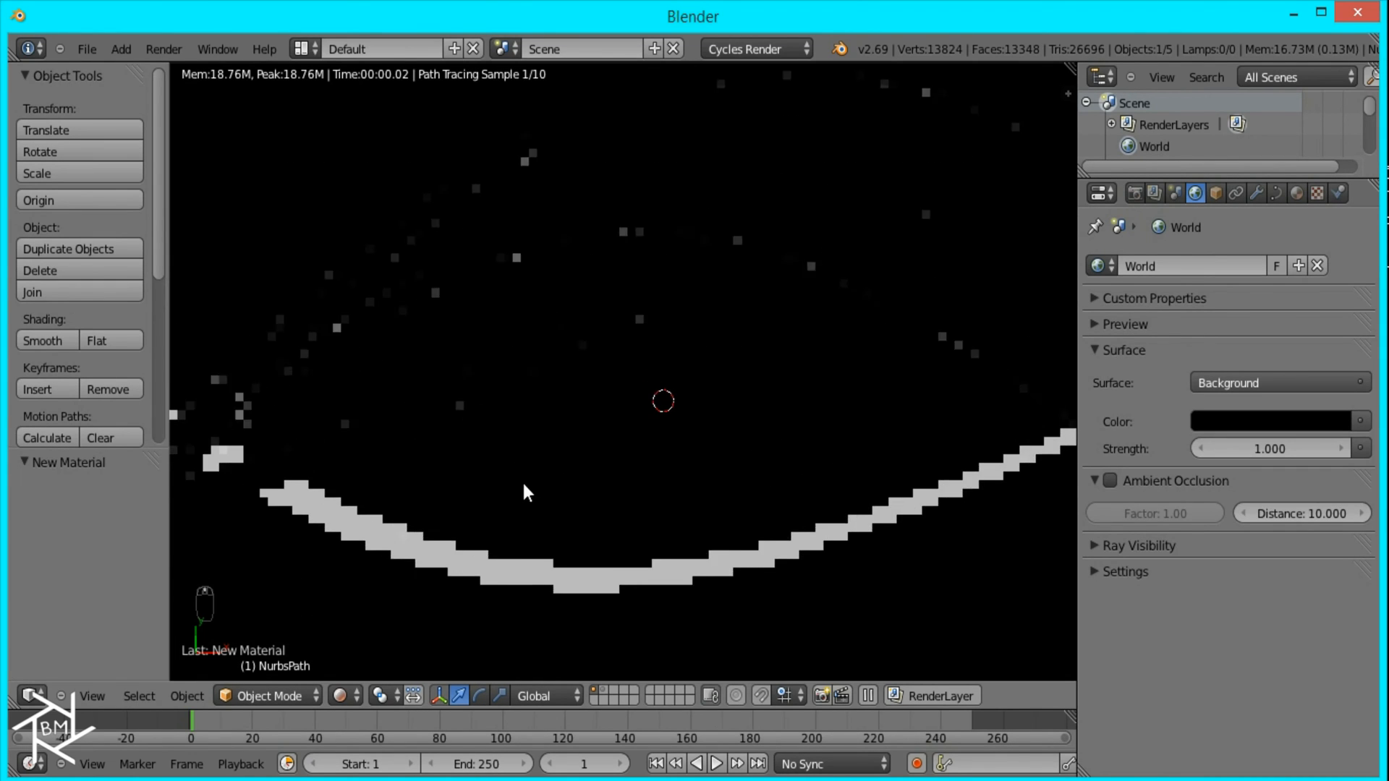
scroll(719, 465, "down", 2)
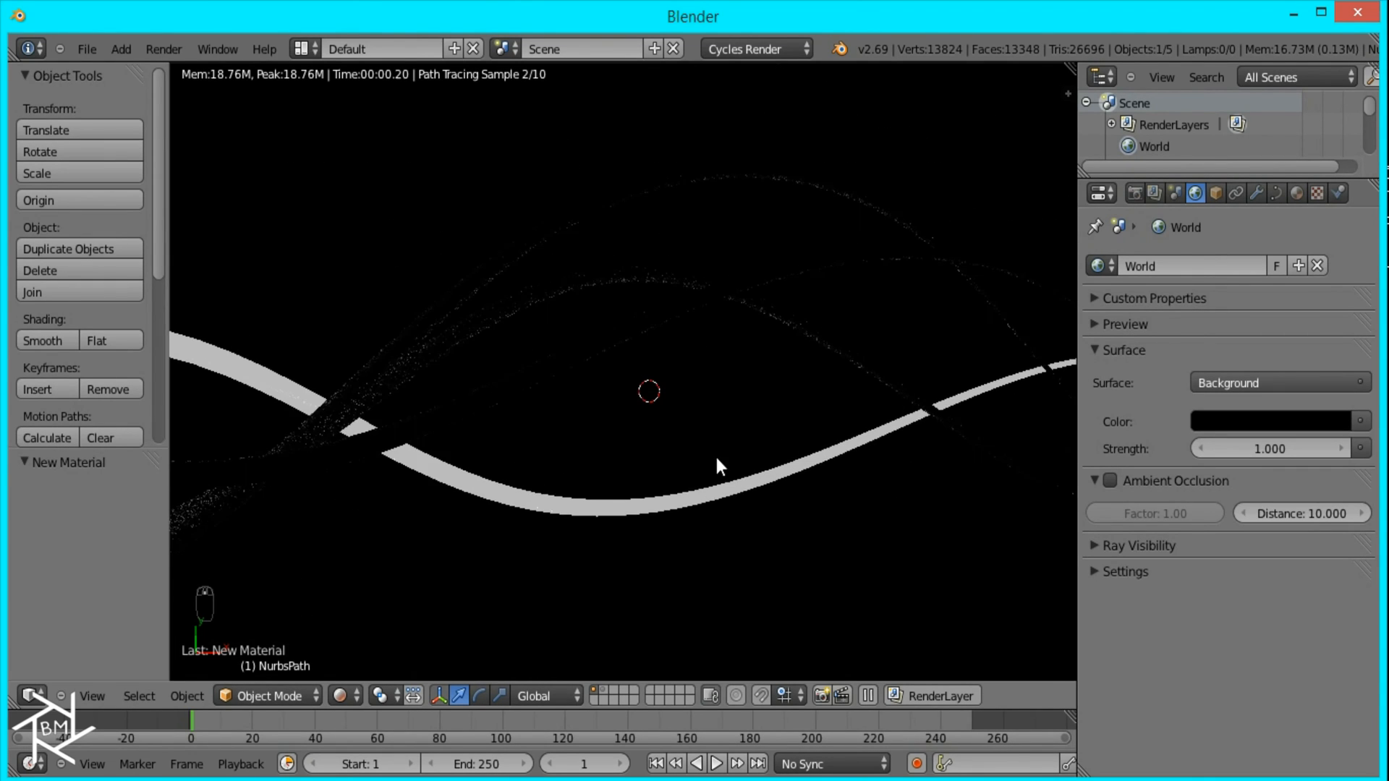
scroll(688, 503, "up", 2)
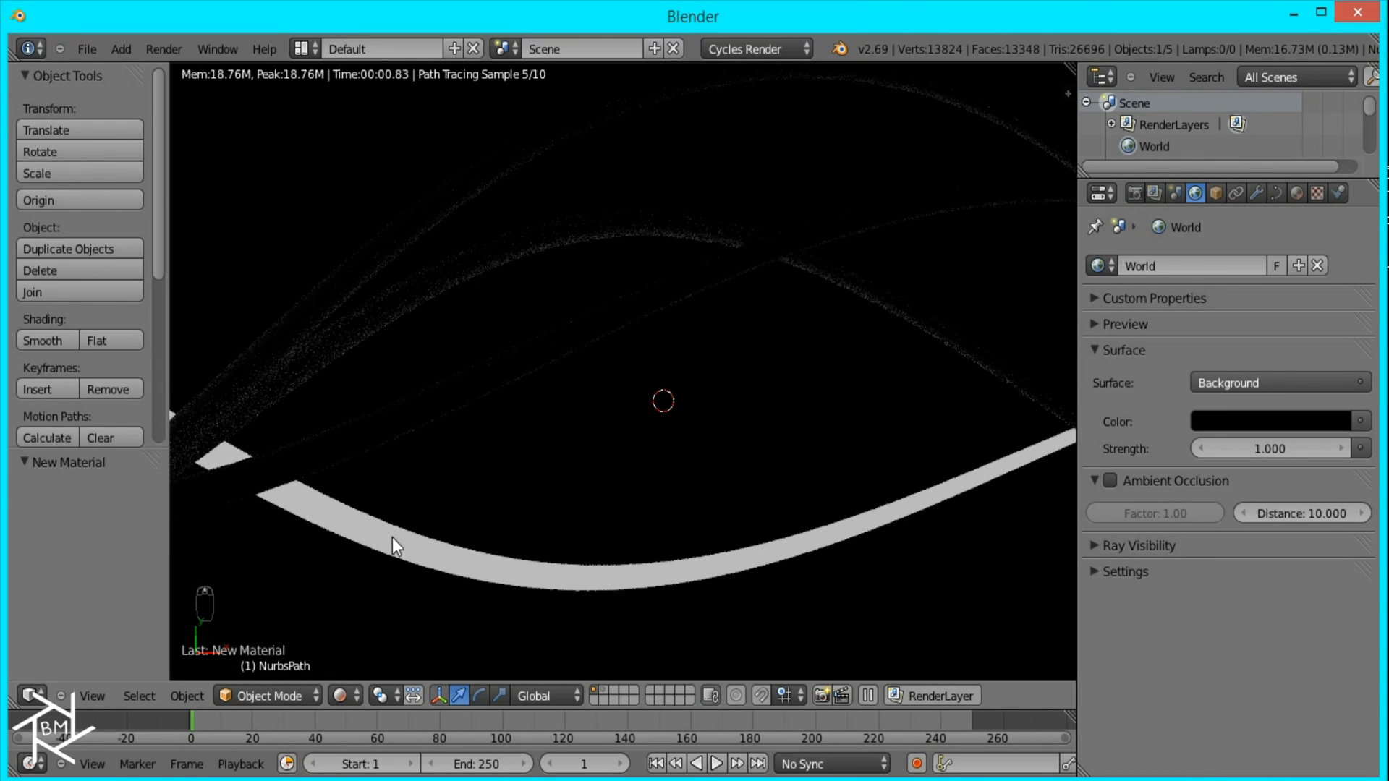
key("KP_0")
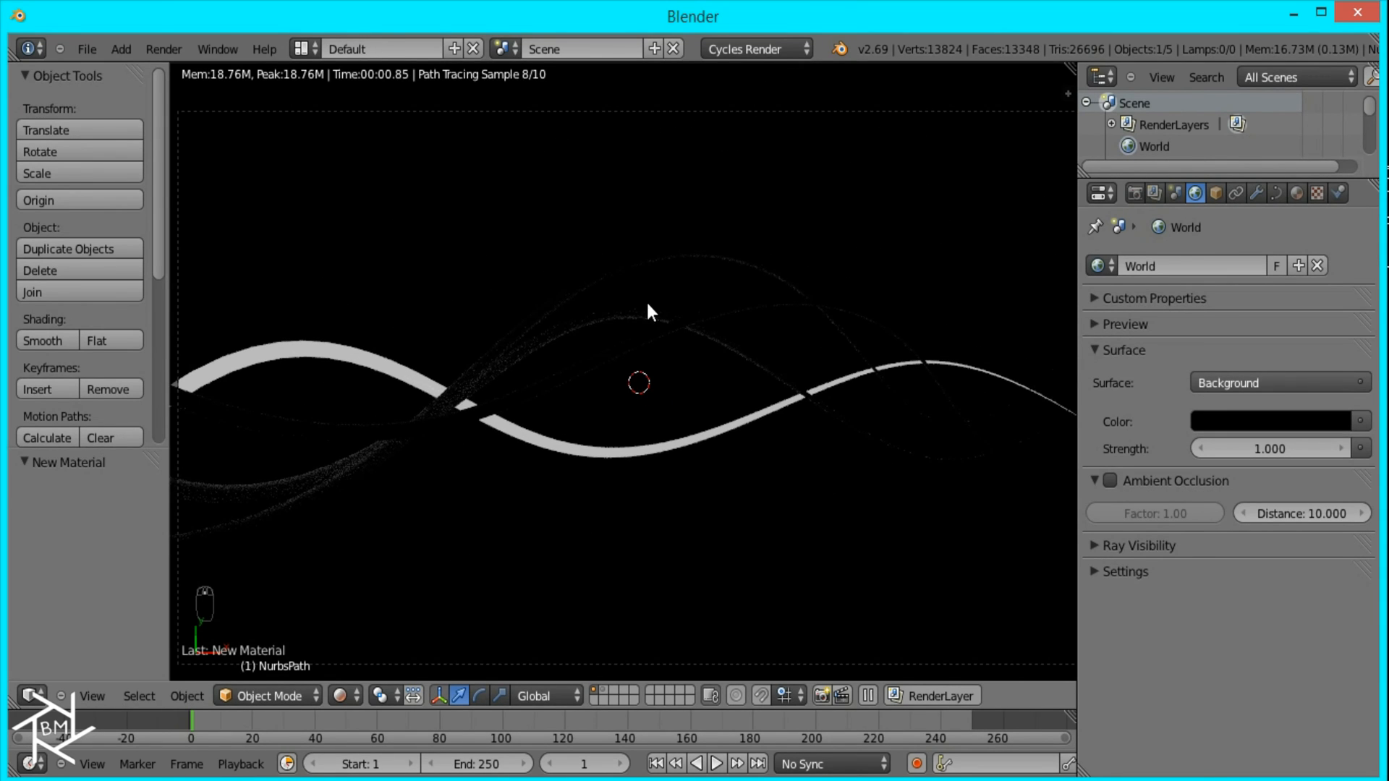
Step: In wireframe shading, select all four waves and link the first wave's material to the other three
key("z")
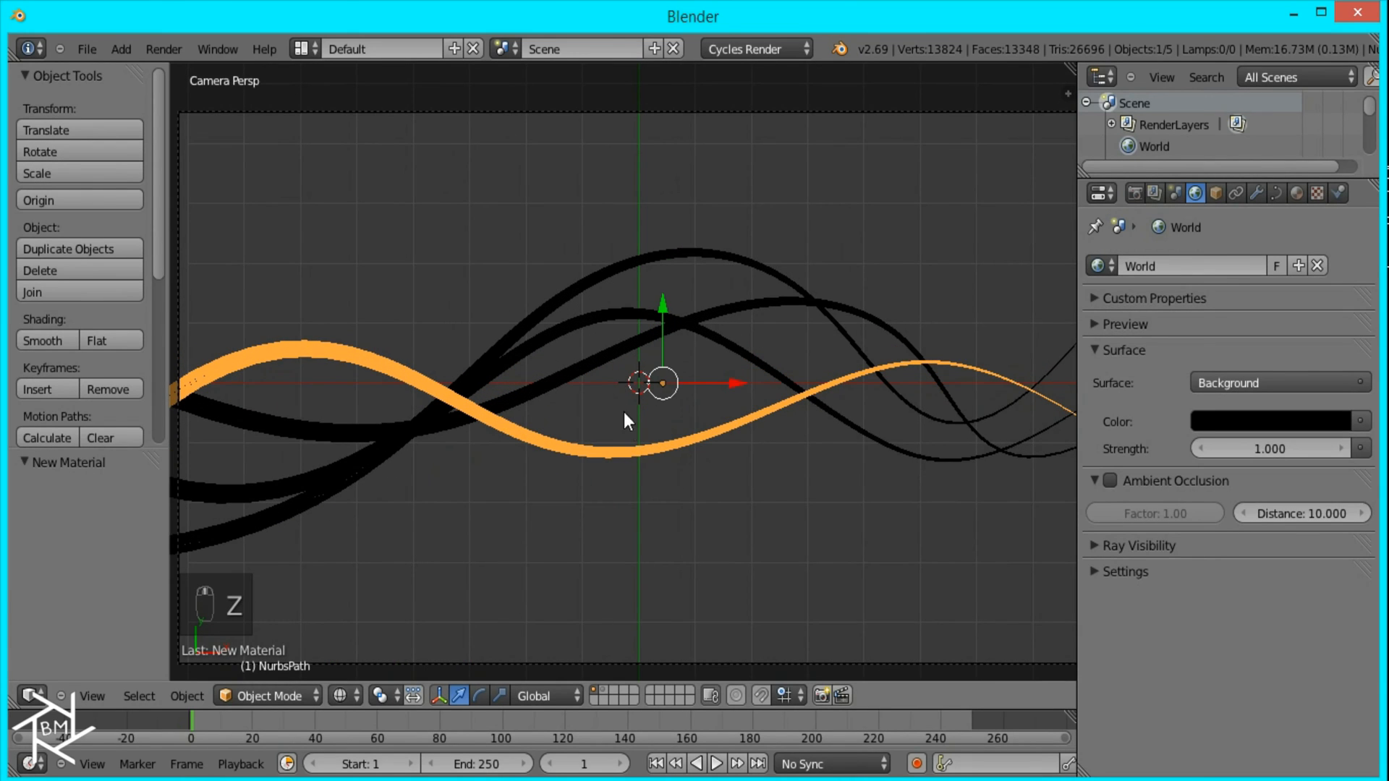
key("b")
left_click_drag(823, 537, 406, 181)
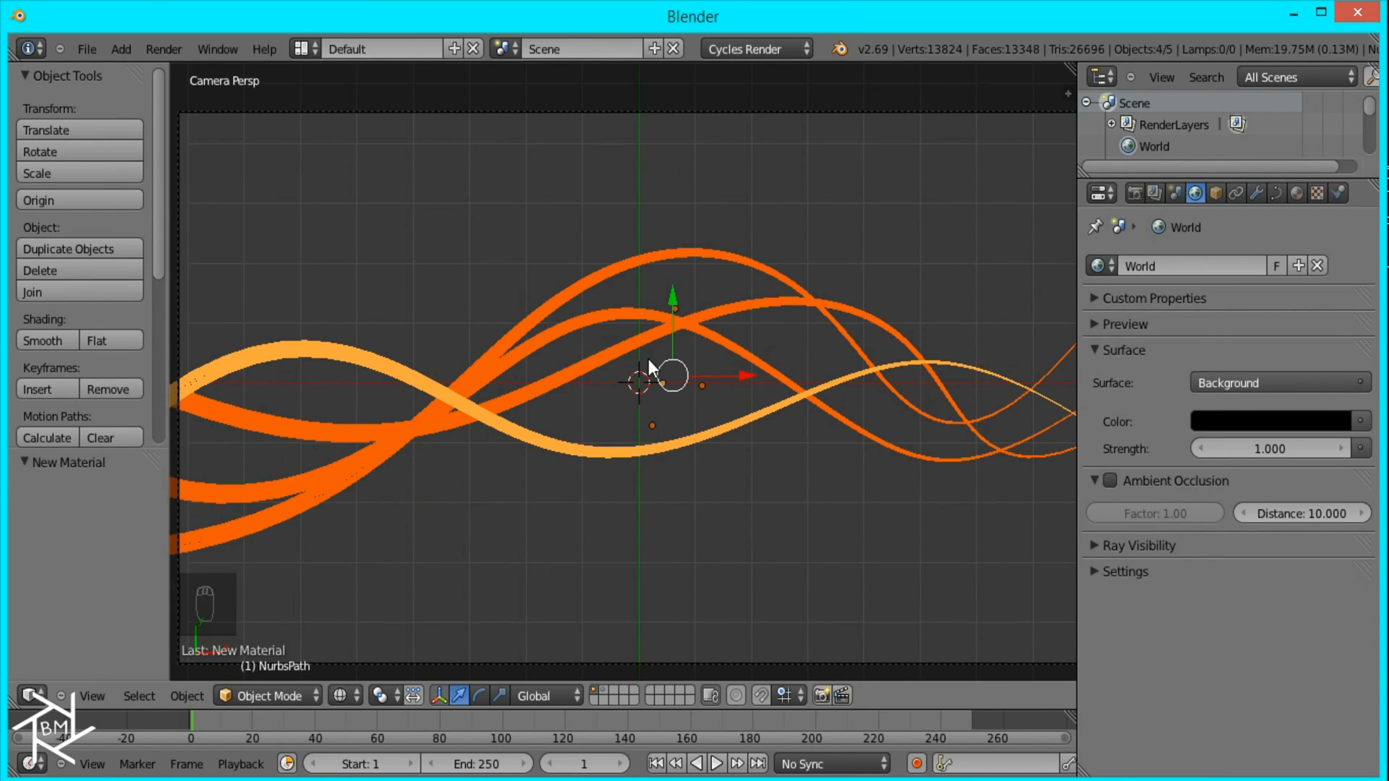
key("ctrl+l")
mouse_move(648, 358)
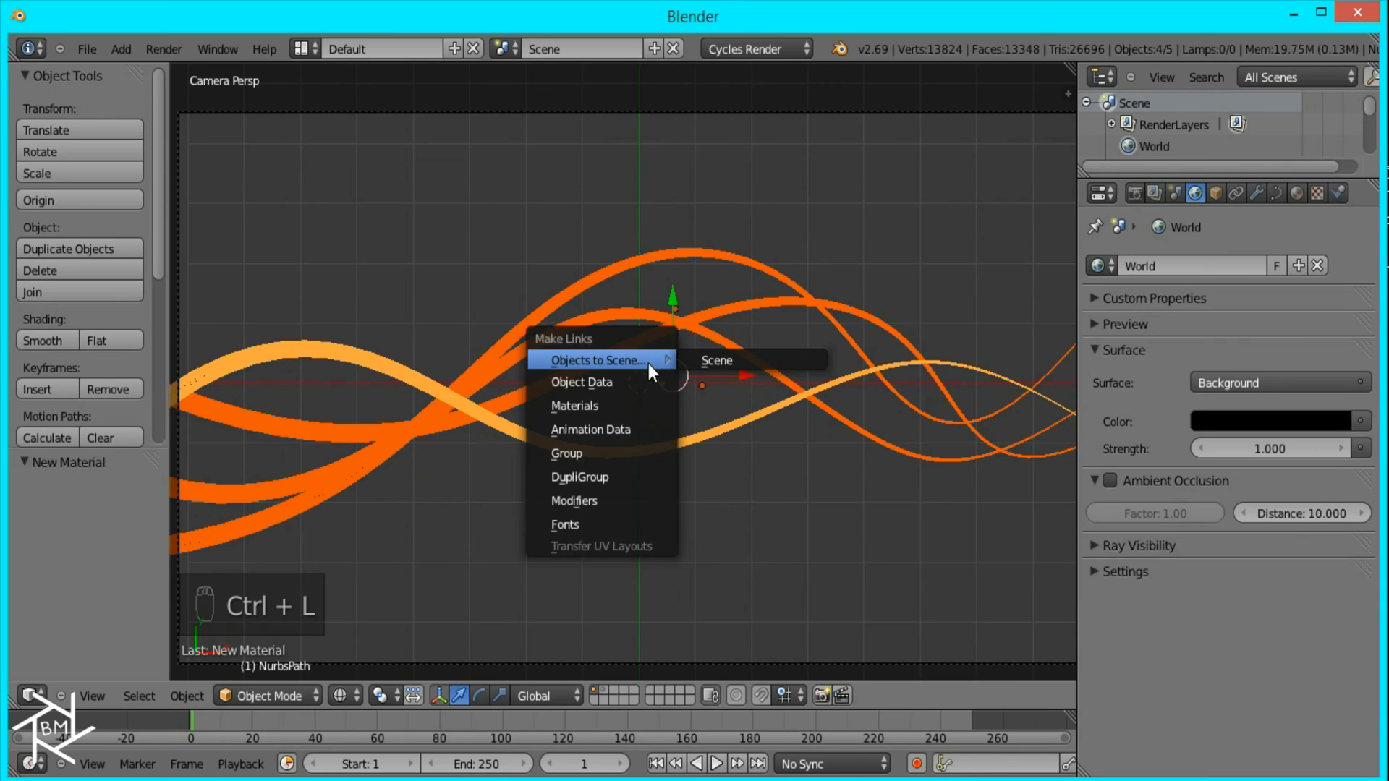
left_click(614, 407)
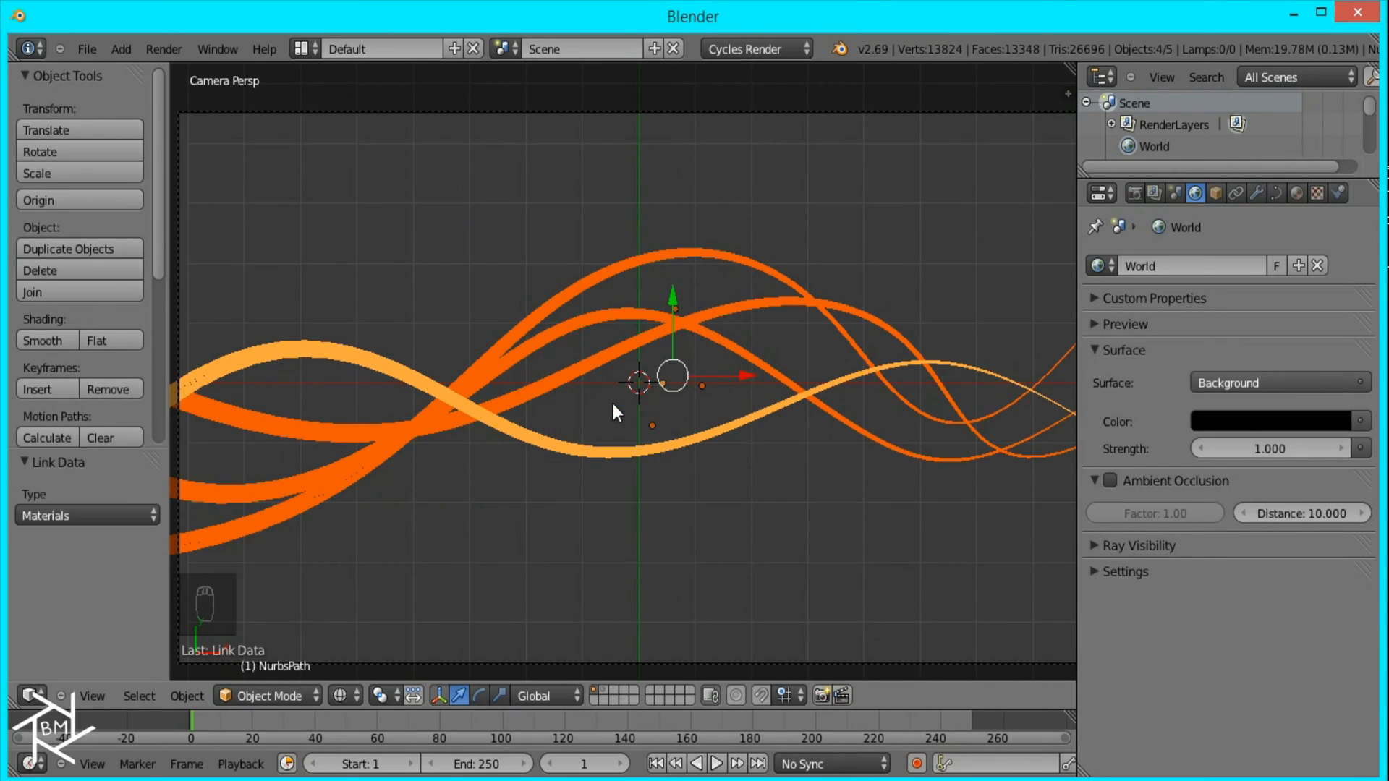
Step: Select the wave with the highest crest, check its linked material and preview all four waves in rendered shading
right_click(829, 341)
left_click(1296, 193)
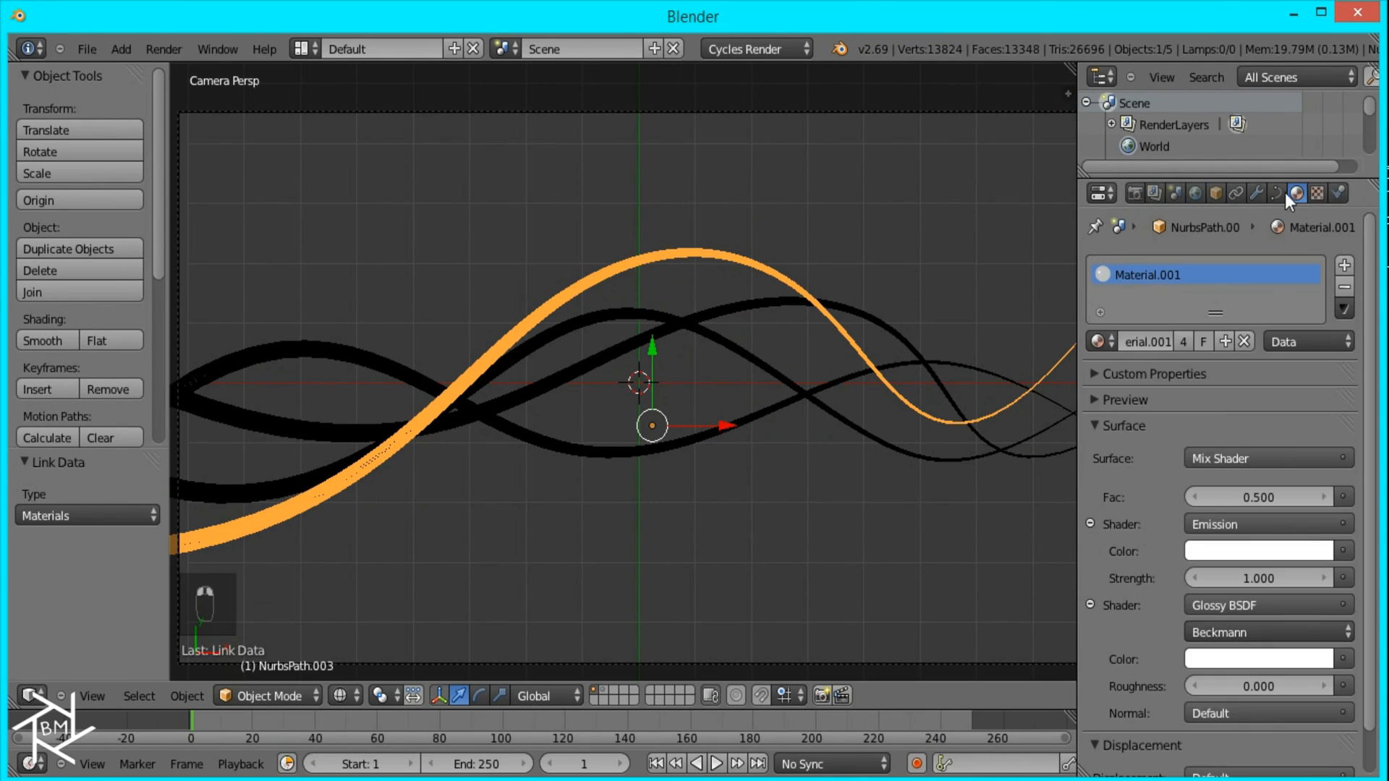
key("shift+z")
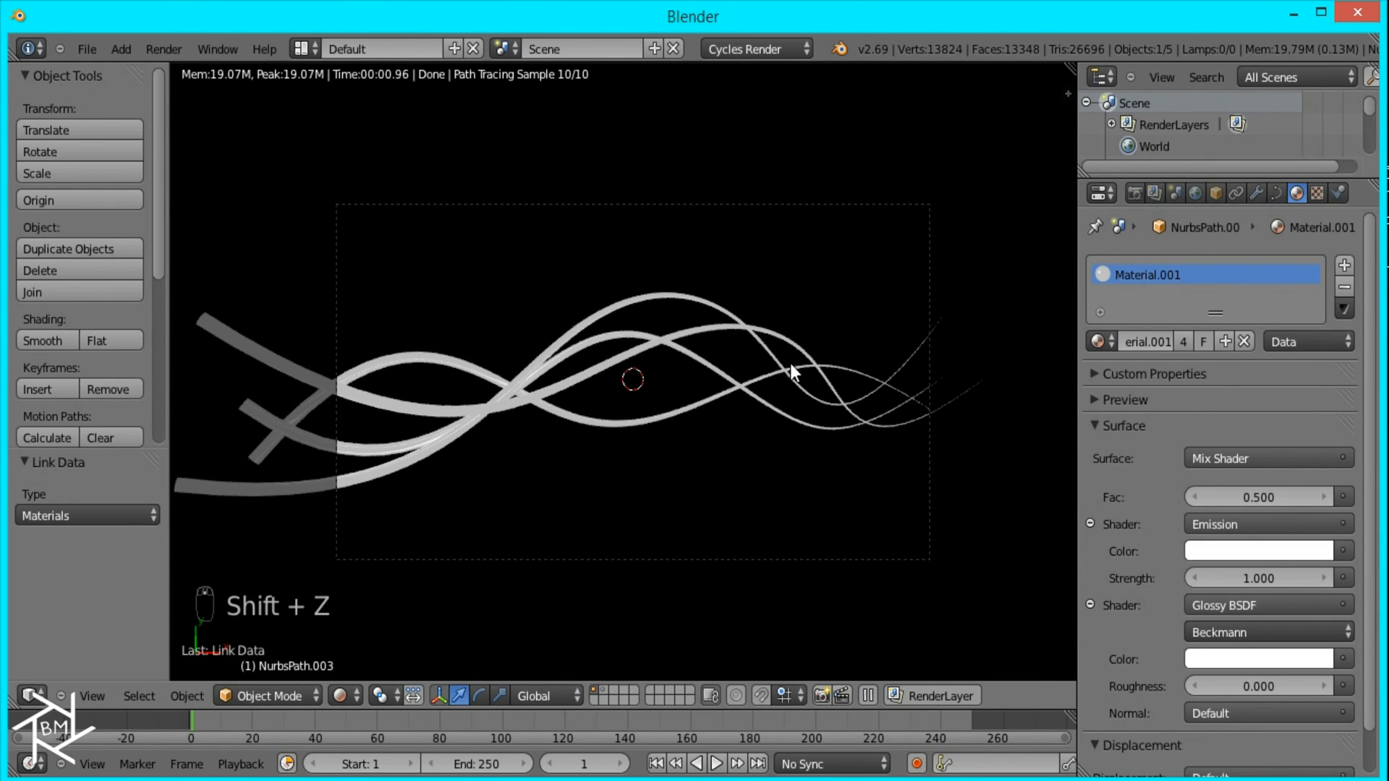
Step: Return to wireframe shading, add a mesh plane at the origin and scale it by 15
key("z")
middle_click_drag(759, 477, 636, 373)
scroll(661, 432, "up", 5)
scroll(651, 431, "down", 6)
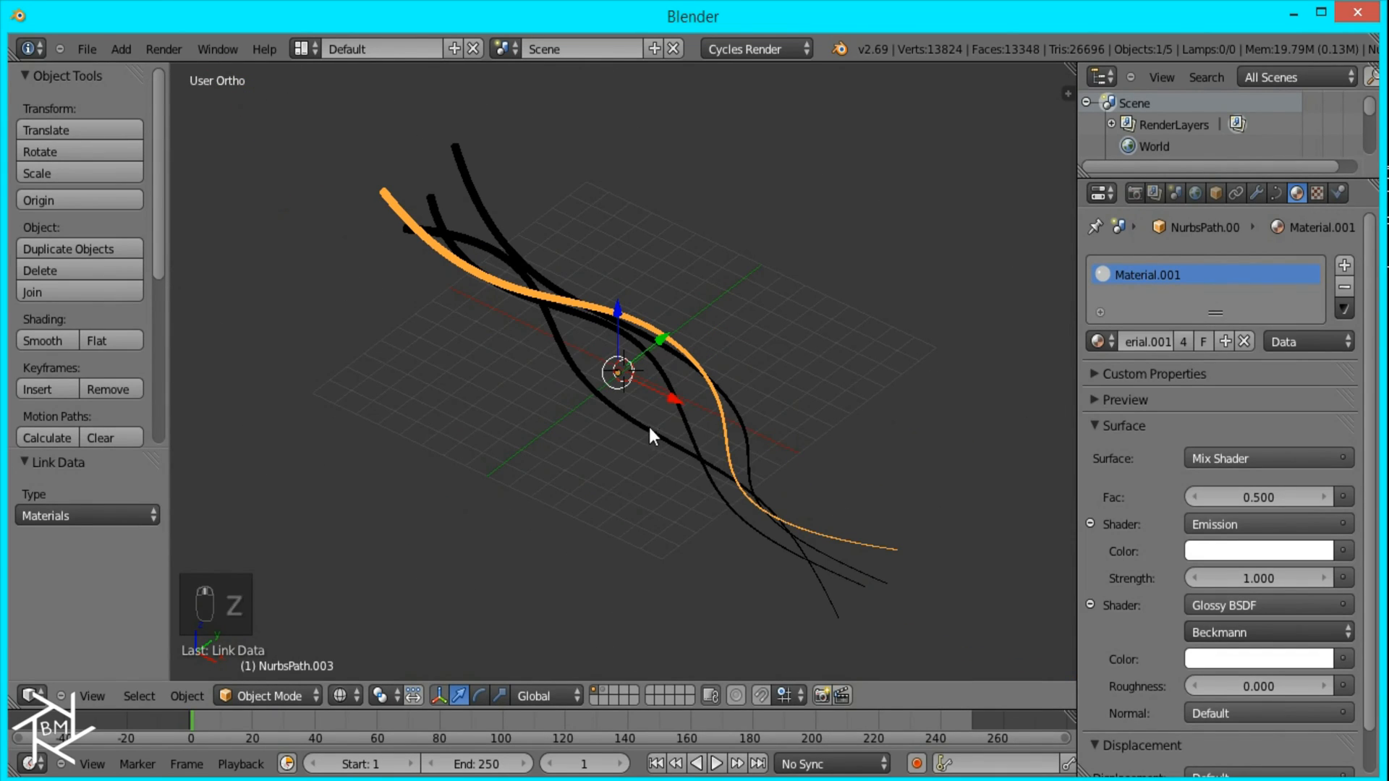
key("shift+a")
mouse_move(642, 379)
left_click(722, 373)
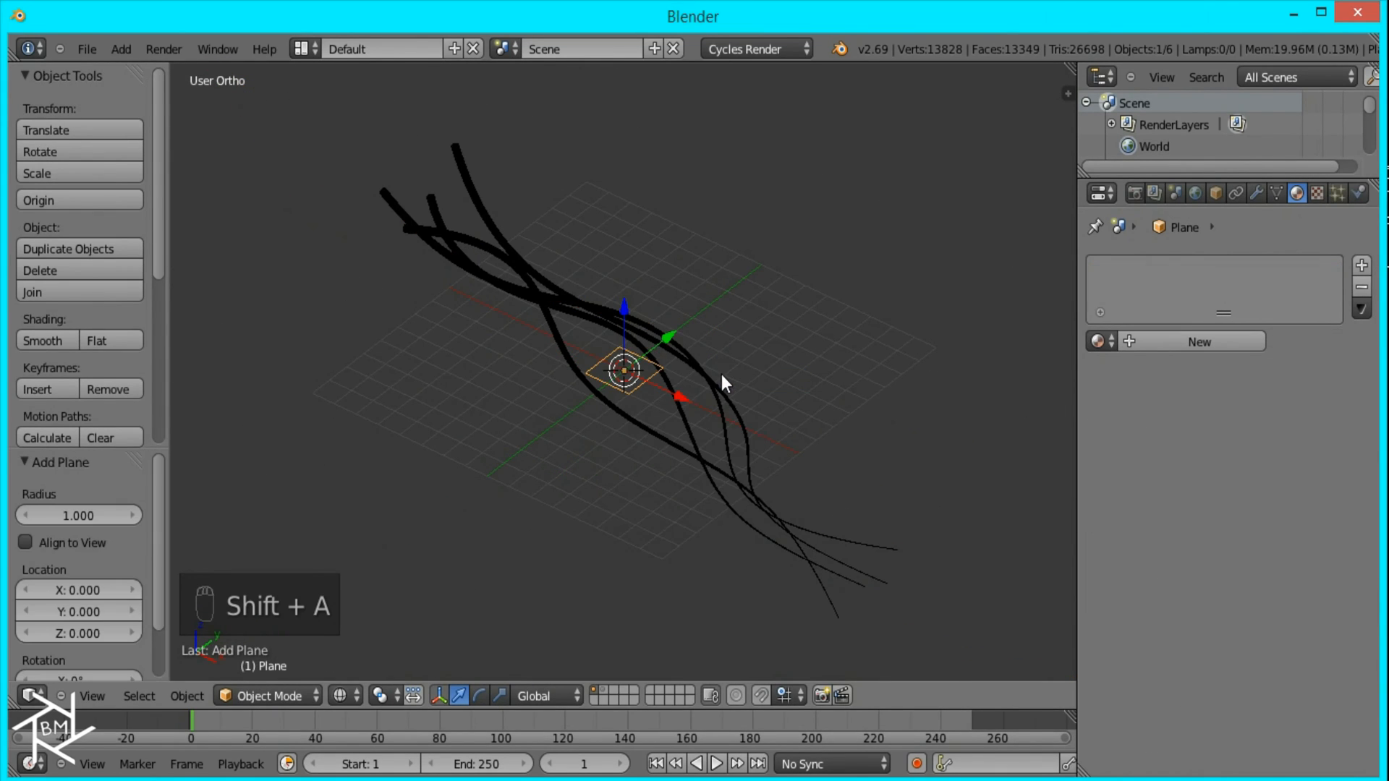
type("s15")
key("Return")
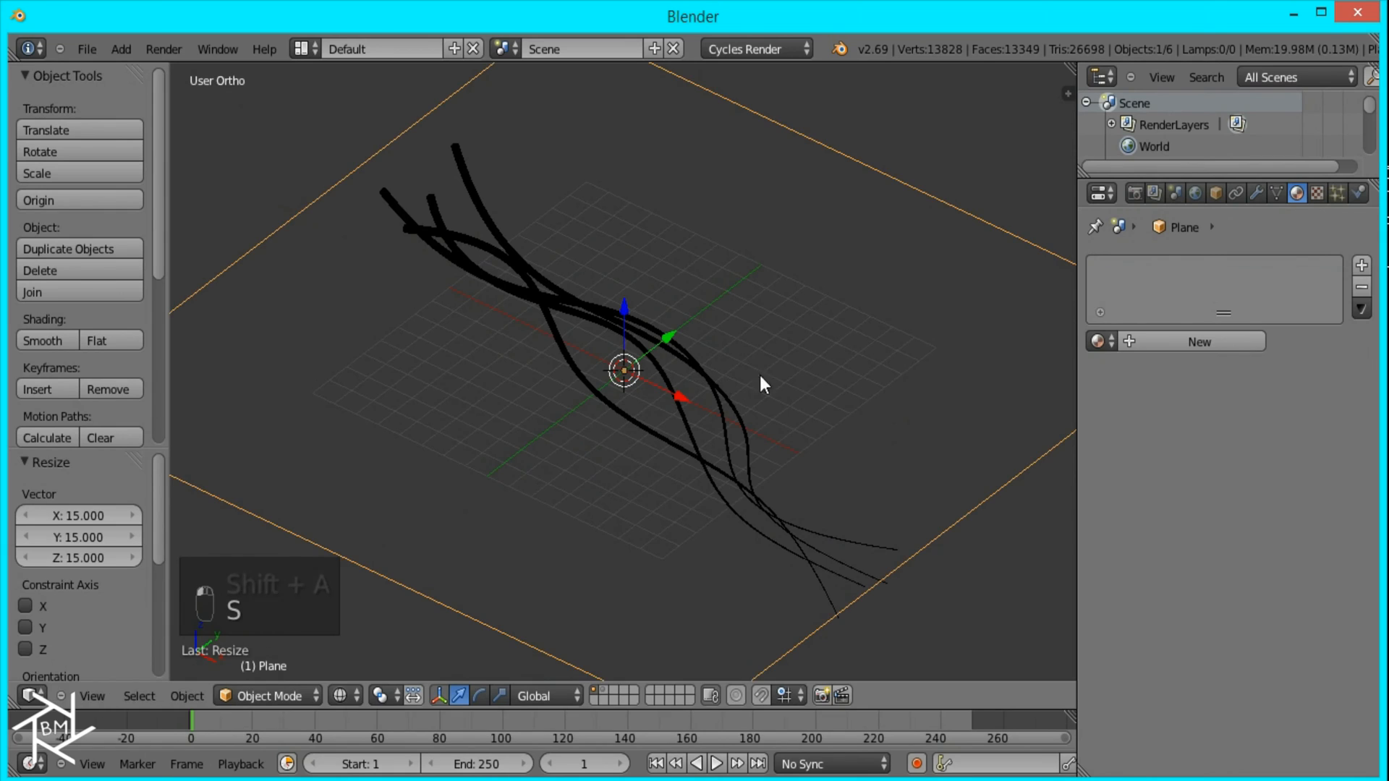
Step: In front view, raise the plane about 18.9 units along Z so it sits just above the camera
scroll(803, 519, "down", 3)
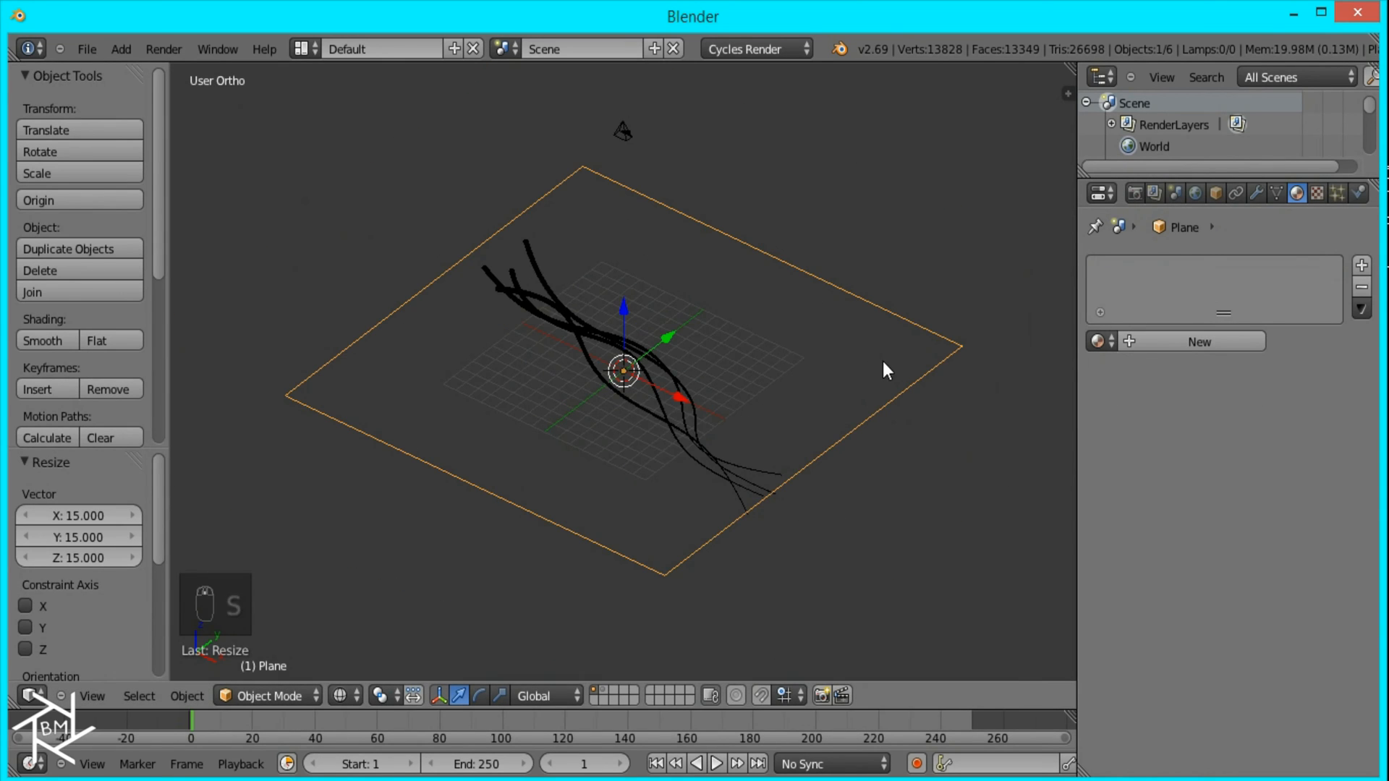
key("KP_1")
left_click_drag(628, 302, 634, 113)
Step: Give the plane a new material with an Emission surface and set its color to pure white
left_click(1205, 340)
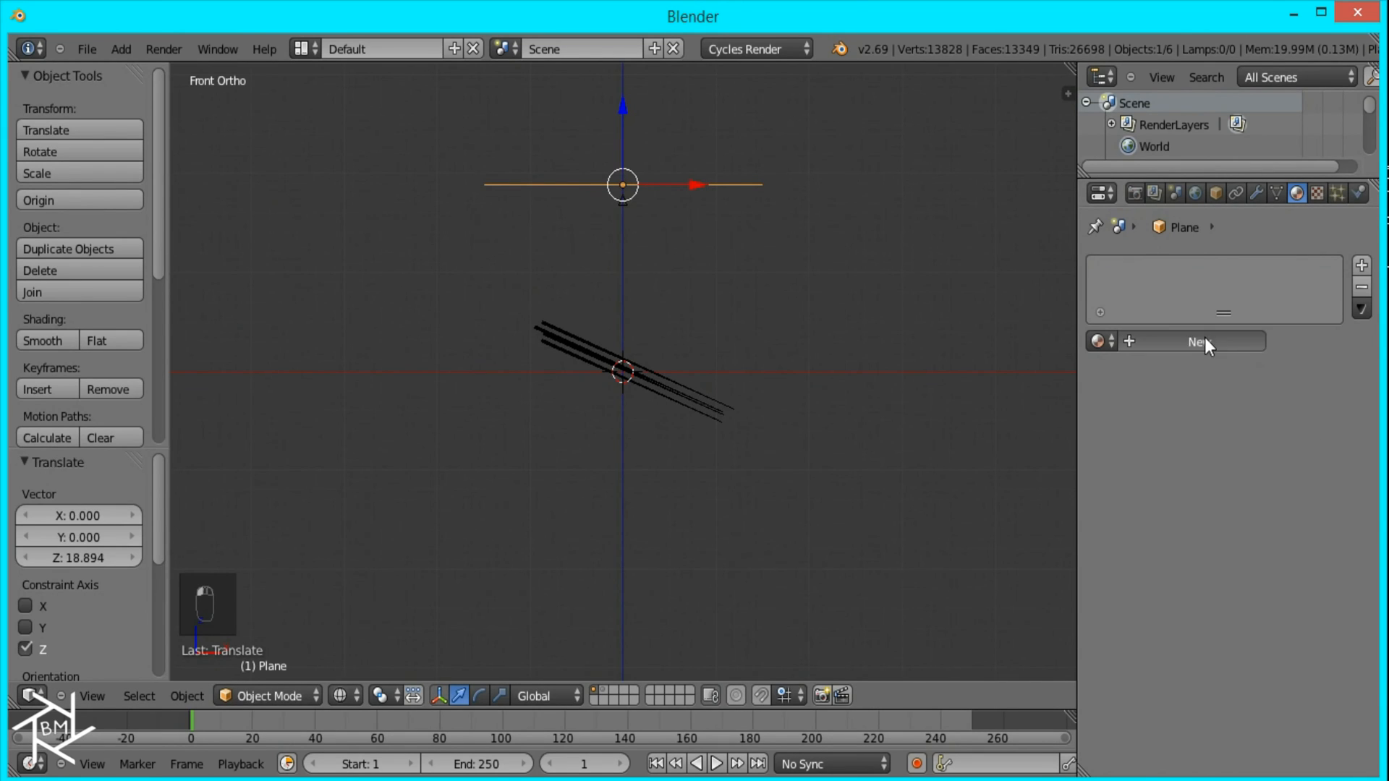
left_click(1249, 459)
left_click(1180, 389)
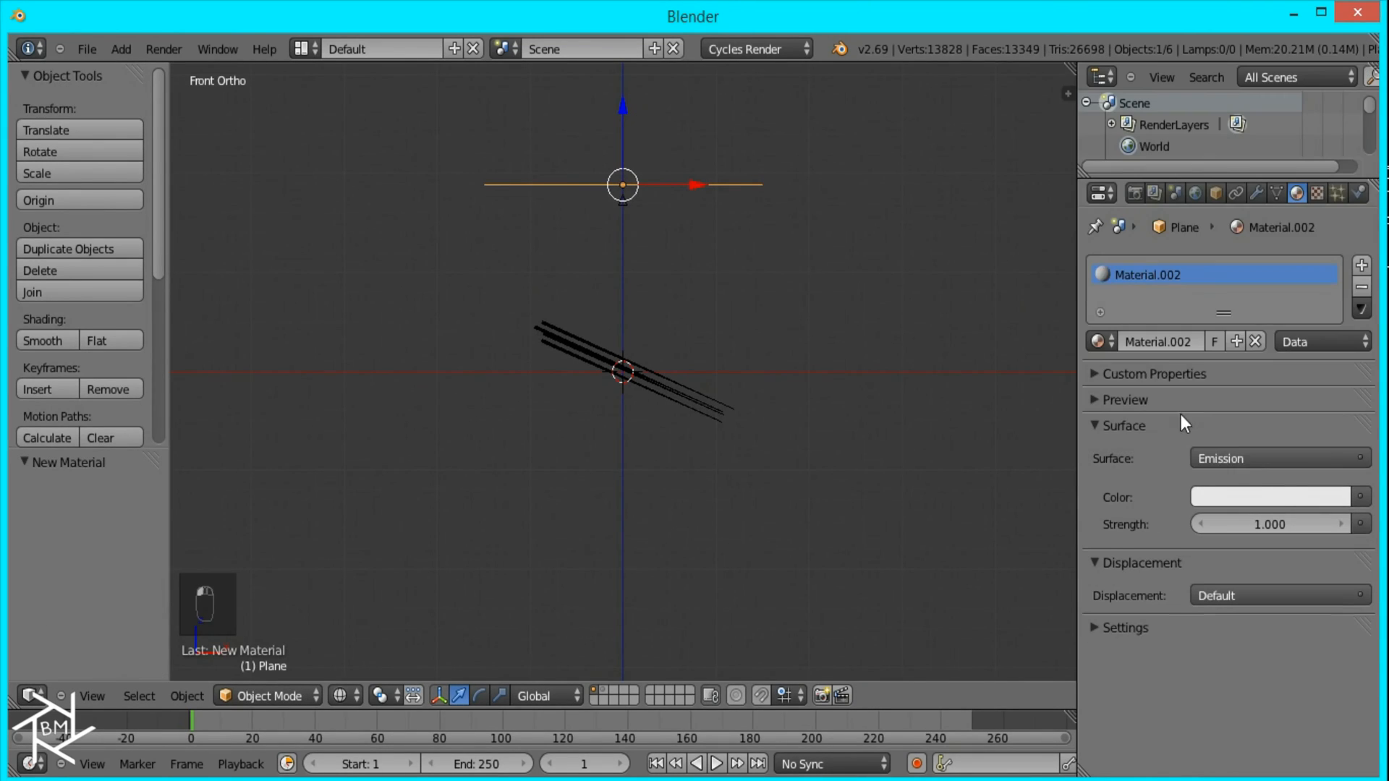
left_click(1272, 497)
left_click_drag(1331, 225, 1306, 120)
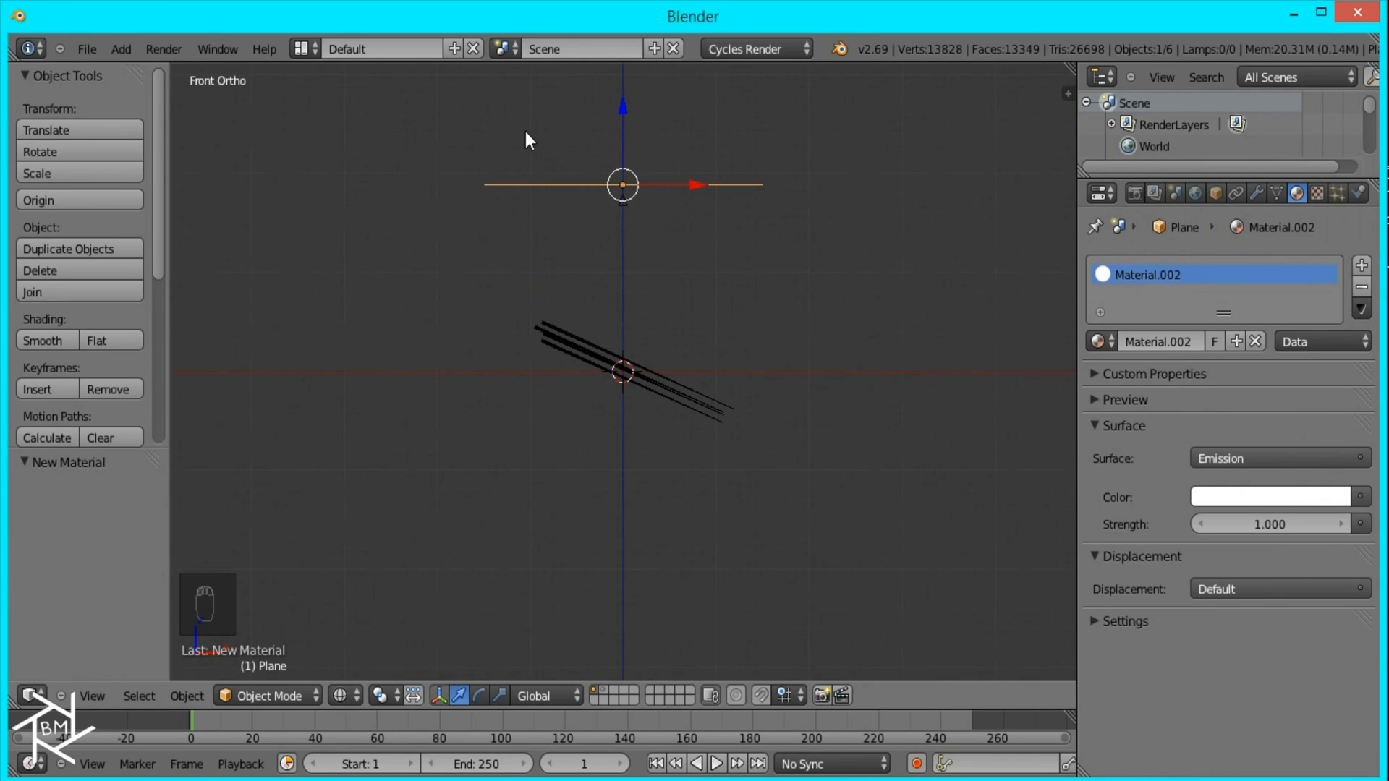
Step: Look through the camera and set the Cycles render samples to 100
key("KP_0")
scroll(678, 390, "up", 1)
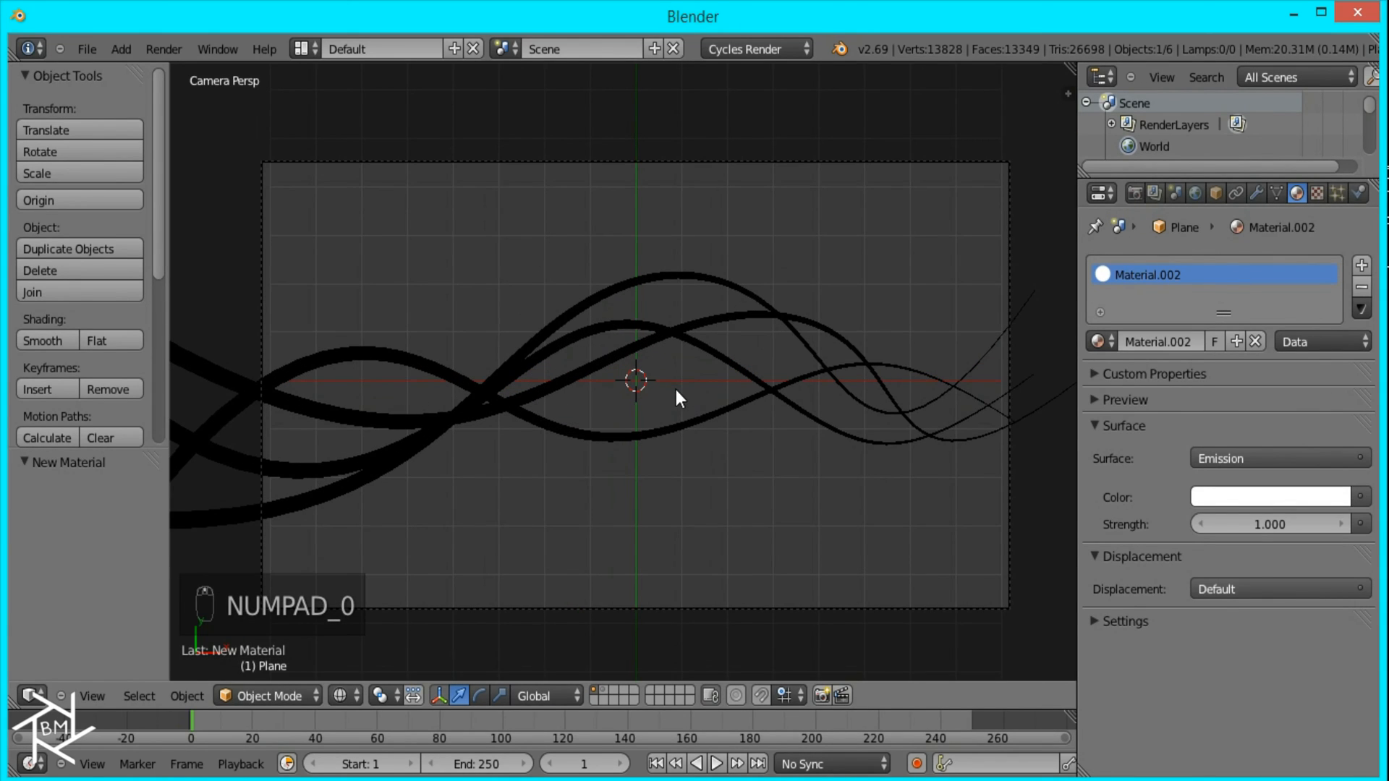
left_click(1135, 192)
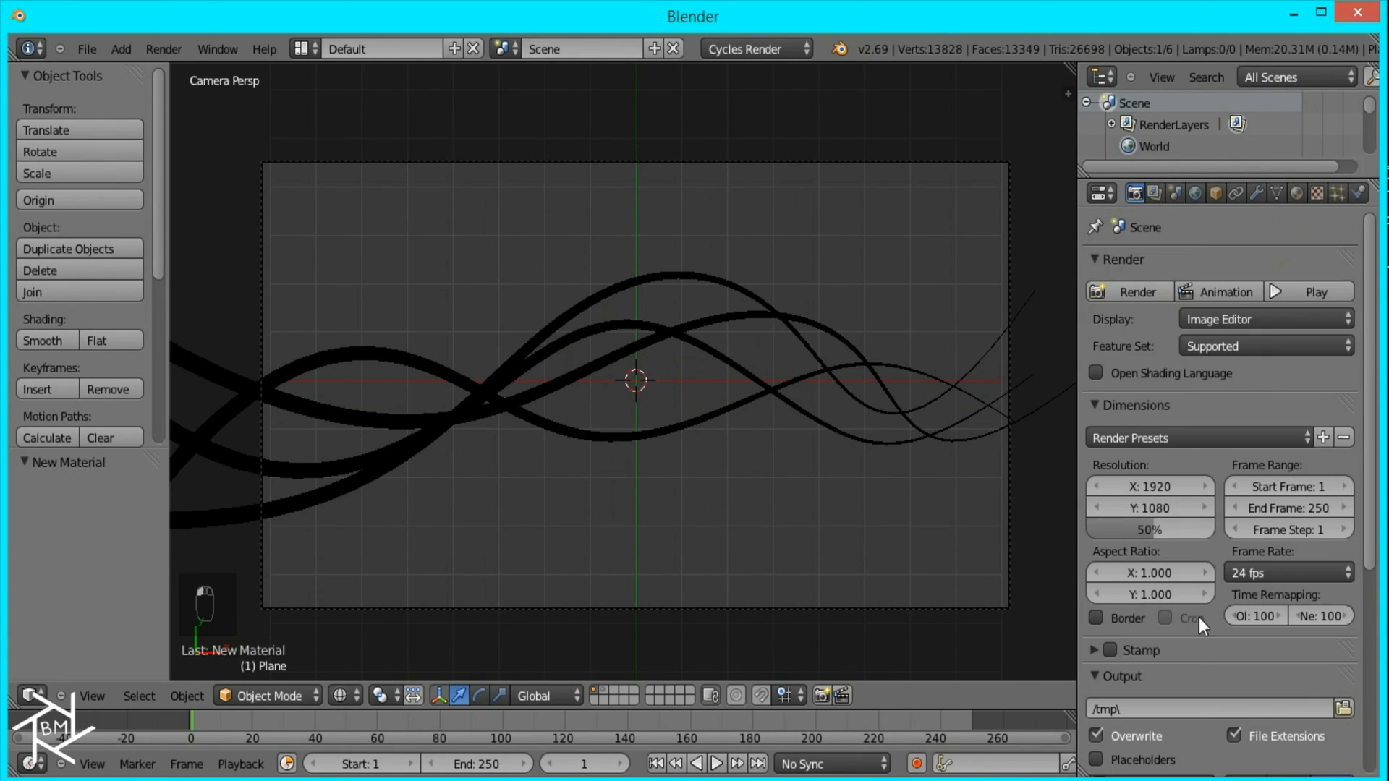
scroll(1197, 621, "down", 8)
scroll(1196, 623, "down", 1)
left_click(1142, 546)
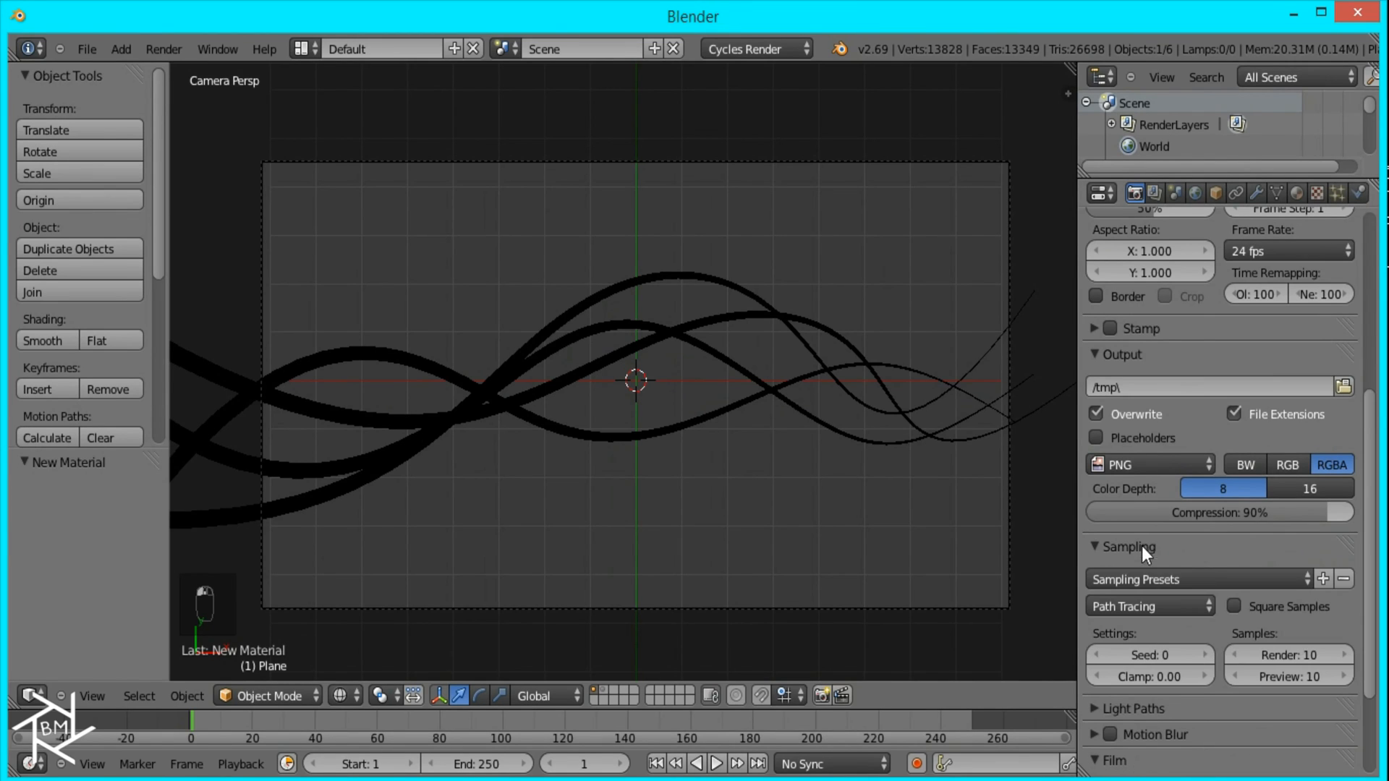
left_click(1274, 654)
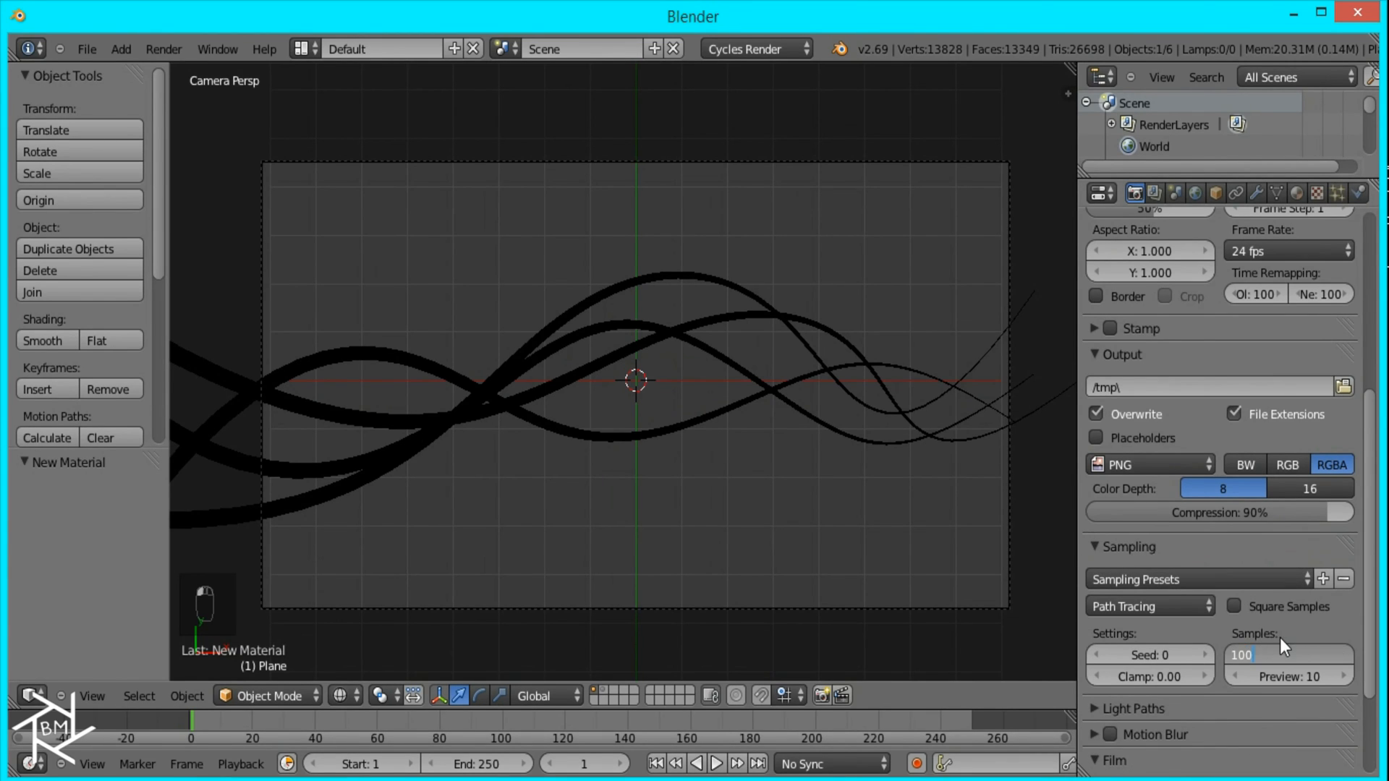
Step: Render the image and inspect the plane's reflections on the strands
scroll(1279, 637, "up", 15)
left_click(1114, 272)
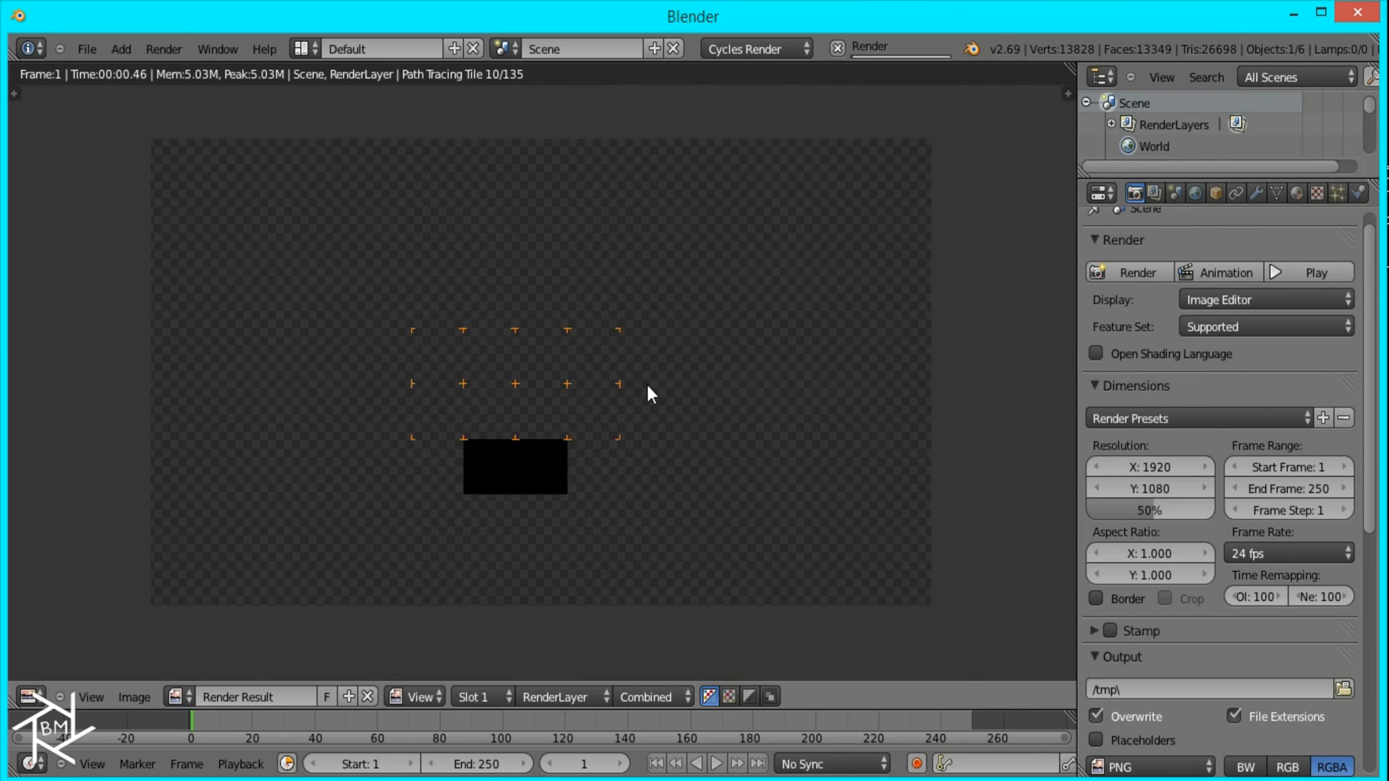
middle_click_drag(392, 324, 528, 429)
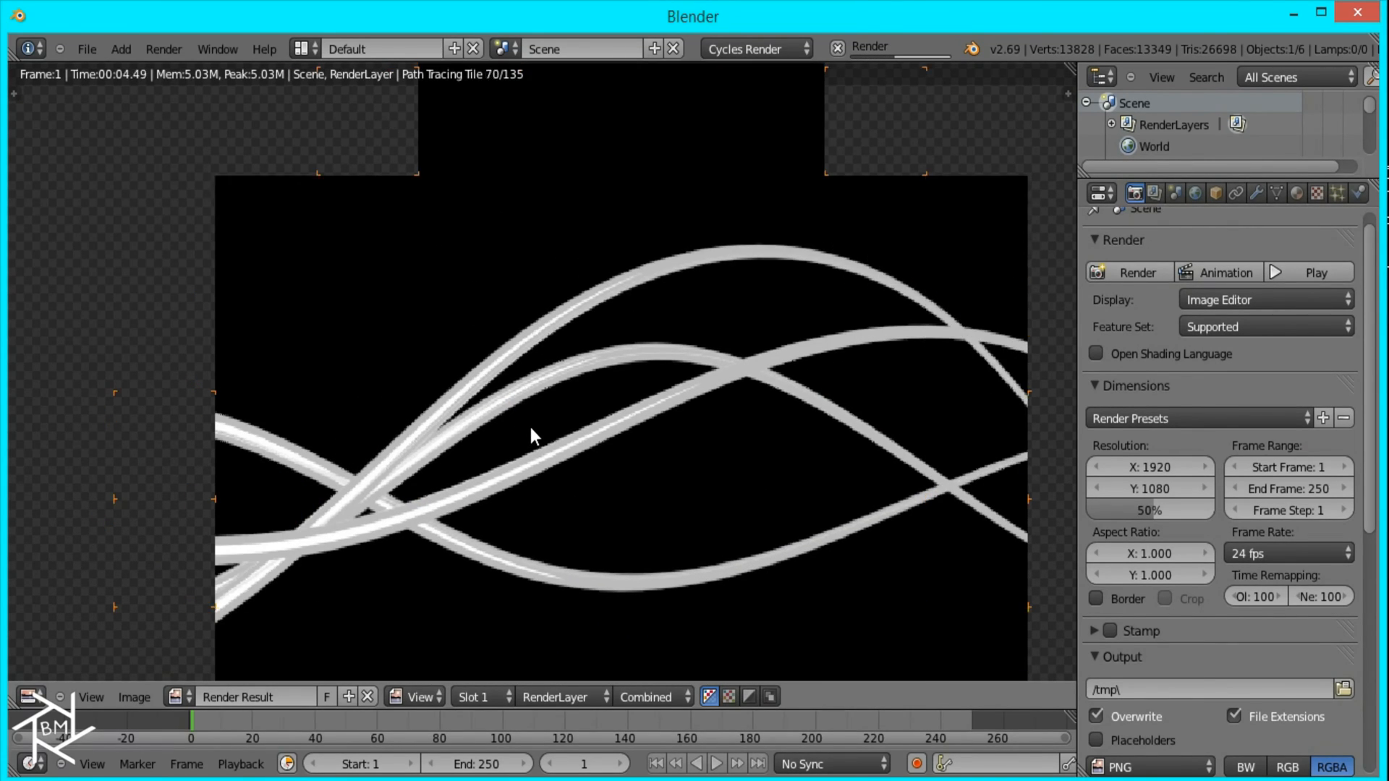
scroll(531, 427, "down", 4)
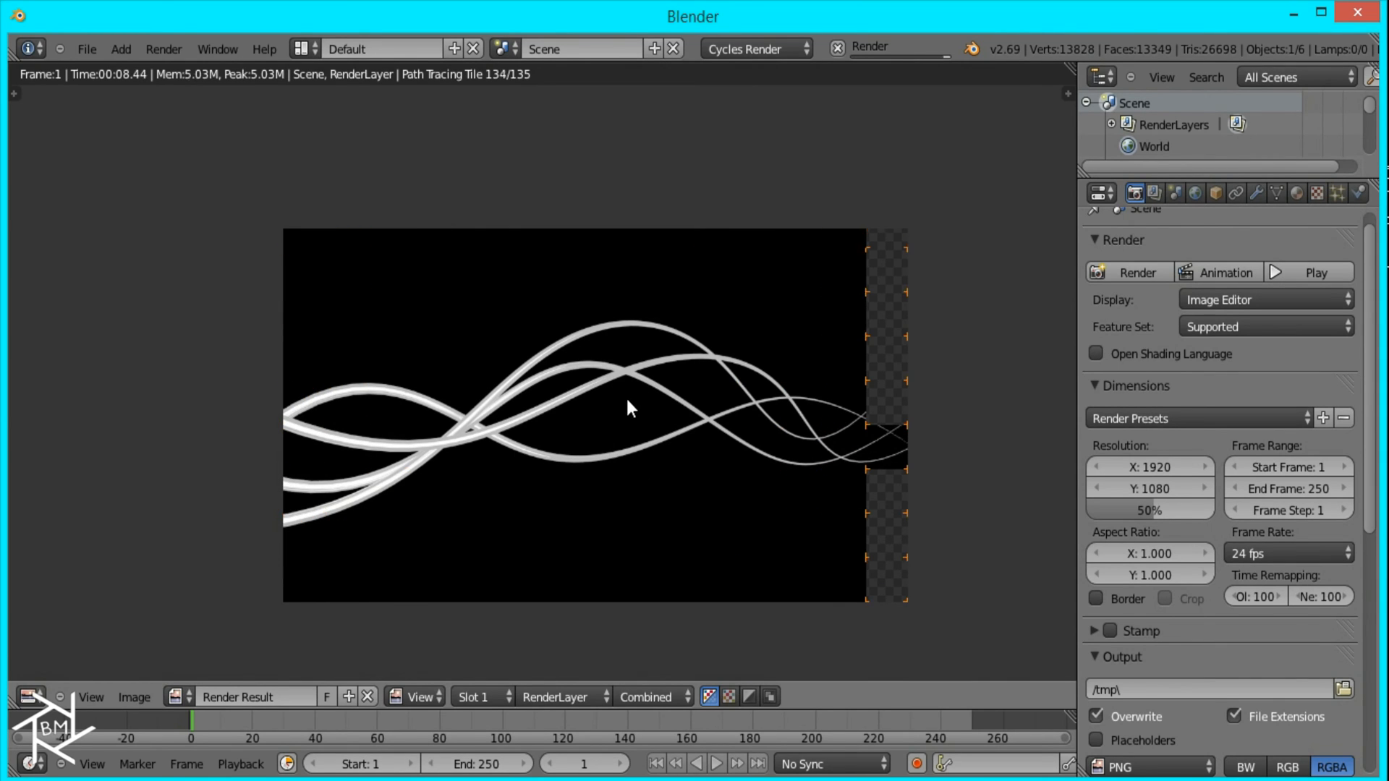
Step: Save the rendered image as AbstractLines_BW.png in the AbstractLines_Tutorial folder
key("F3")
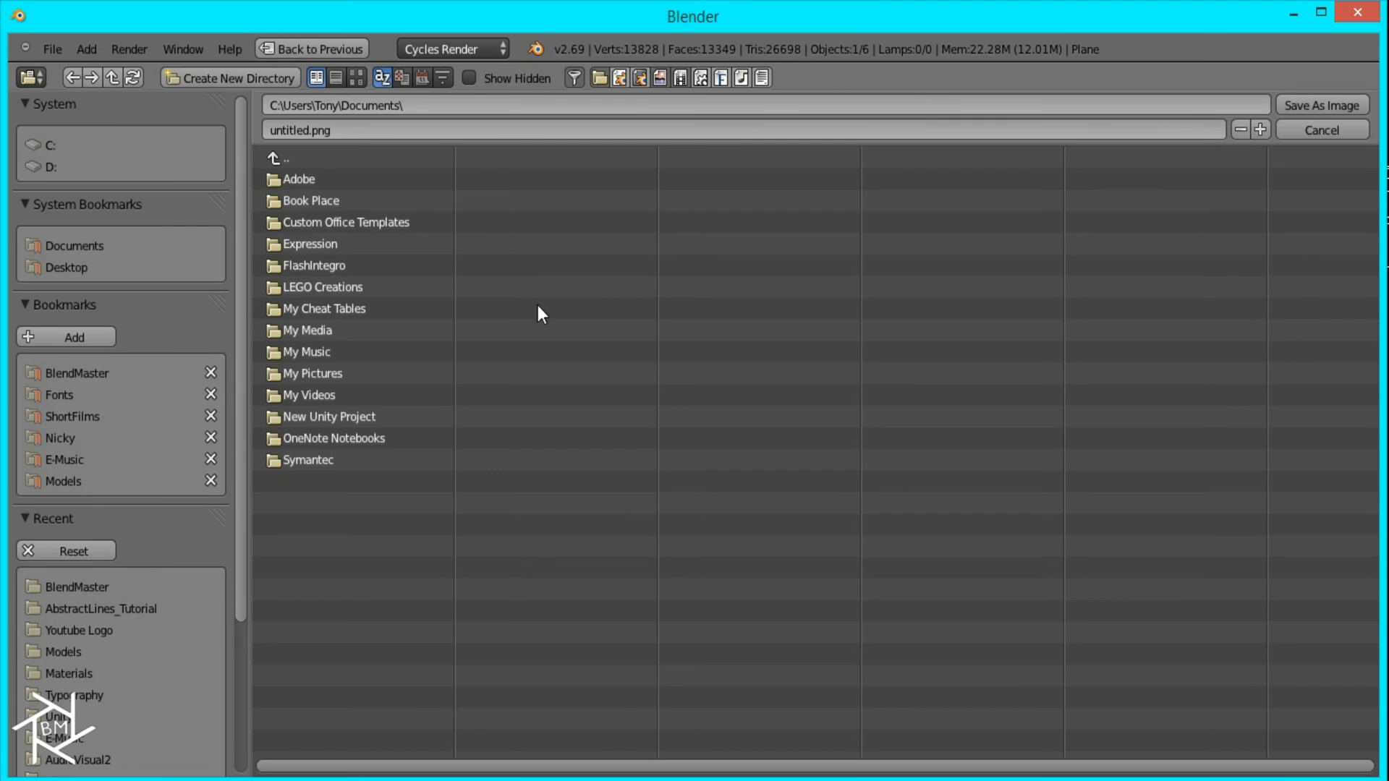
left_click(94, 608)
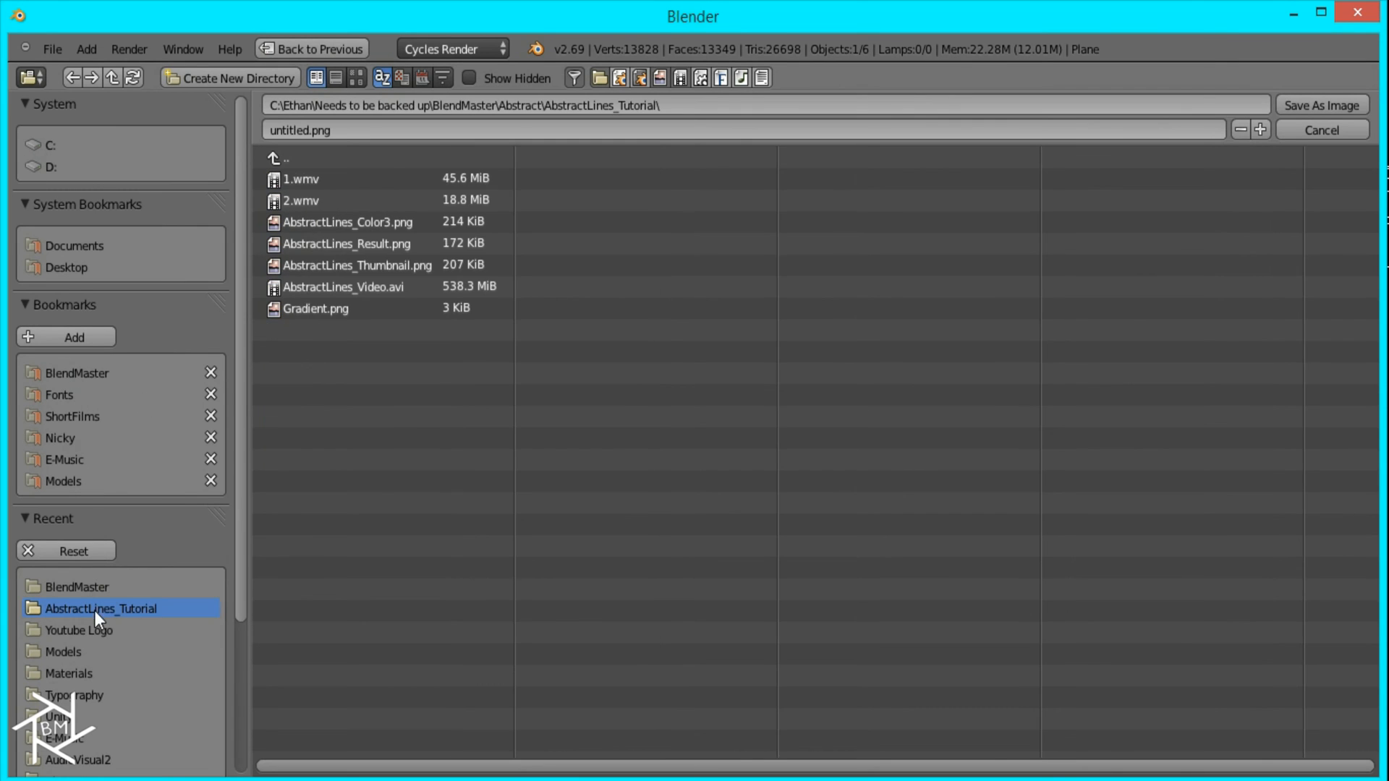
left_click(349, 222)
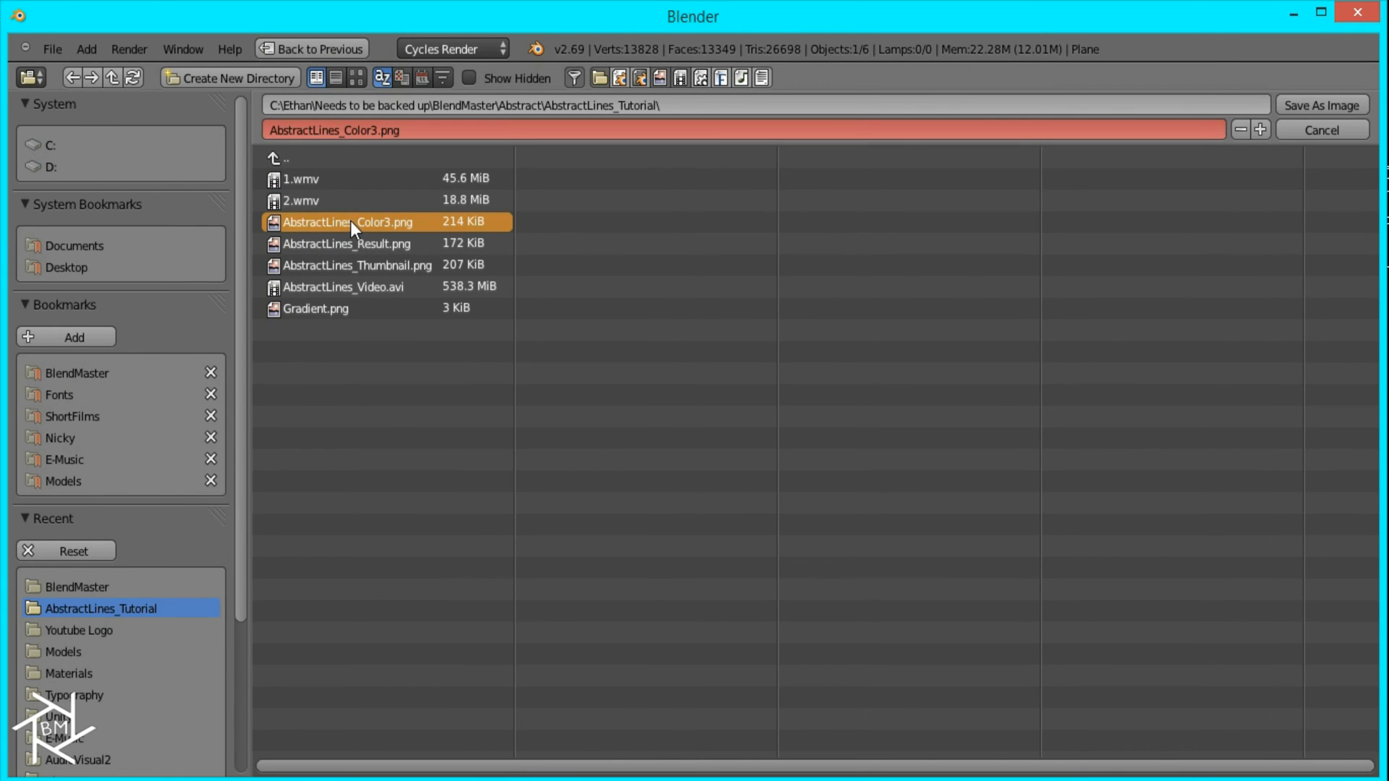
left_click(340, 127)
left_click_drag(340, 128, 638, 128)
type("BW")
key("Return")
key("Return")
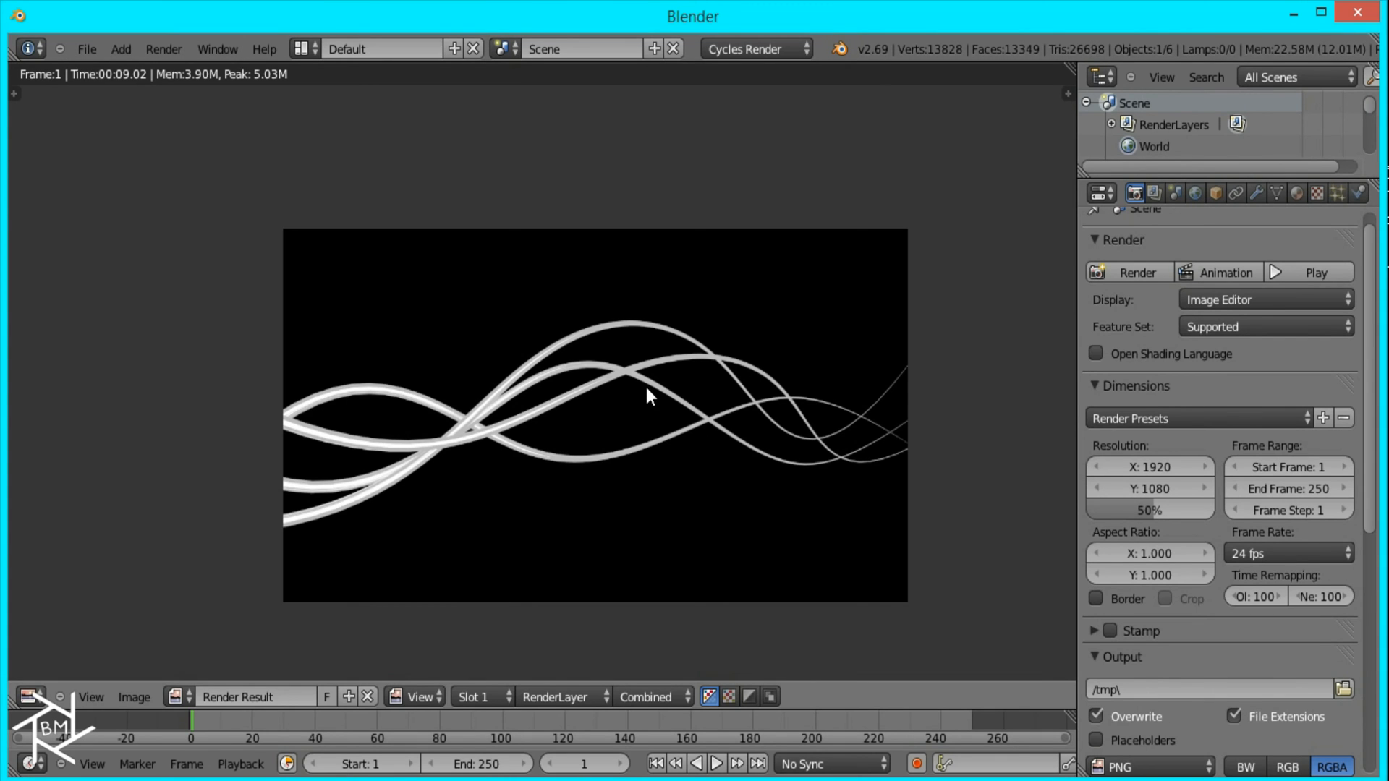
Step: Close the render result and replace the Emission shader with Transparent BSDF in the strands' shared Mix Shader material
key("Escape")
key("Escape")
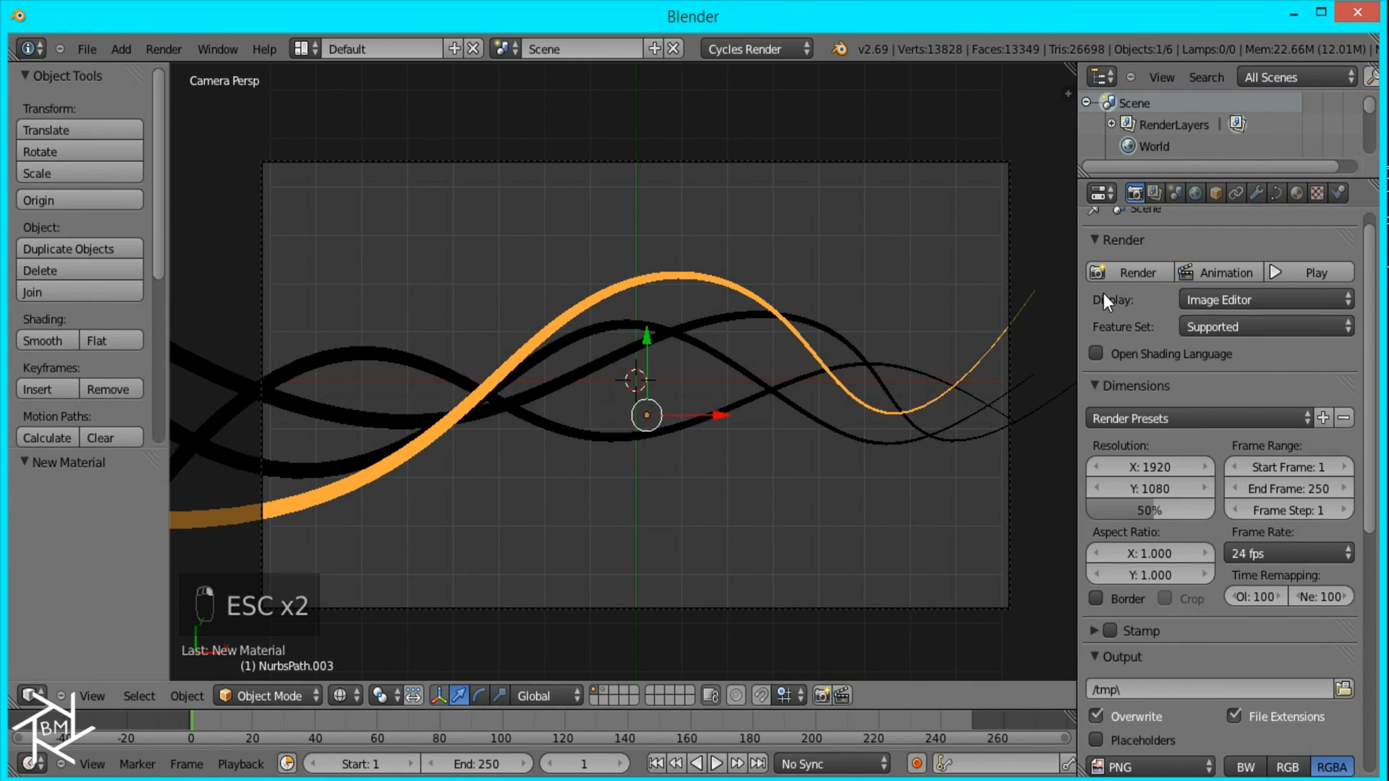
left_click(1298, 191)
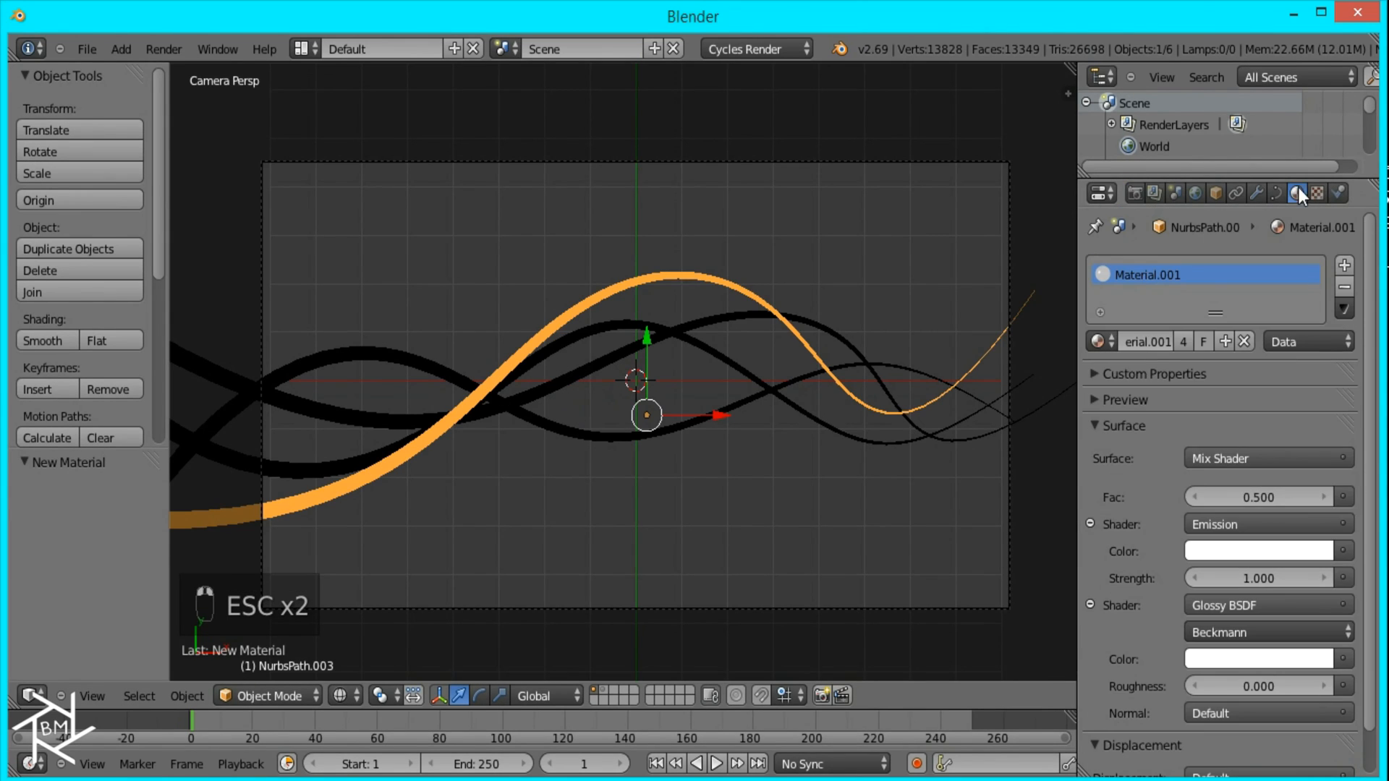
left_click(1223, 521)
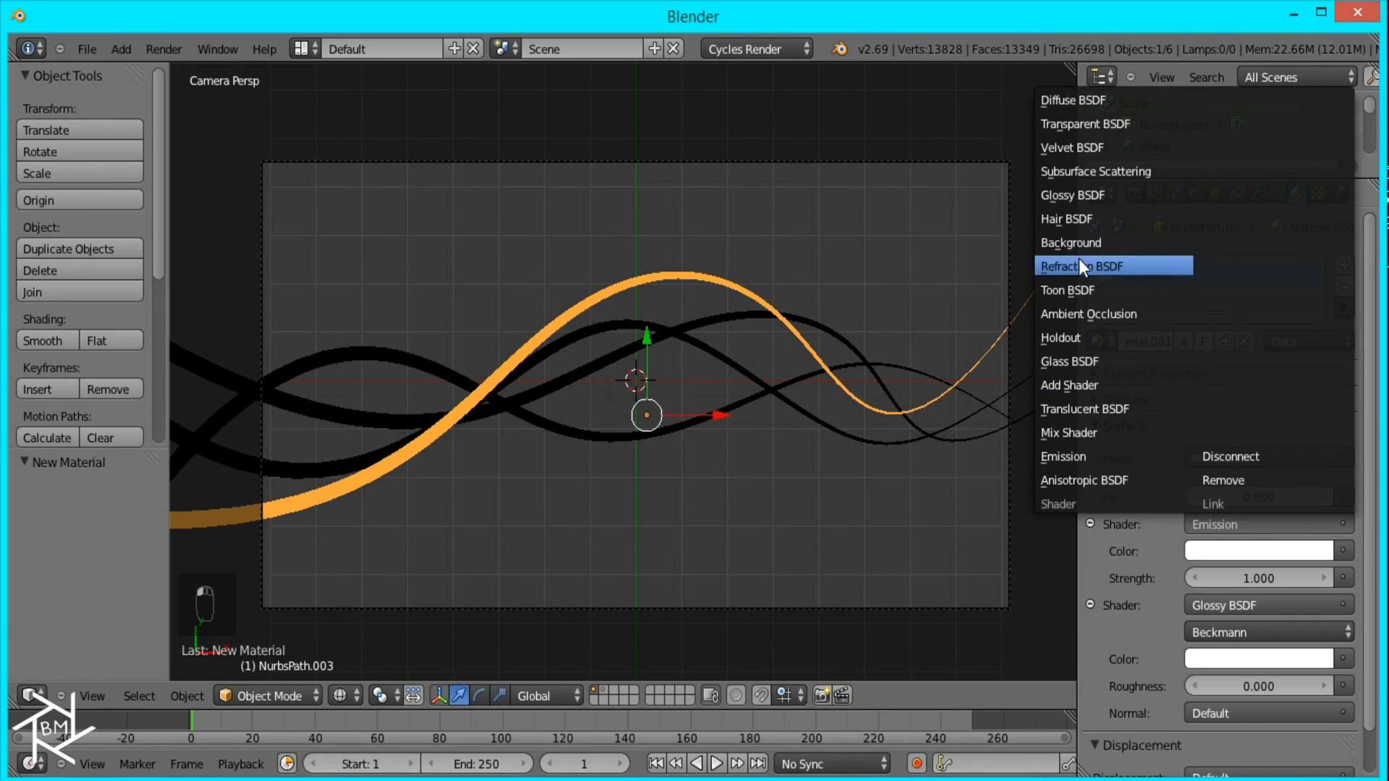
left_click(1081, 125)
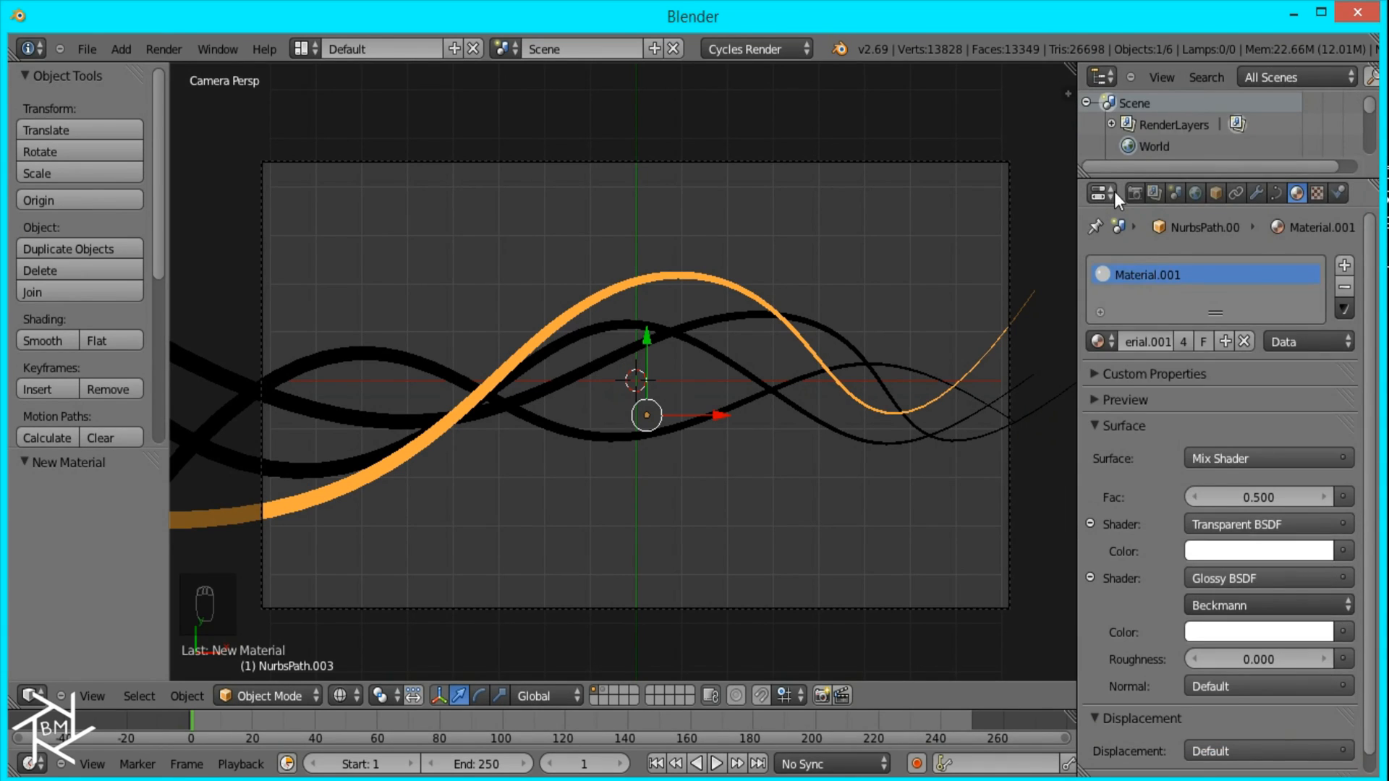
Step: Render the image again with the transparent strand material and inspect the remaining glossy highlights
left_click(1133, 194)
left_click(1131, 274)
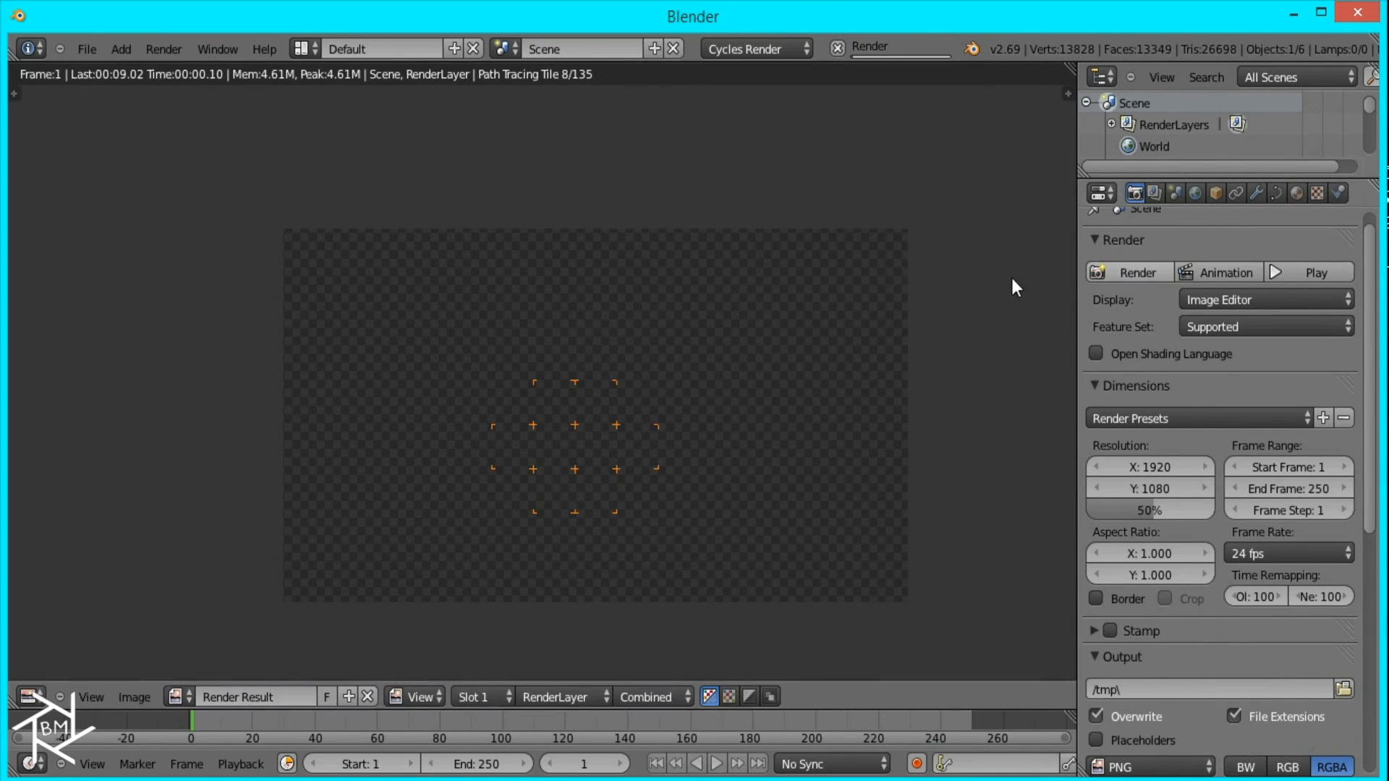
scroll(556, 419, "up", 2)
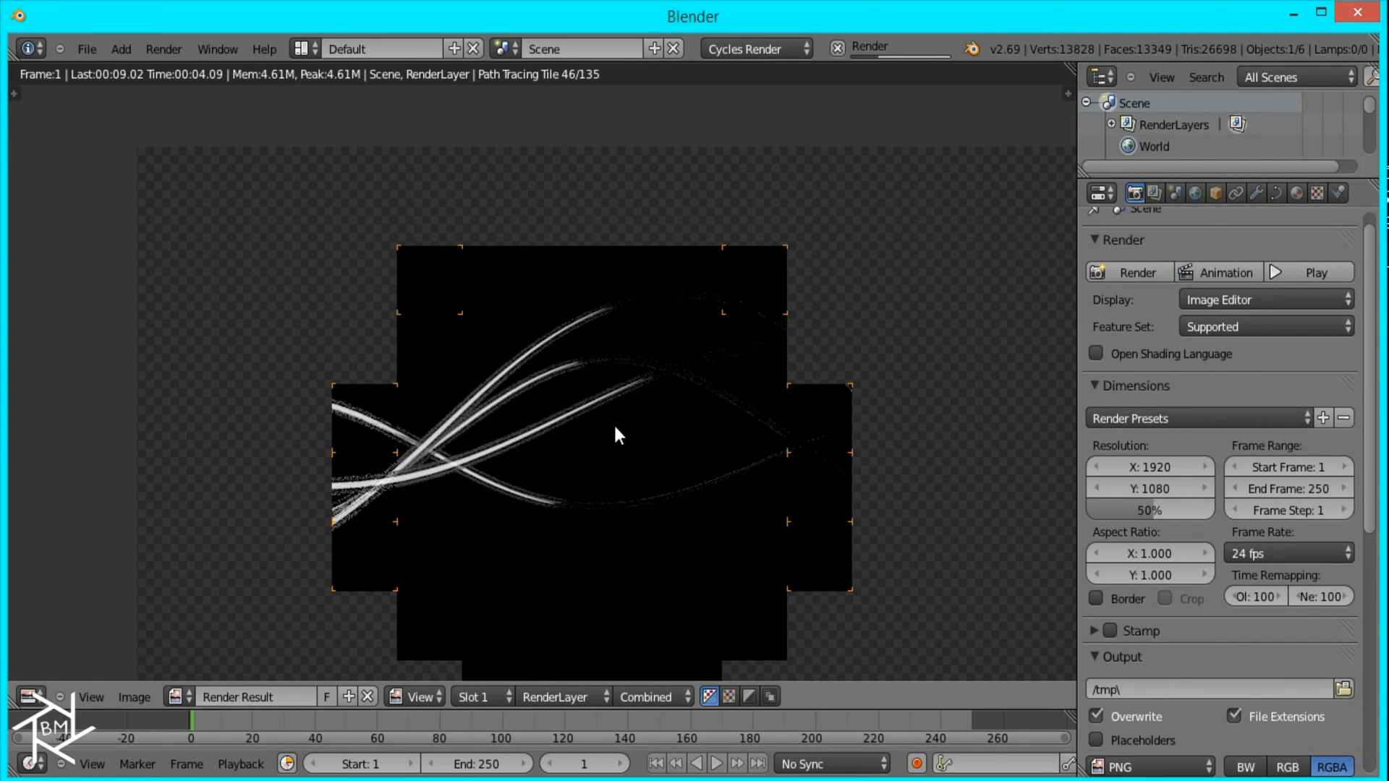
scroll(612, 424, "down", 3)
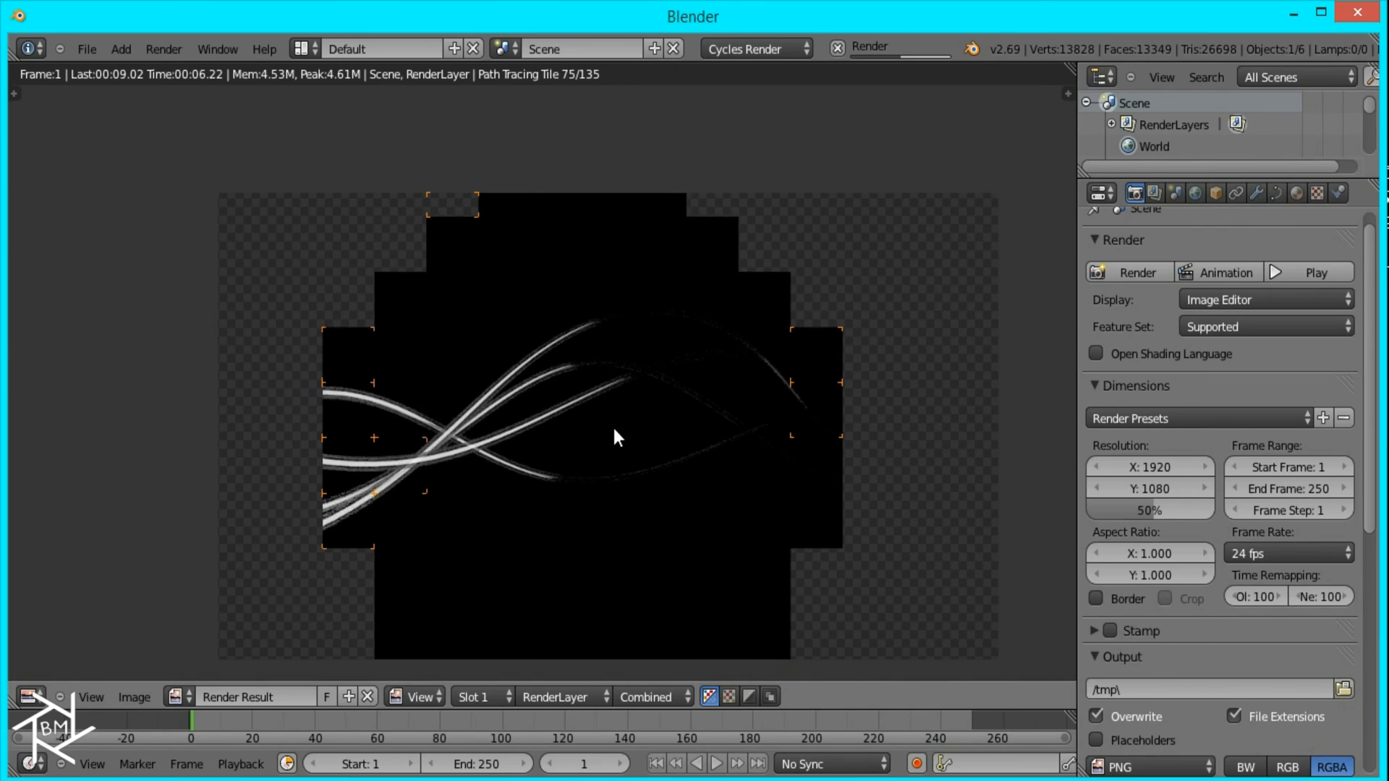
scroll(687, 453, "down", 3)
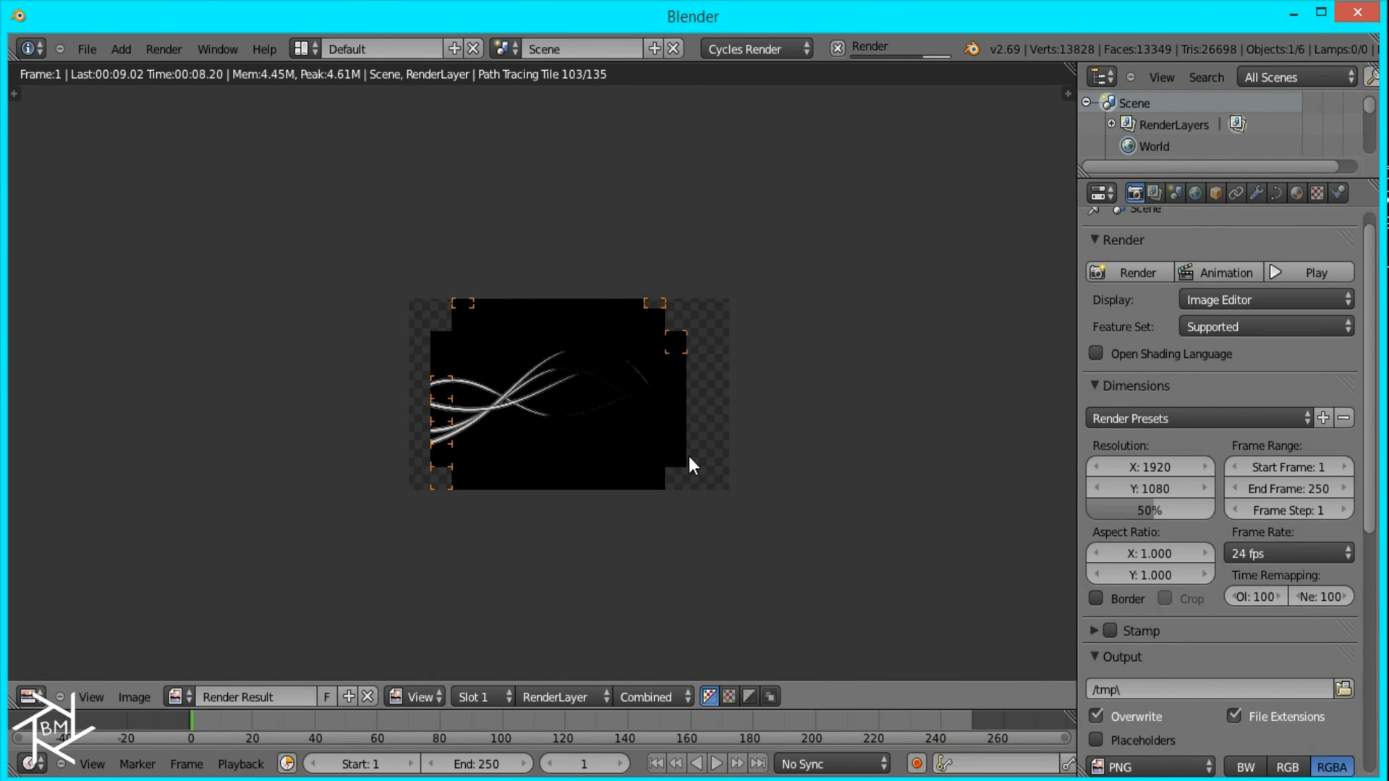
scroll(680, 456, "up", 5)
scroll(674, 470, "up", 1)
scroll(674, 471, "down", 2)
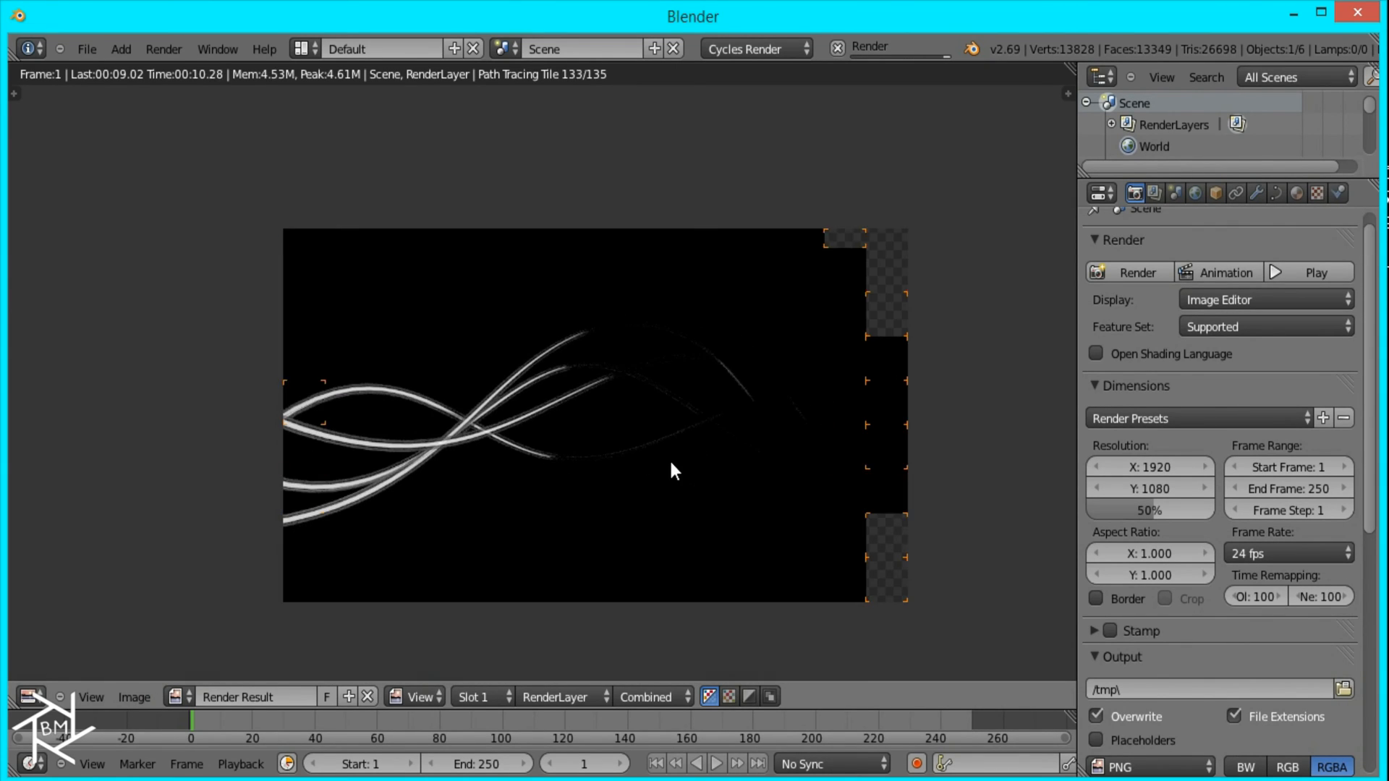
scroll(675, 470, "down", 2)
scroll(673, 471, "up", 1)
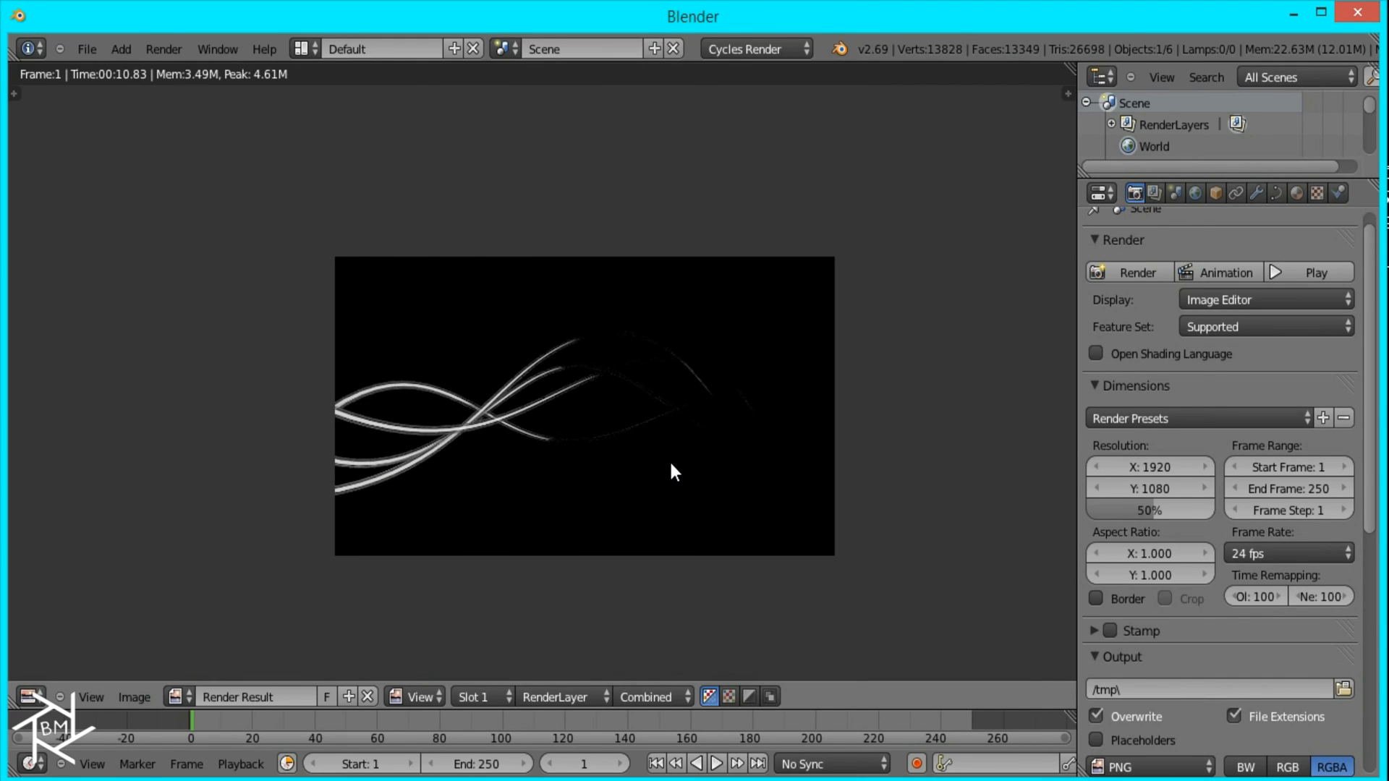
Step: Save the render of the transparent strands as another PNG image in the AbstractLines_Tutorial folder
key("F3")
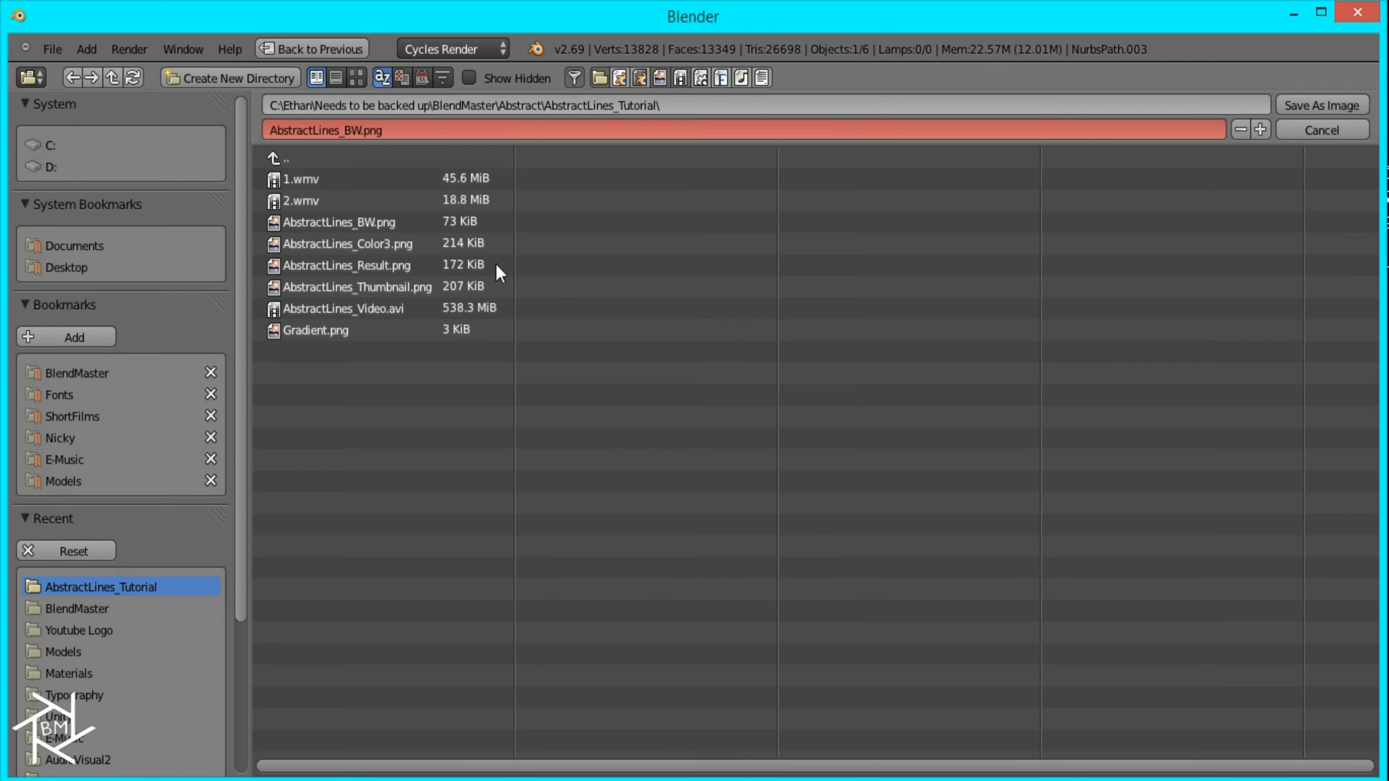
left_click(364, 129)
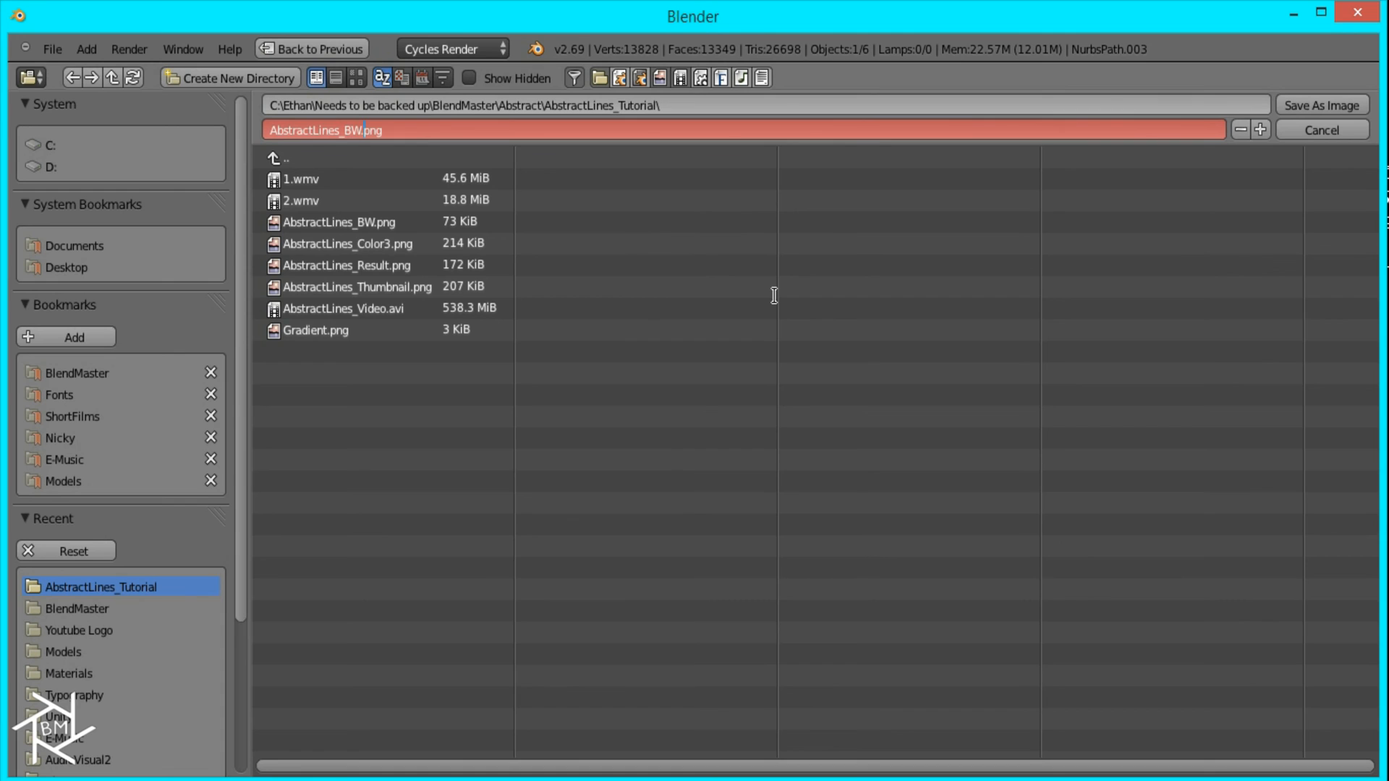
key("Return")
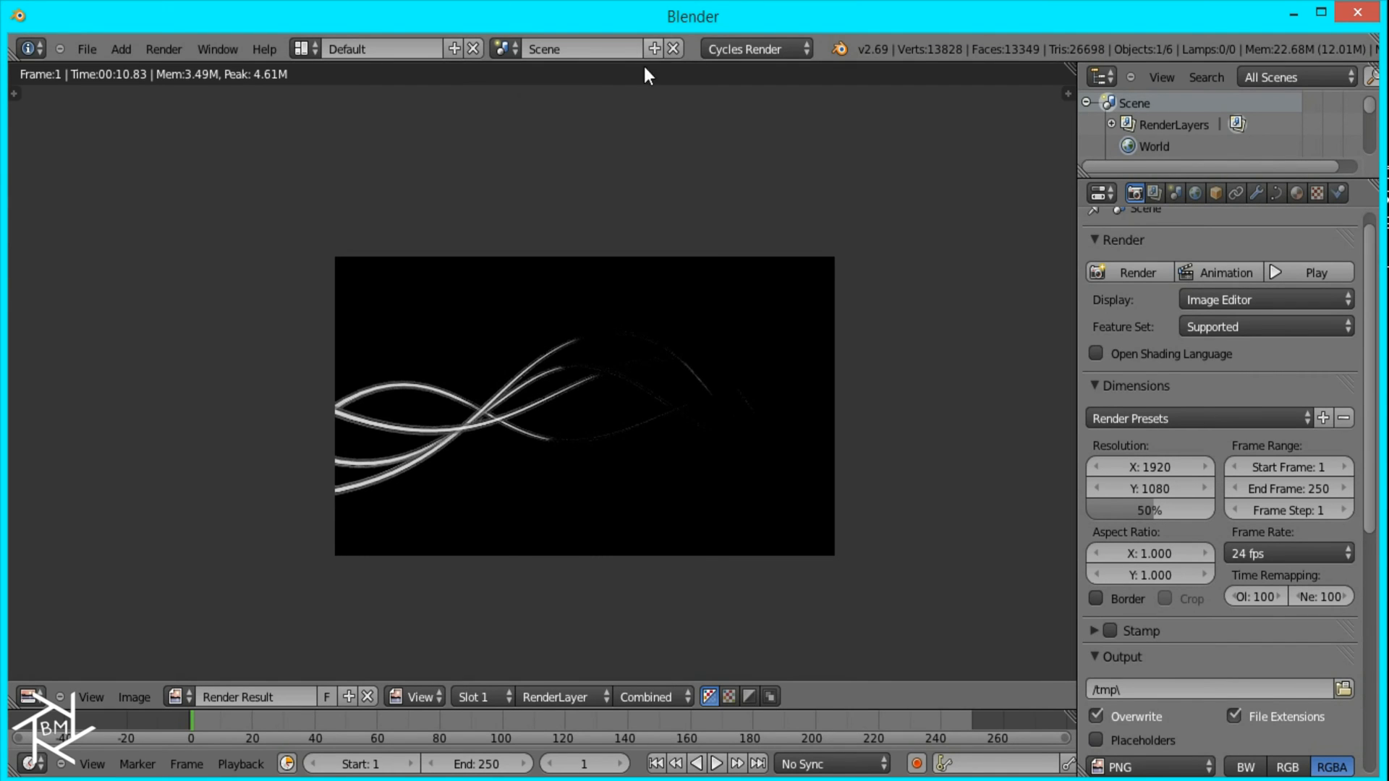
Step: Create a new empty scene and leave the render result for its 3D view
left_click(654, 49)
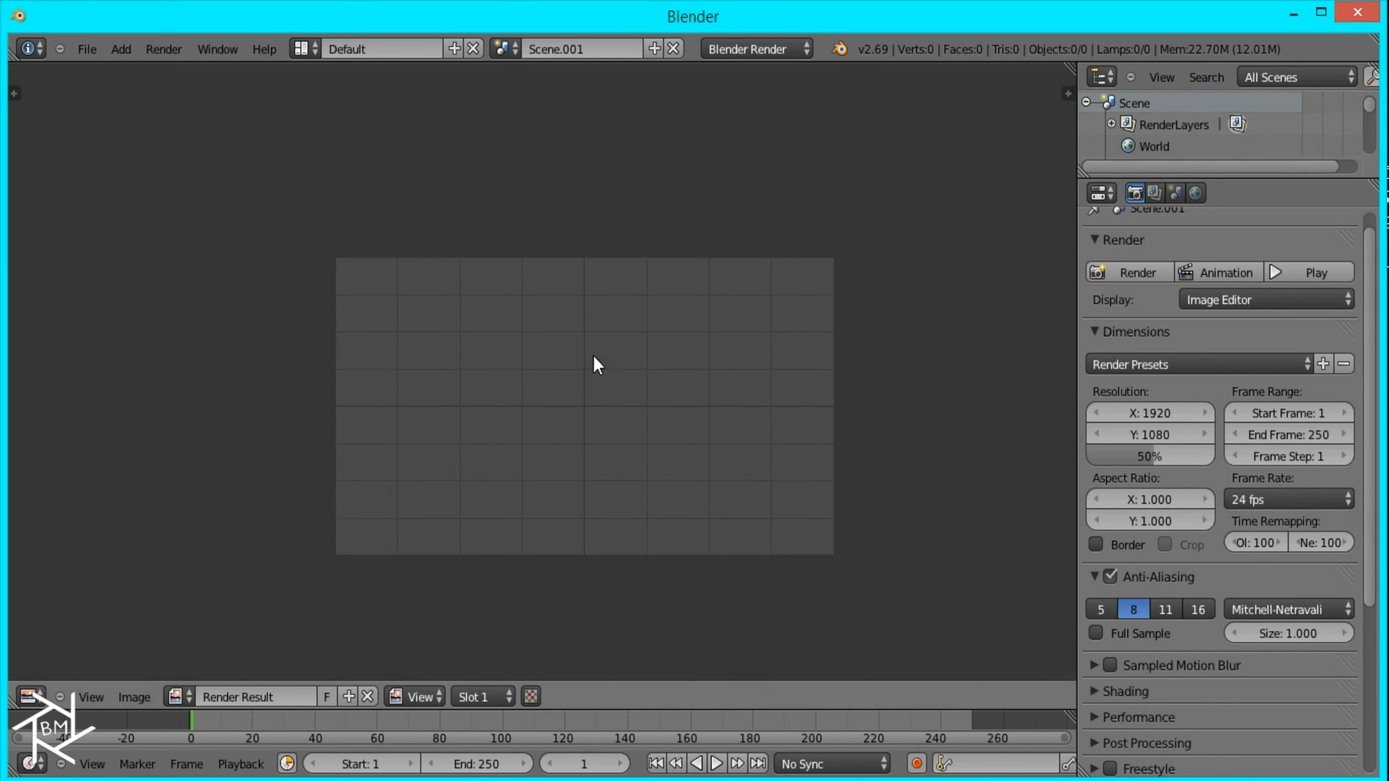
key("Escape")
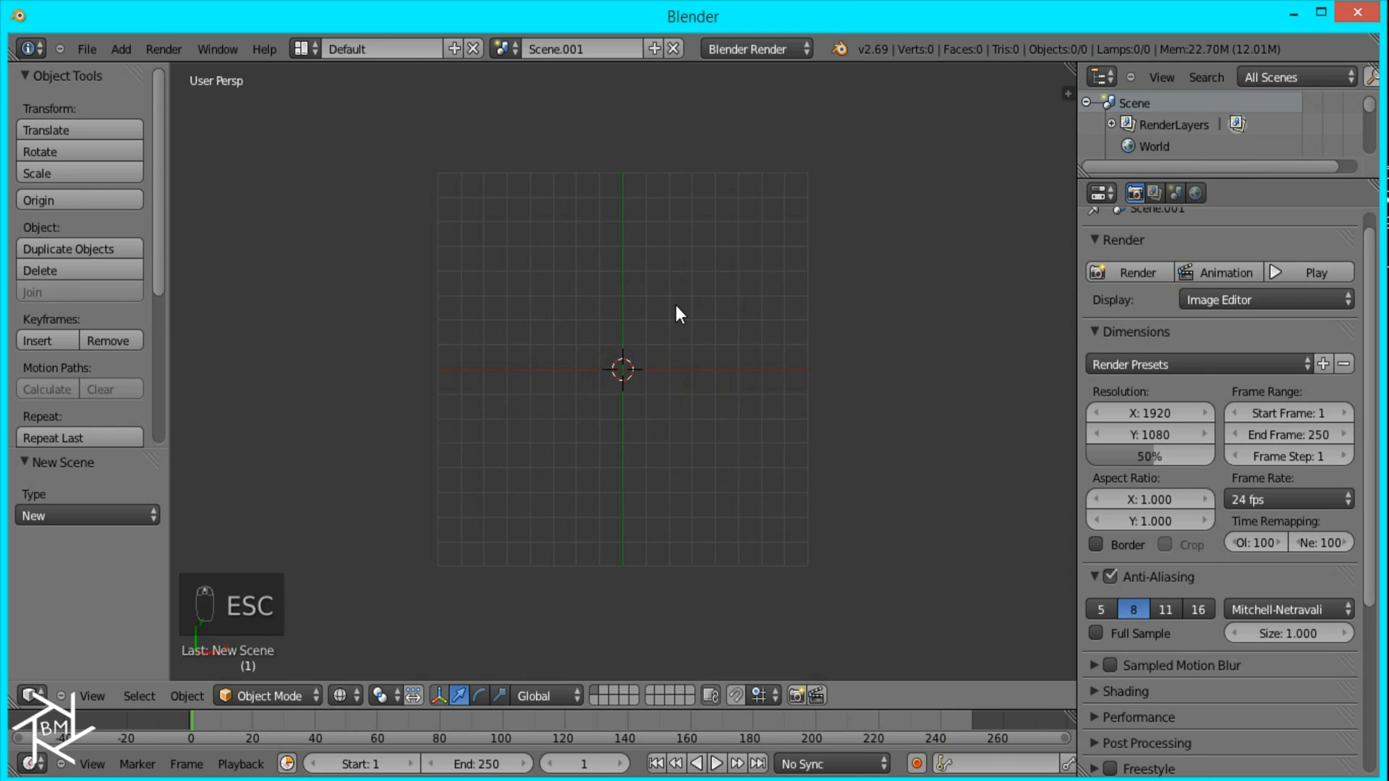
Step: Add a camera at the origin, look through it and raise it about 17.45 units along its local Z axis
key("shift+a")
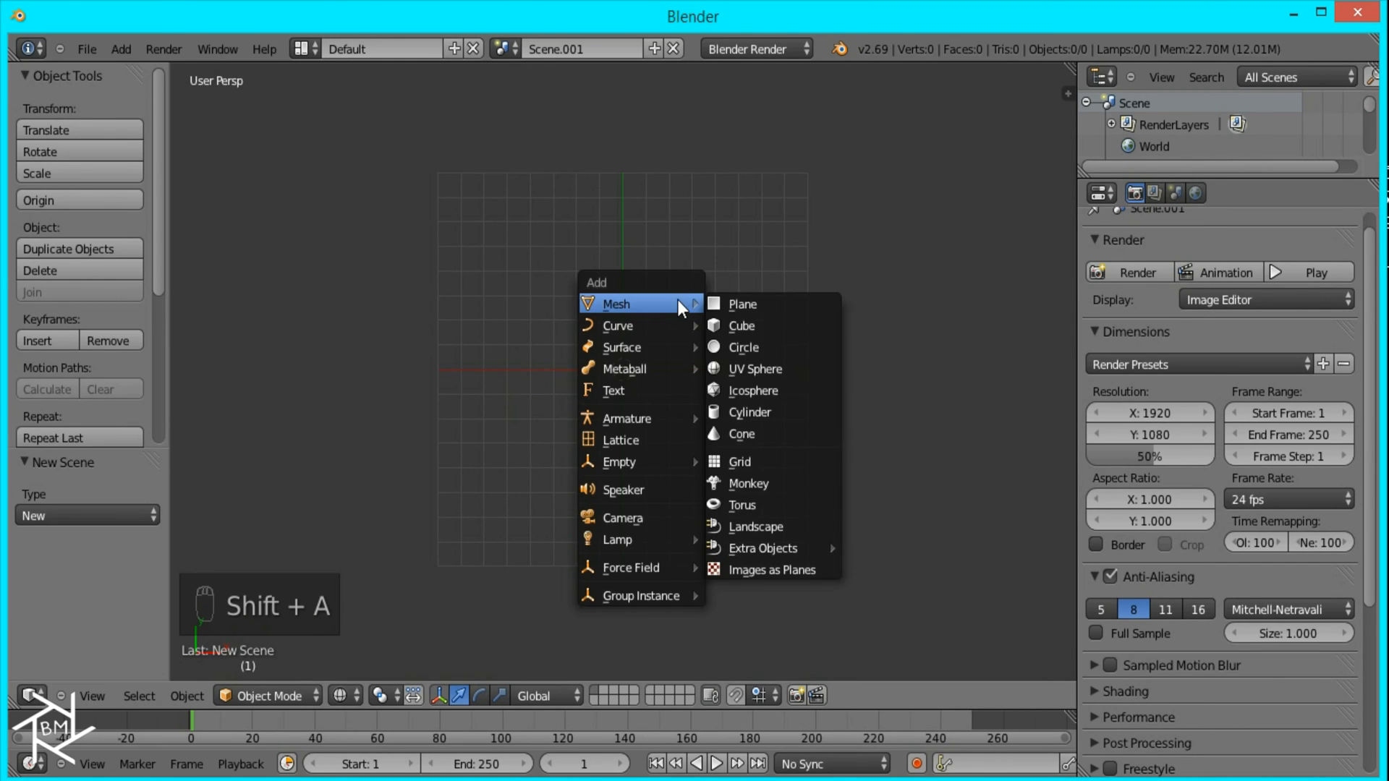
left_click(649, 515)
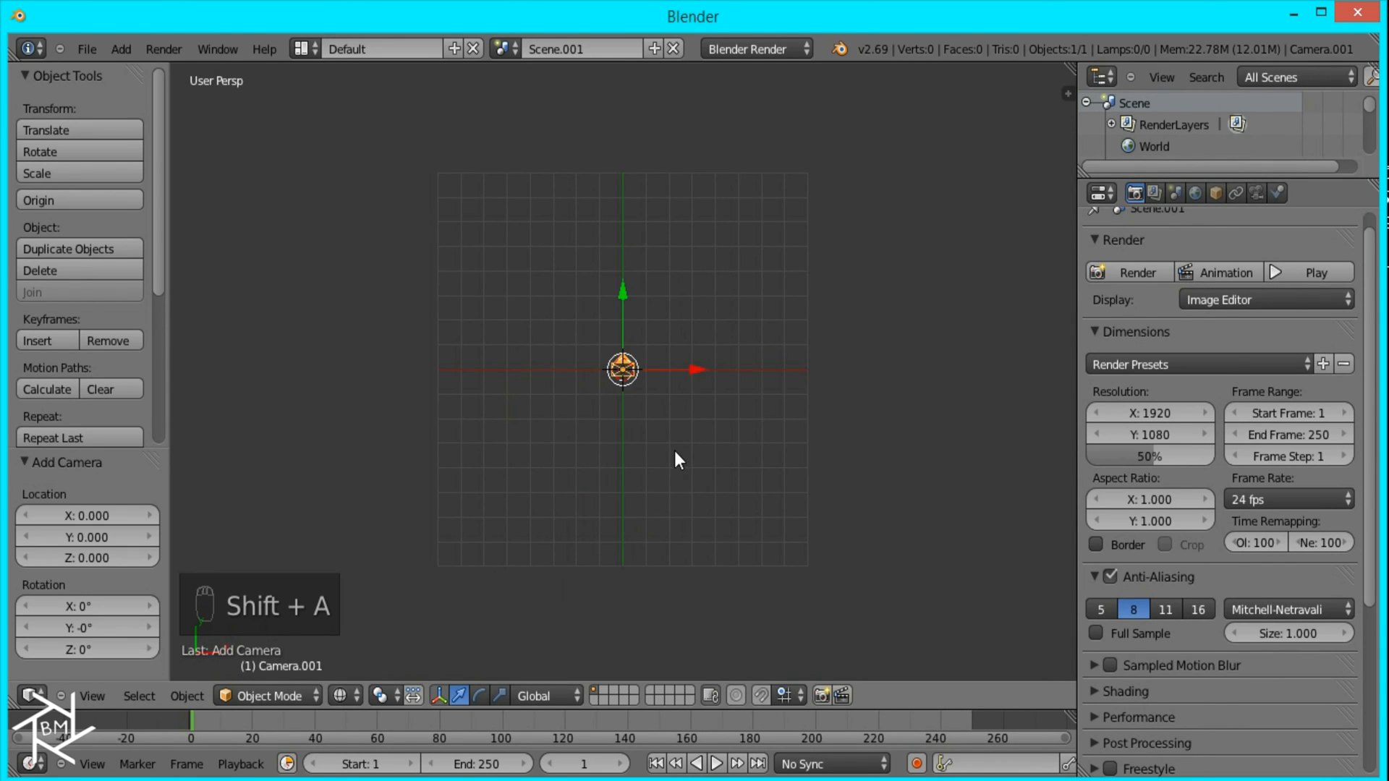
key("KP_0")
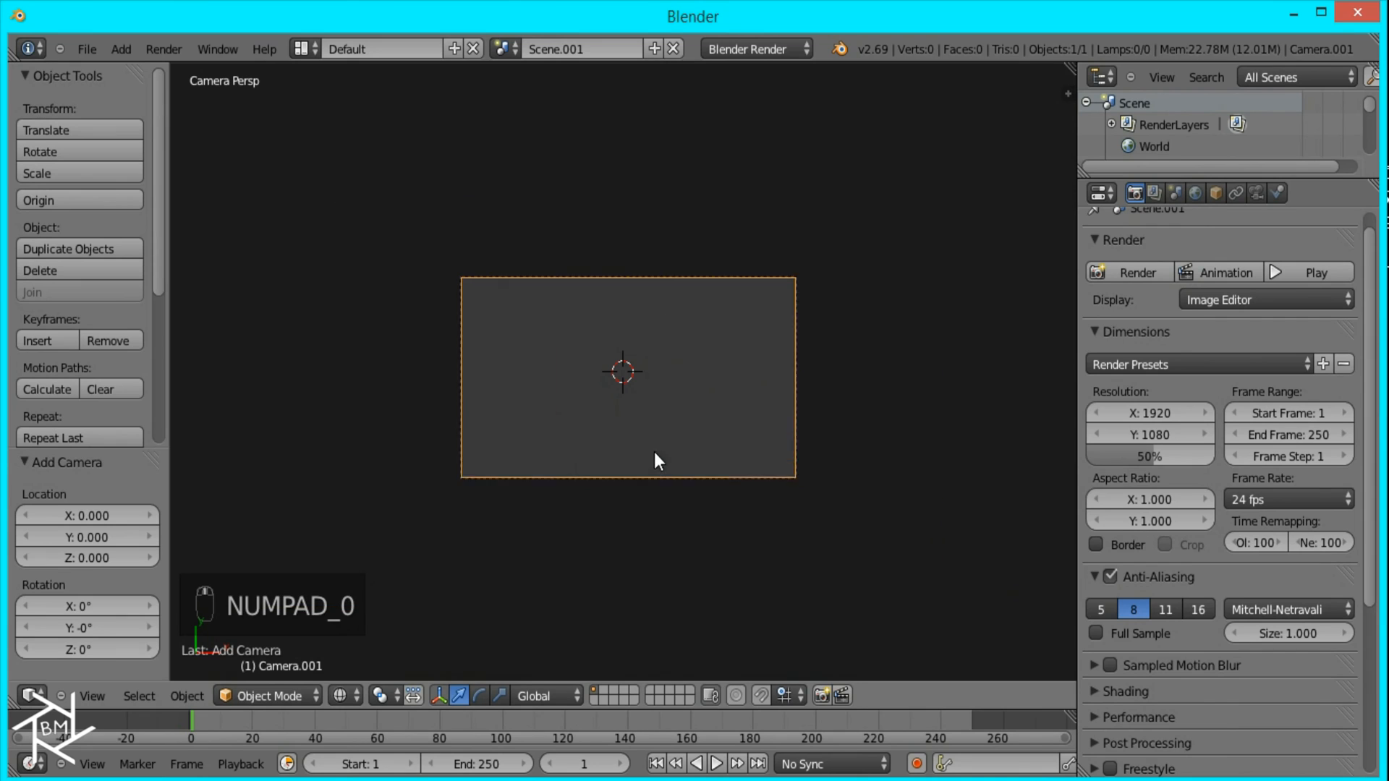
key("g")
key("z")
key("z")
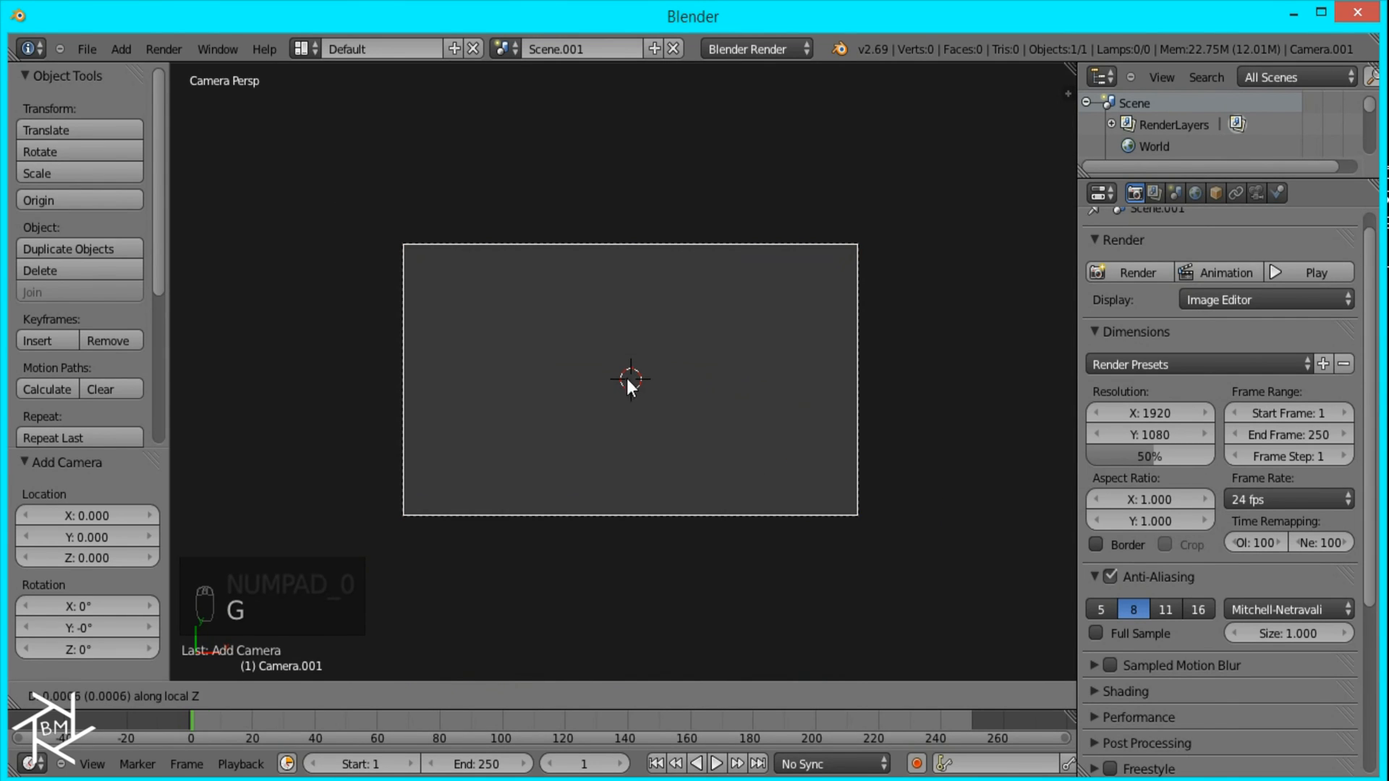
left_click(674, 546)
Step: Add a plane and scale its mesh by about 4.63, plus about 1.76 along X, so it fills the camera frame
key("shift+a")
mouse_move(597, 160)
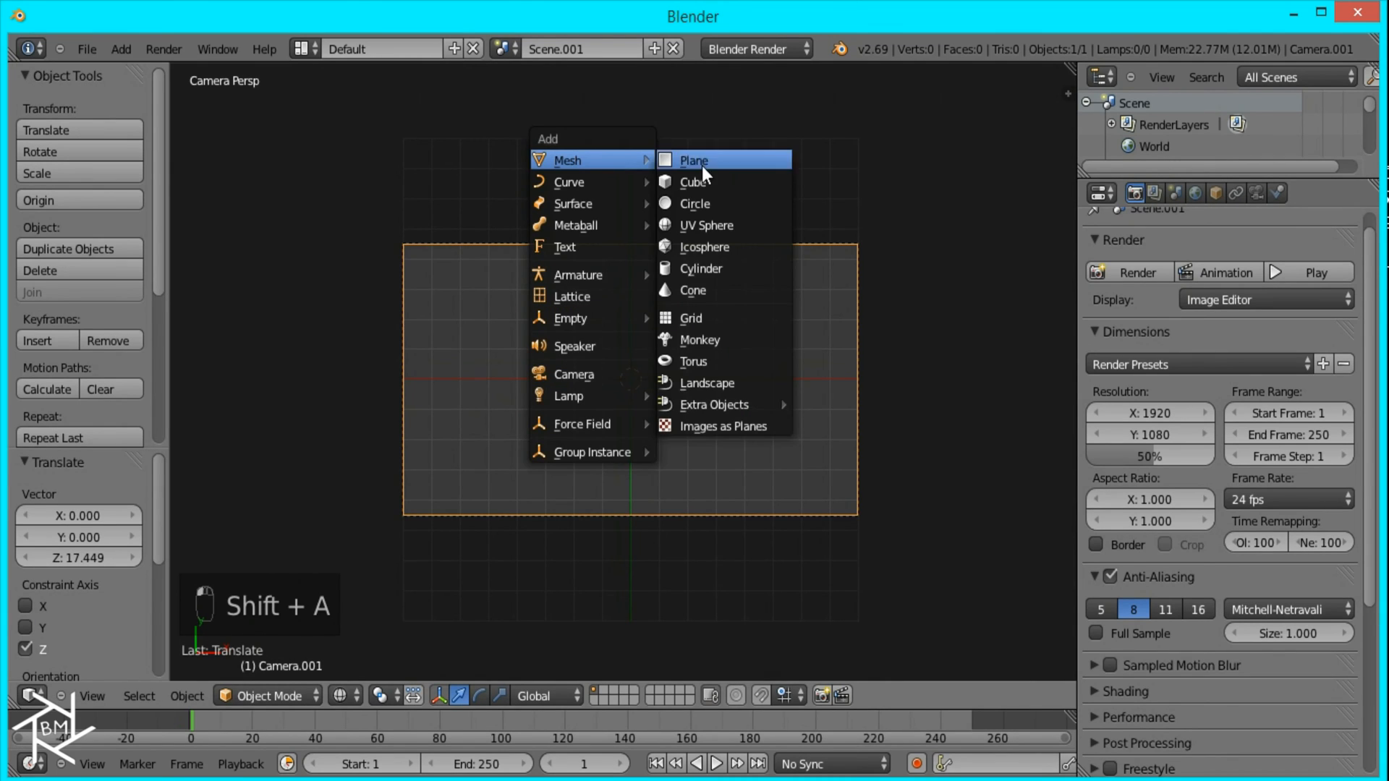
left_click(707, 160)
key("Tab")
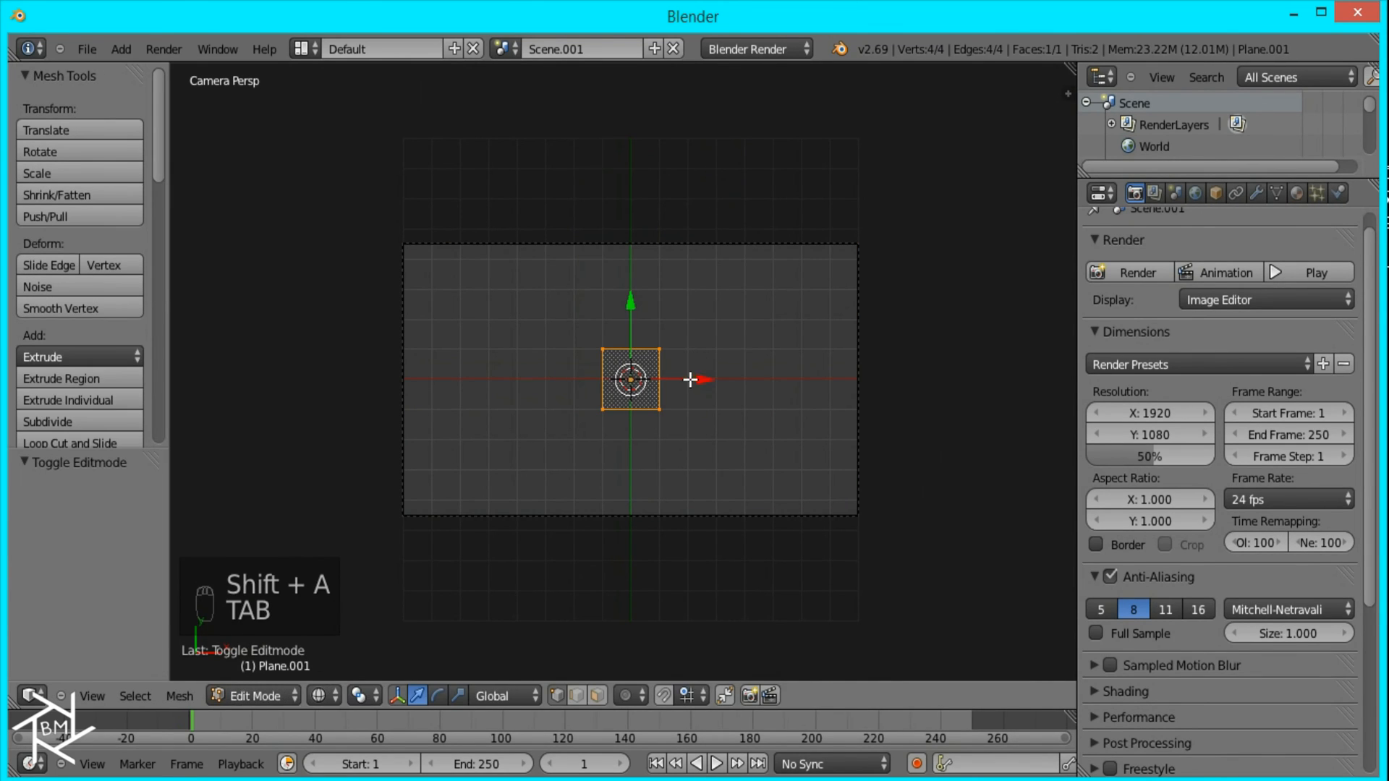
key("s")
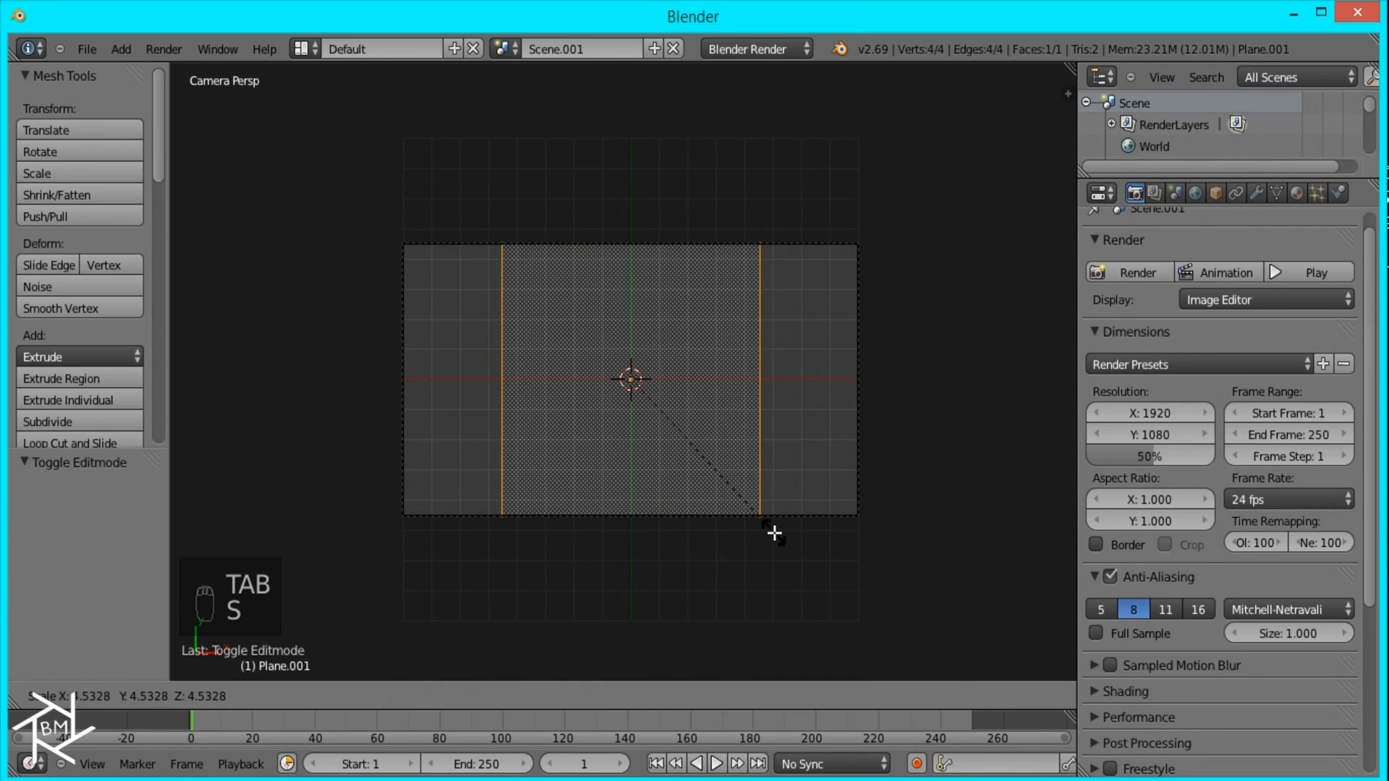
left_click(774, 539)
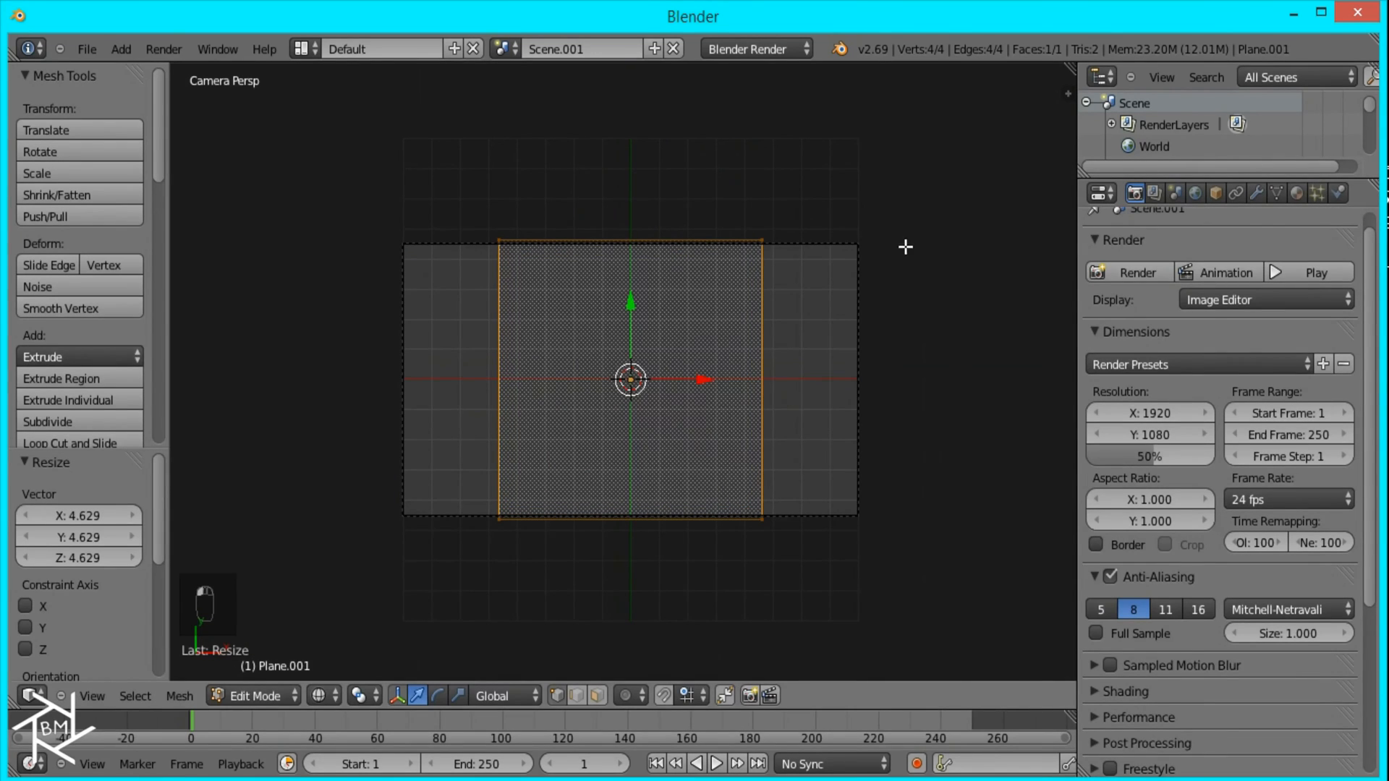
key("s")
key("x")
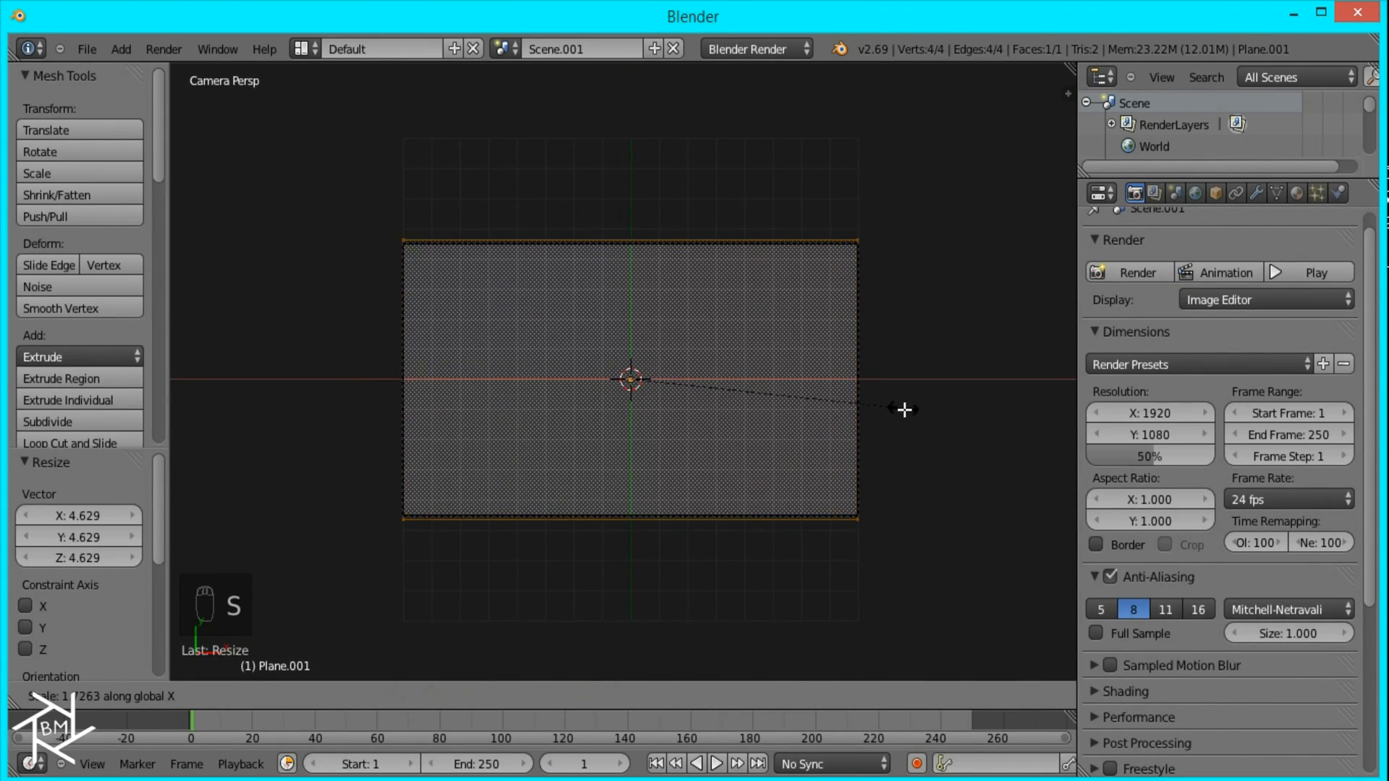
left_click(907, 411)
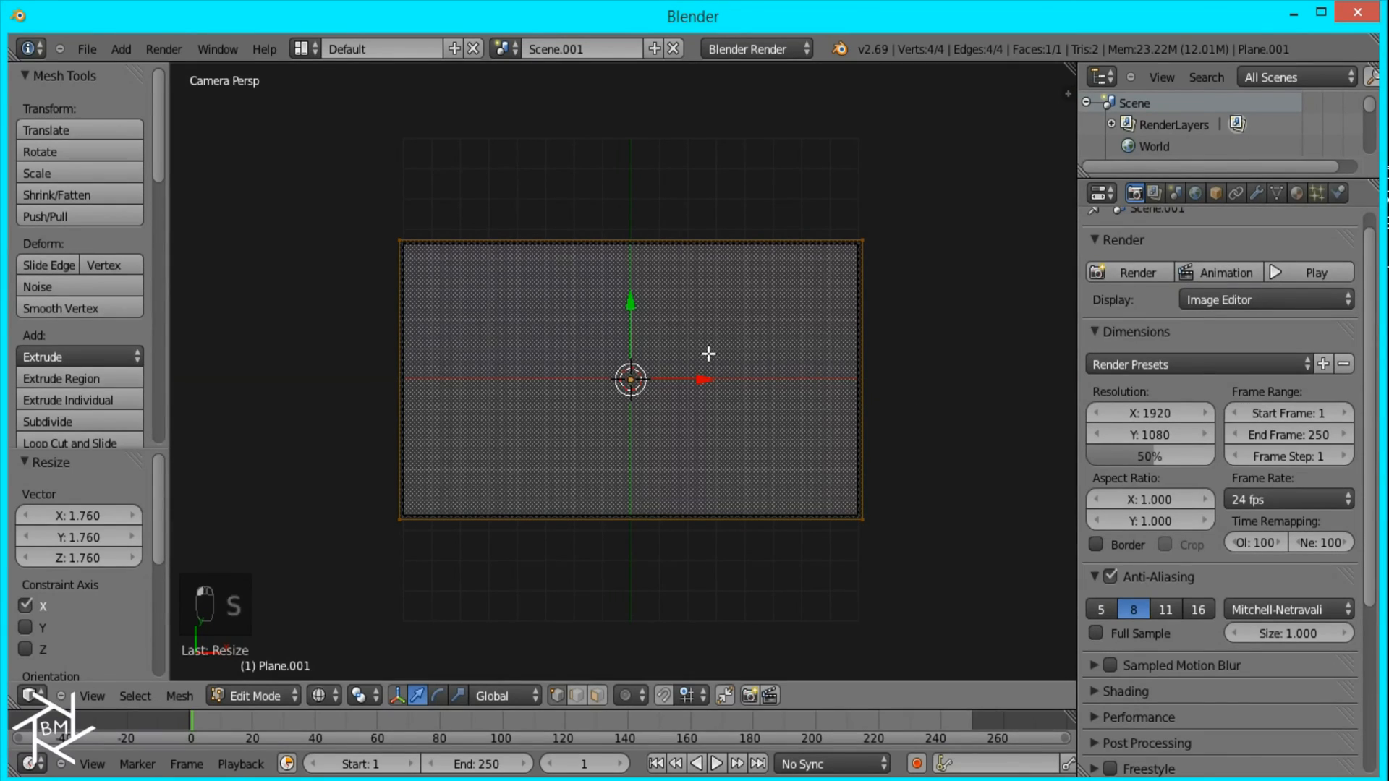
Step: Divide the plane into three equal vertical strips with two centred loop cuts
key("ctrl+r")
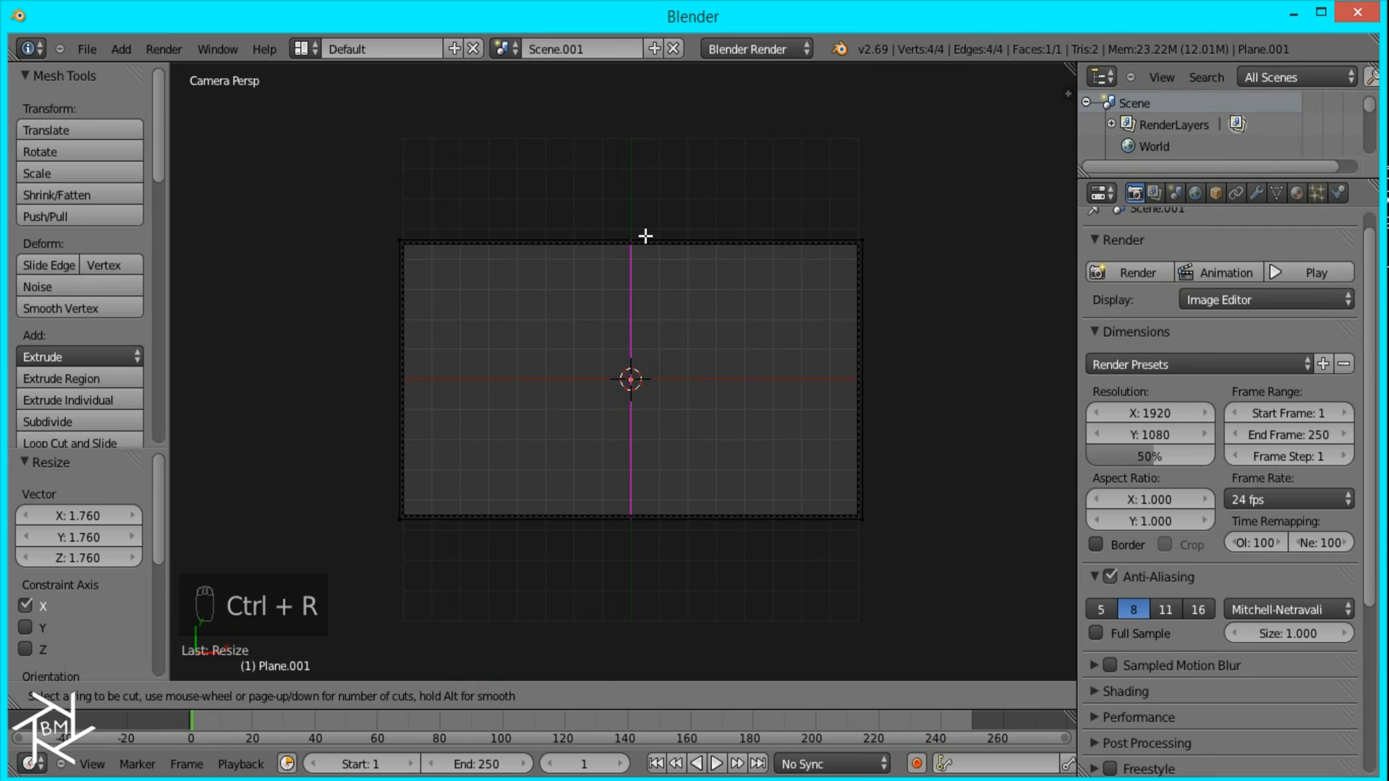
scroll(645, 236, "up", 1)
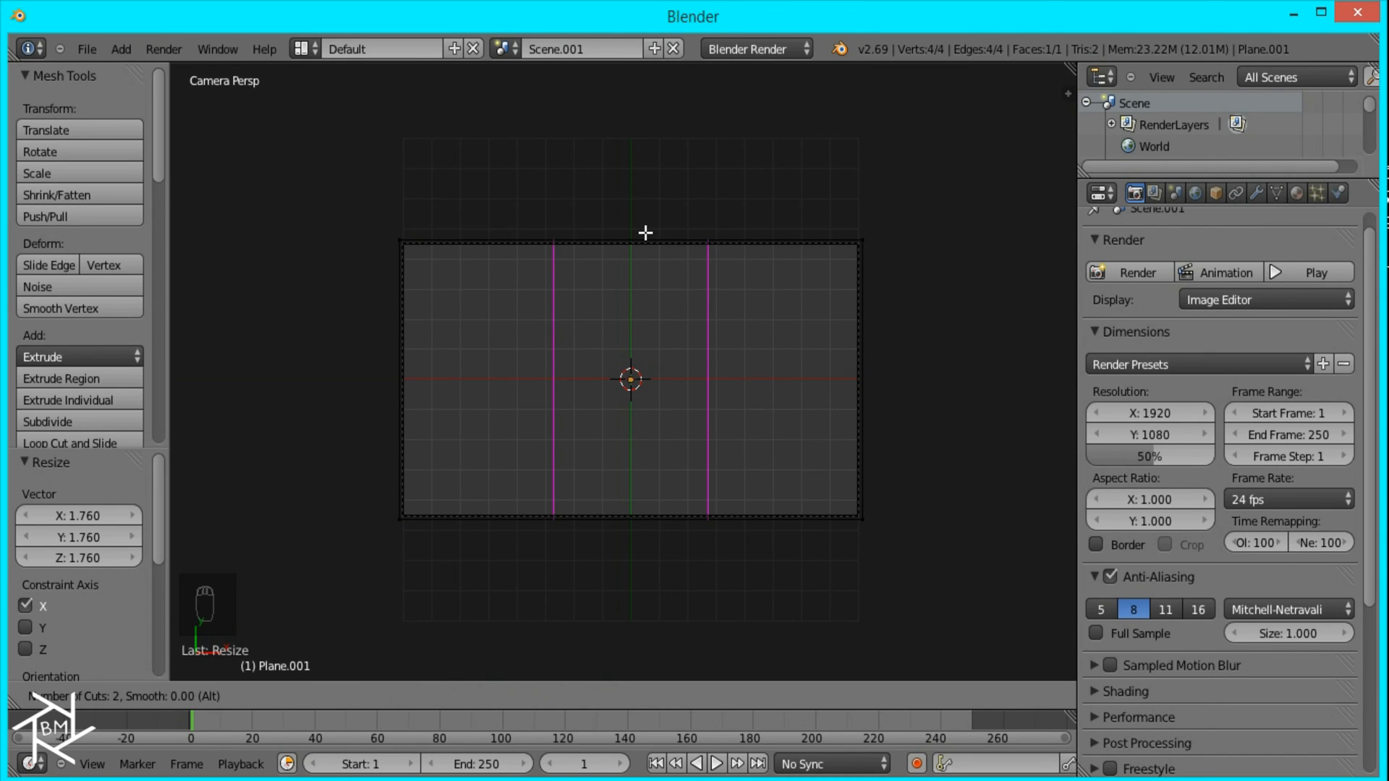
left_click(646, 232)
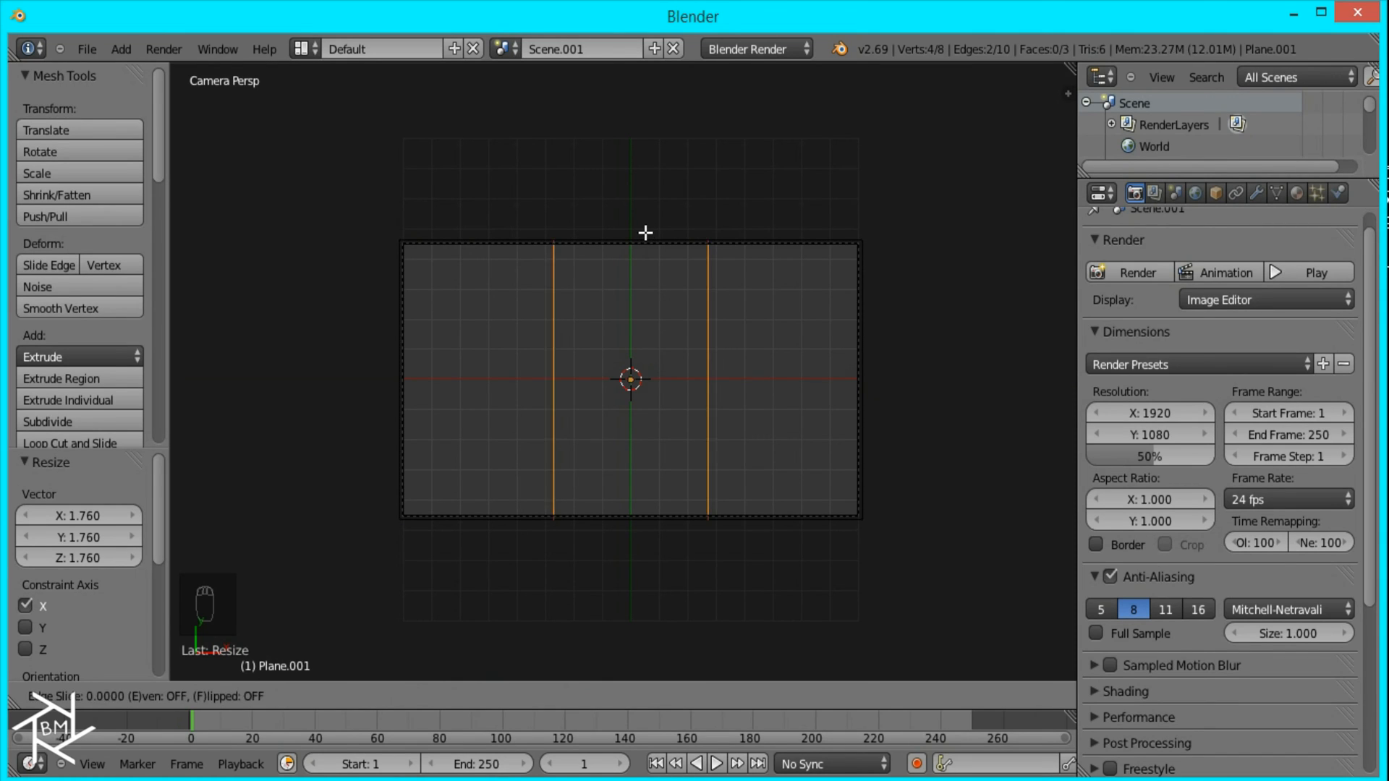
right_click(629, 280)
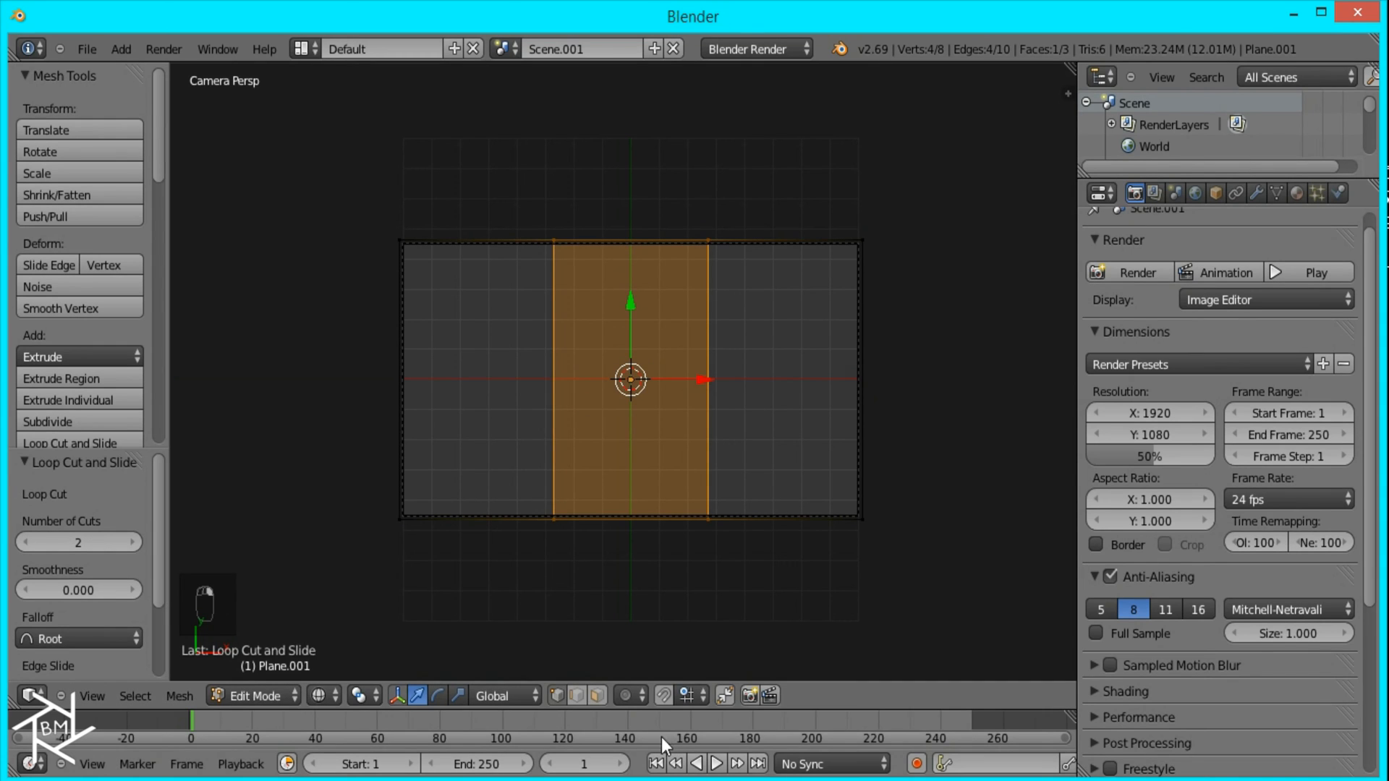
Step: Select the plane's left face and assign it a new shadeless material with a bright blue diffuse colour
left_click(596, 695)
right_click(469, 352)
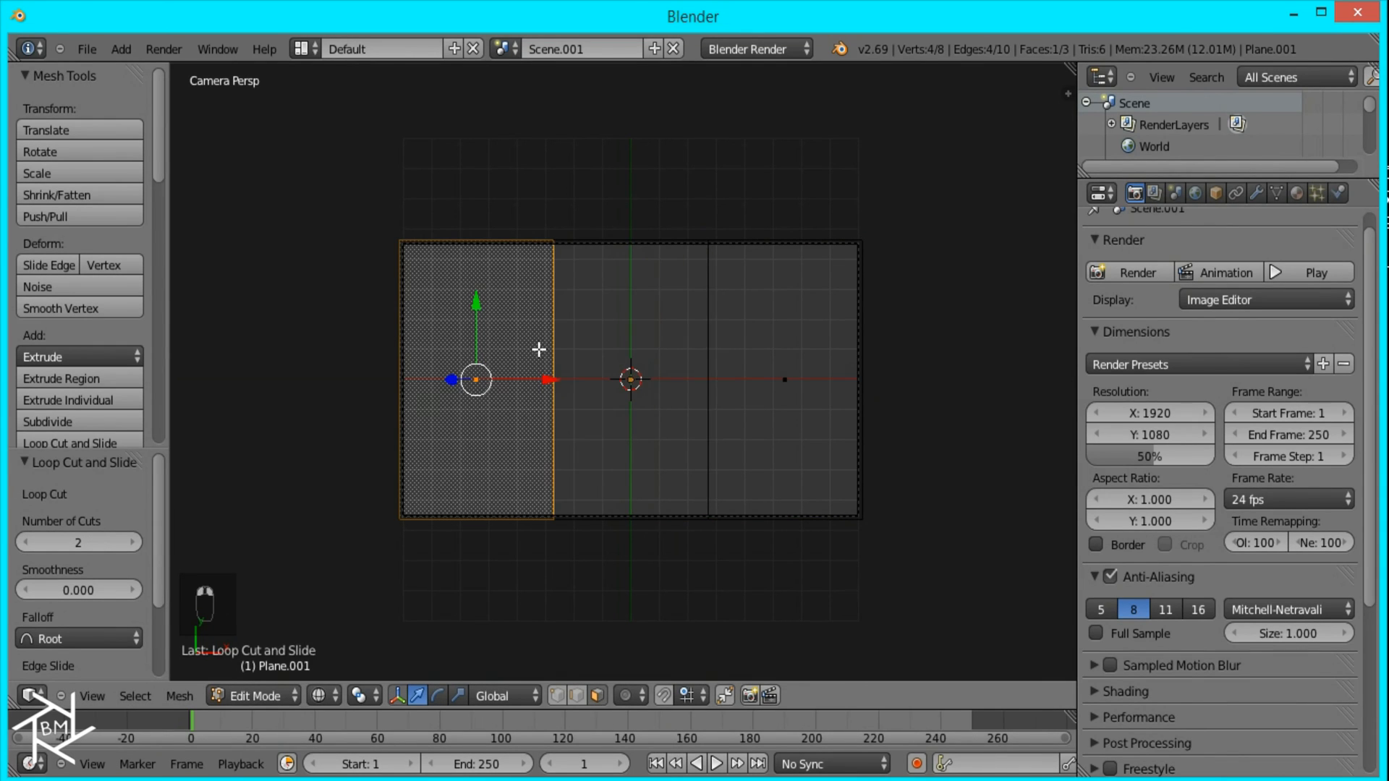
left_click(1299, 194)
left_click(1200, 368)
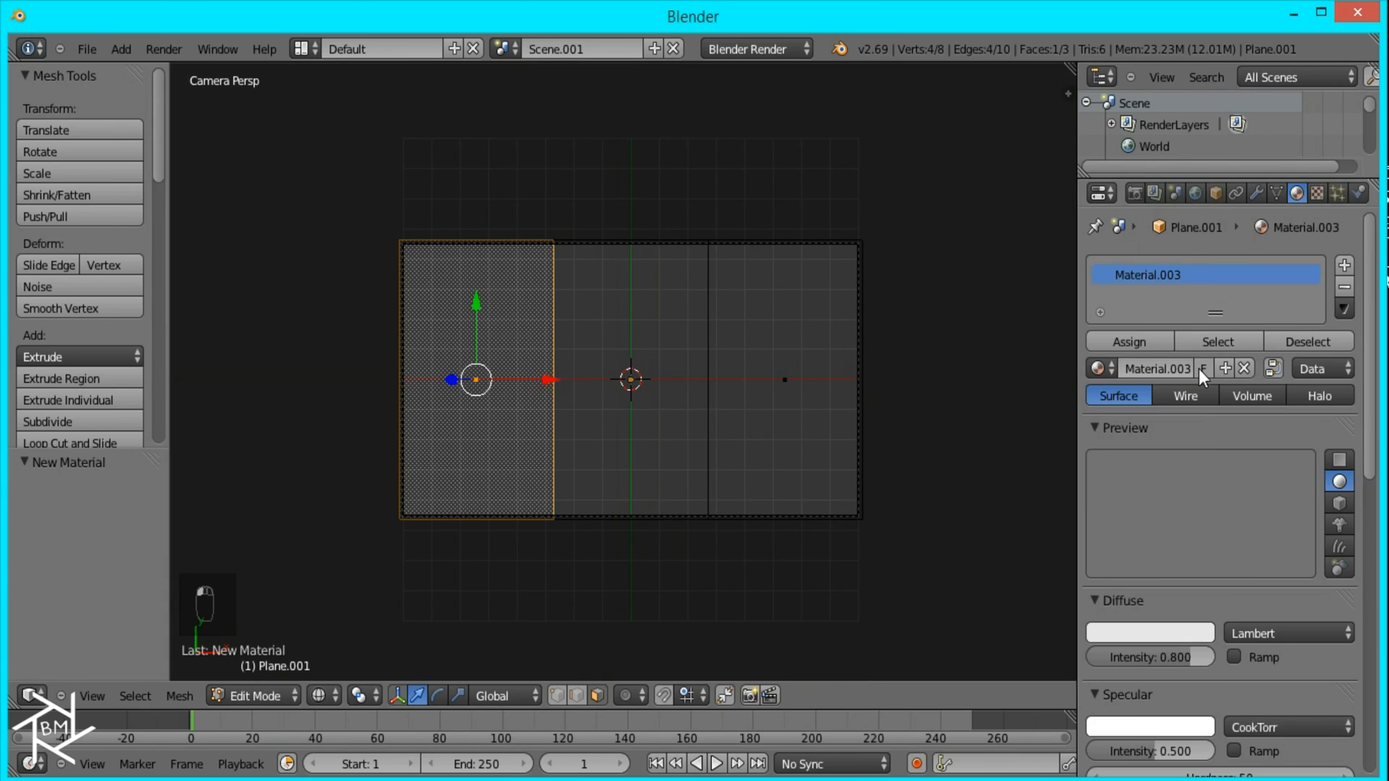
scroll(1234, 510, "down", 5)
left_click(1139, 456)
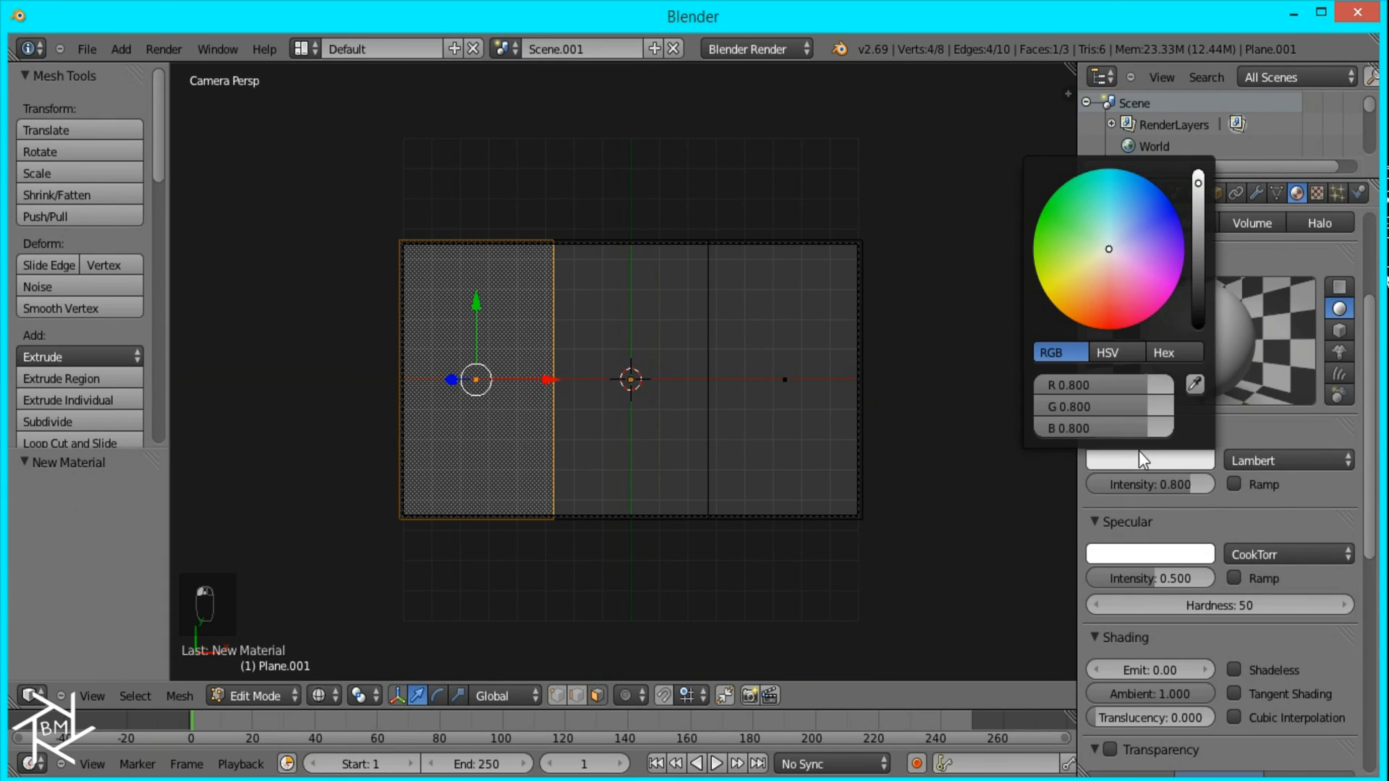
left_click_drag(1110, 227, 1199, 154)
left_click(1234, 670)
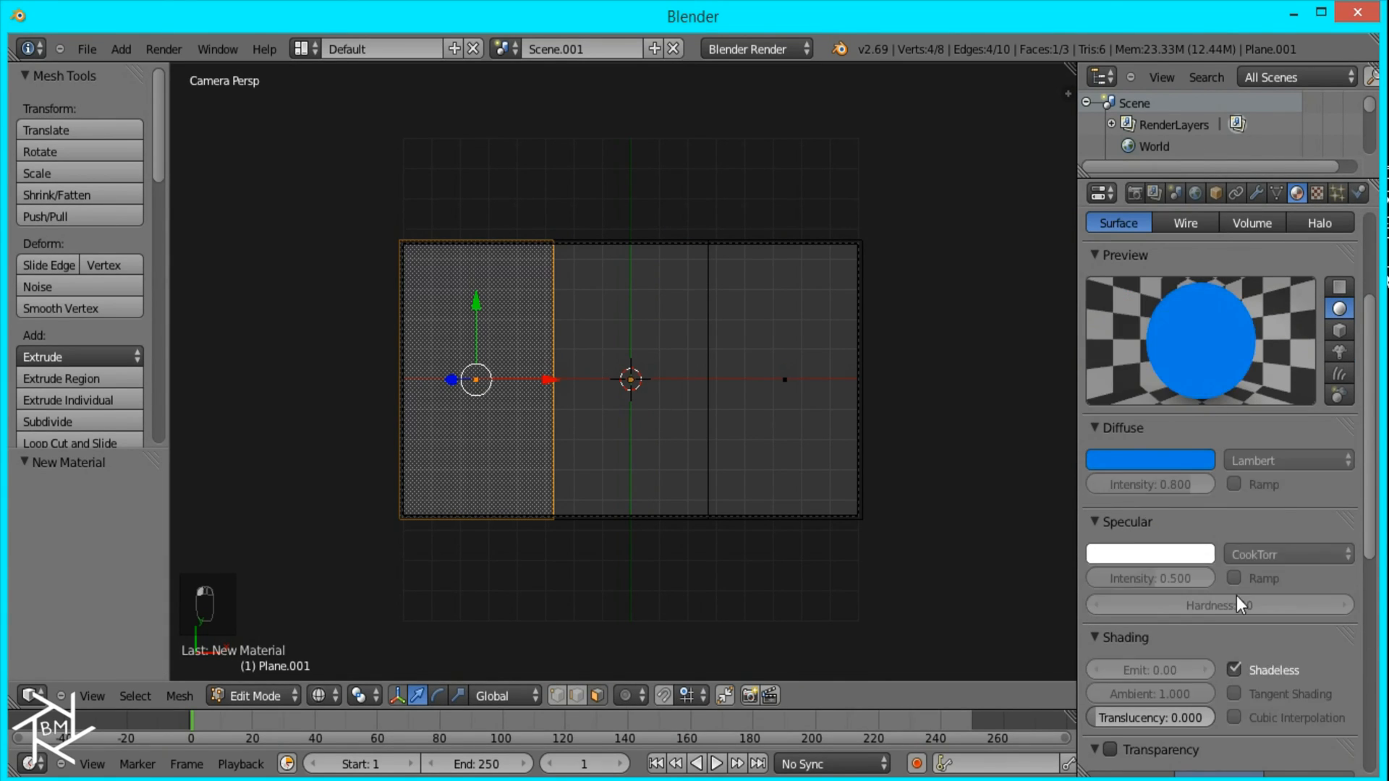
scroll(1216, 506, "up", 5)
left_click(1144, 291)
Step: Create a second shadeless material with a magenta diffuse colour and assign it to the plane's middle face
right_click(631, 434)
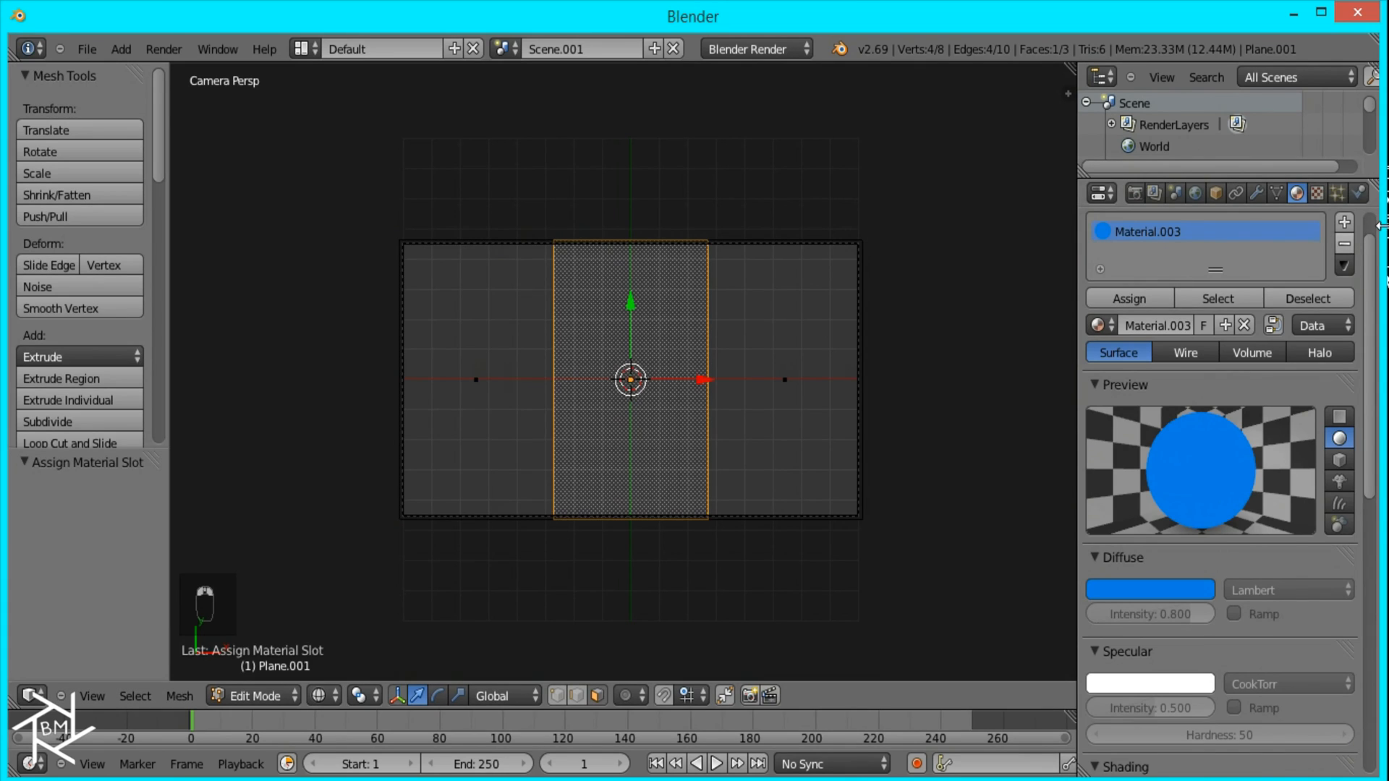
left_click(1344, 222)
left_click(1198, 325)
left_click(1178, 585)
left_click(1178, 412)
scroll(1245, 506, "down", 5)
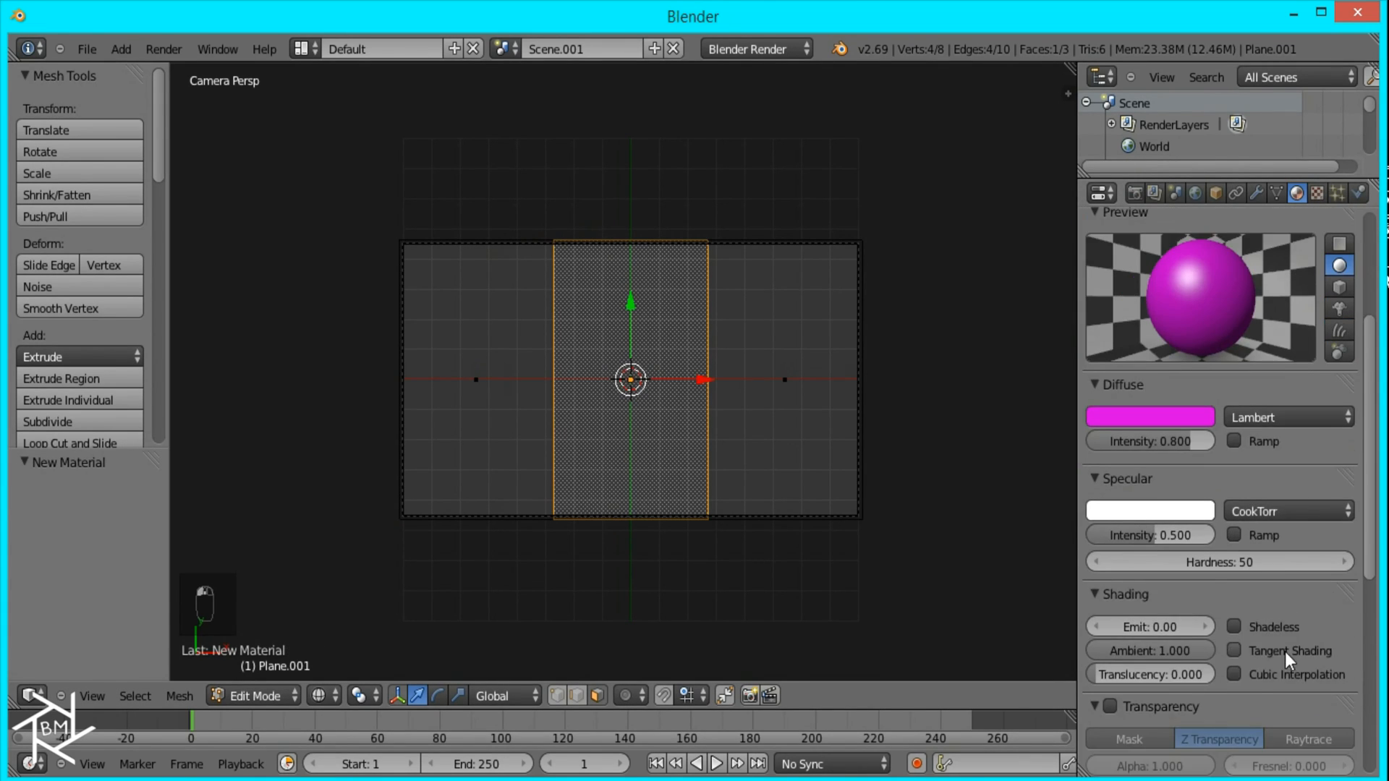
left_click(1255, 622)
scroll(1201, 448, "up", 5)
left_click(1135, 290)
Step: Create a third shadeless material with a purple diffuse colour and assign it to the plane's right face
right_click(760, 388)
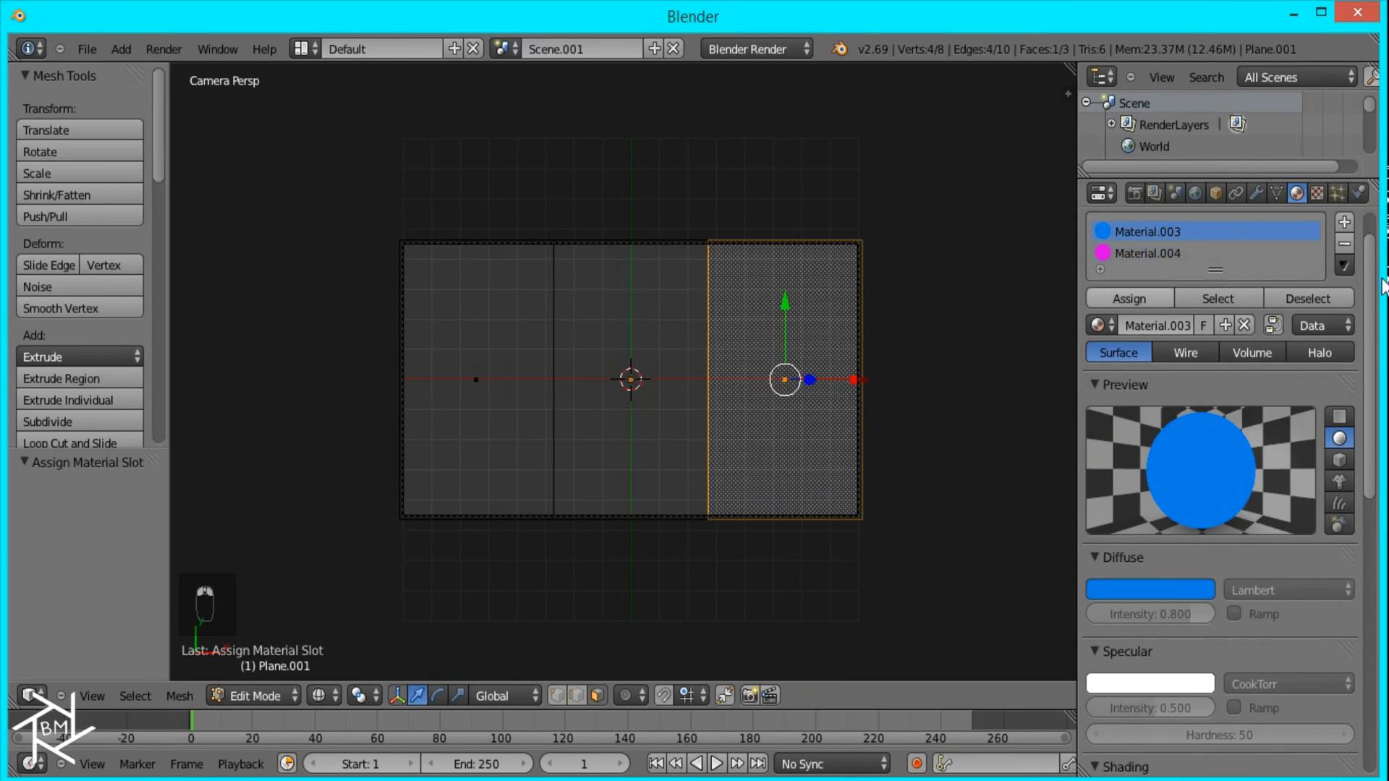
left_click(1344, 222)
left_click(1161, 346)
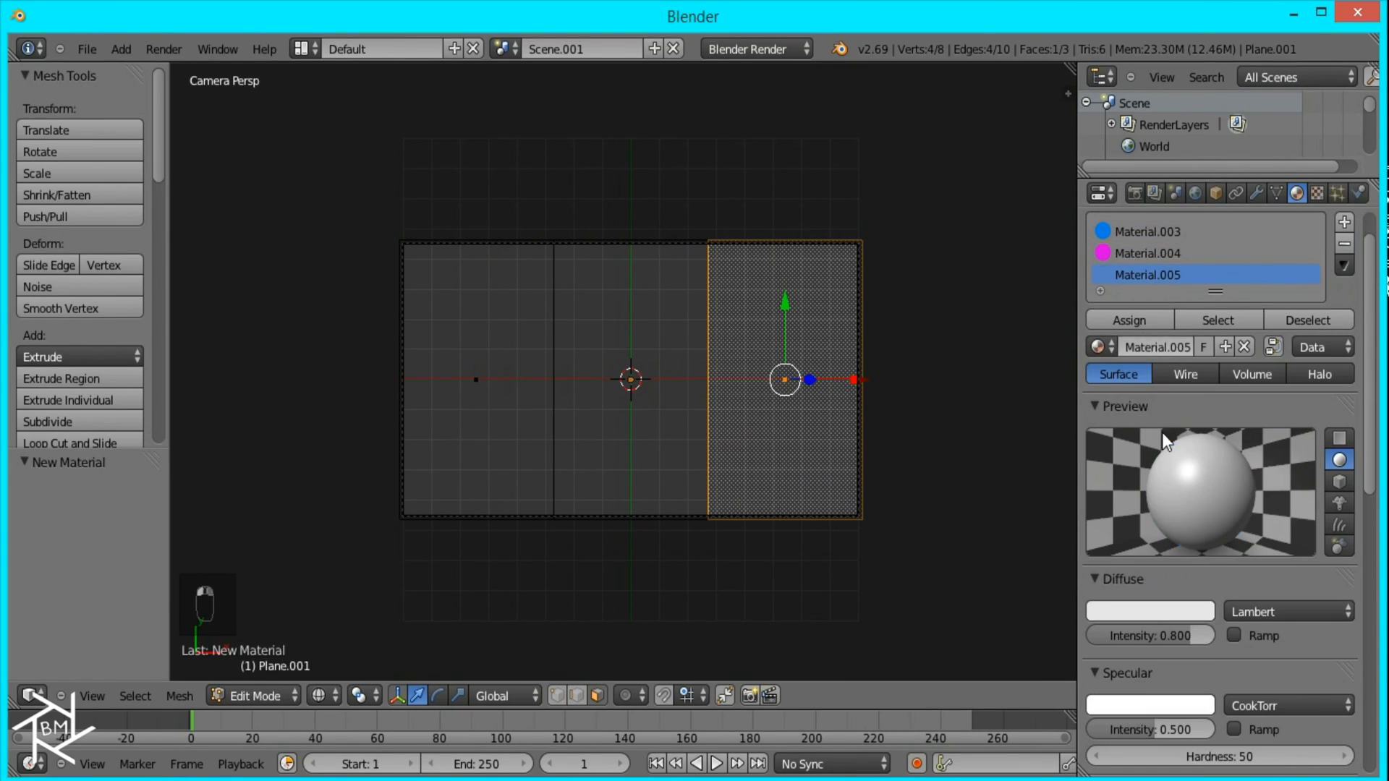
left_click(1147, 612)
left_click_drag(1163, 440, 1211, 398)
scroll(1303, 622, "down", 3)
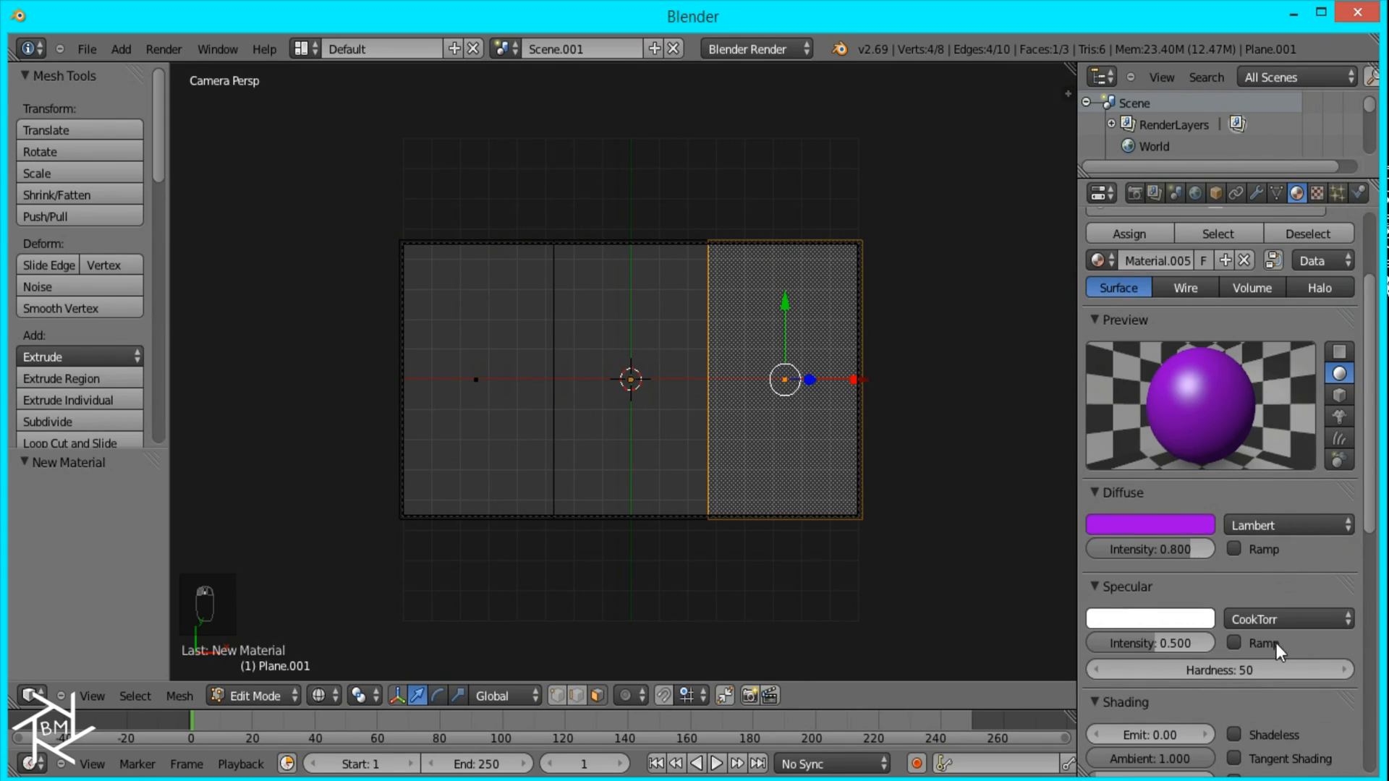
scroll(1251, 623, "up", 4)
left_click(1129, 364)
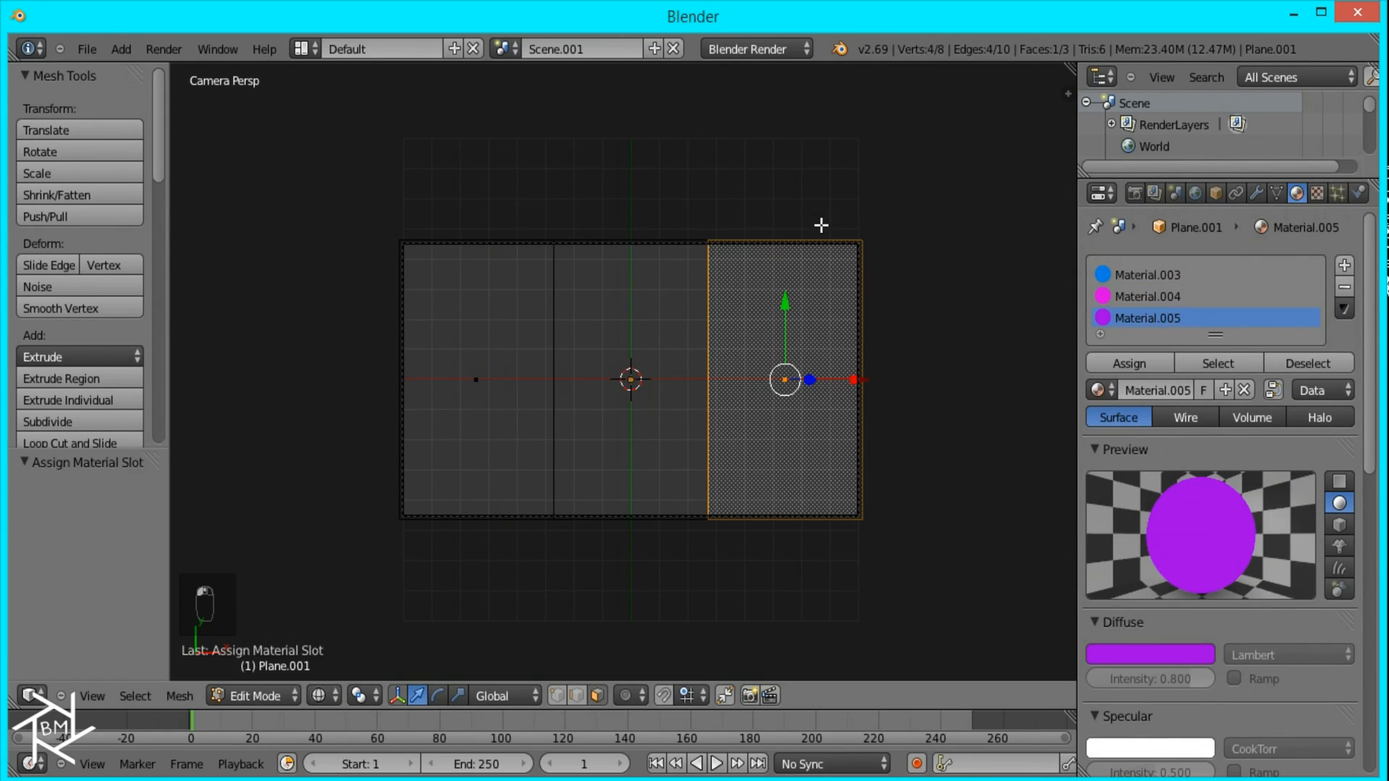
Step: Return the striped plane to Object Mode and render the scene
key("Tab")
left_click(1134, 192)
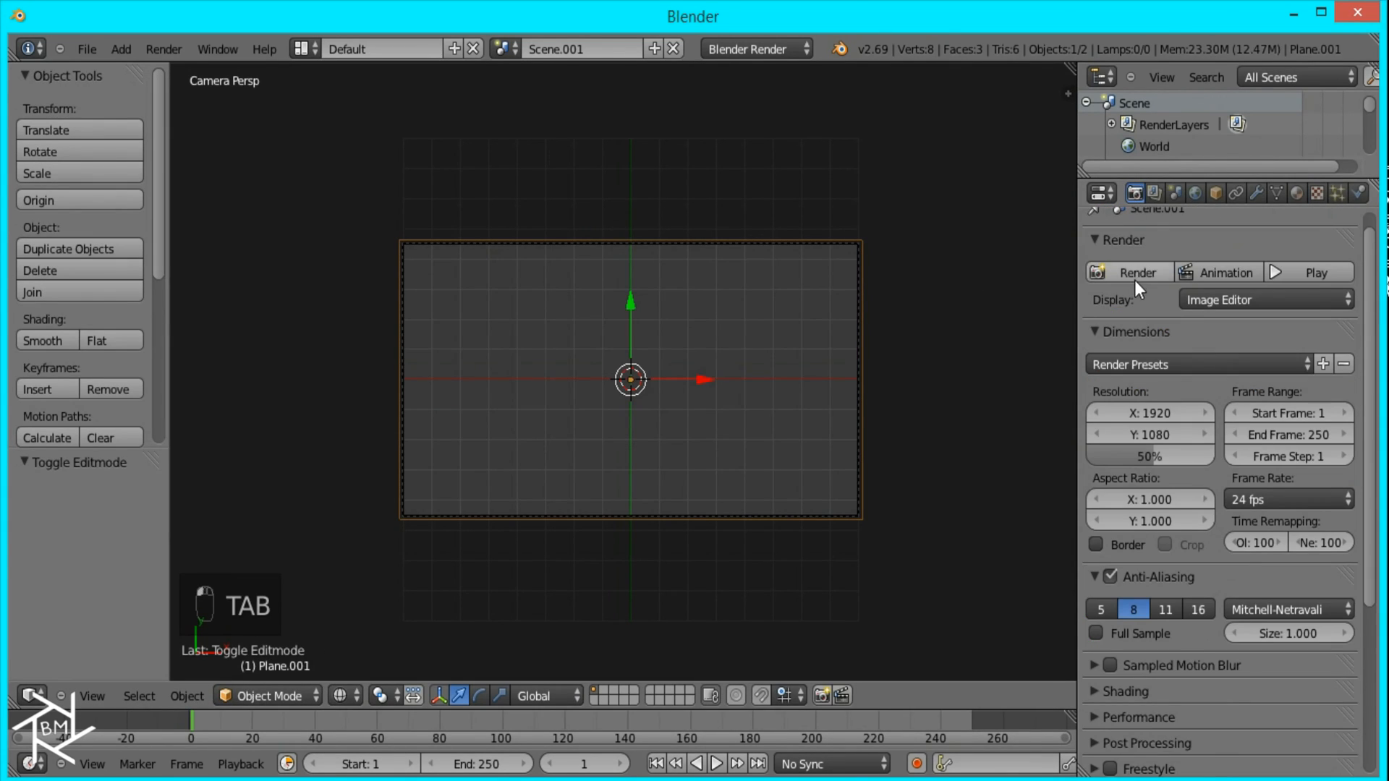
left_click(1134, 277)
Step: Switch to the Compositing layout, enable nodes and the backdrop, then change to Scene.001 and enable its compositing nodes
left_click(299, 48)
left_click(347, 127)
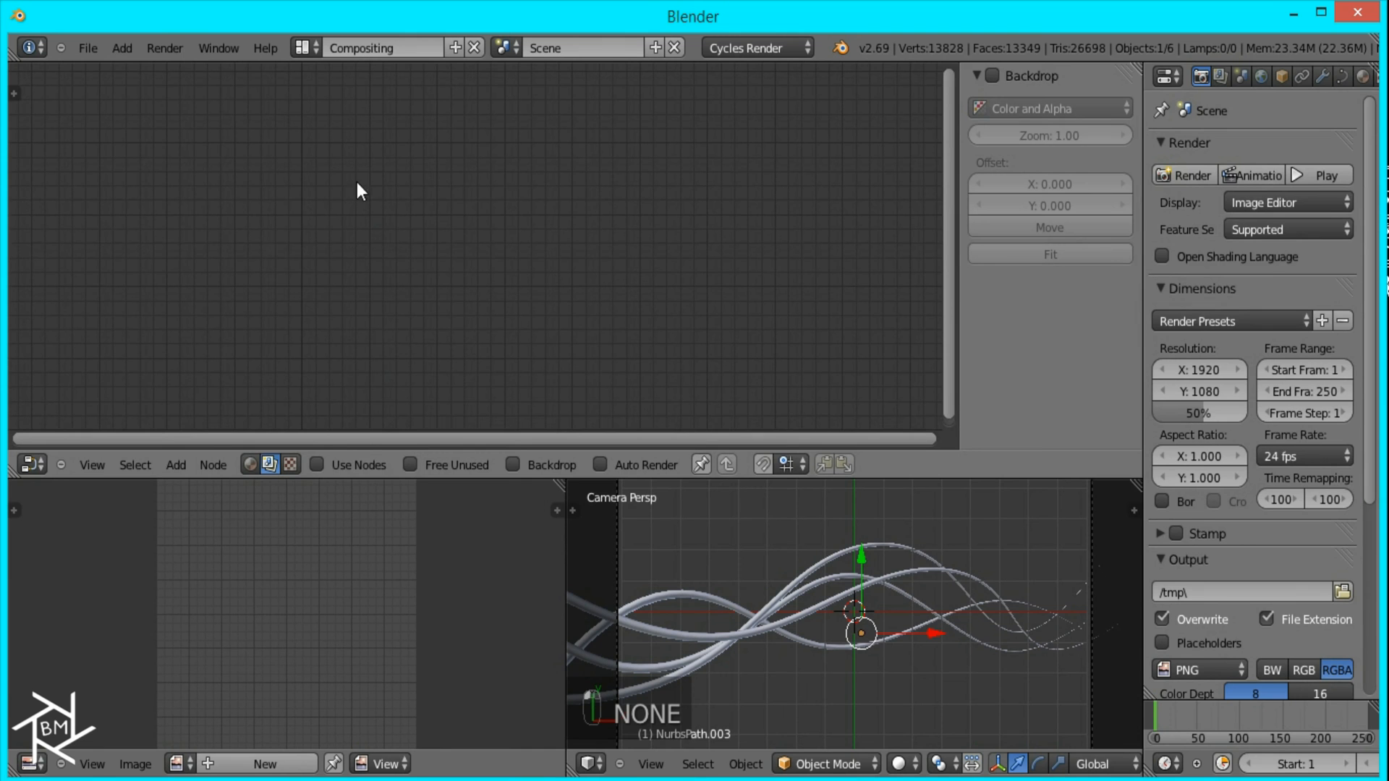
left_click(345, 466)
left_click(513, 465)
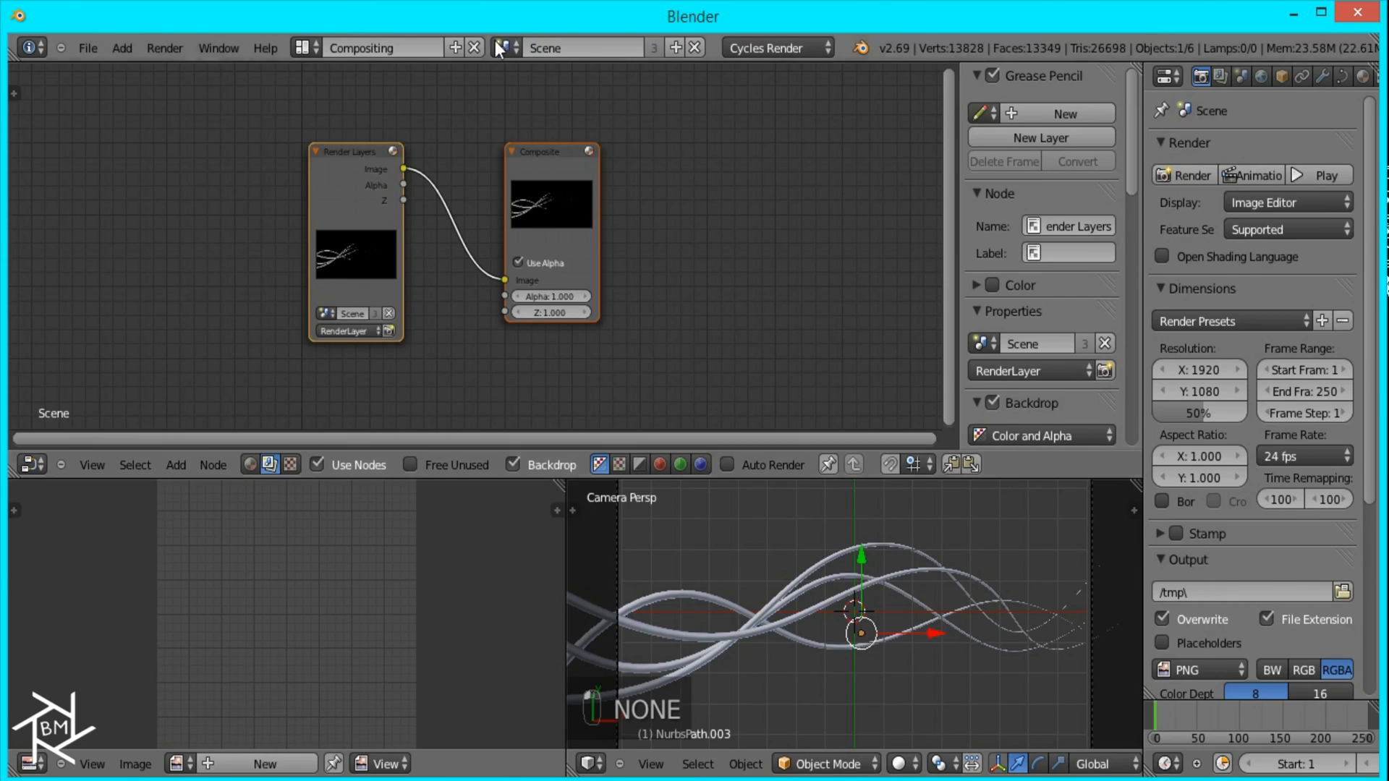
left_click(501, 46)
left_click(532, 103)
left_click(318, 465)
Step: Spread the Render Layers and Composite nodes far apart and maximize the node editor
left_click(370, 215)
left_click_drag(310, 220, 123, 168)
left_click_drag(523, 206, 837, 195)
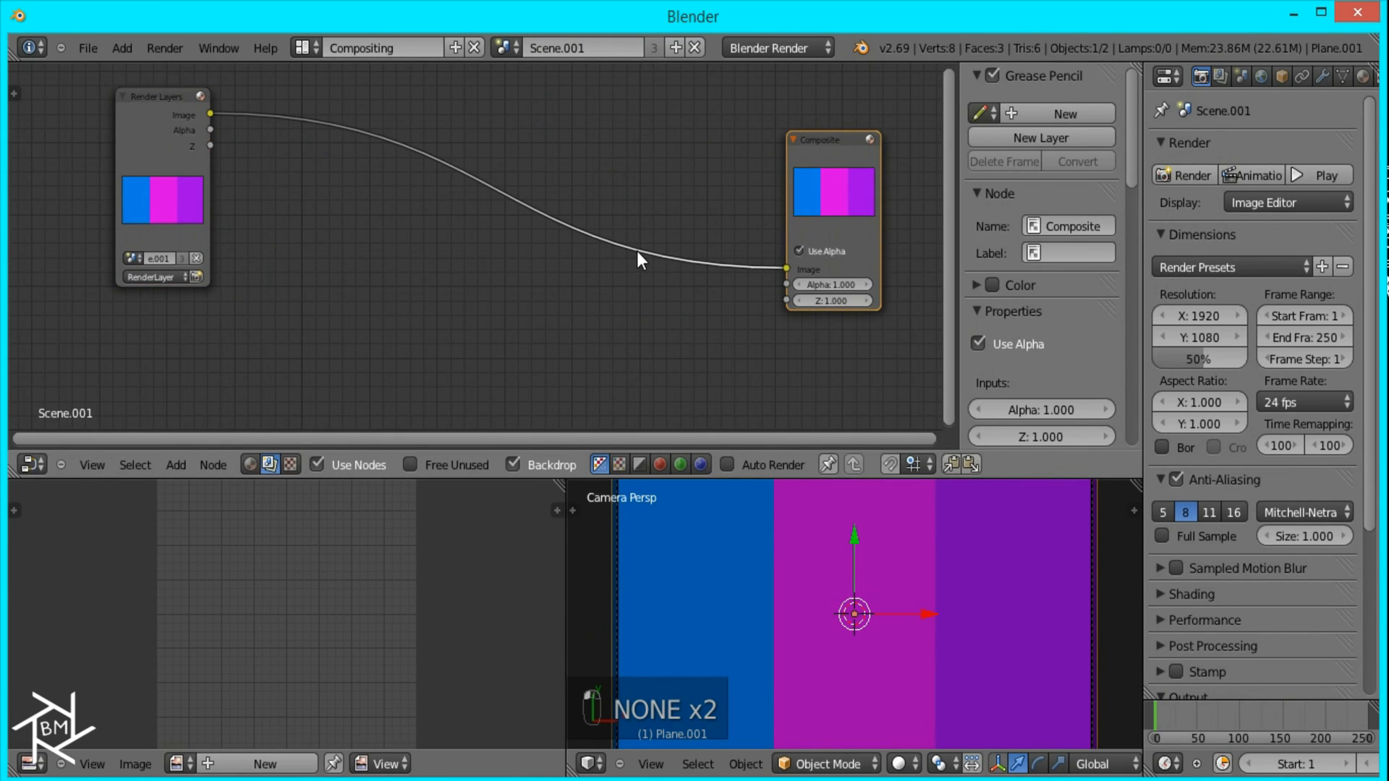
key("ctrl+Up")
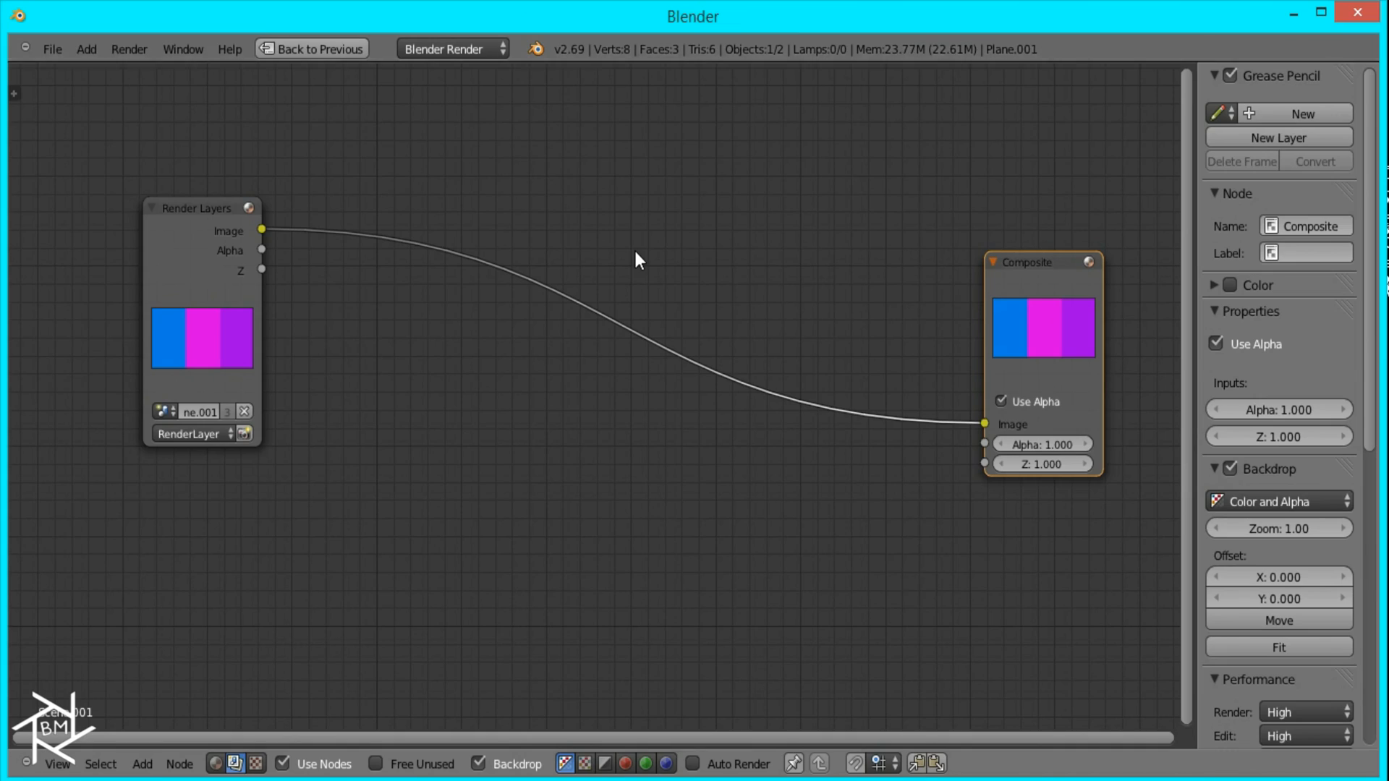
left_click(241, 231)
key("g")
left_click(231, 374)
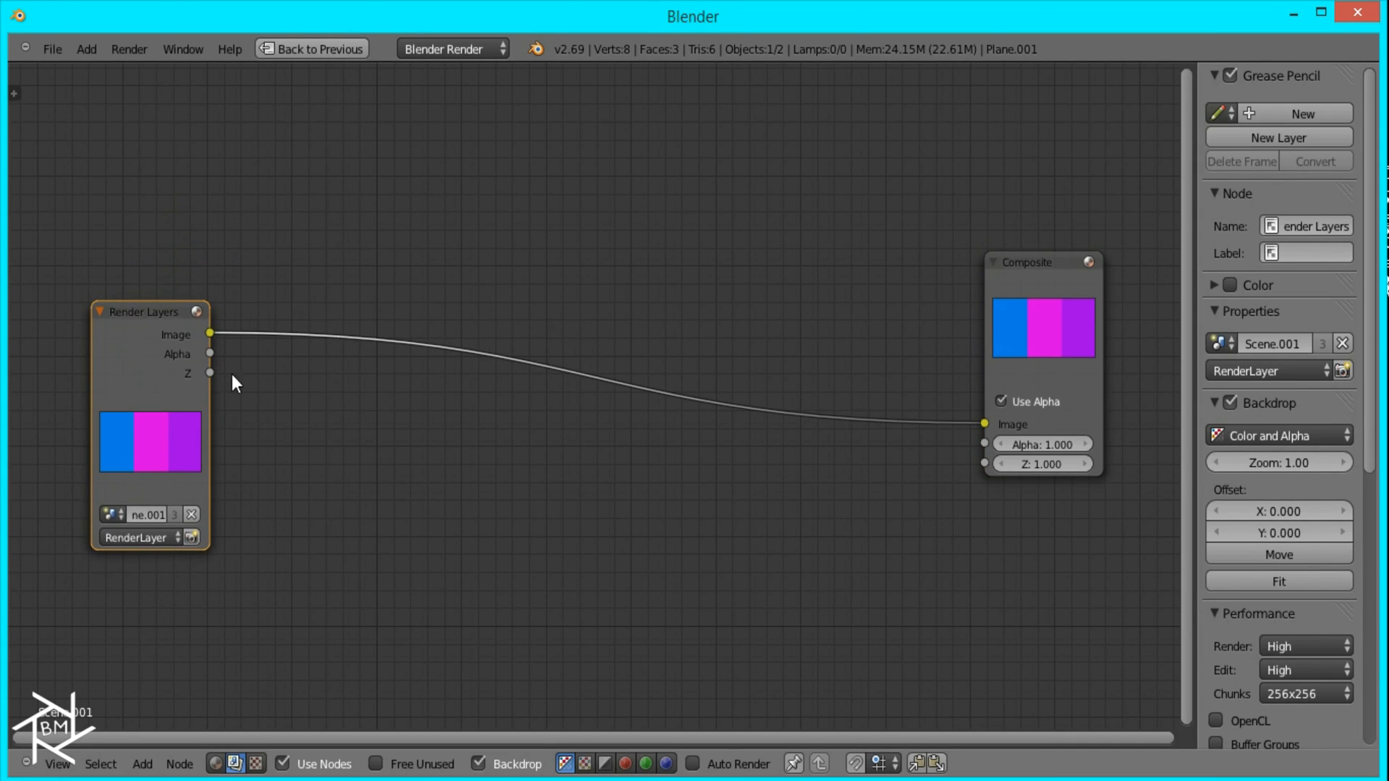
Step: Insert a Blur filter node on the link between the Render Layers and Composite nodes
key("shift+a")
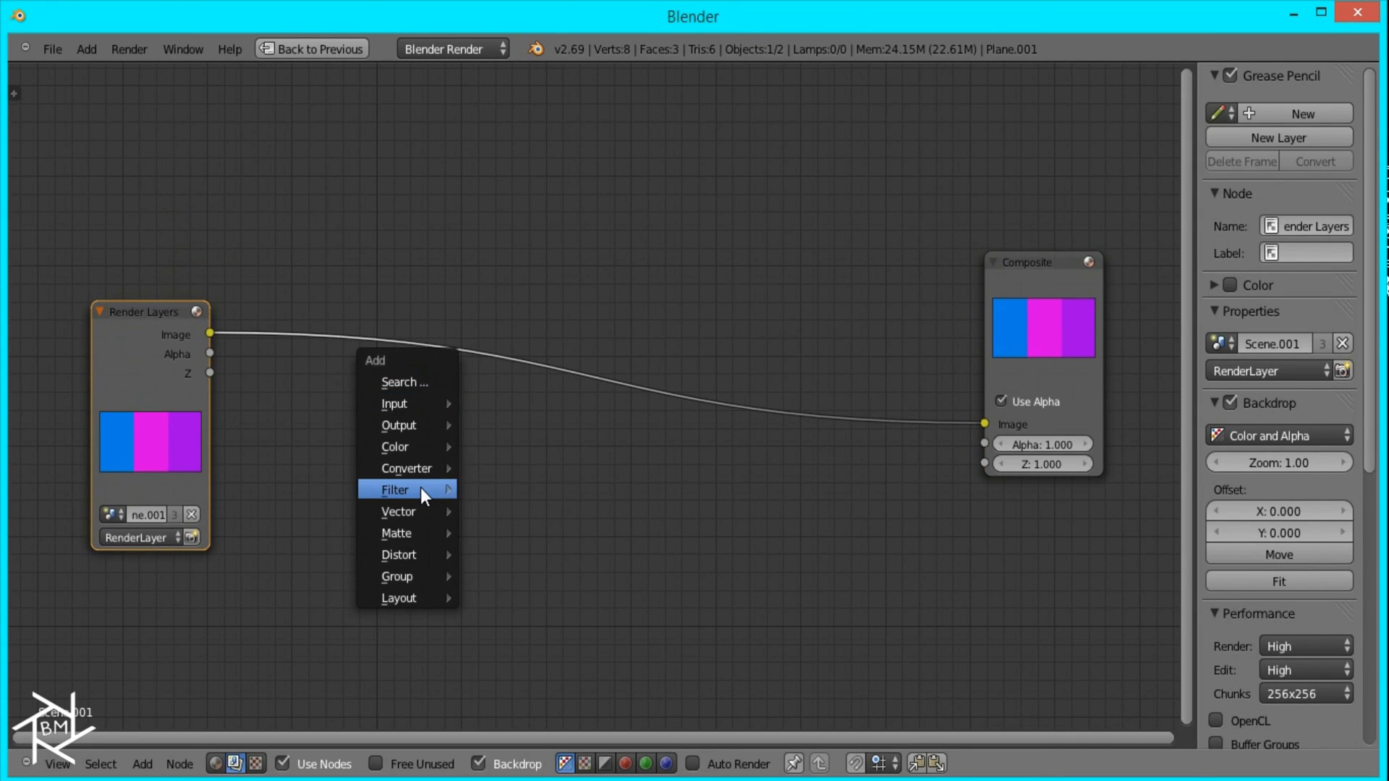
mouse_move(422, 490)
left_click(492, 229)
left_click(356, 229)
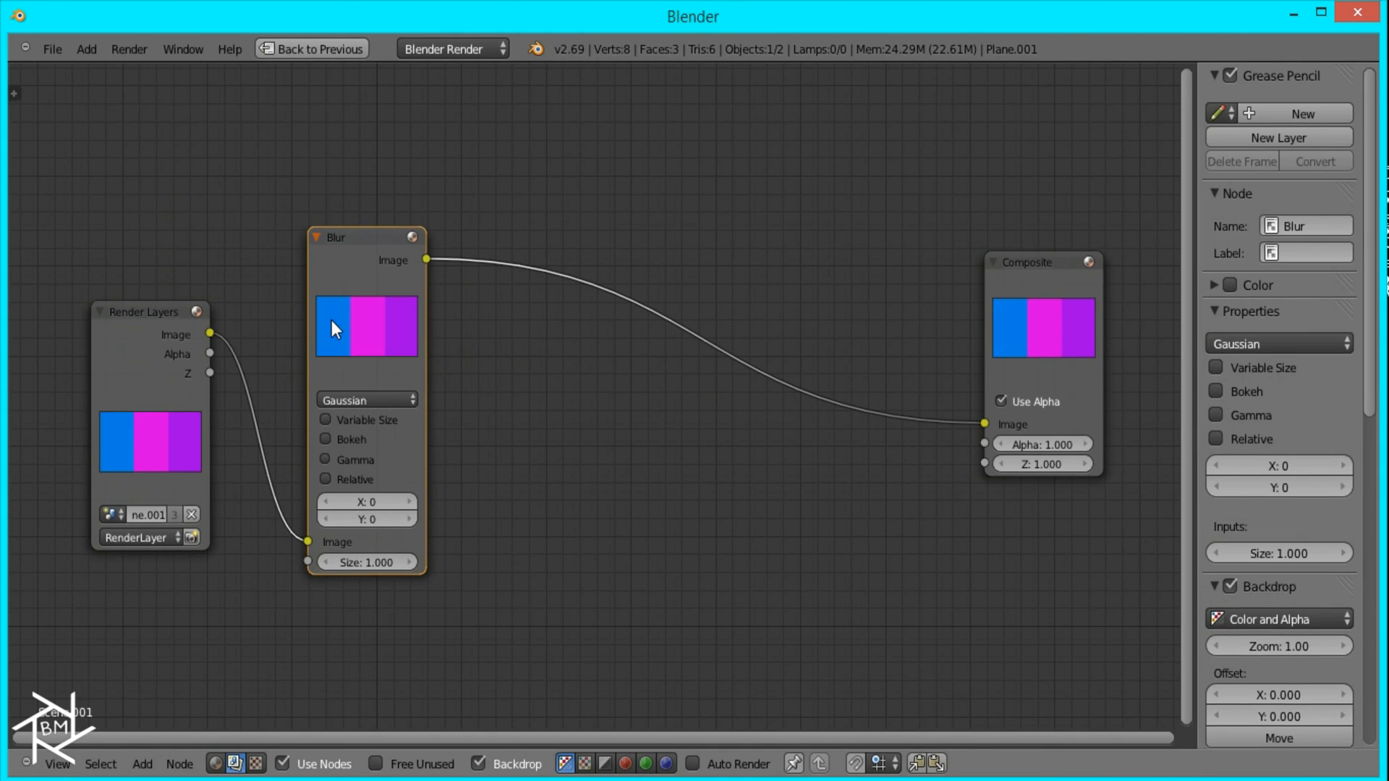
Step: Set the Blur node to Fast Gaussian with Relative enabled, aspect correction Y and an X blur of 10%
left_click(352, 400)
left_click(362, 282)
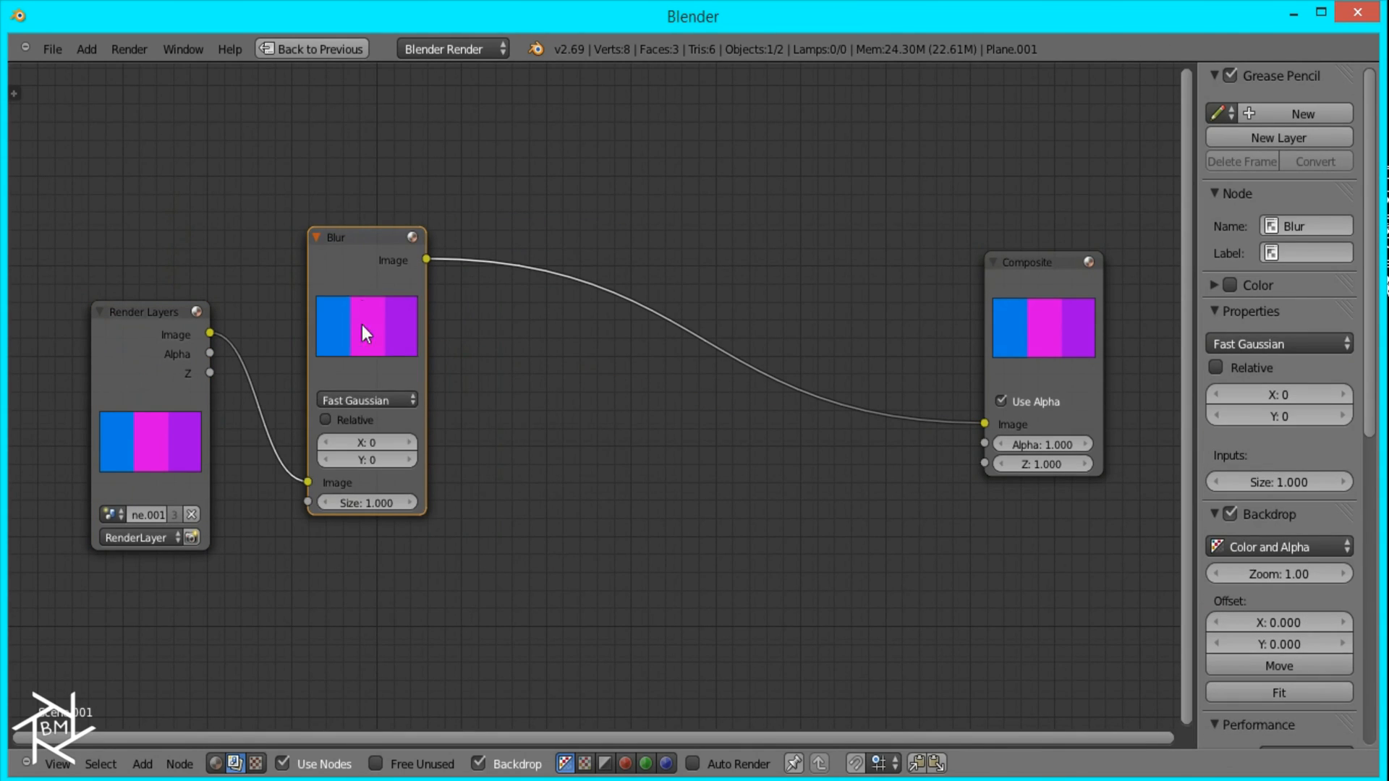
left_click(332, 419)
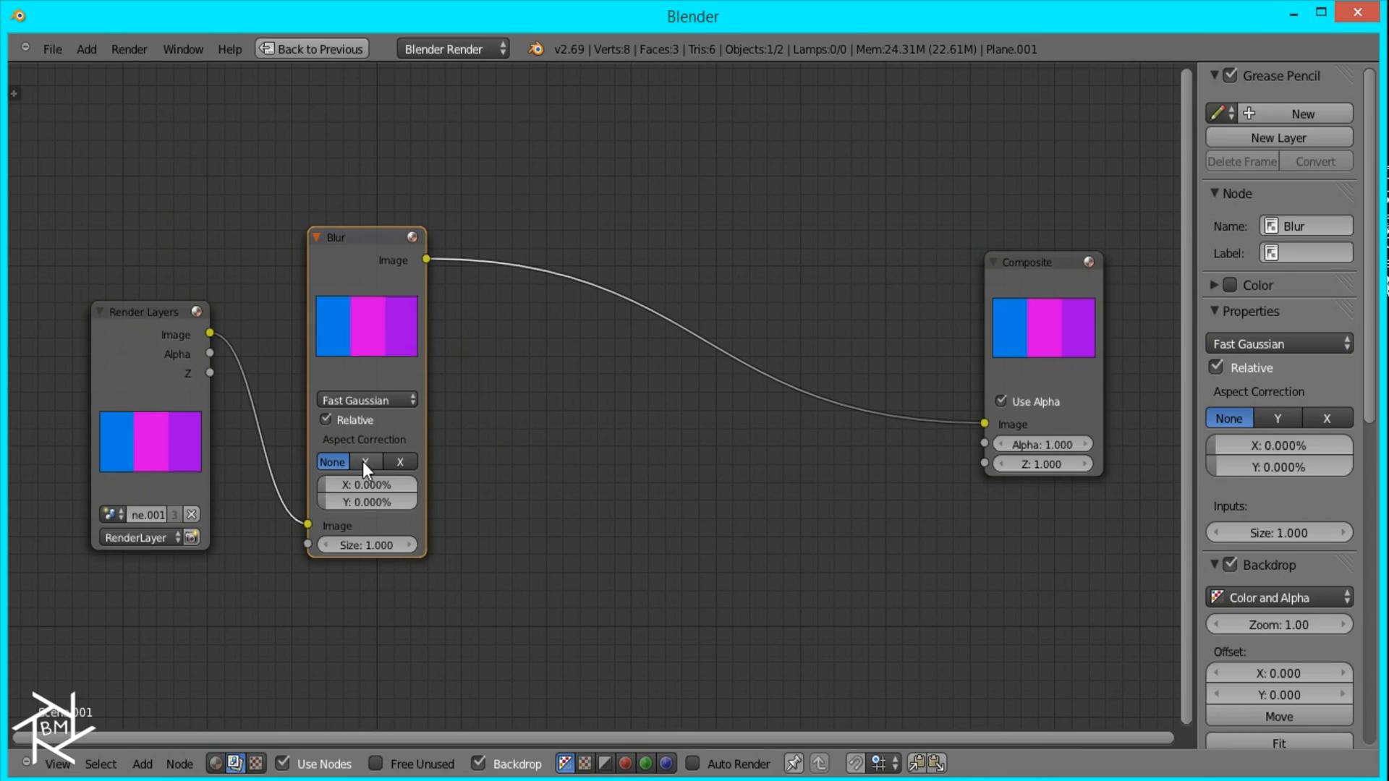
left_click(365, 462)
left_click(369, 483)
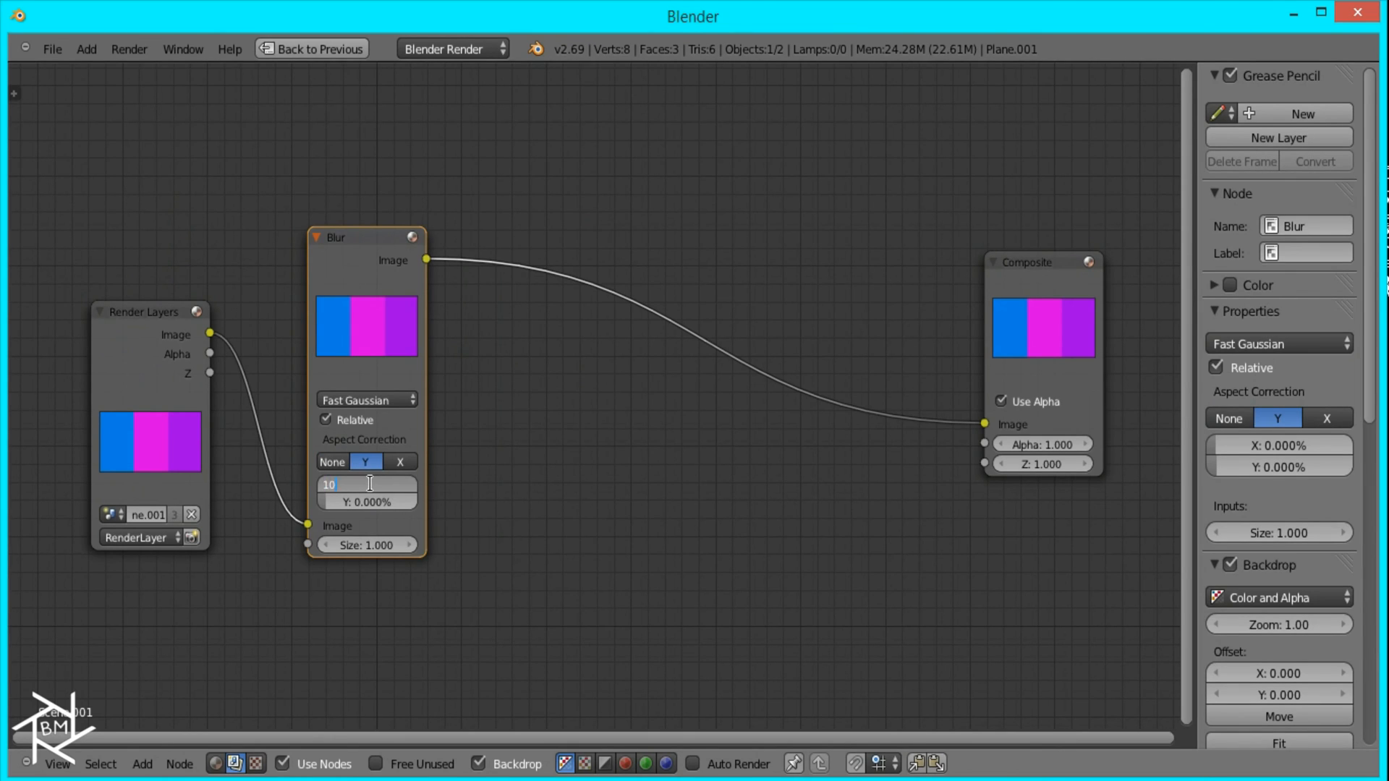
type("10")
key("Return")
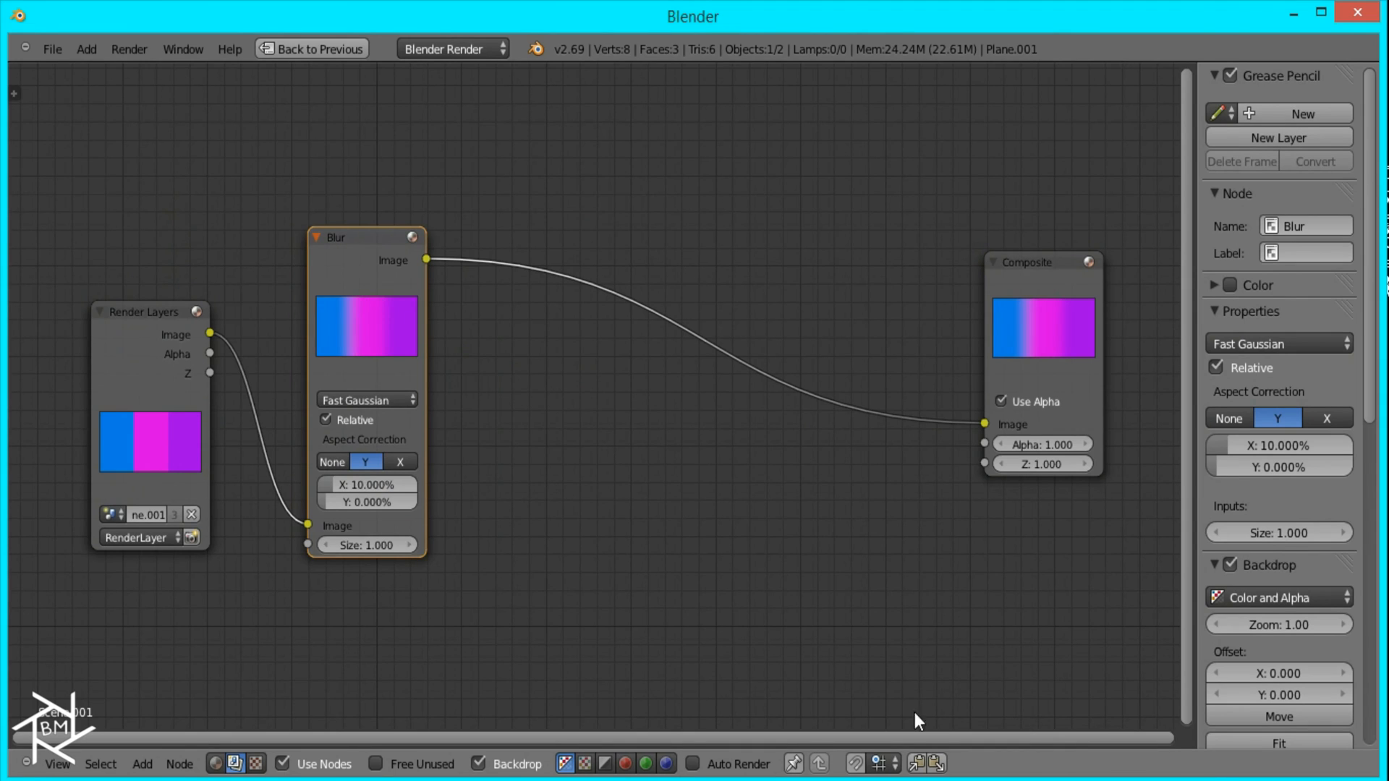
Step: Preview the Blur output with a Viewer node placed below Composite, and move the Render Layers and Blur nodes up out of the way
left_click(379, 283, "ctrl+shift")
left_click_drag(597, 327, 1082, 617)
left_click_drag(186, 376, 145, 185)
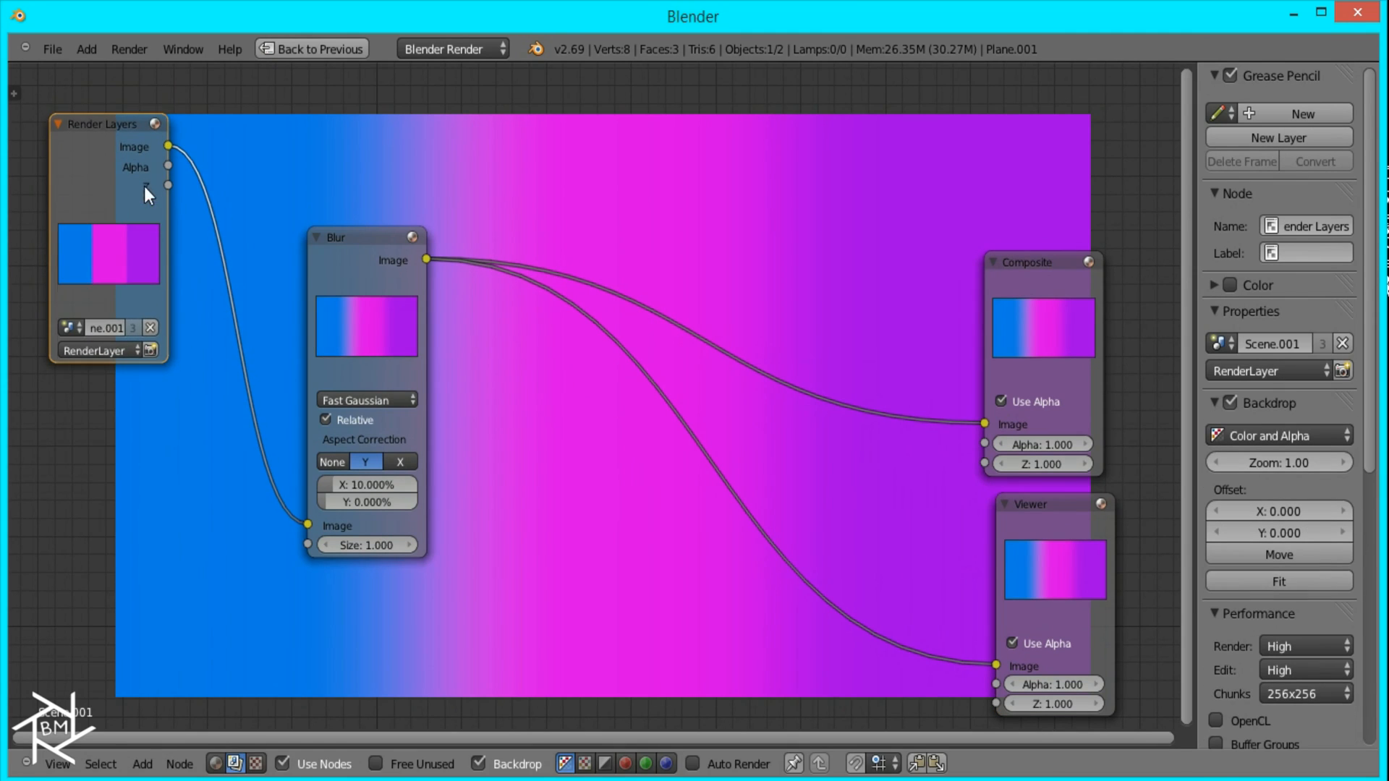
left_click_drag(332, 267, 294, 159)
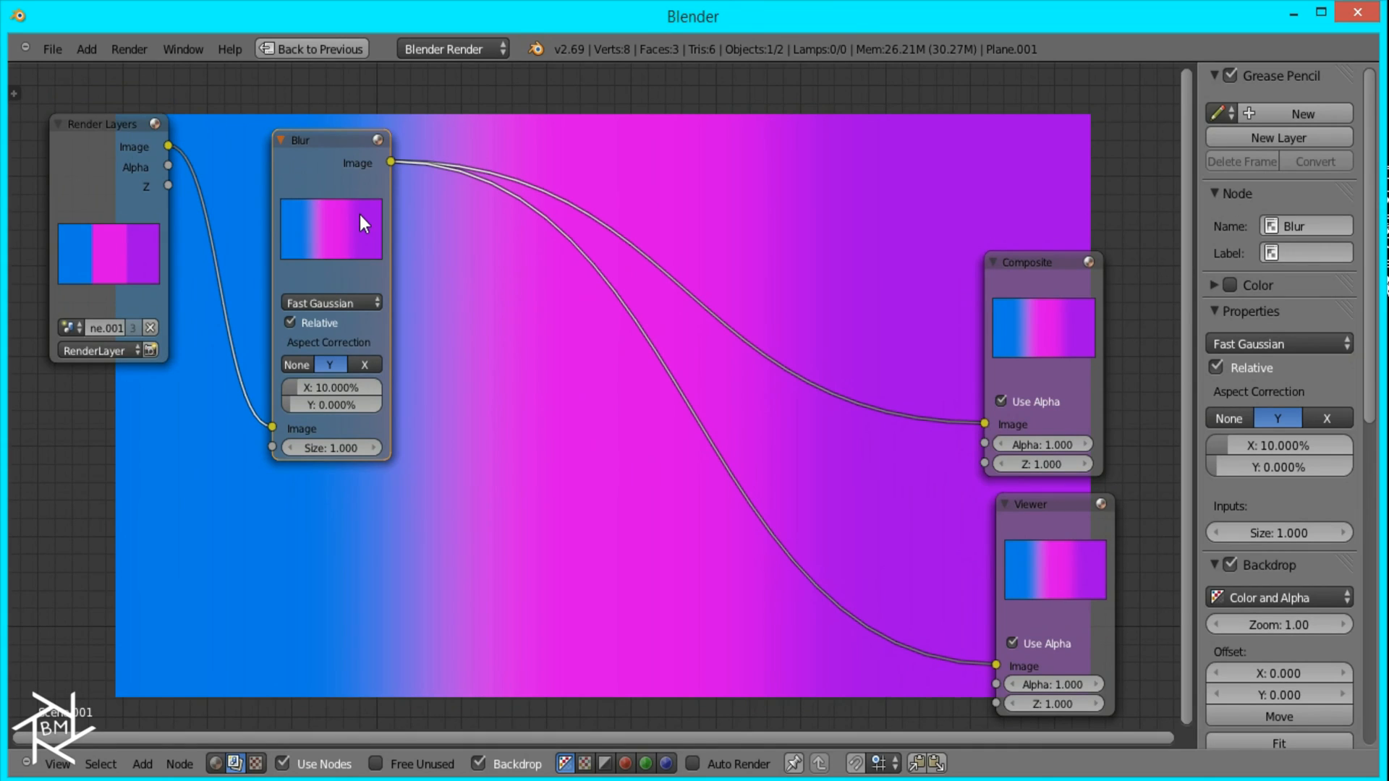
middle_click_drag(359, 214, 404, 186)
middle_click_drag(358, 251, 384, 227)
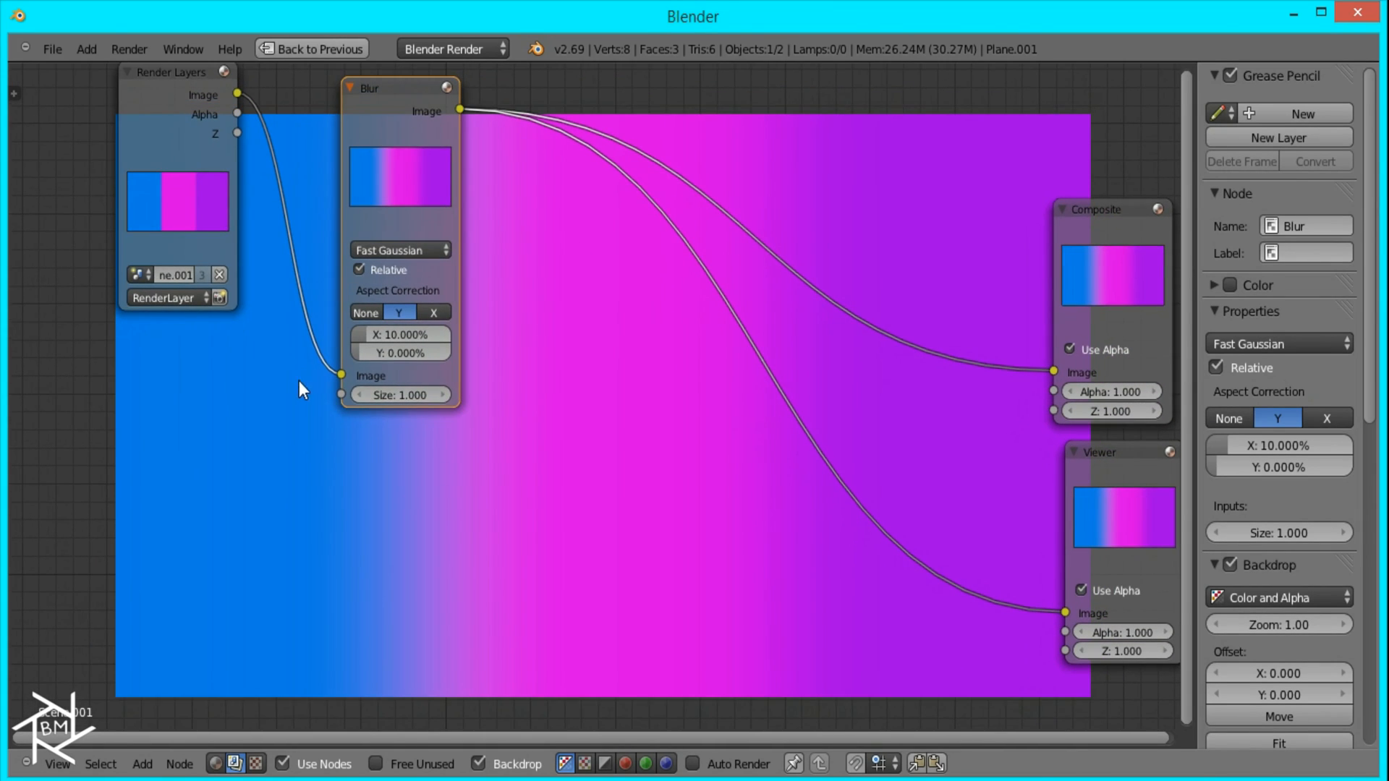
Step: Add an Image input node below Render Layers and load AbstractLines_BW.png from the AbstractLines_Tutorial folder
key("shift+a")
mouse_move(293, 380)
mouse_move(259, 299)
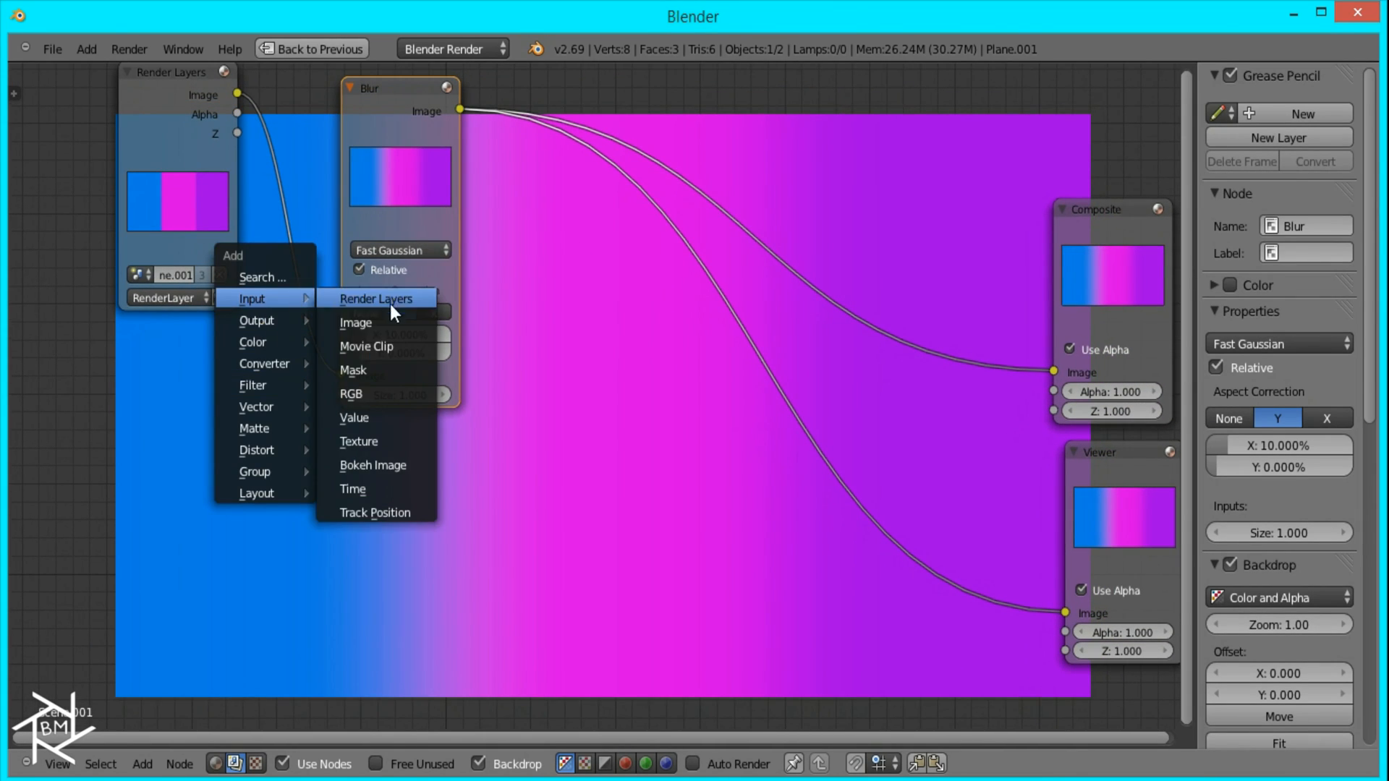
left_click(380, 323)
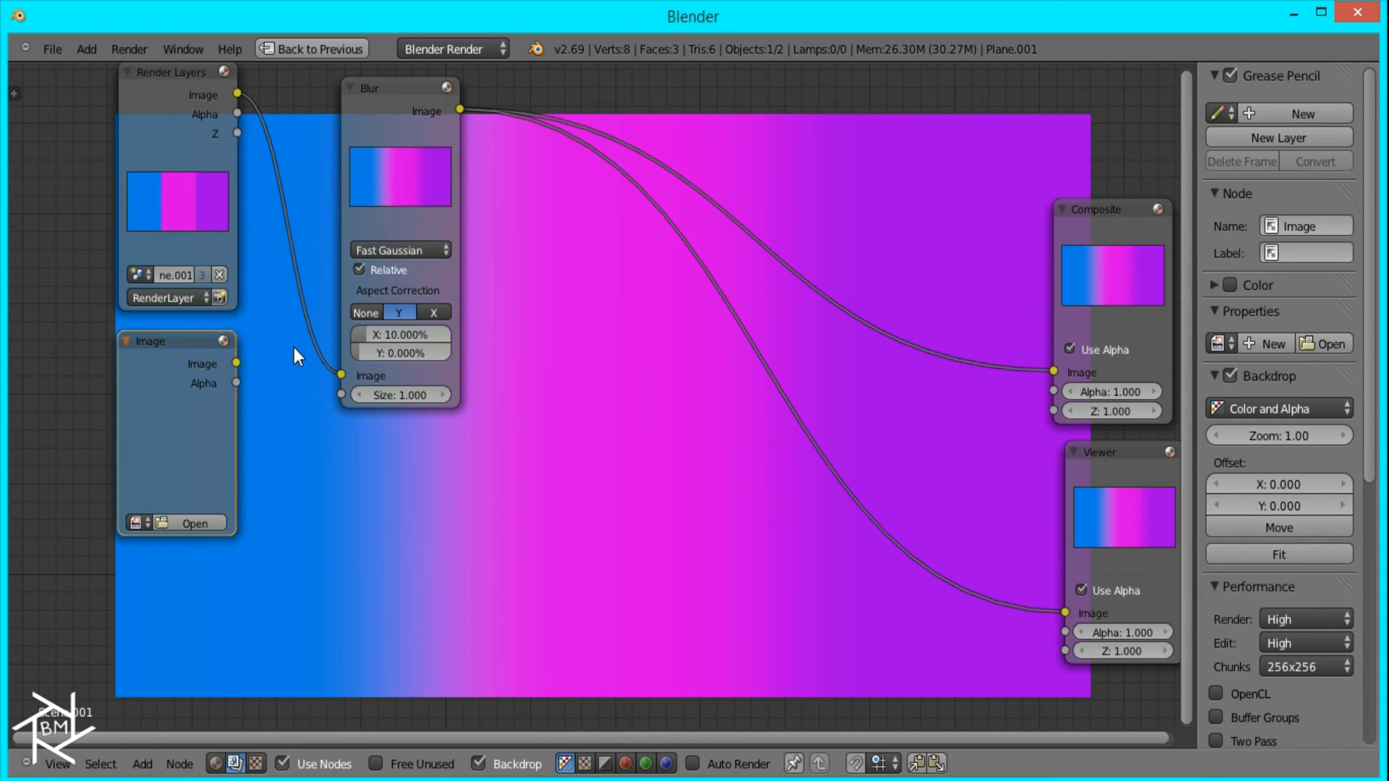
left_click(289, 572)
left_click(198, 518)
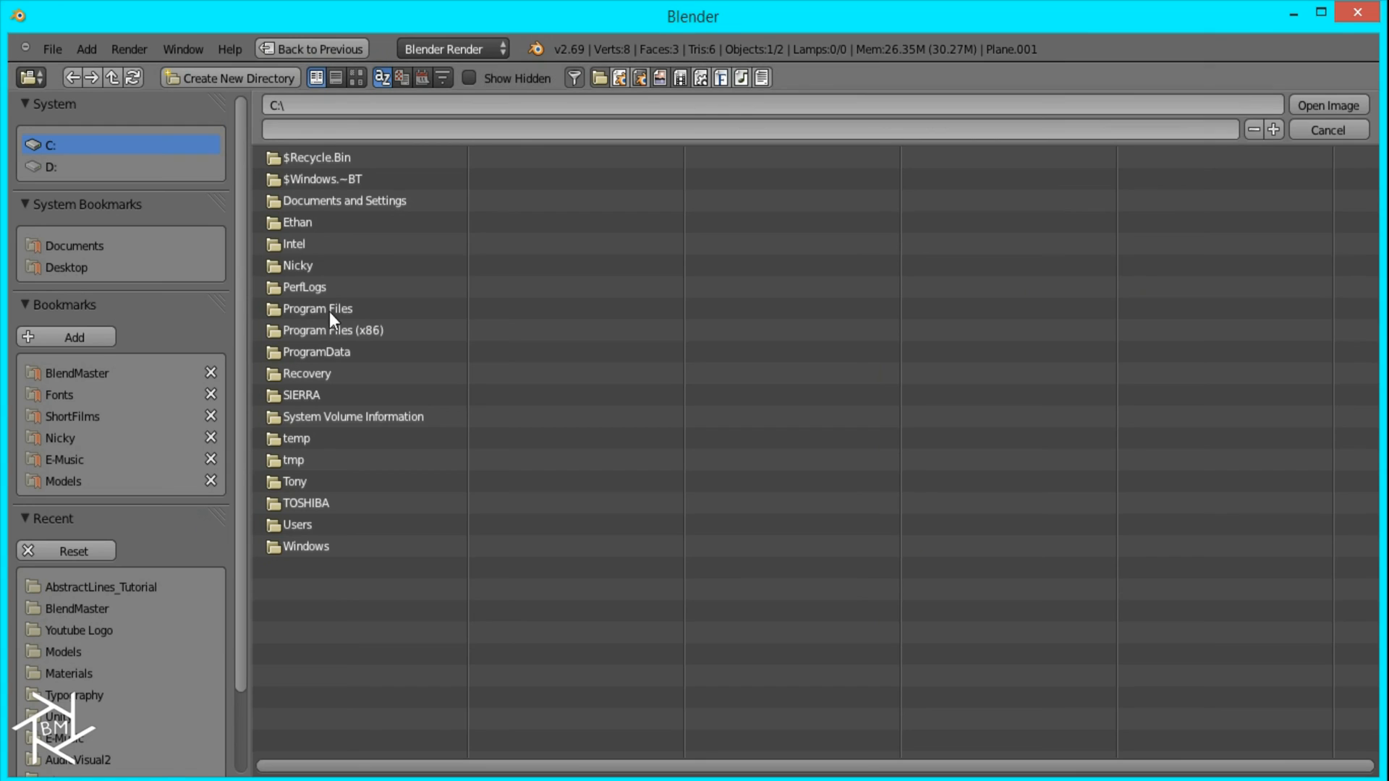
left_click(103, 589)
double_click(349, 225)
Step: Add a second Image node below the first and load AbstractLines_BW2.png into it
scroll(210, 624, "down", 5, "shift")
left_click(215, 641)
left_click(85, 586)
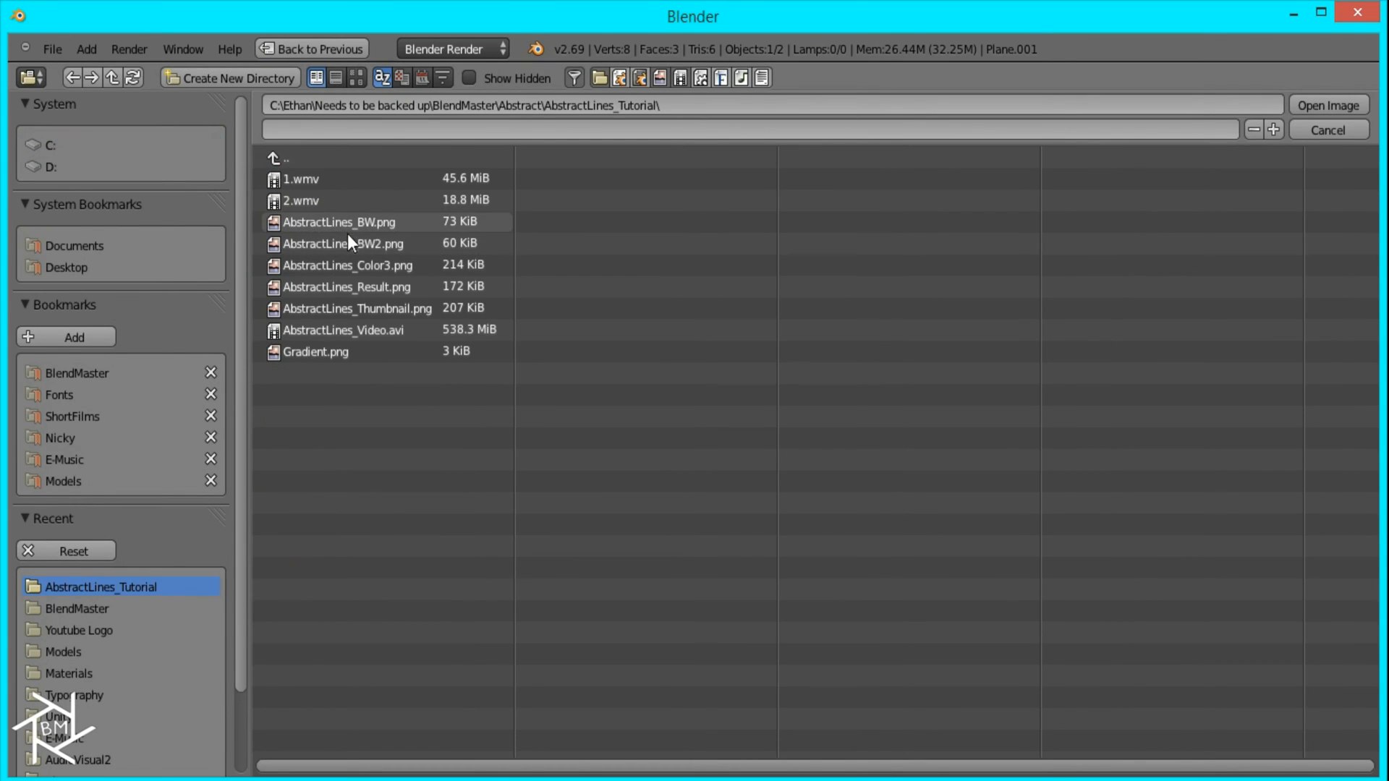
double_click(348, 239)
key("Home")
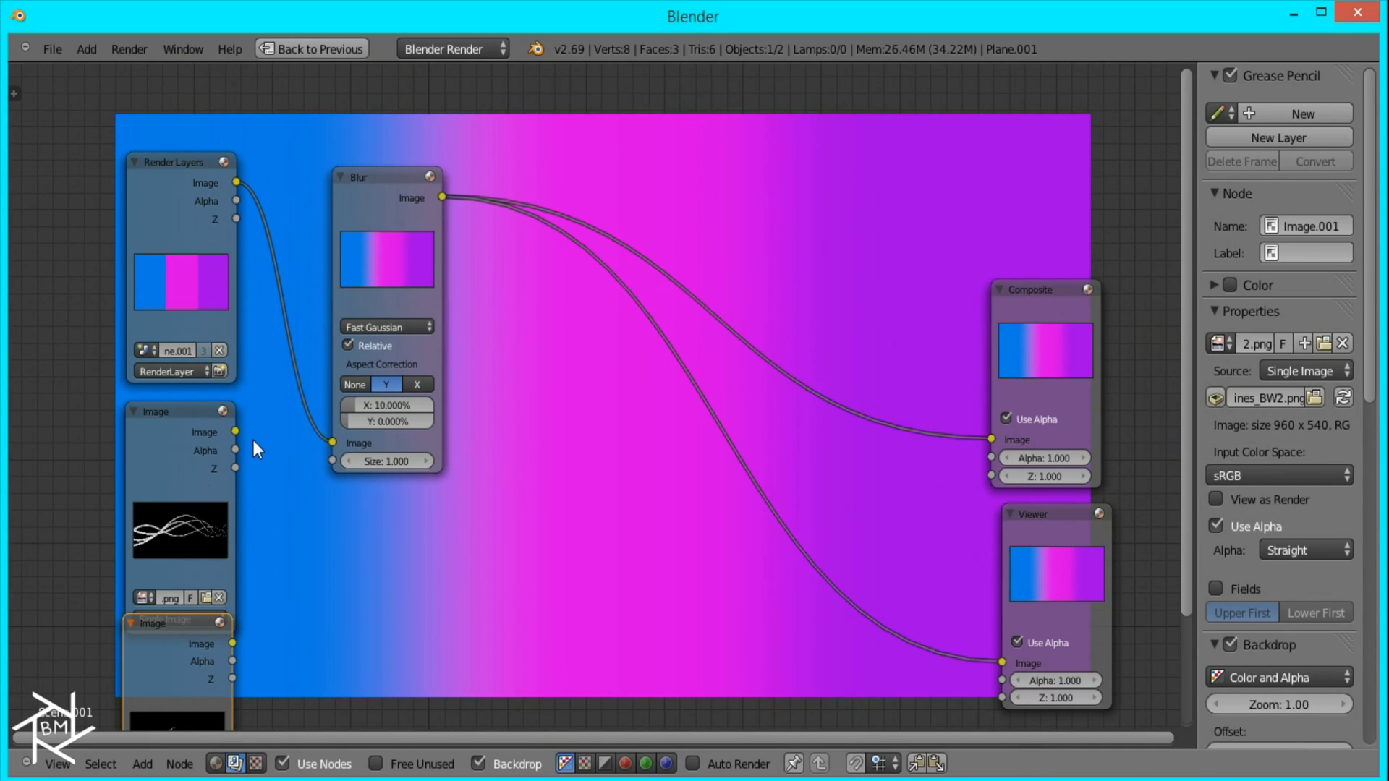
Step: Link the AbstractLines_BW image to the Viewer and insert a duplicate of the Blur node on that link
middle_click_drag(240, 442, 227, 342)
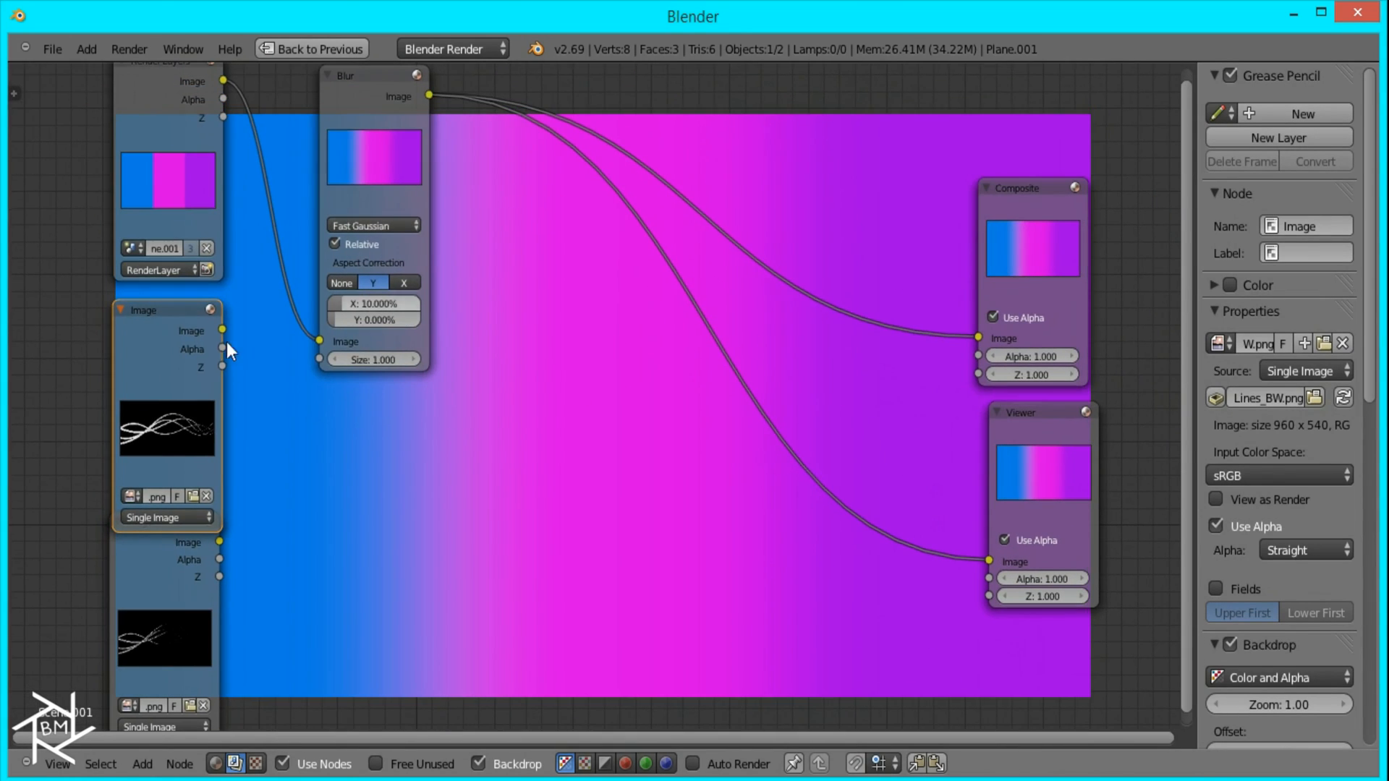
left_click(171, 367, "ctrl+shift")
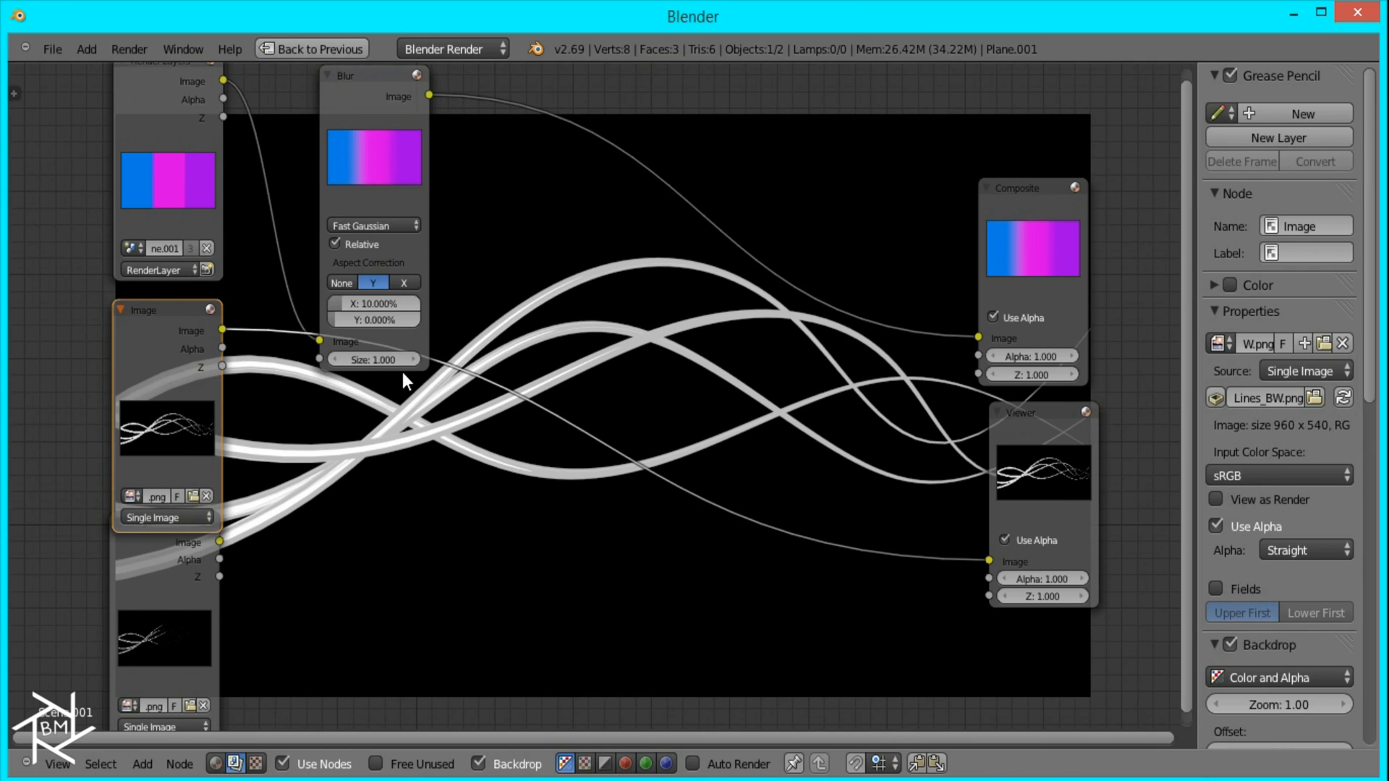
left_click(399, 143)
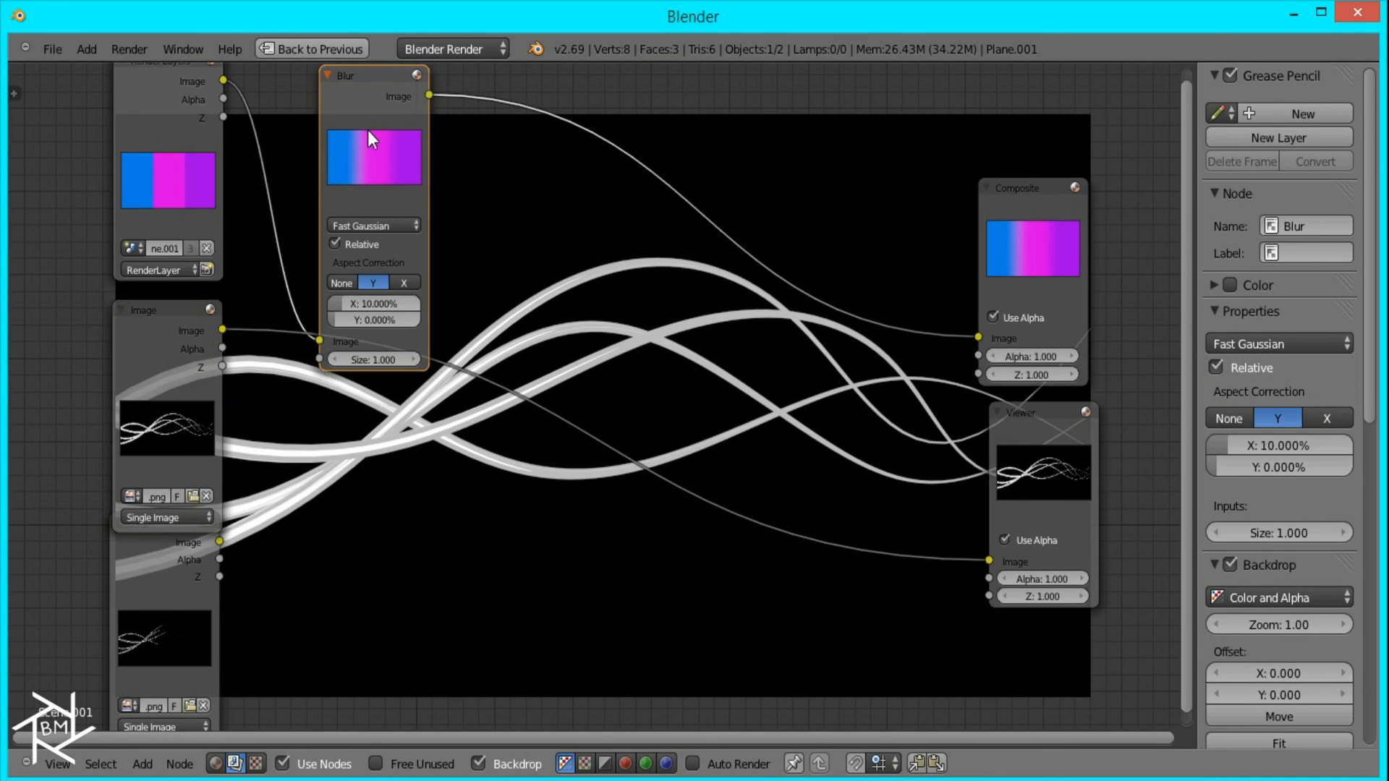
key("shift+d")
left_click(501, 313)
Step: Set the duplicated Blur node's X and Y blur to 1%
left_click(522, 489)
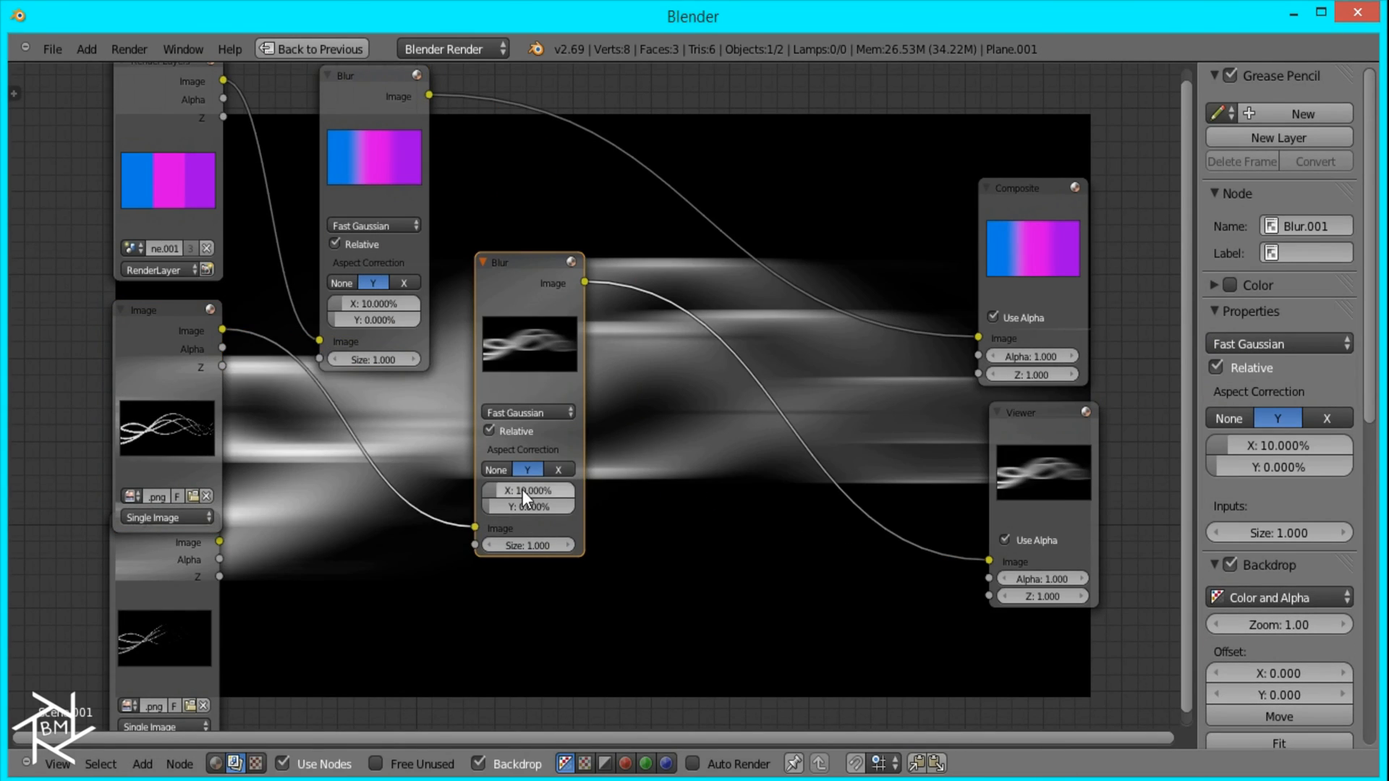
type("1")
key("Return")
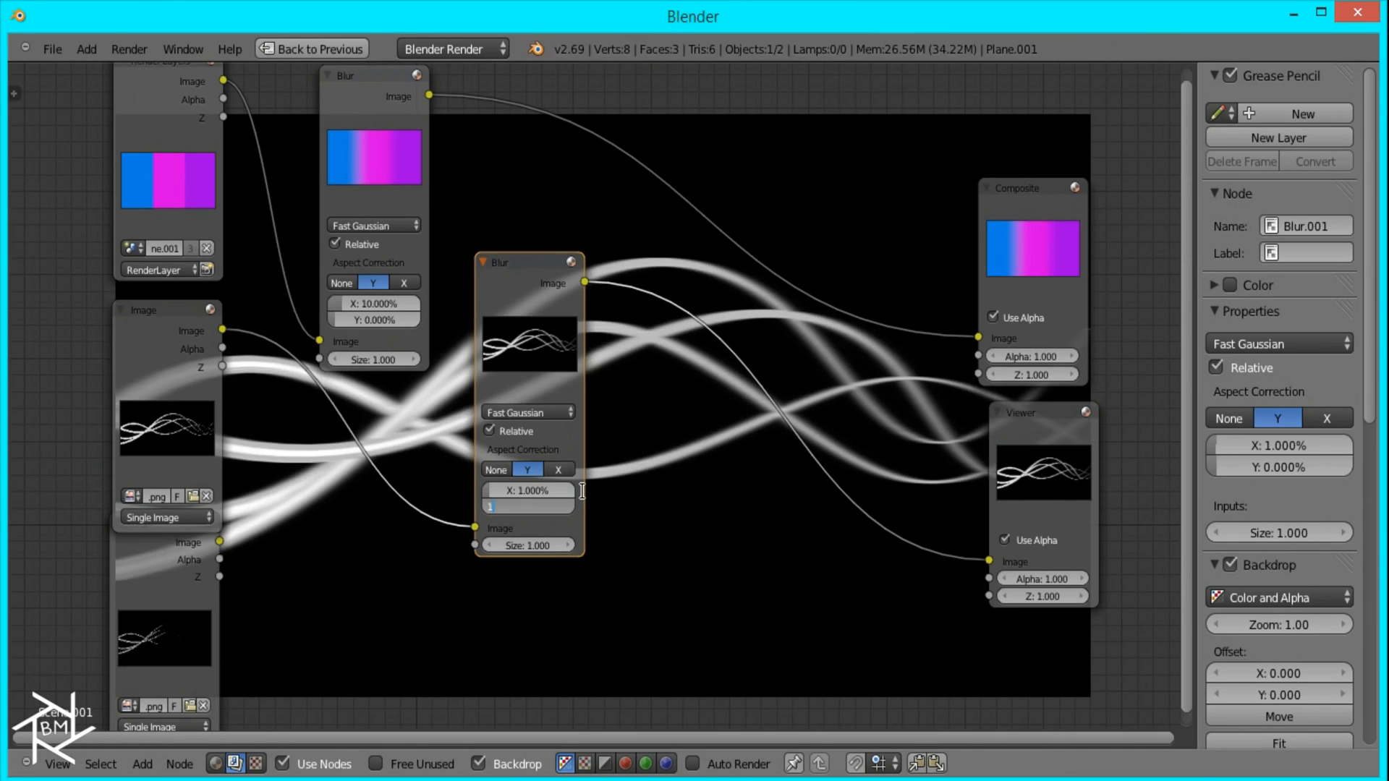
Step: Insert a Mix node between the second Blur and the Viewer, and set its blend type to Multiply
middle_click_drag(515, 407, 462, 388)
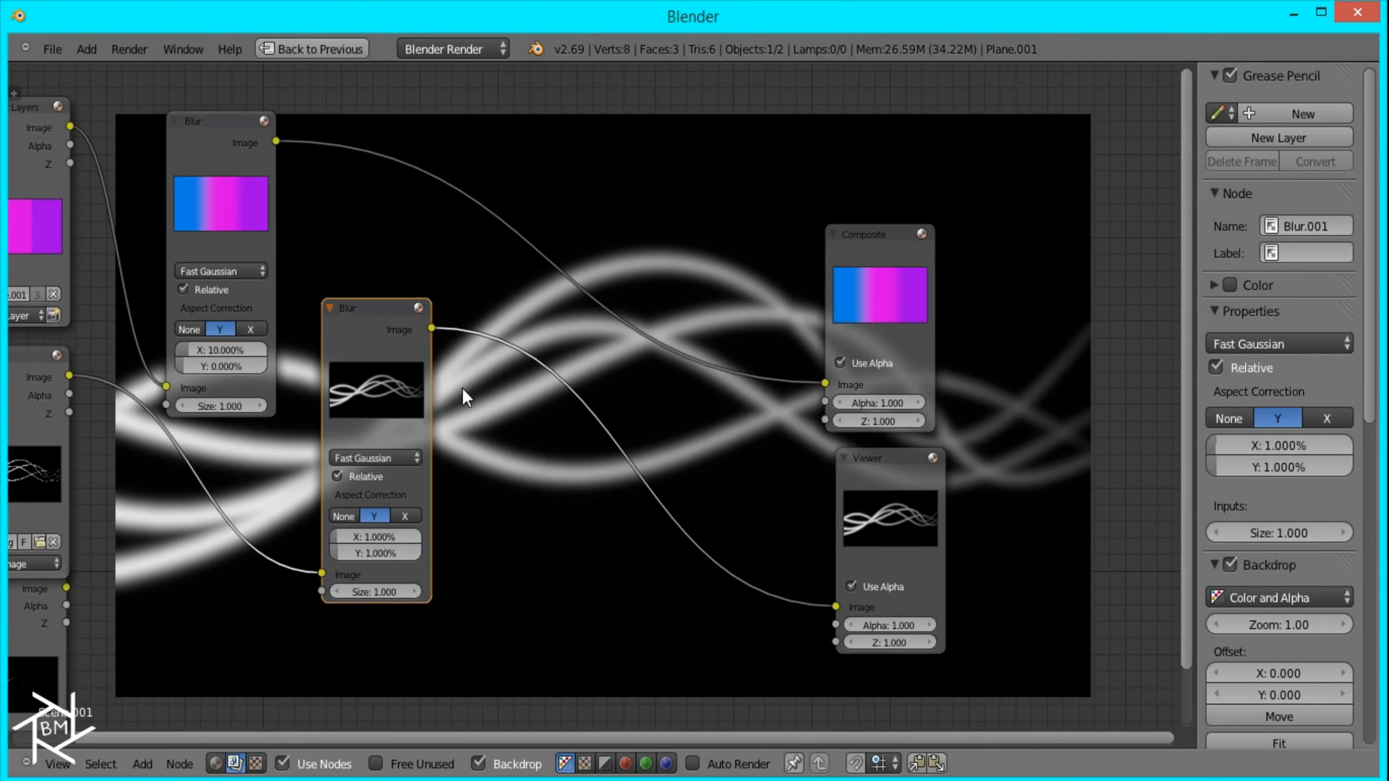
key("shift+a")
mouse_move(437, 414)
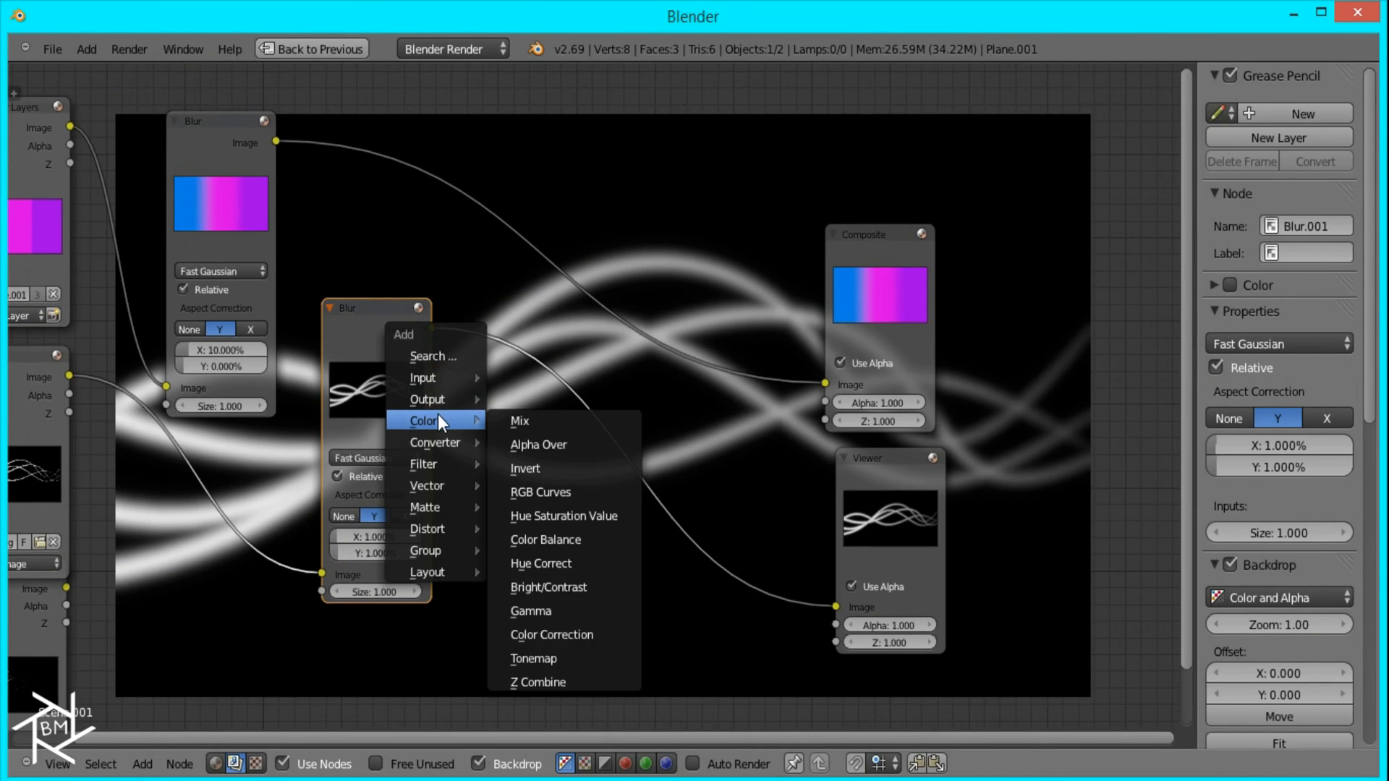
left_click(550, 418)
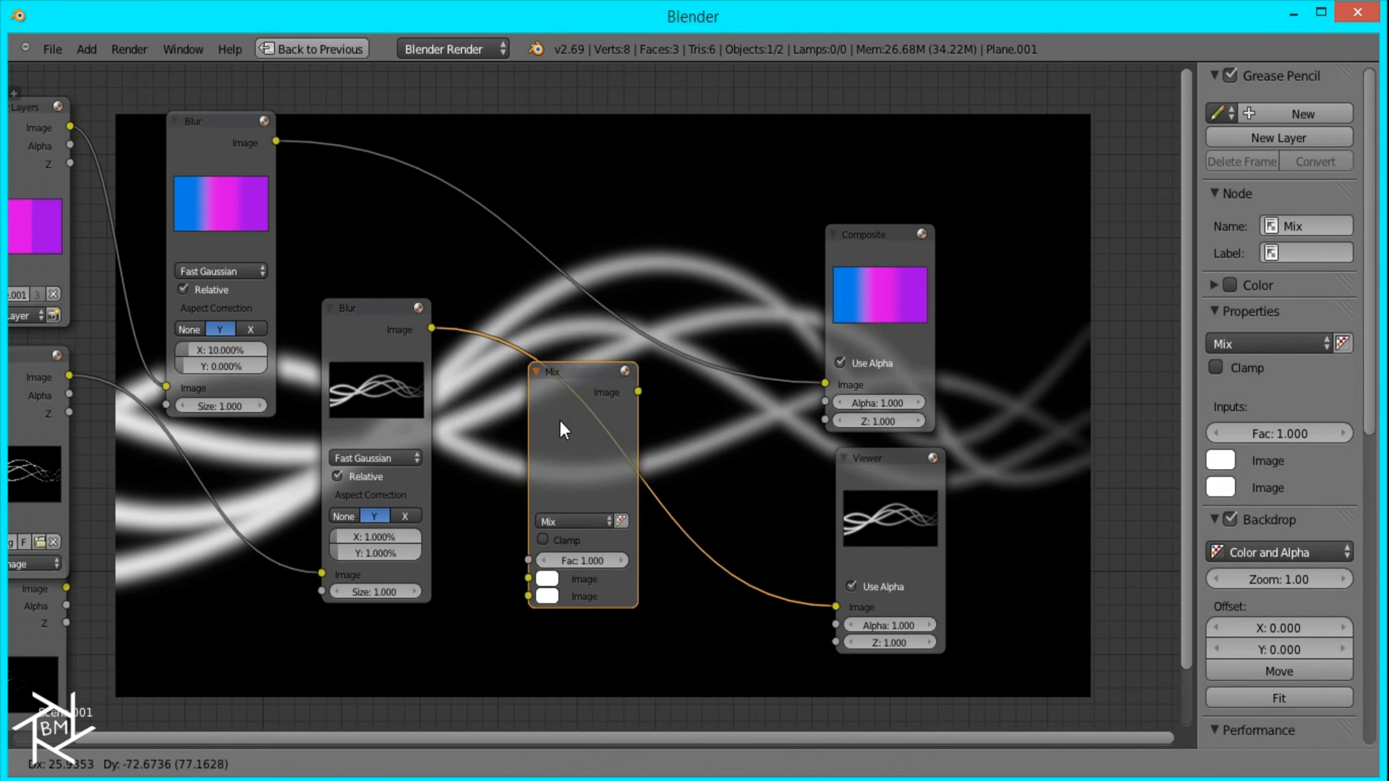
left_click(558, 418)
left_click(560, 525)
left_click(560, 476)
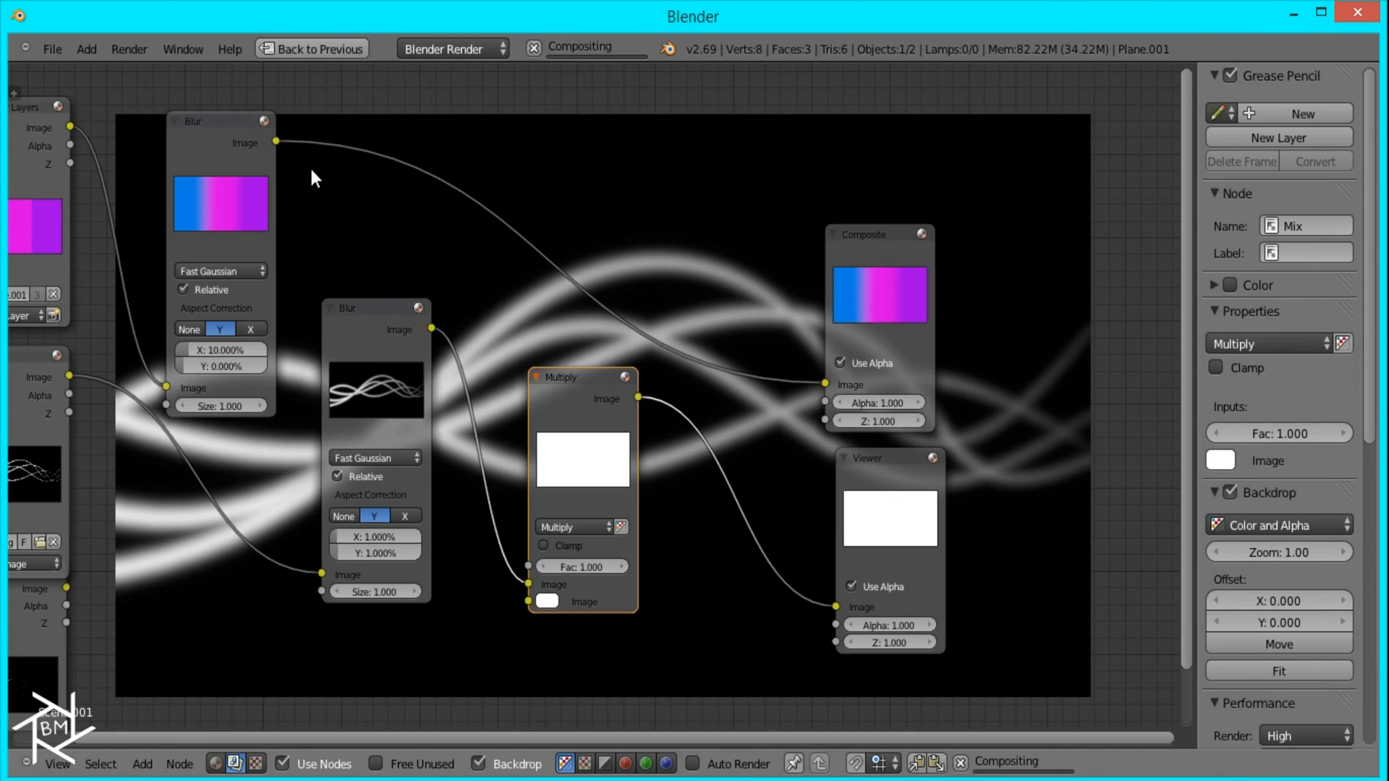
Step: Link the gradient Blur's output to the Multiply node's second image input and reposition the Multiply node
left_click(270, 143)
left_click_drag(356, 195, 529, 601)
left_click(579, 441)
left_click_drag(579, 439, 556, 403)
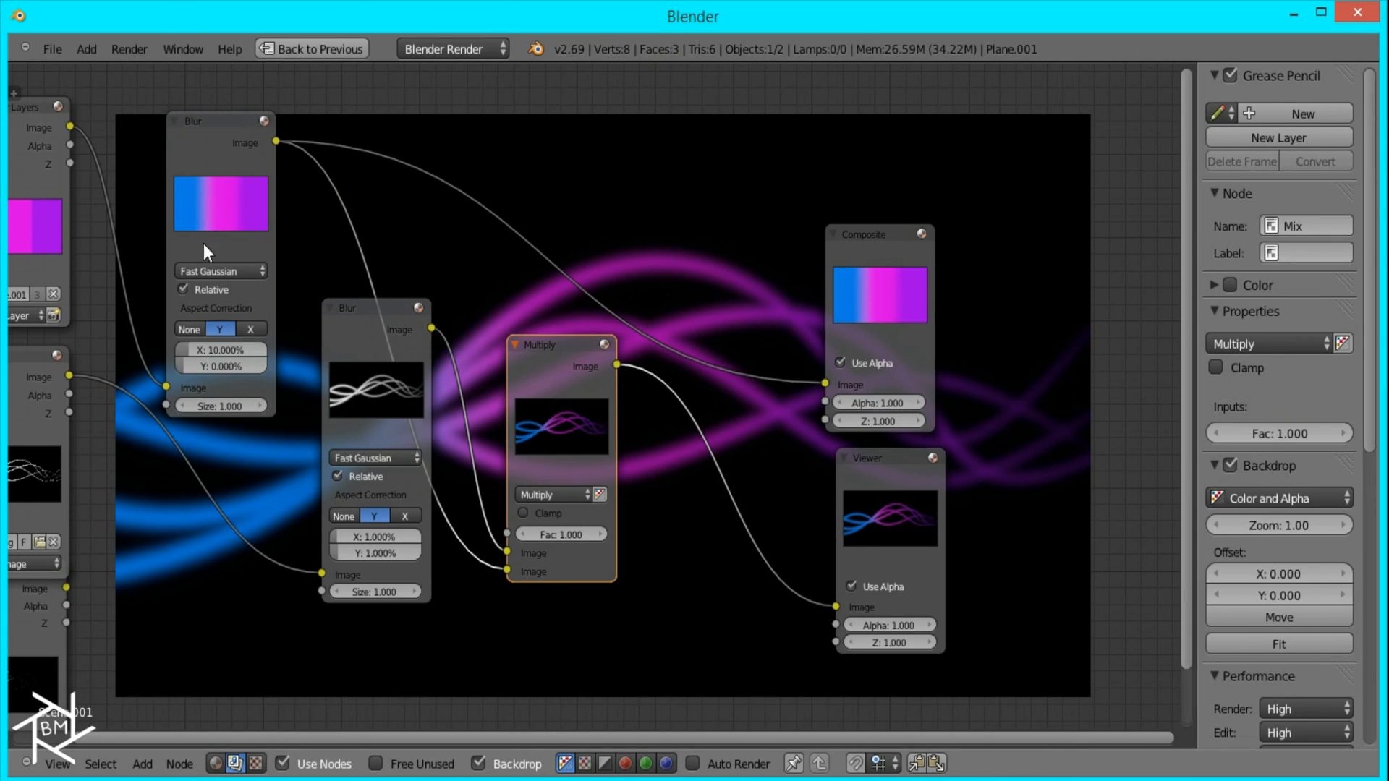
Step: Insert a duplicate of the Multiply node before the Viewer, set it to Add, and link the AbstractLines_BW2 image to its second input
middle_click_drag(444, 376, 523, 329)
scroll(534, 326, "down", 3)
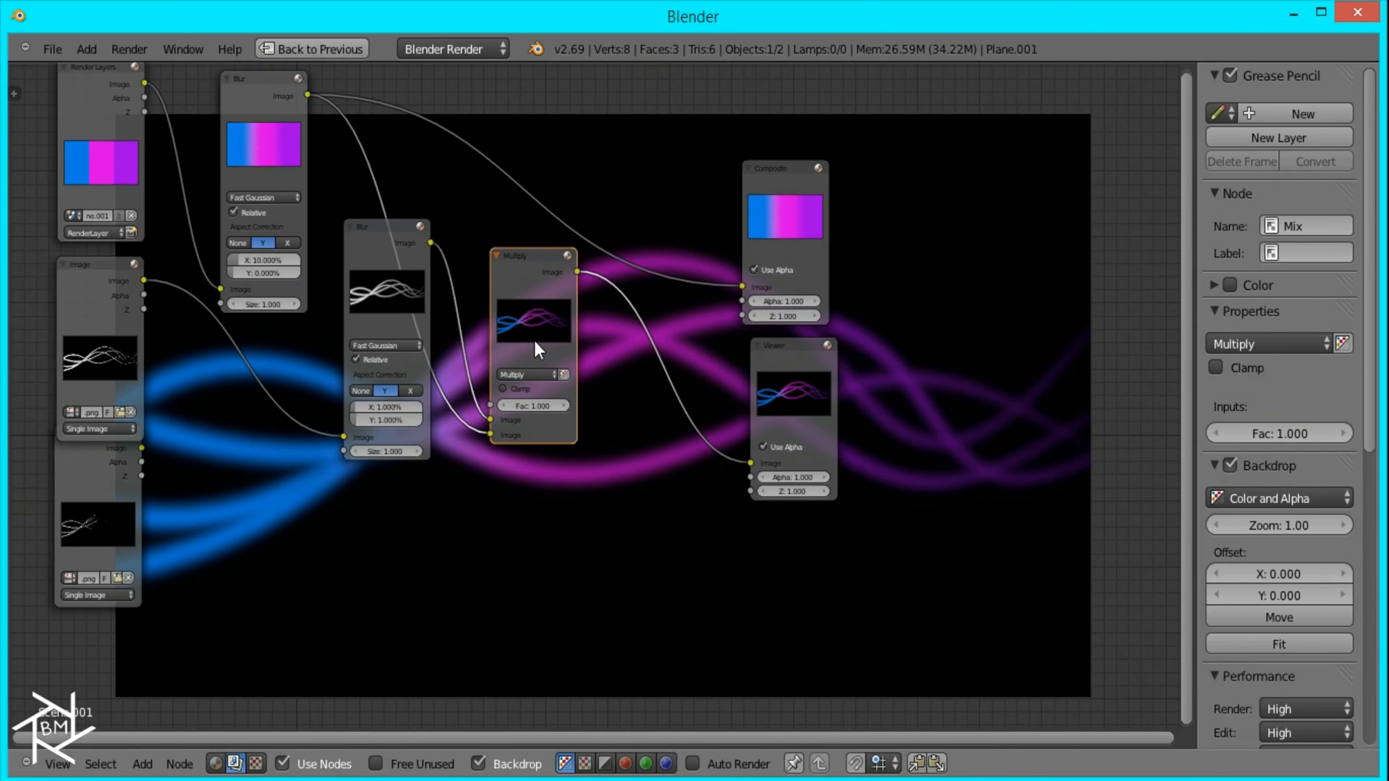
key("shift+d")
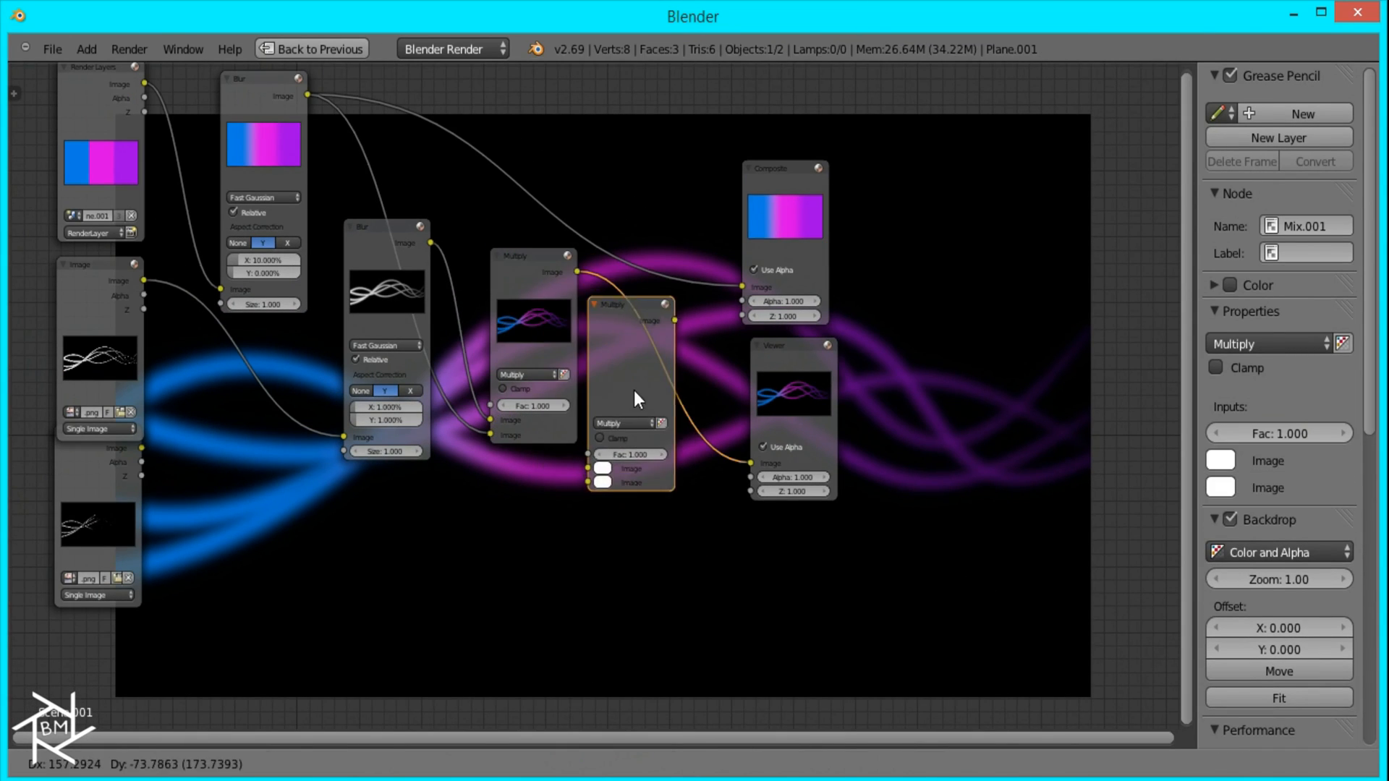
left_click(651, 401)
left_click(650, 437)
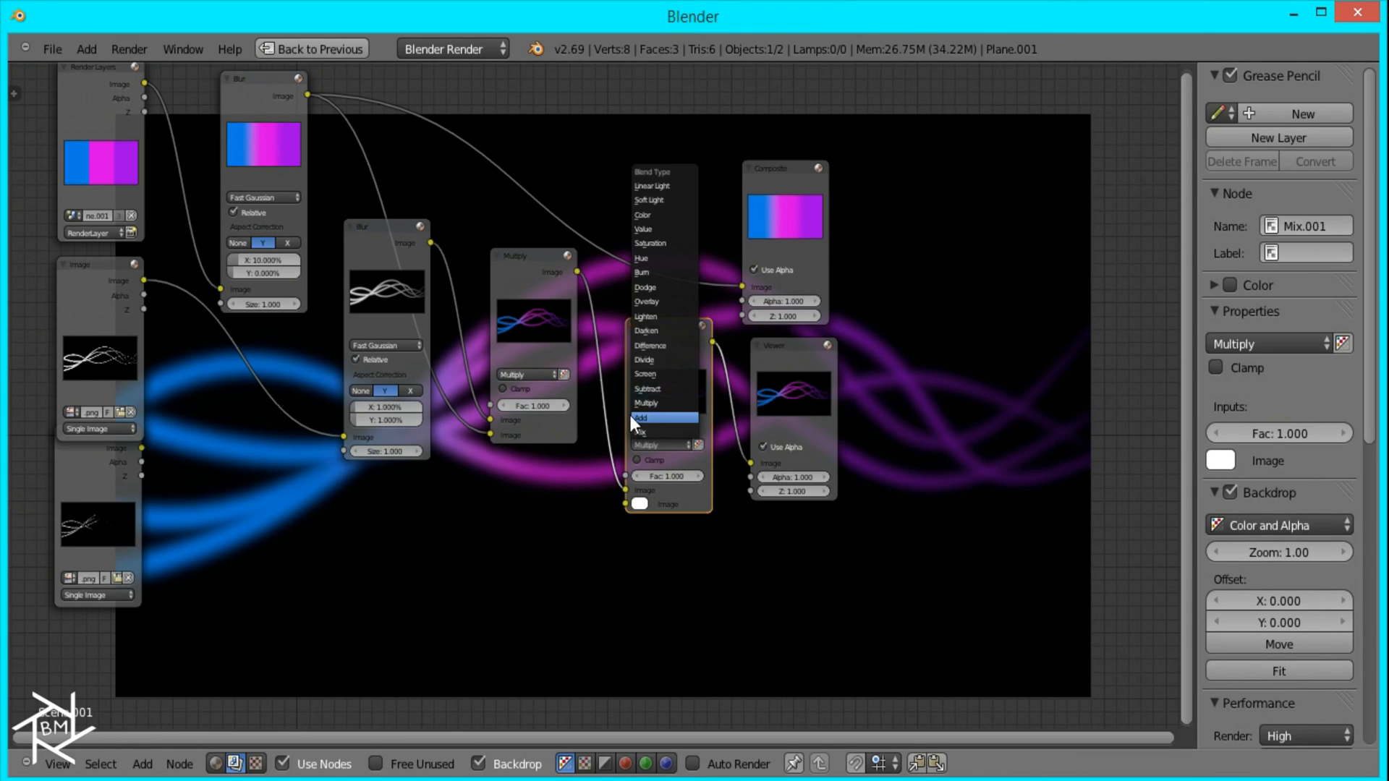
left_click(631, 415)
left_click_drag(141, 449, 629, 501)
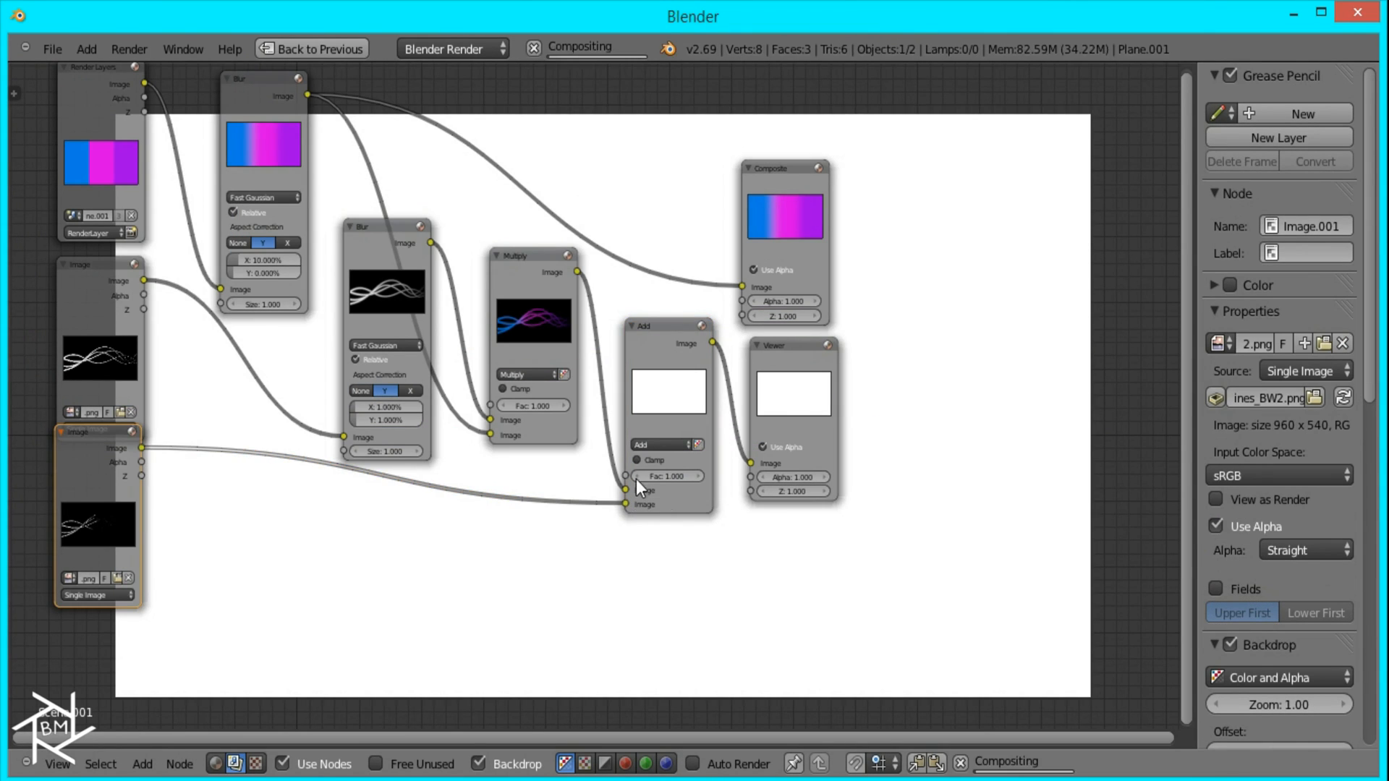
Step: Examine the glowing coloured strands on the backdrop and review the whole compositing node setup
scroll(727, 381, "up", 2)
middle_click_drag(727, 380, 79, 726)
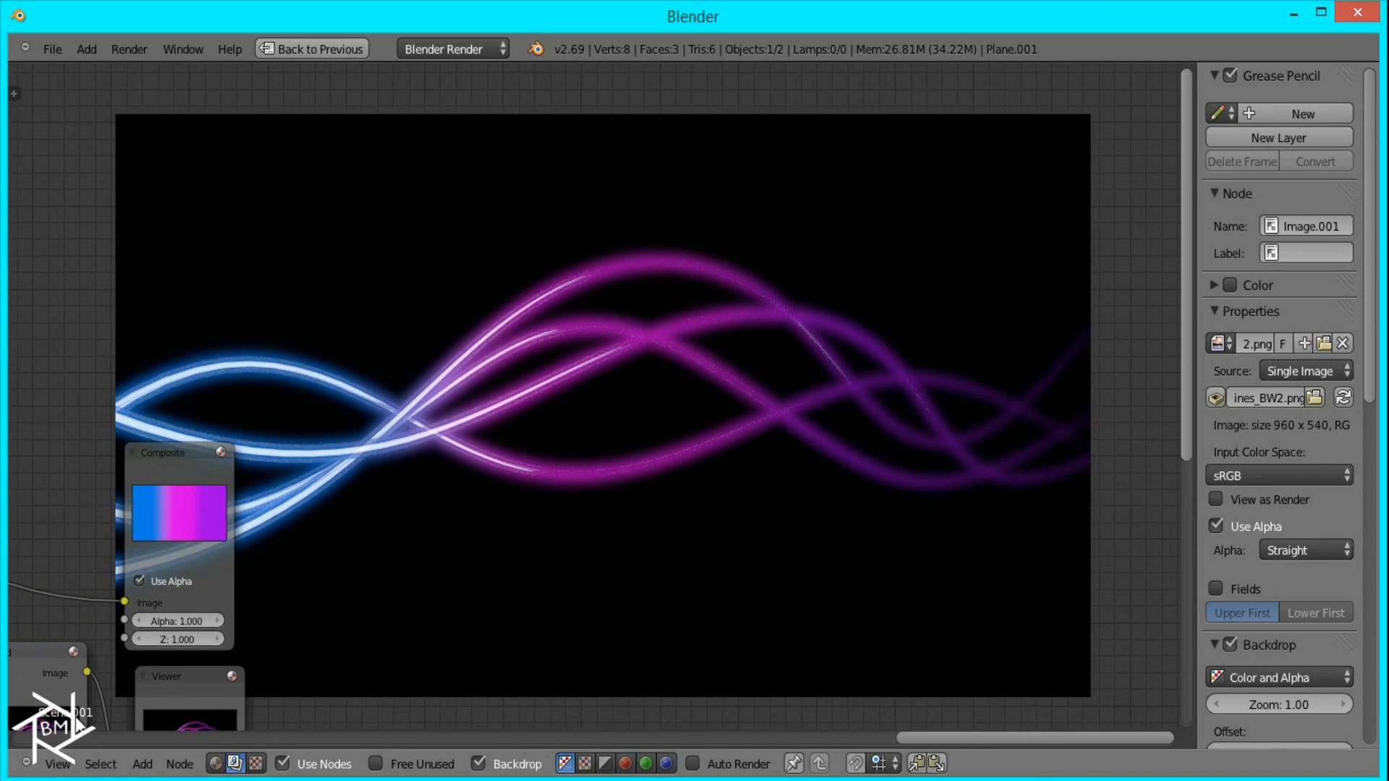
scroll(584, 361, "down", 2)
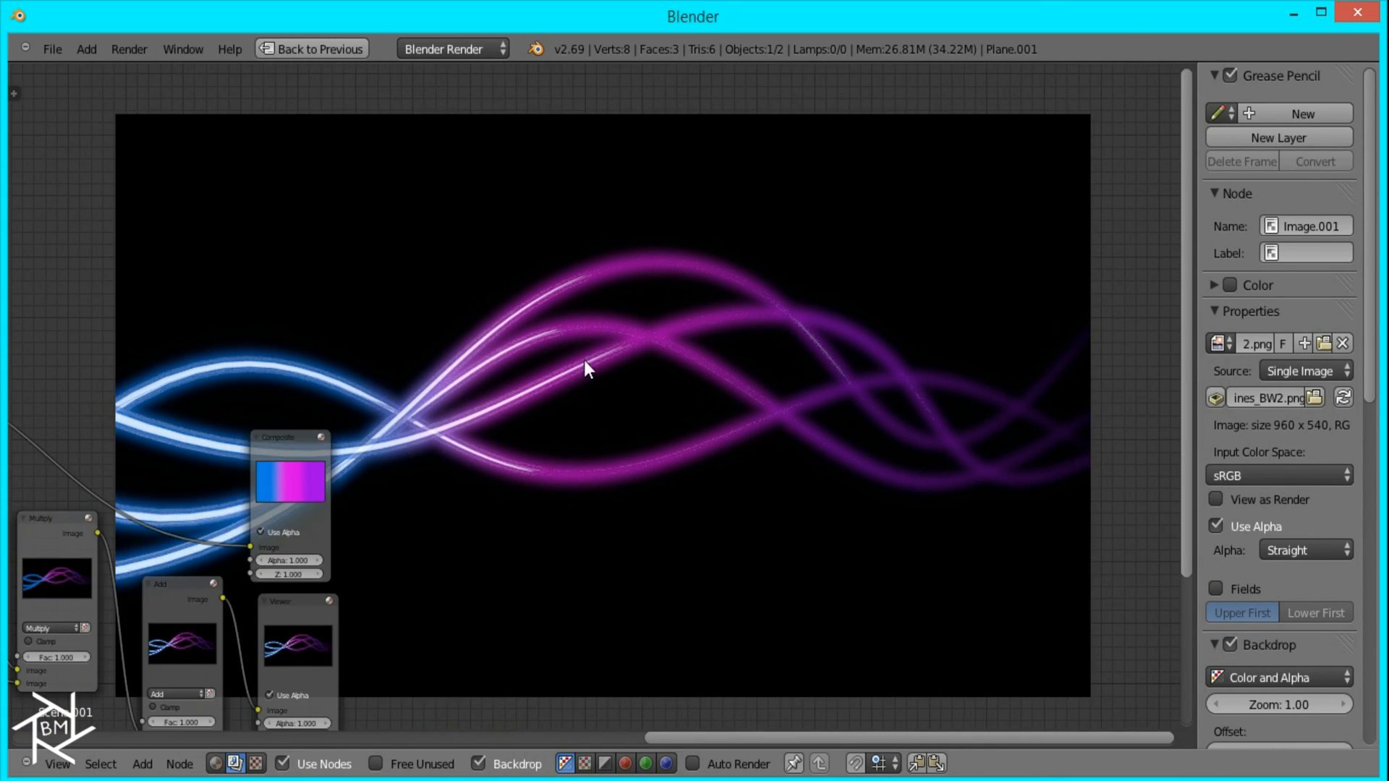
middle_click_drag(492, 362, 952, 174)
scroll(584, 324, "up", 1)
middle_click_drag(521, 341, 379, 250)
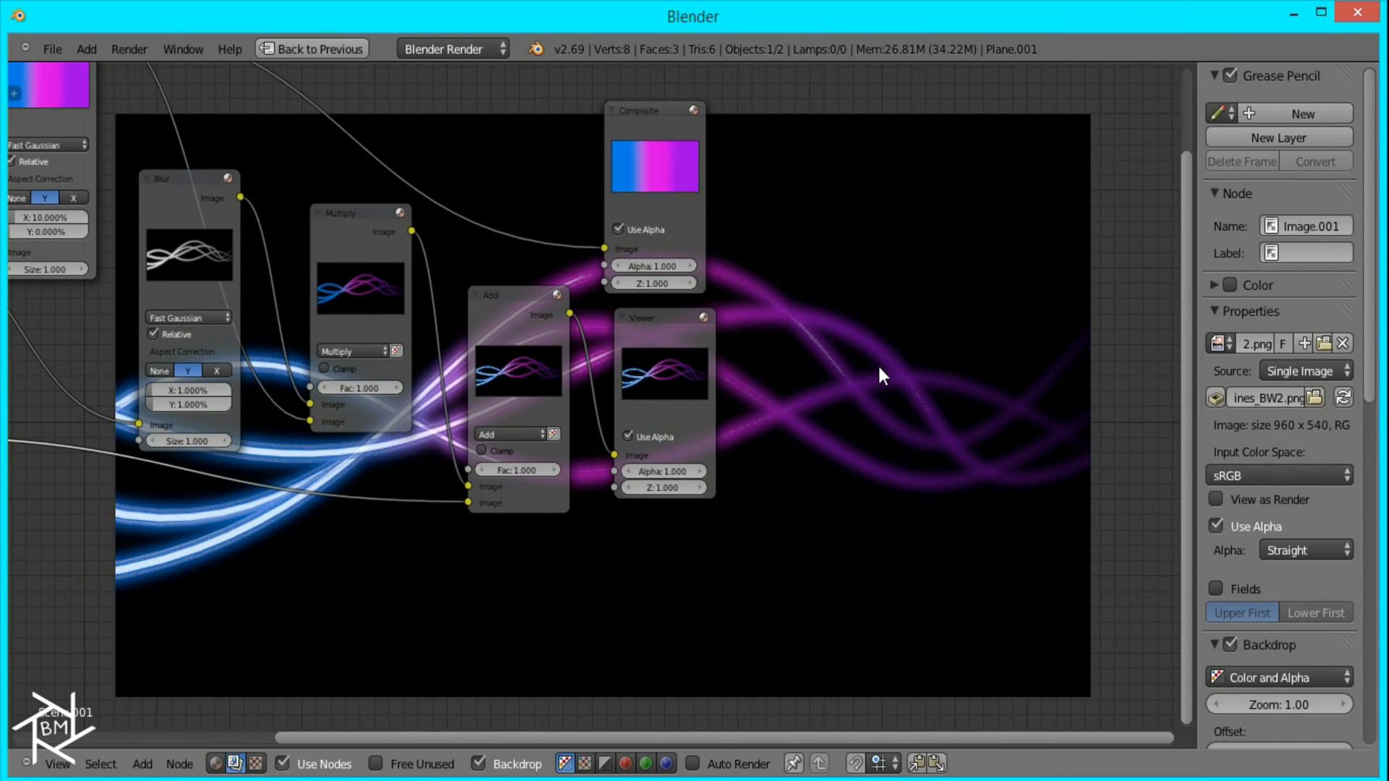
middle_click_drag(765, 343, 667, 366)
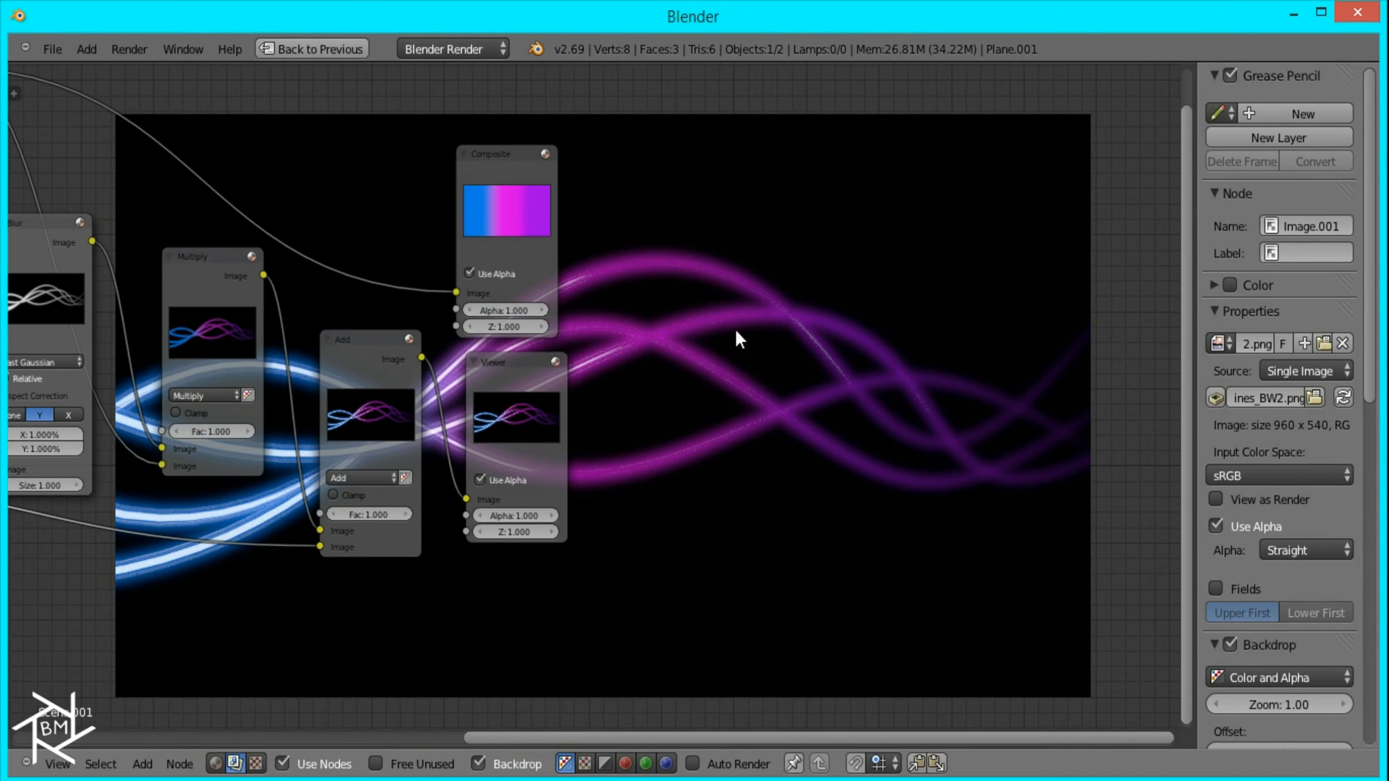
scroll(379, 189, "down", 1)
middle_click_drag(462, 209, 832, 250)
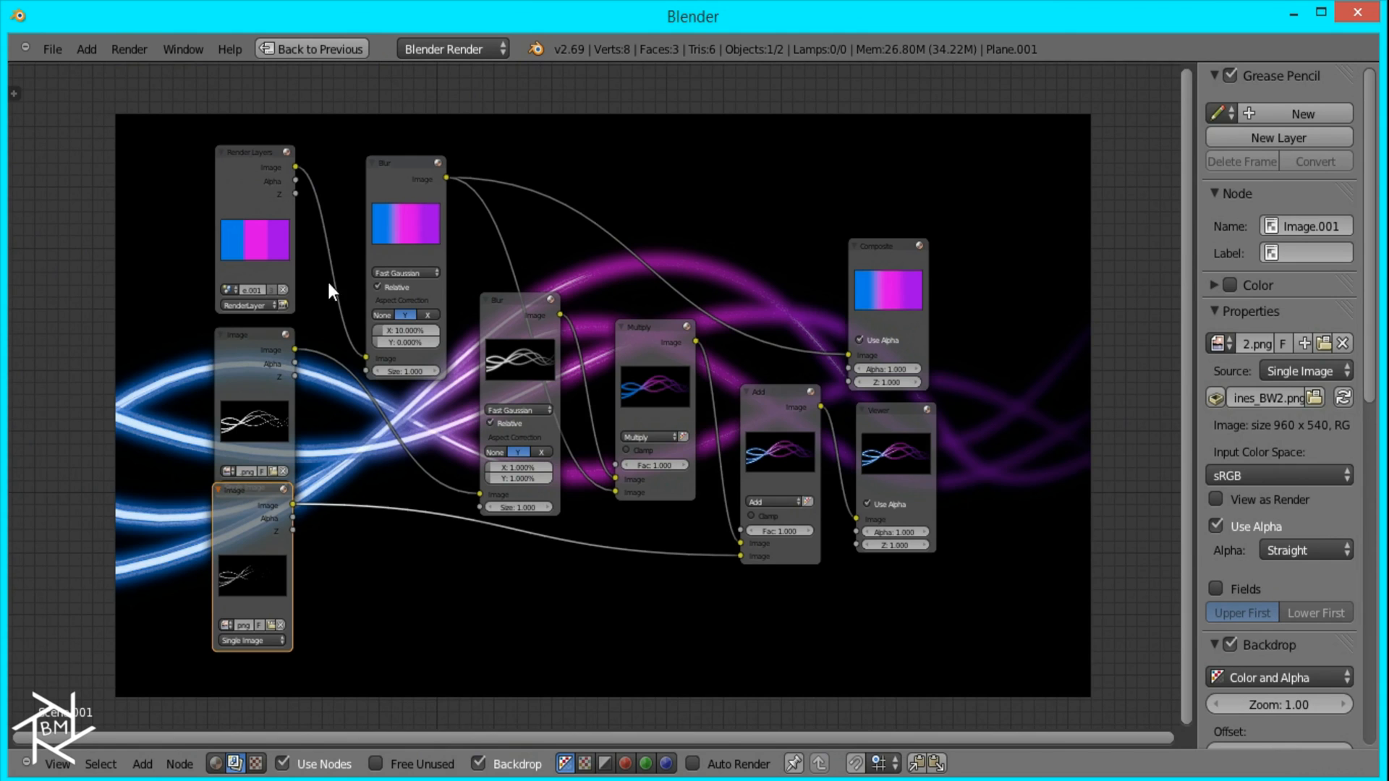
Step: Restore the node editor to its normal size, change to the Default layout and switch back to the original strand scene
left_click(312, 49)
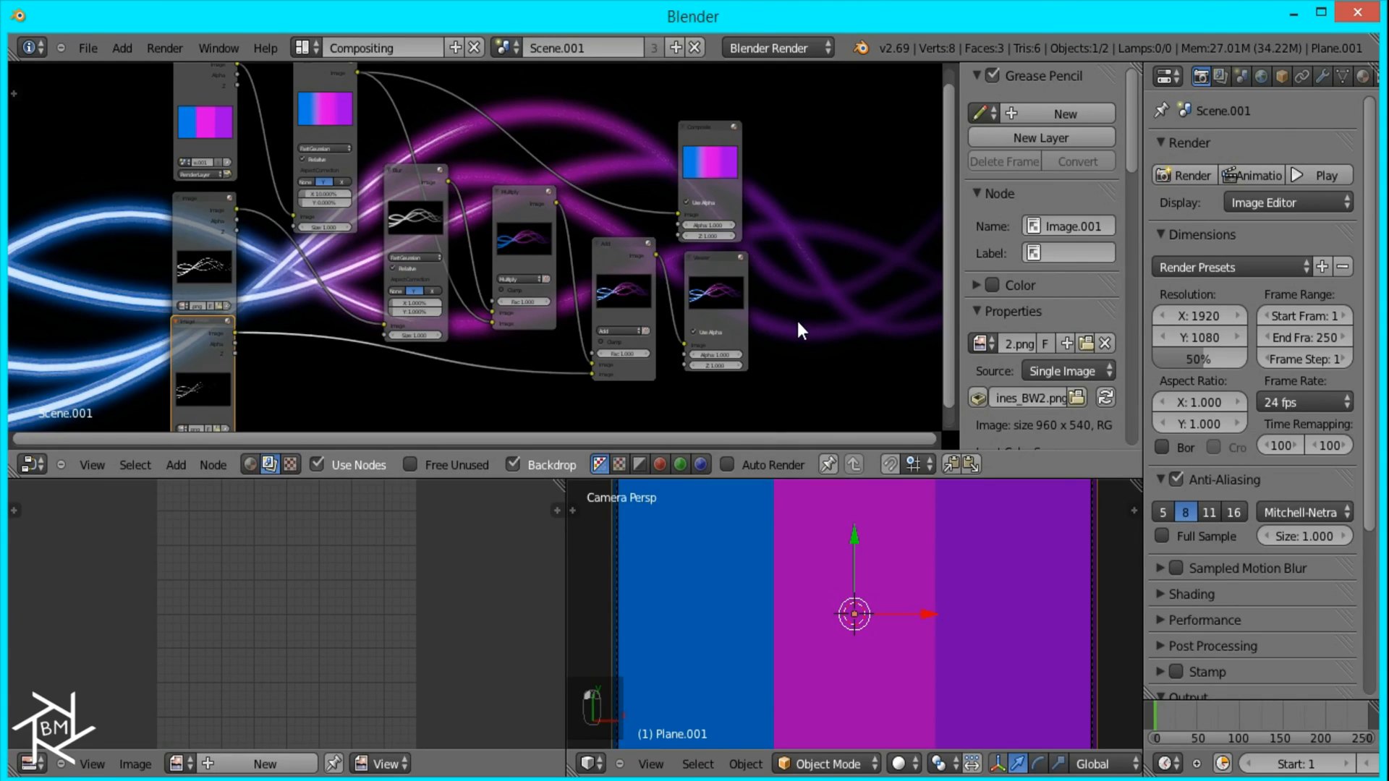
key("ctrl+Right")
left_click(509, 51)
left_click(515, 83)
key("Escape")
Step: Select the four strands, clear their rotation and check them through the camera
key("KP_1")
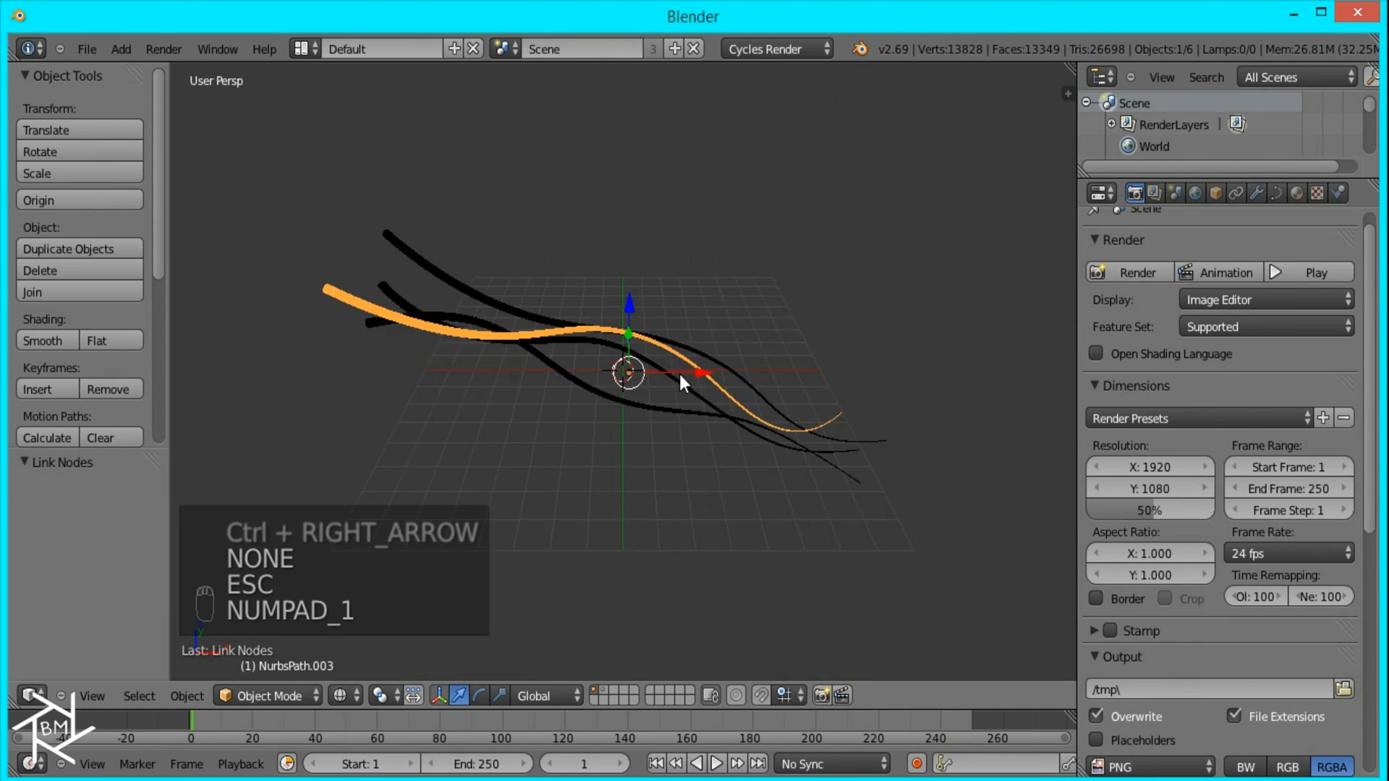
right_click(628, 391)
key("b")
left_click_drag(709, 457, 513, 272)
key("alt+r")
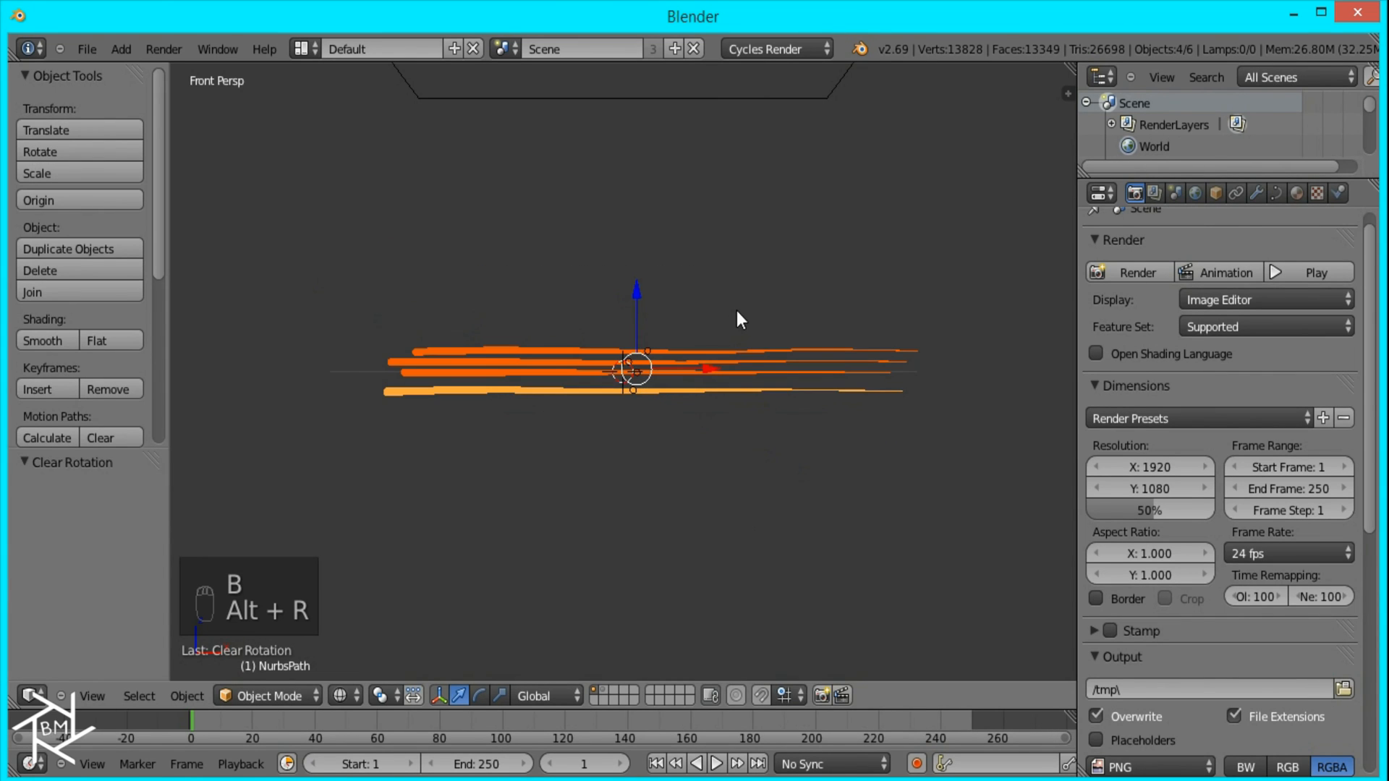
scroll(738, 311, "up", 6)
middle_click_drag(739, 310, 759, 440)
key("KP_0")
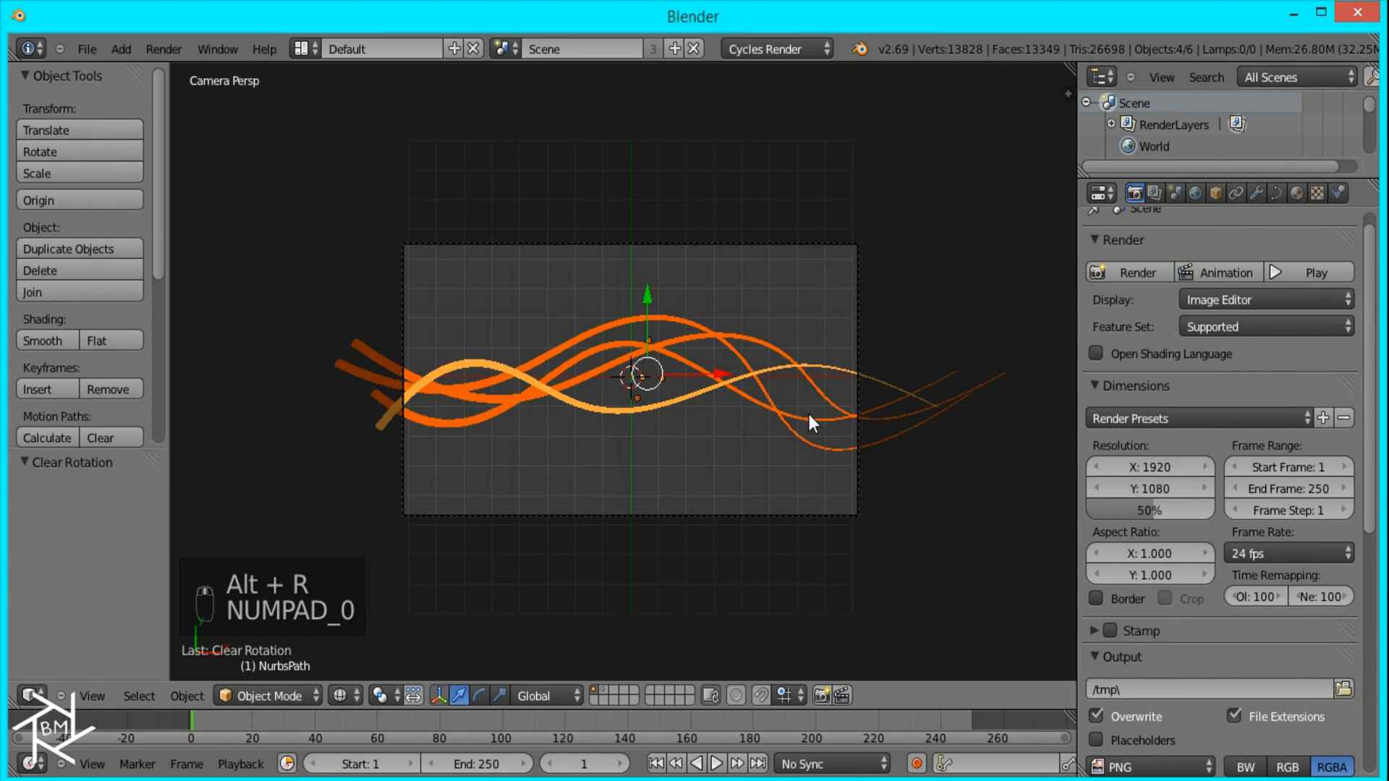
Step: Render the four unrotated strands and save the image over AbstractLines_BW2.png
left_click(1136, 280)
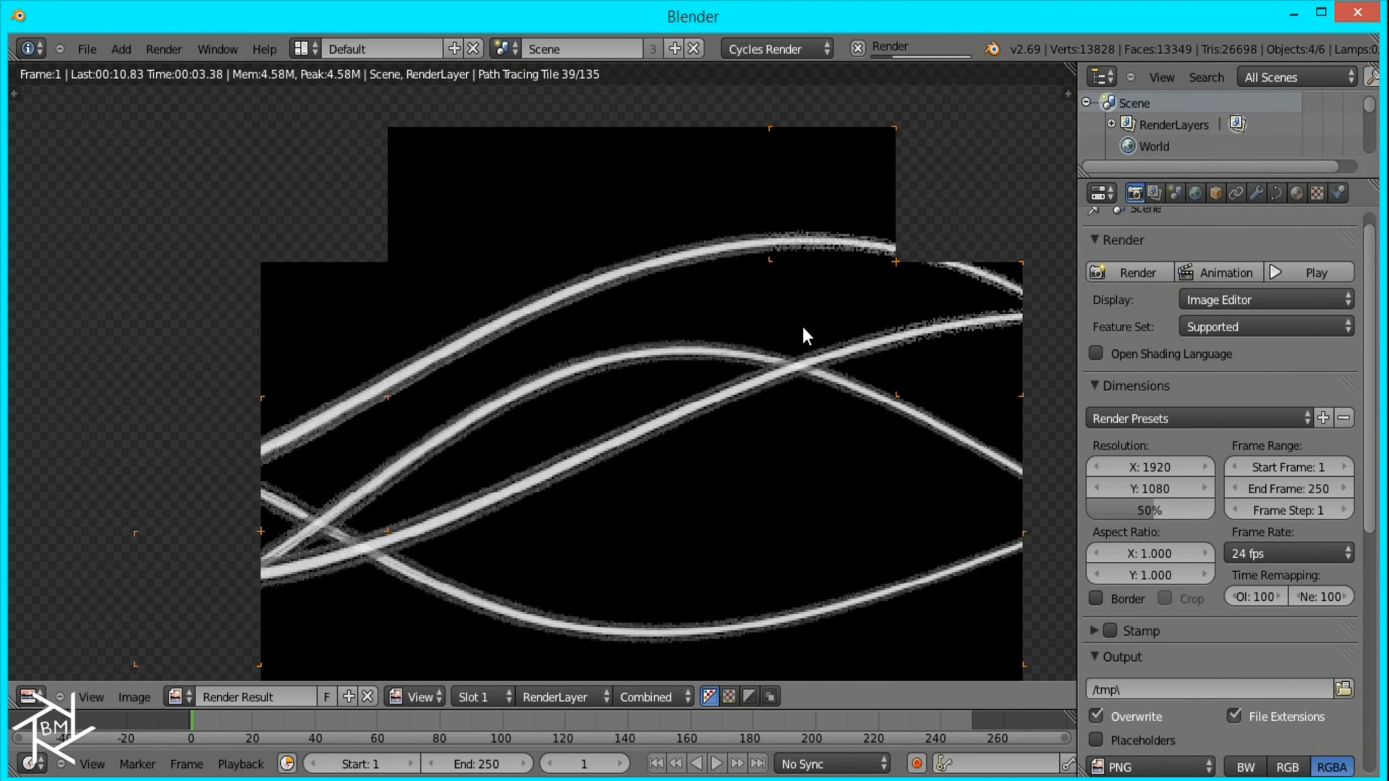
scroll(802, 327, "down", 2)
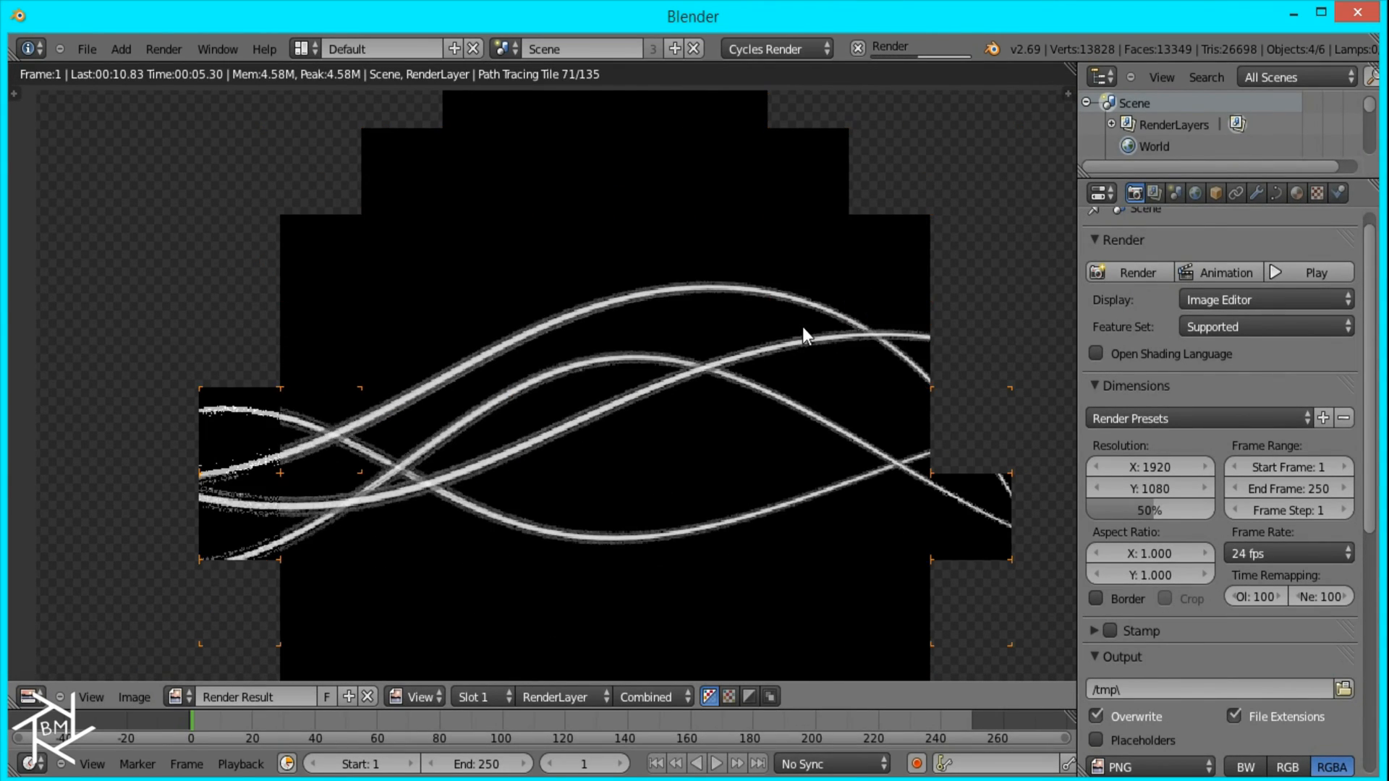
scroll(803, 328, "down", 2)
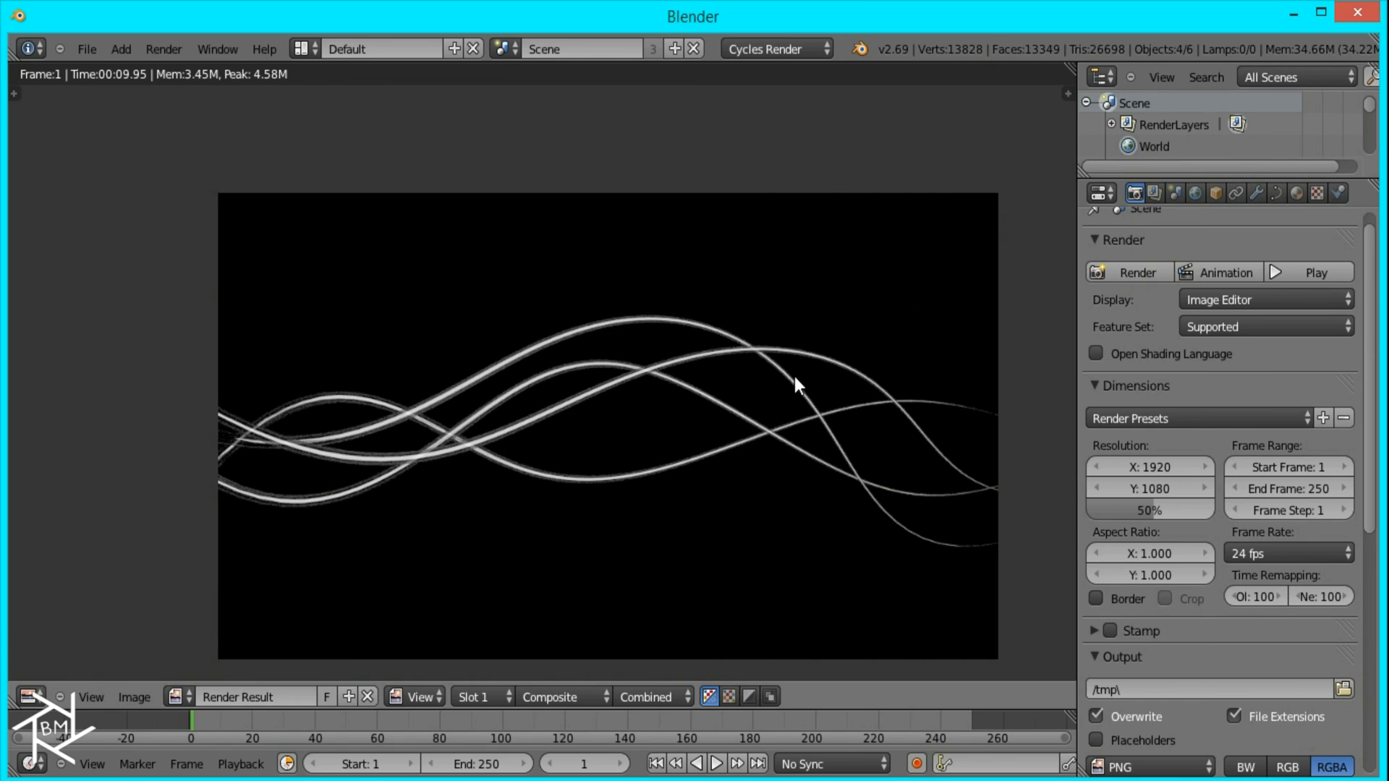
key("F3")
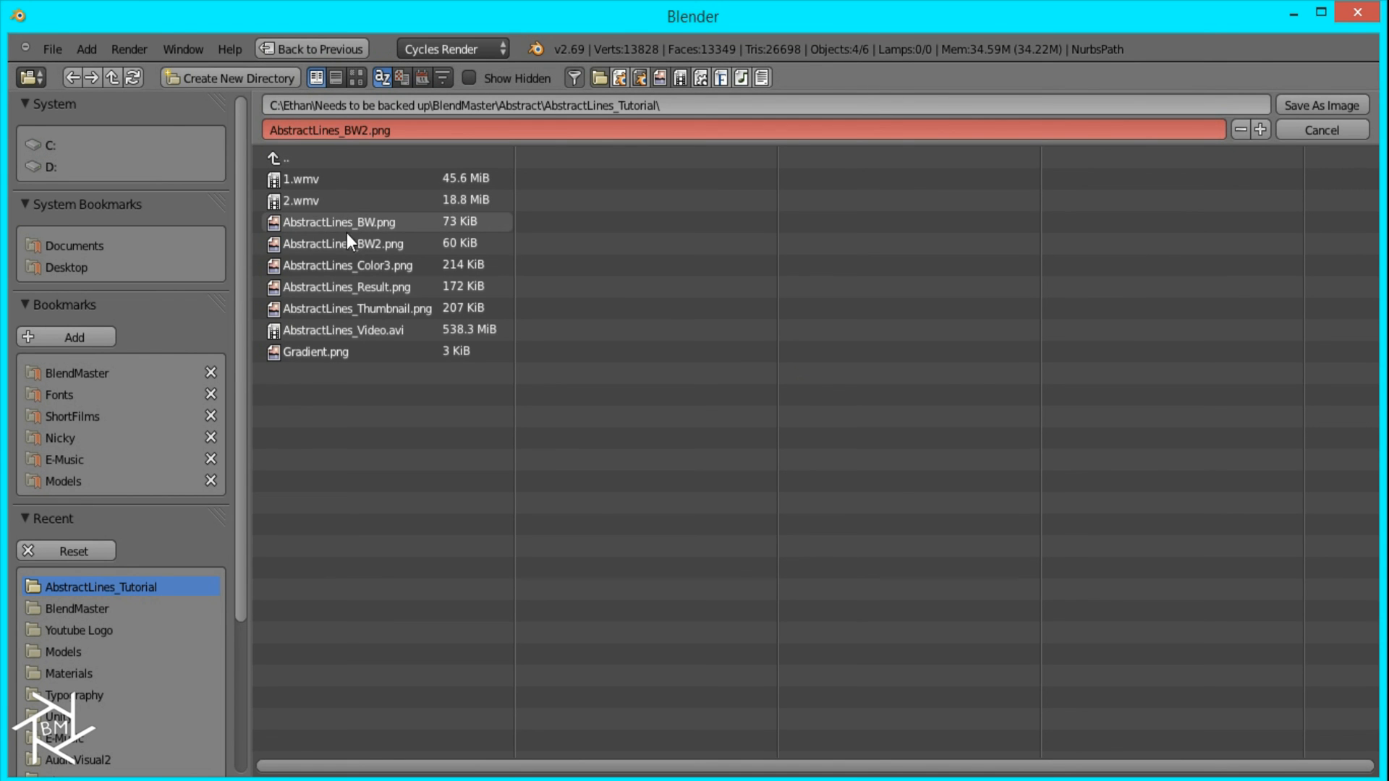
double_click(362, 244)
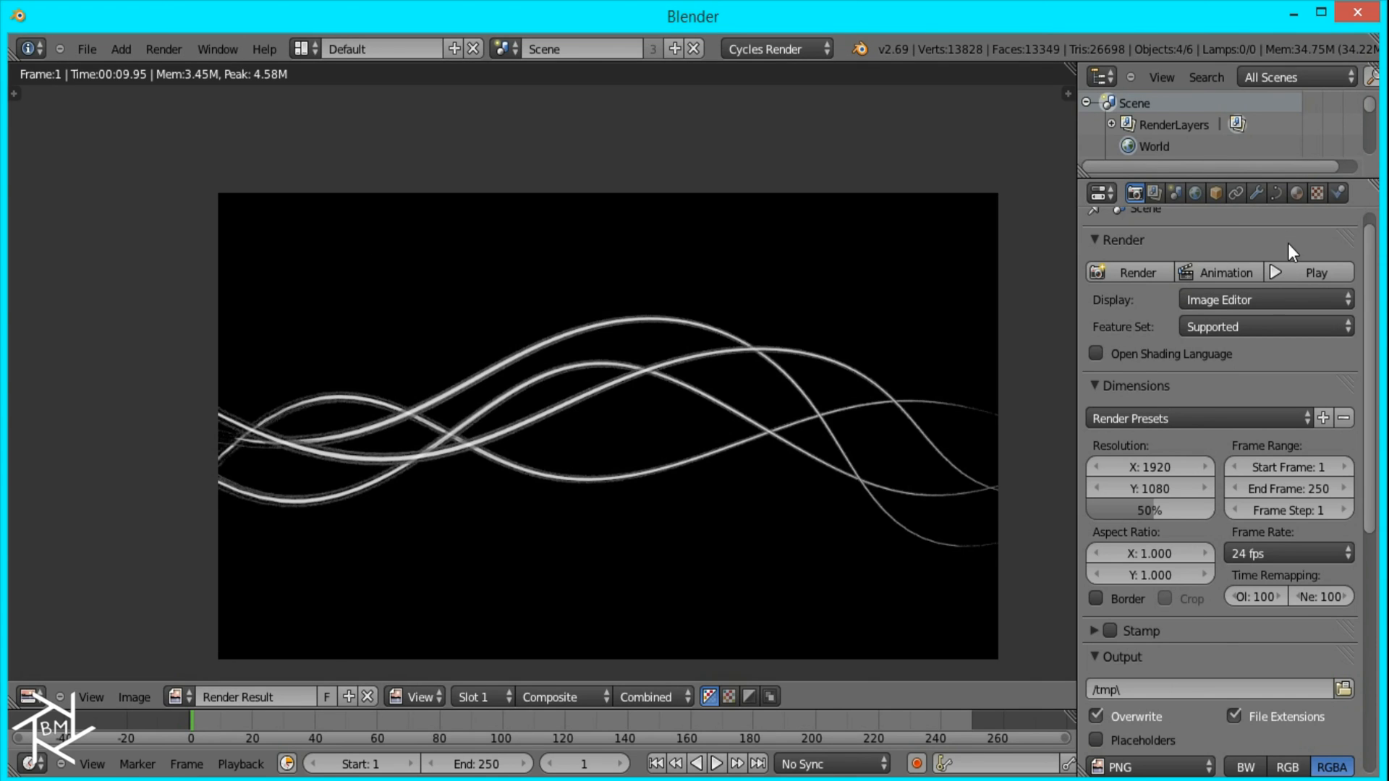
Step: Replace the Transparent BSDF shader in the strands' mixed material with an Emission shader
left_click(1296, 192)
left_click(1237, 523)
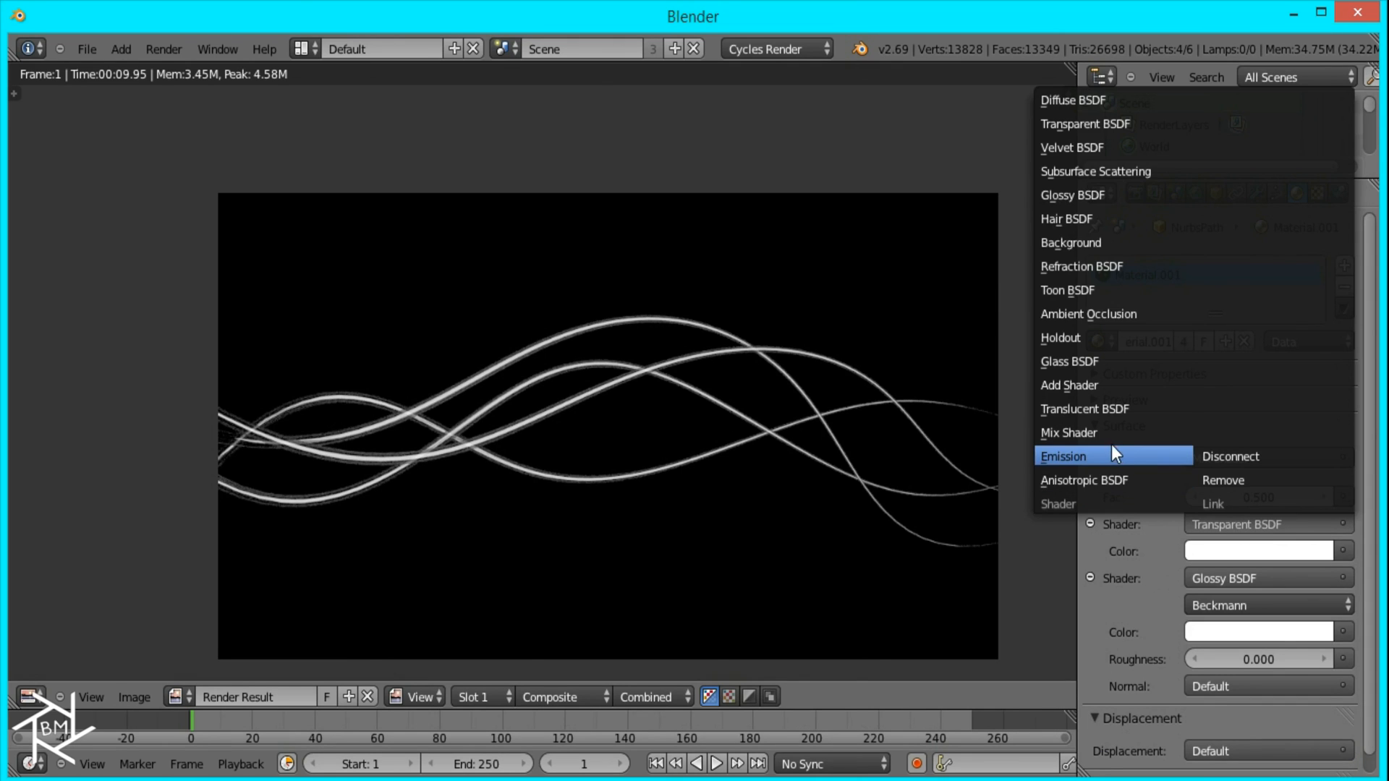
left_click(1113, 452)
Step: Render the strands with the emission material and save the image over AbstractLines_BW.png
left_click(1134, 193)
left_click(1138, 273)
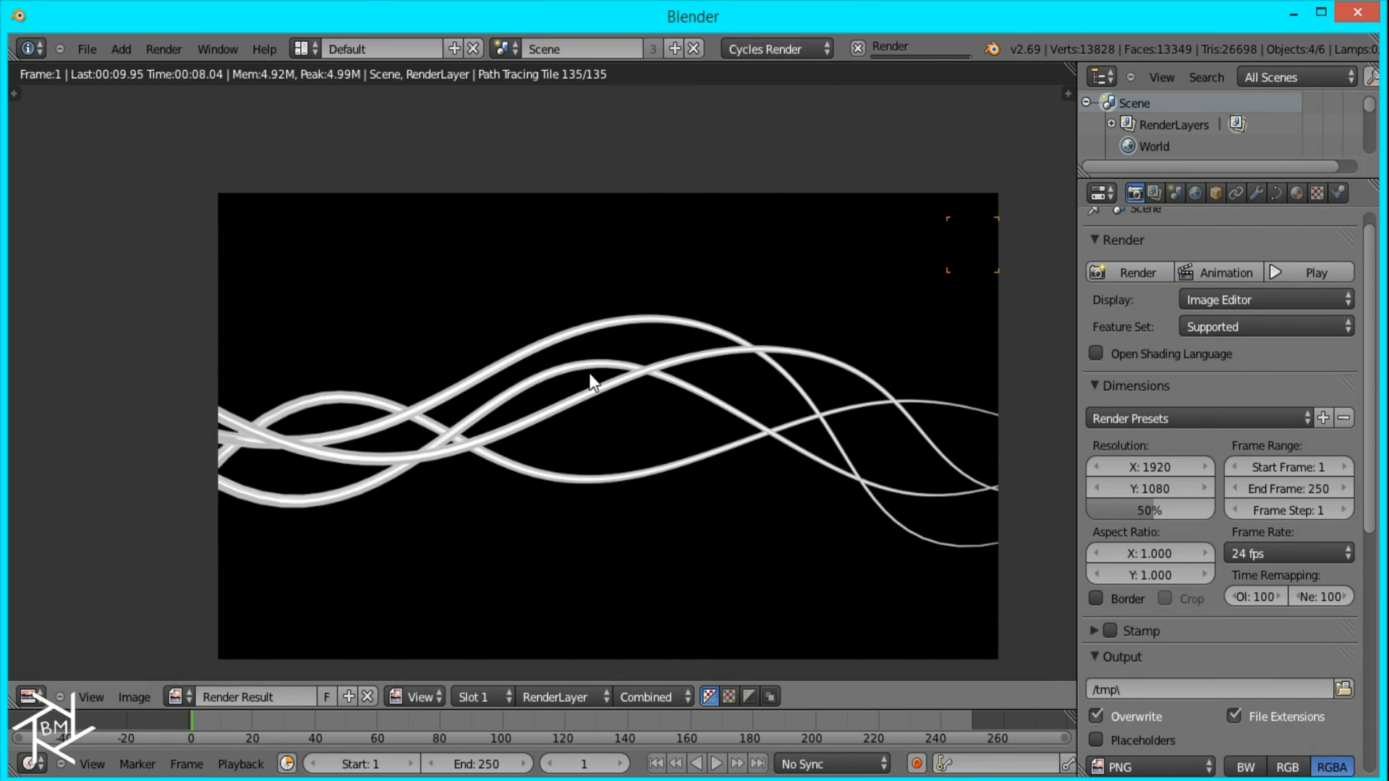
key("F3")
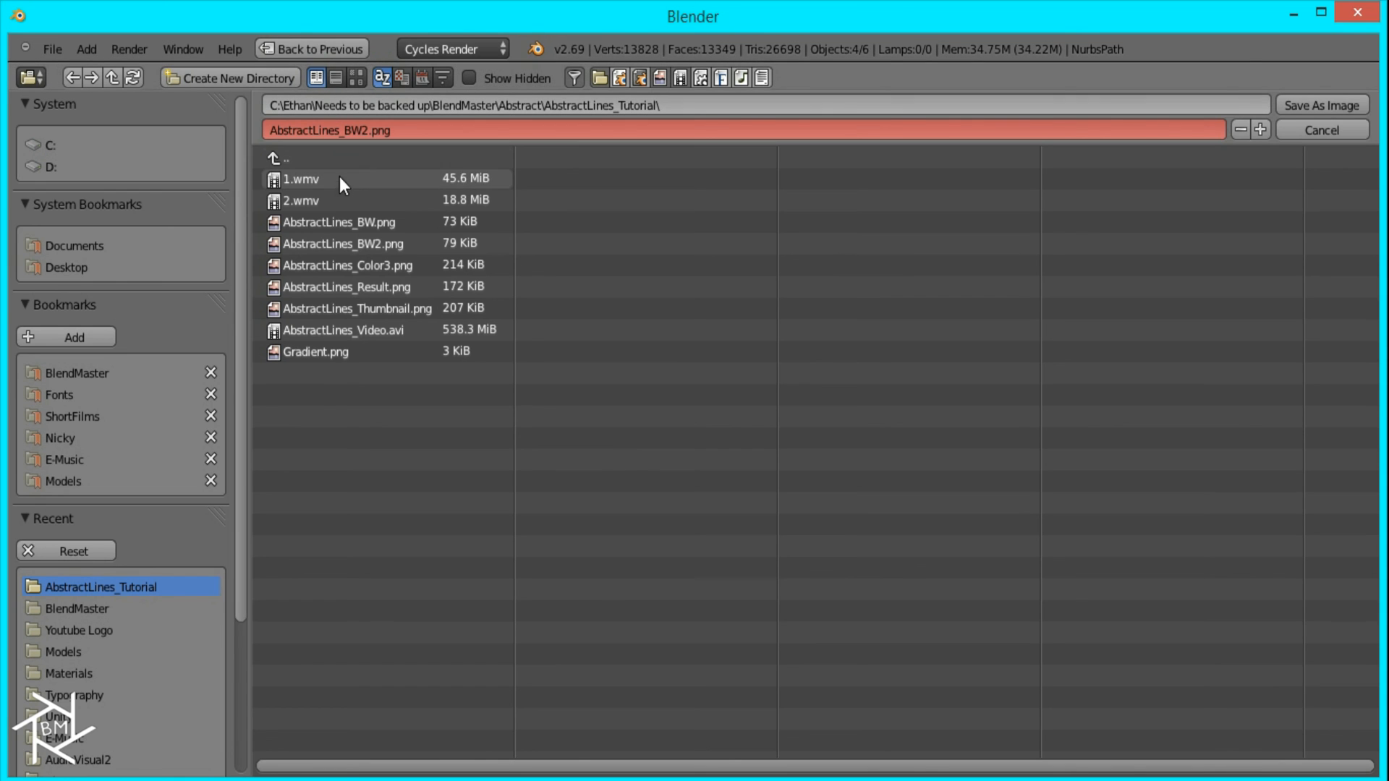
left_click(1322, 106)
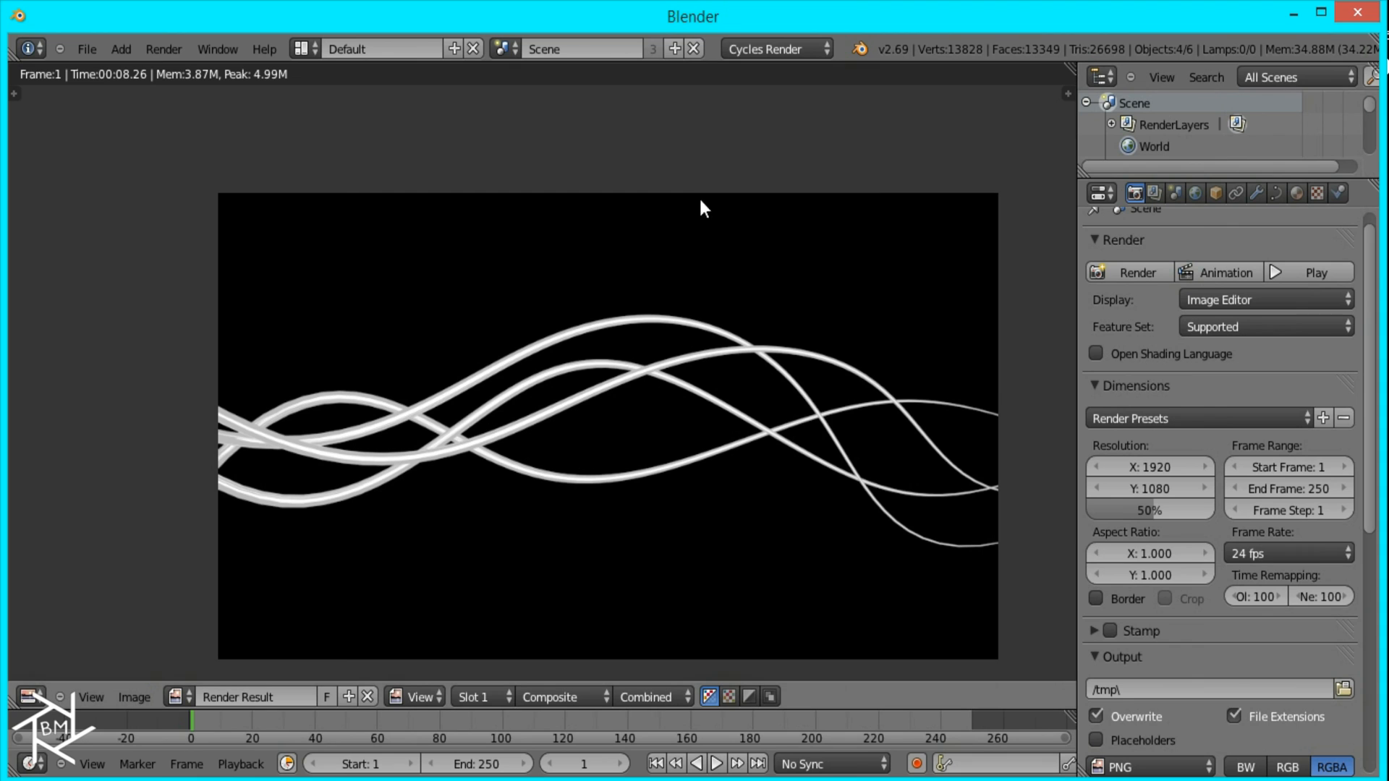
Step: In the Compositing layout, reload AbstractLines_BW.png in the upper Image node and AbstractLines_BW2.png in the lower one
key("ctrl+Left")
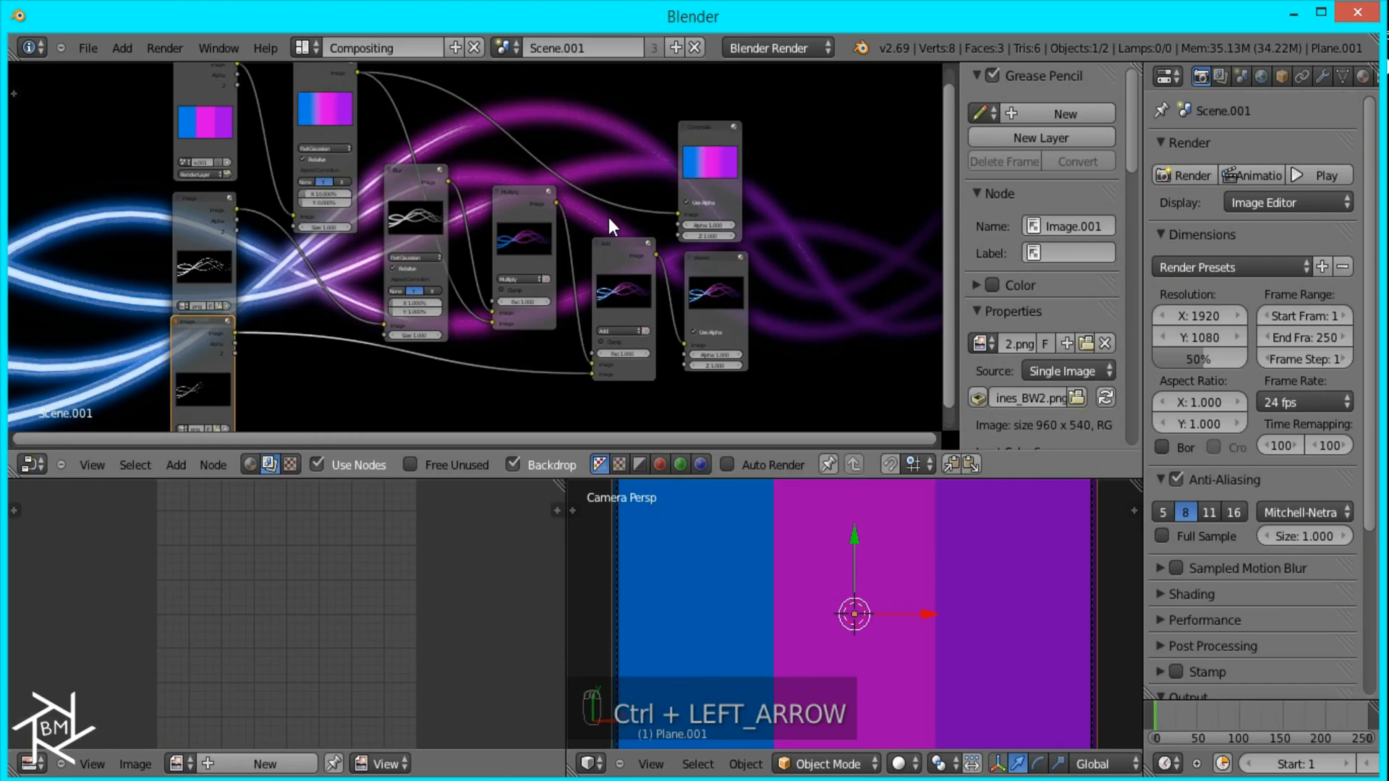
key("ctrl+Up")
scroll(298, 314, "up", 2)
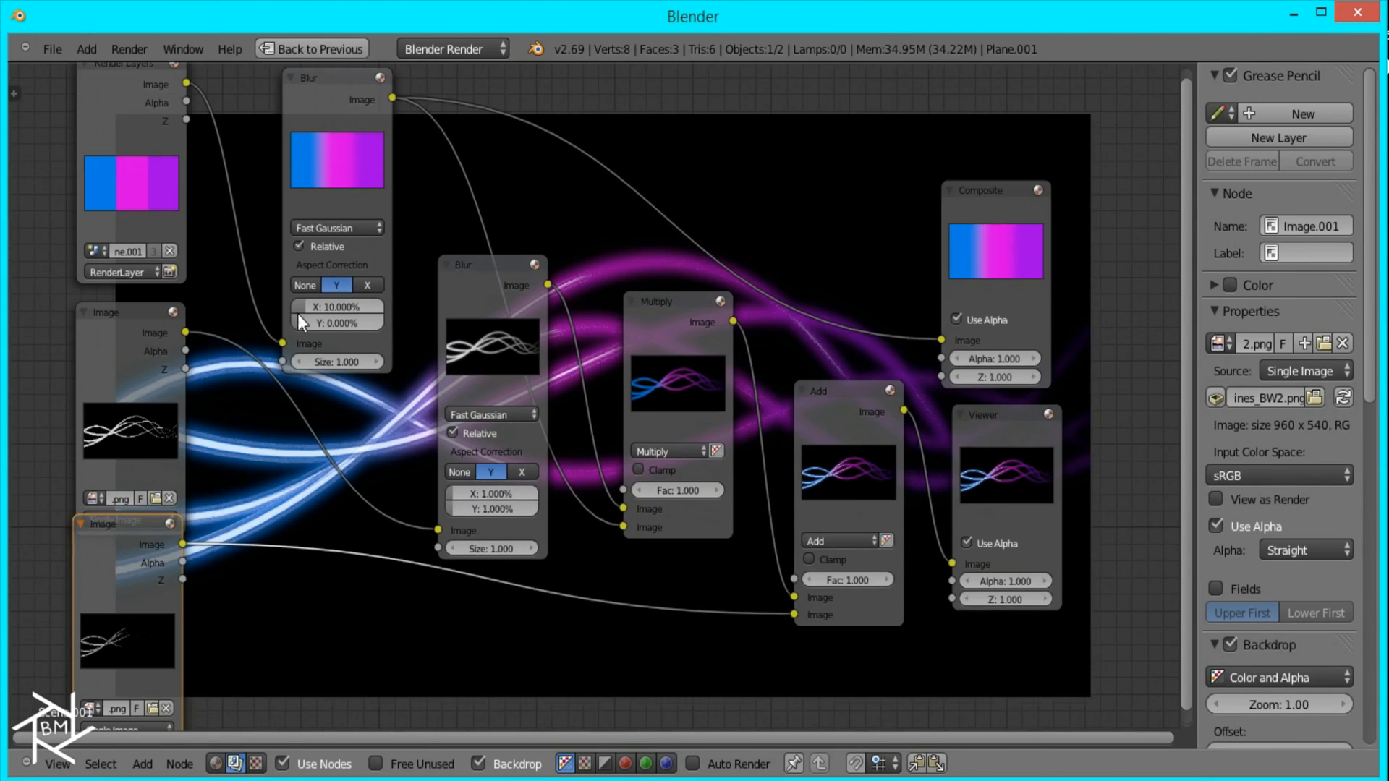
left_click(157, 498)
double_click(350, 230)
middle_click_drag(359, 369, 469, 231)
left_click(265, 566)
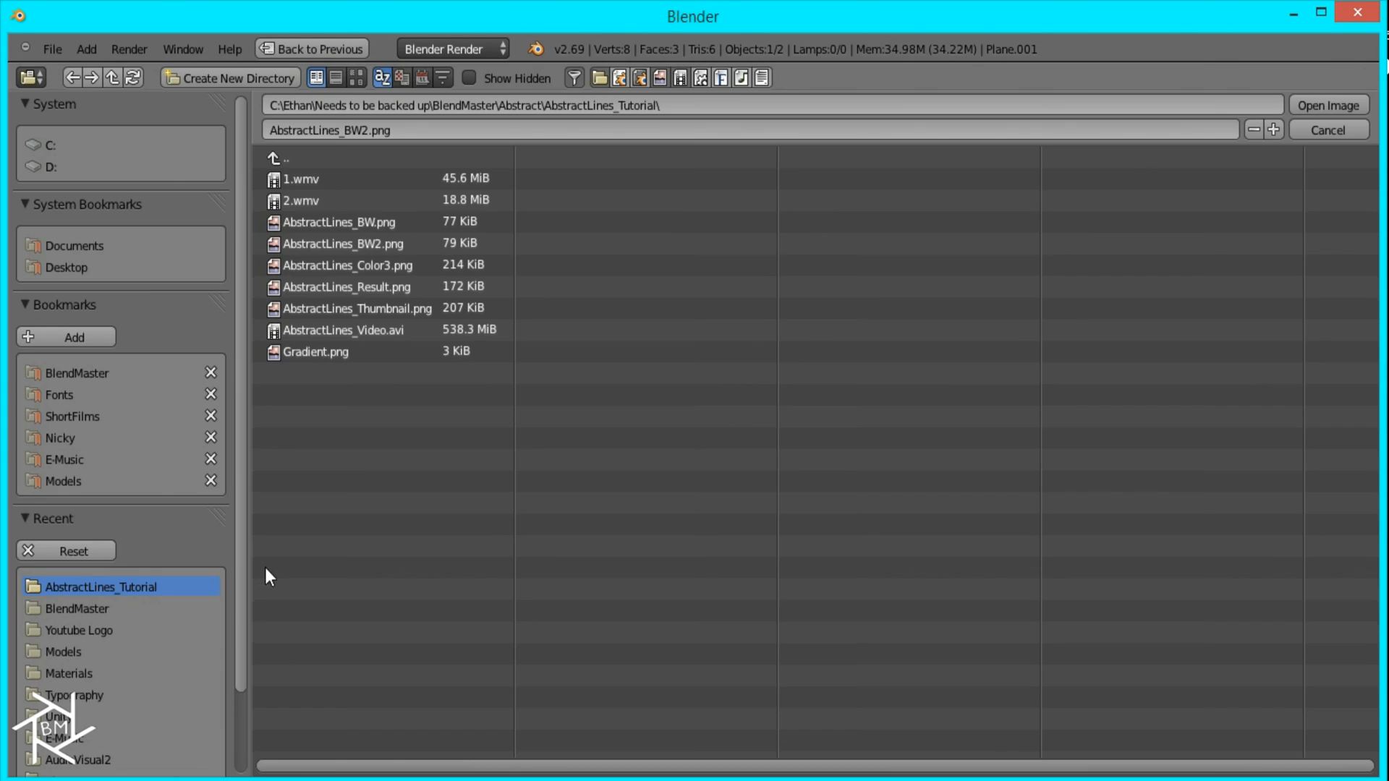
double_click(378, 244)
Step: Link the Add node's output to the Composite node's image input and render the composited scene
middle_click_drag(917, 187, 461, 432)
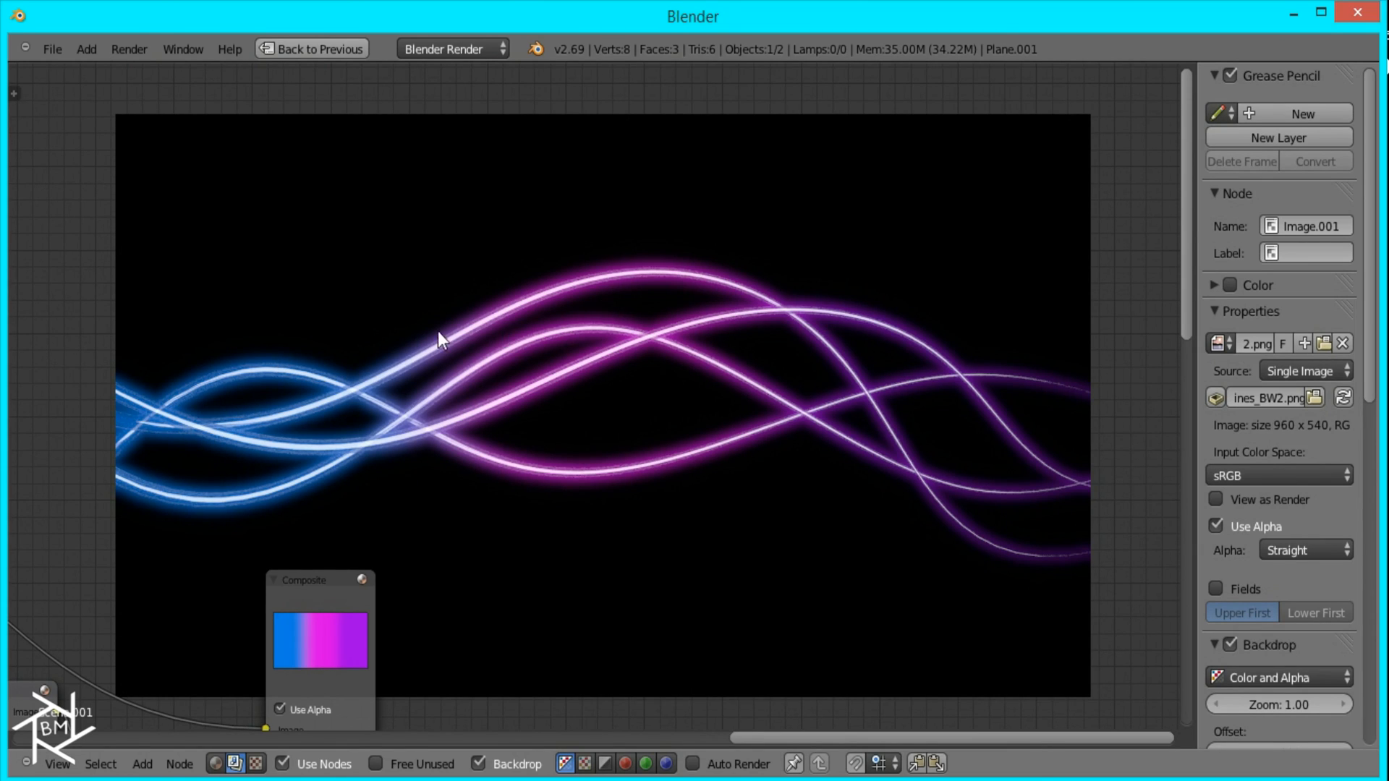
middle_click_drag(278, 346, 675, 298)
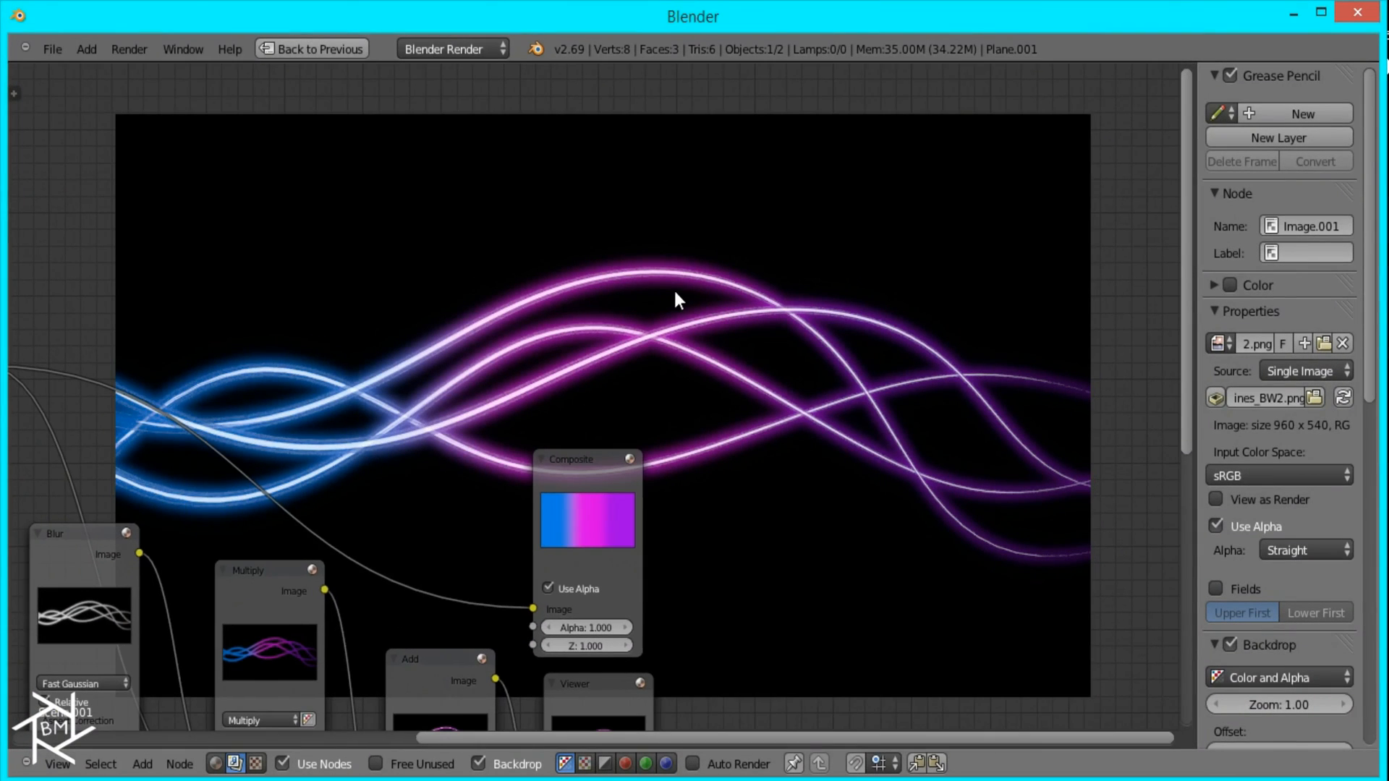
middle_click_drag(432, 360, 741, 128)
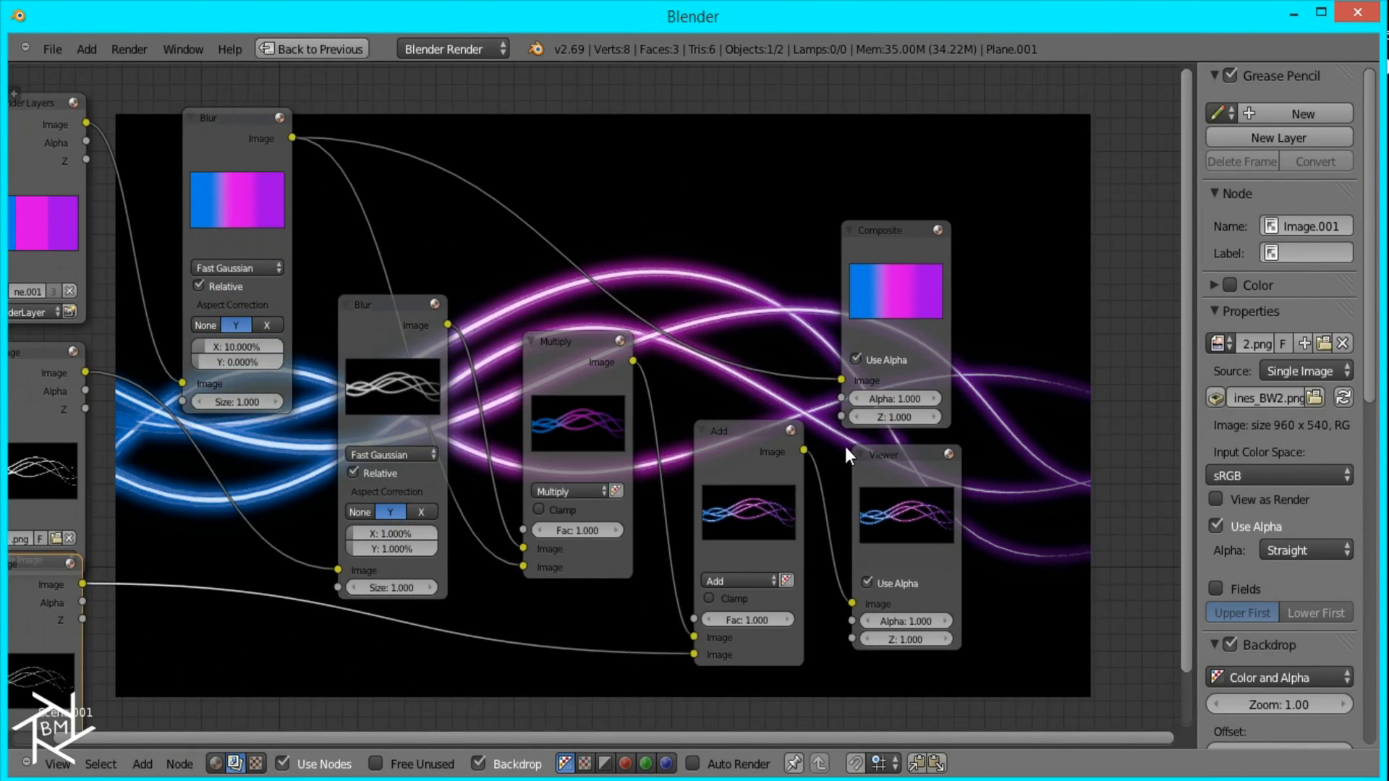
middle_click_drag(843, 442, 660, 405)
left_click_drag(625, 413, 663, 342)
left_click(312, 48)
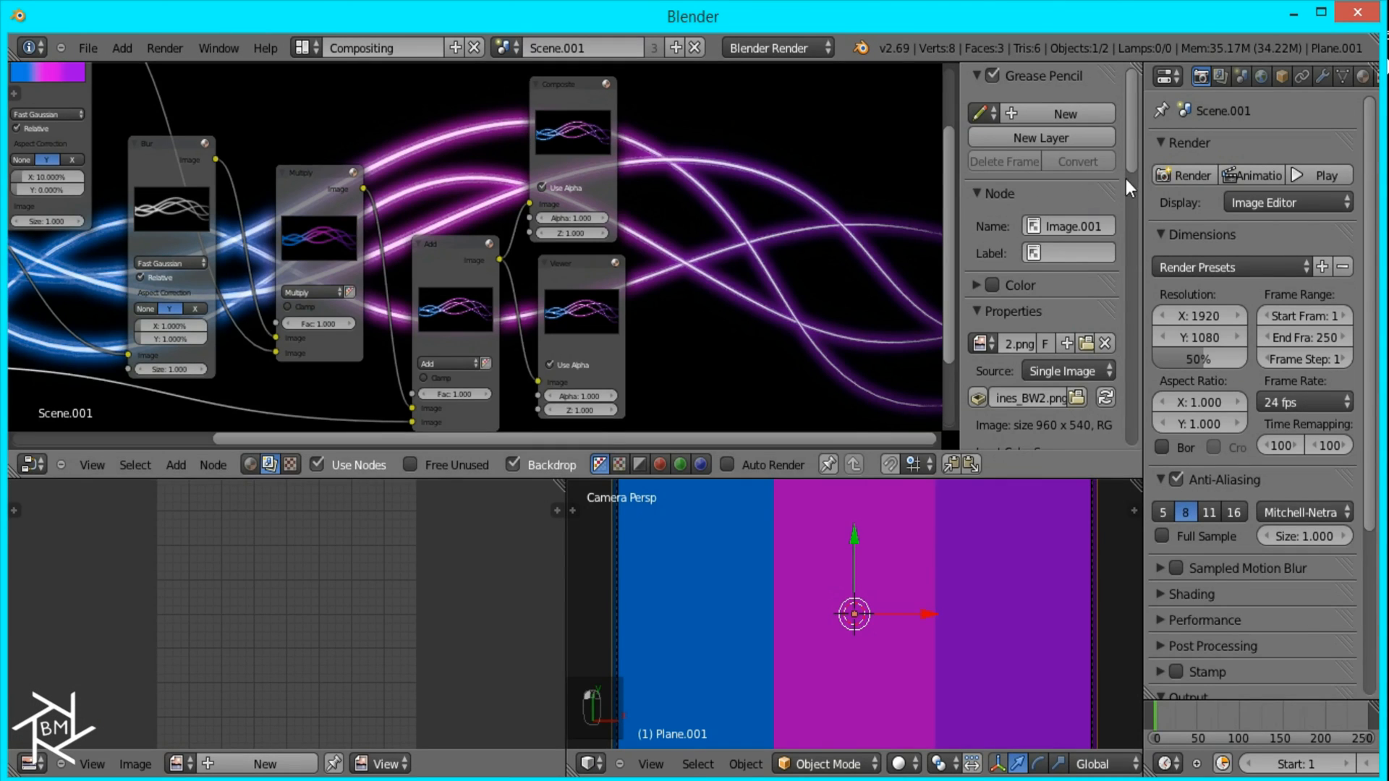
left_click(1187, 175)
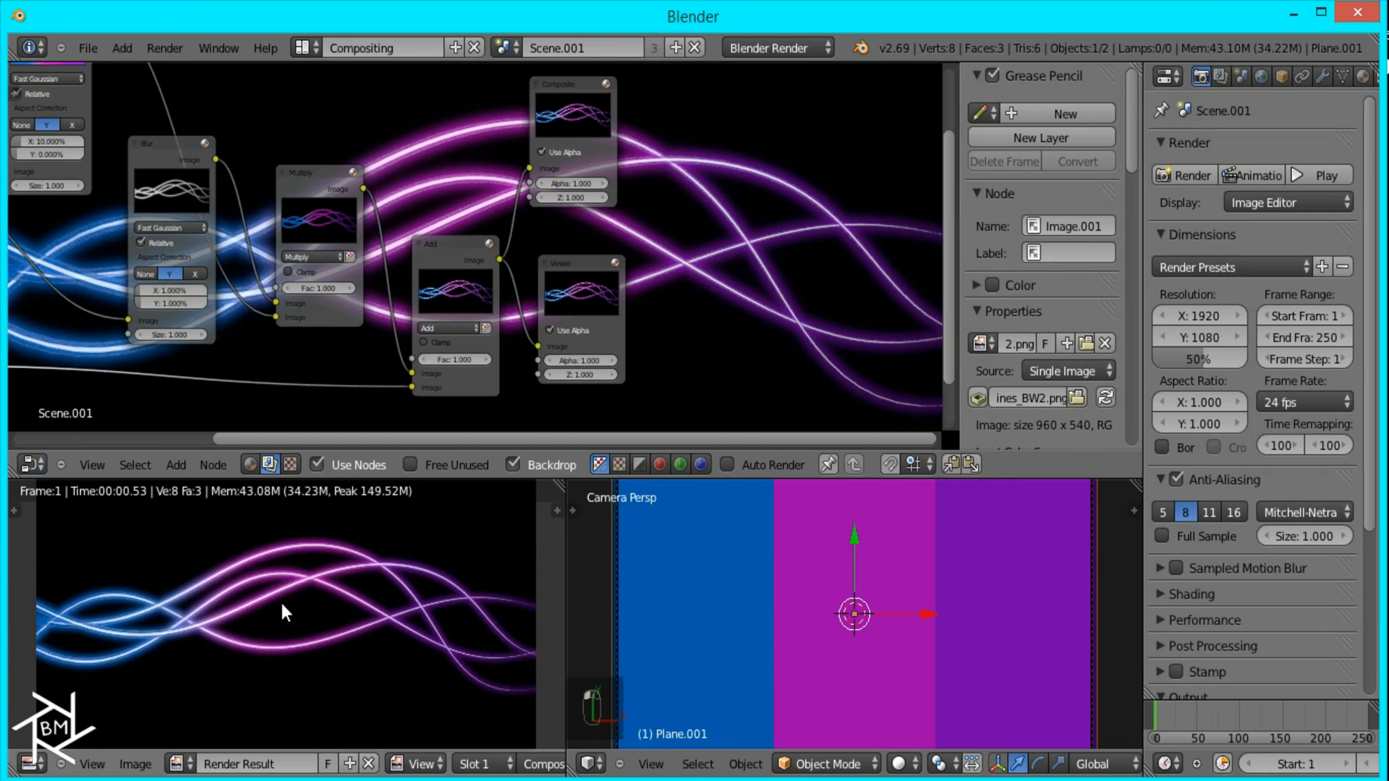
Step: Save the composited render as AbstractLines_Result2 in the AbstractLines_Tutorial folder
key("F3")
left_click(389, 287)
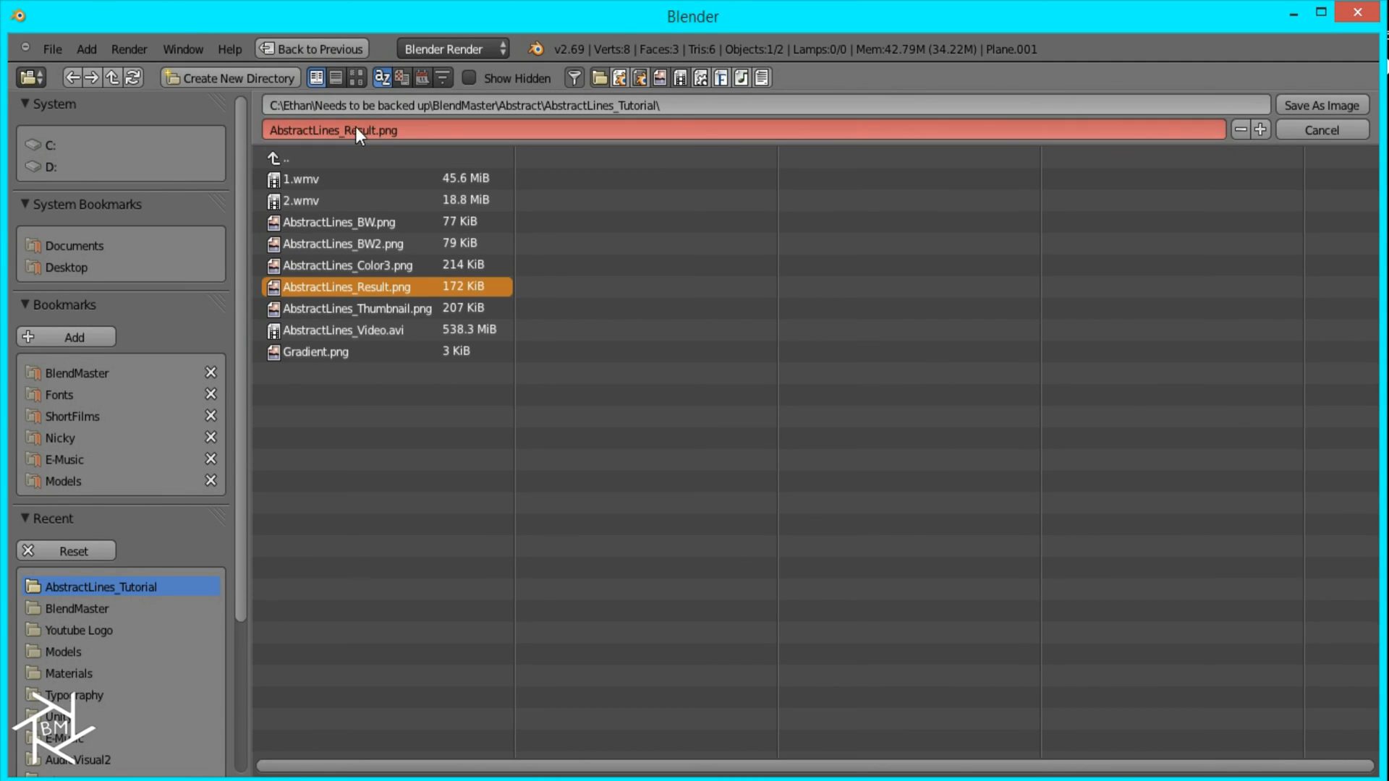
left_click_drag(375, 128, 614, 136)
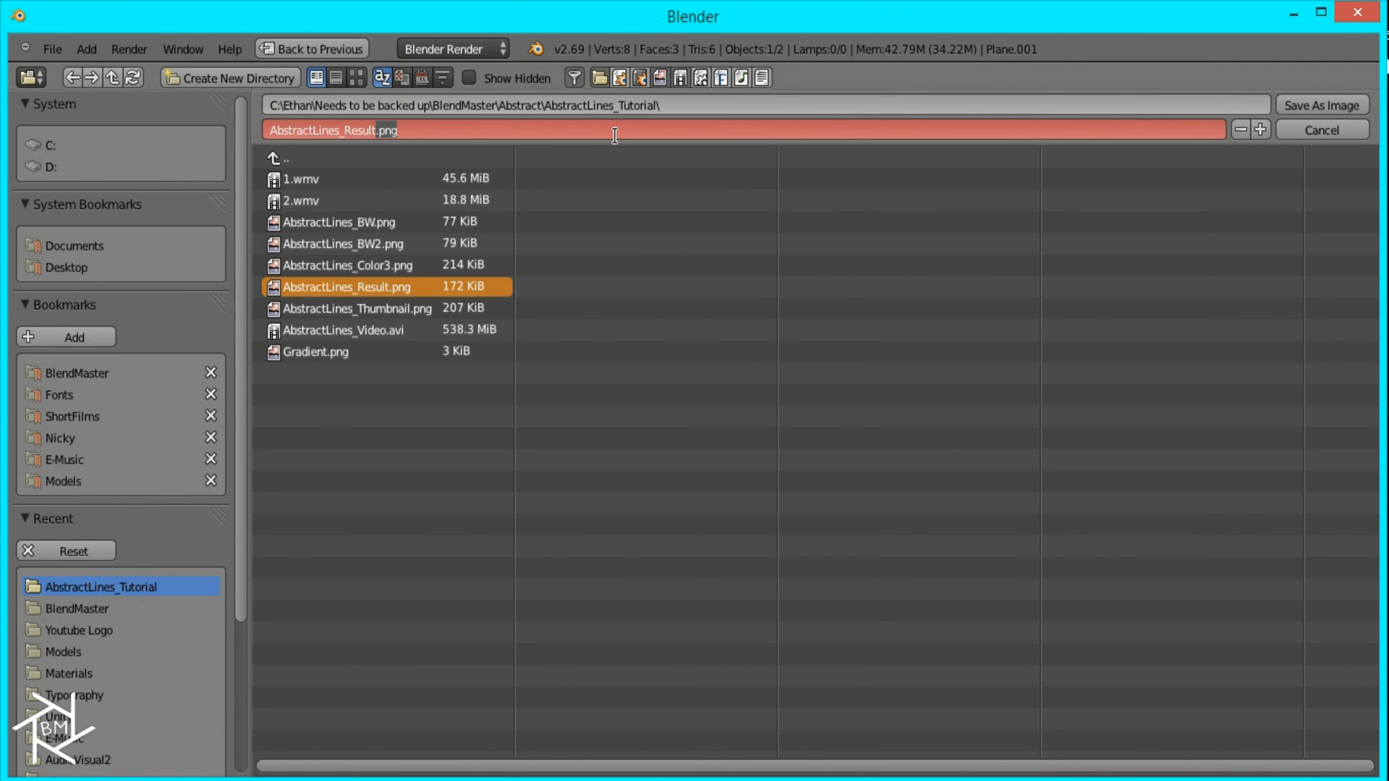
type("2")
key("Return")
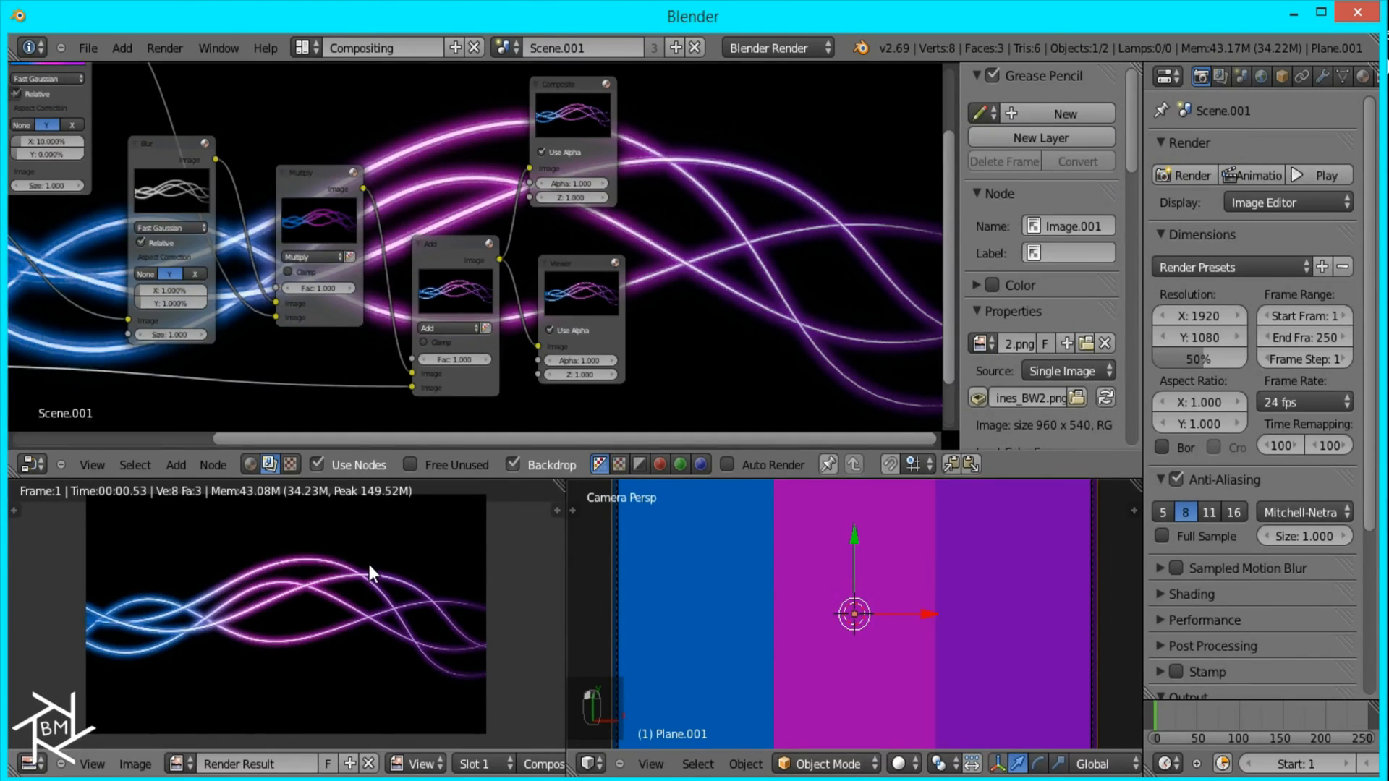
Step: Enlarge the render result to full window size and examine the glowing strands close up and as a whole
key("ctrl+Up")
scroll(490, 522, "up", 5)
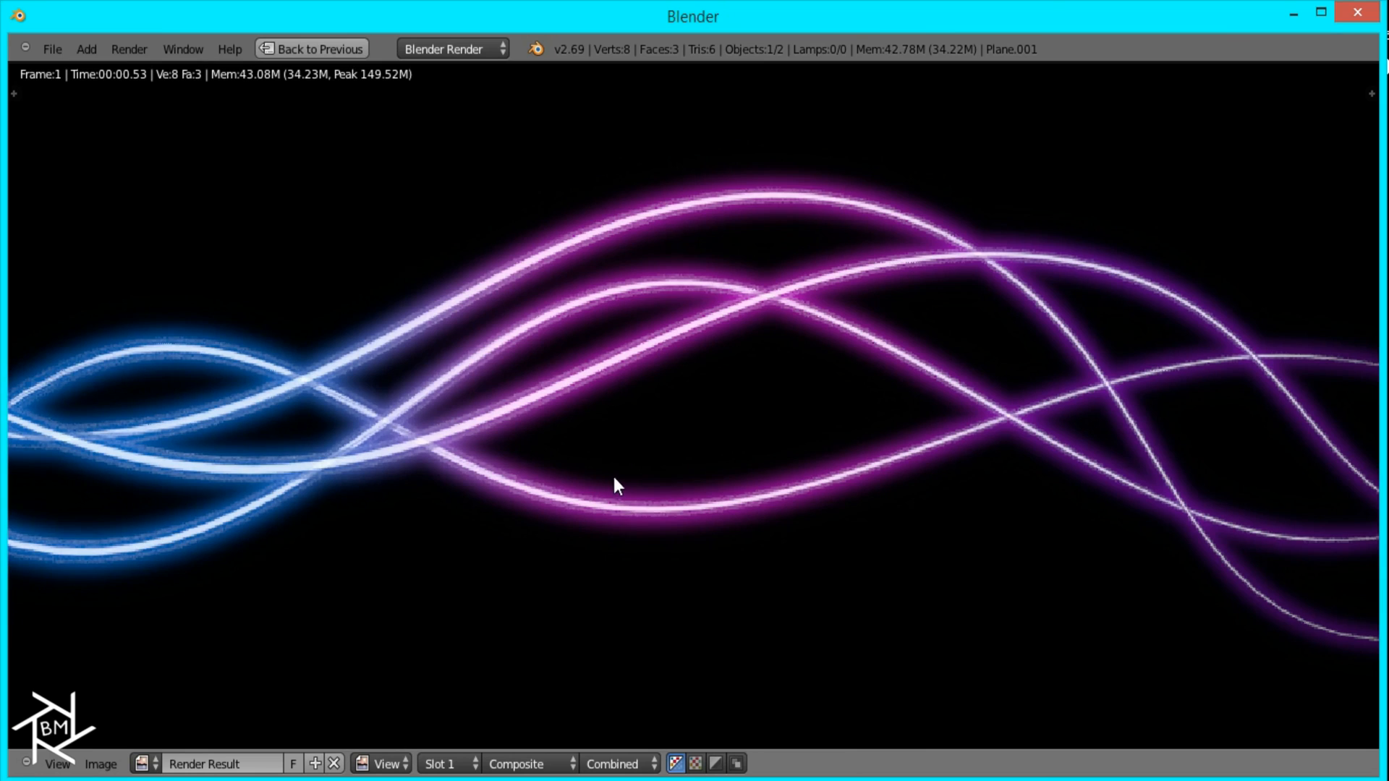
scroll(731, 441, "down", 3)
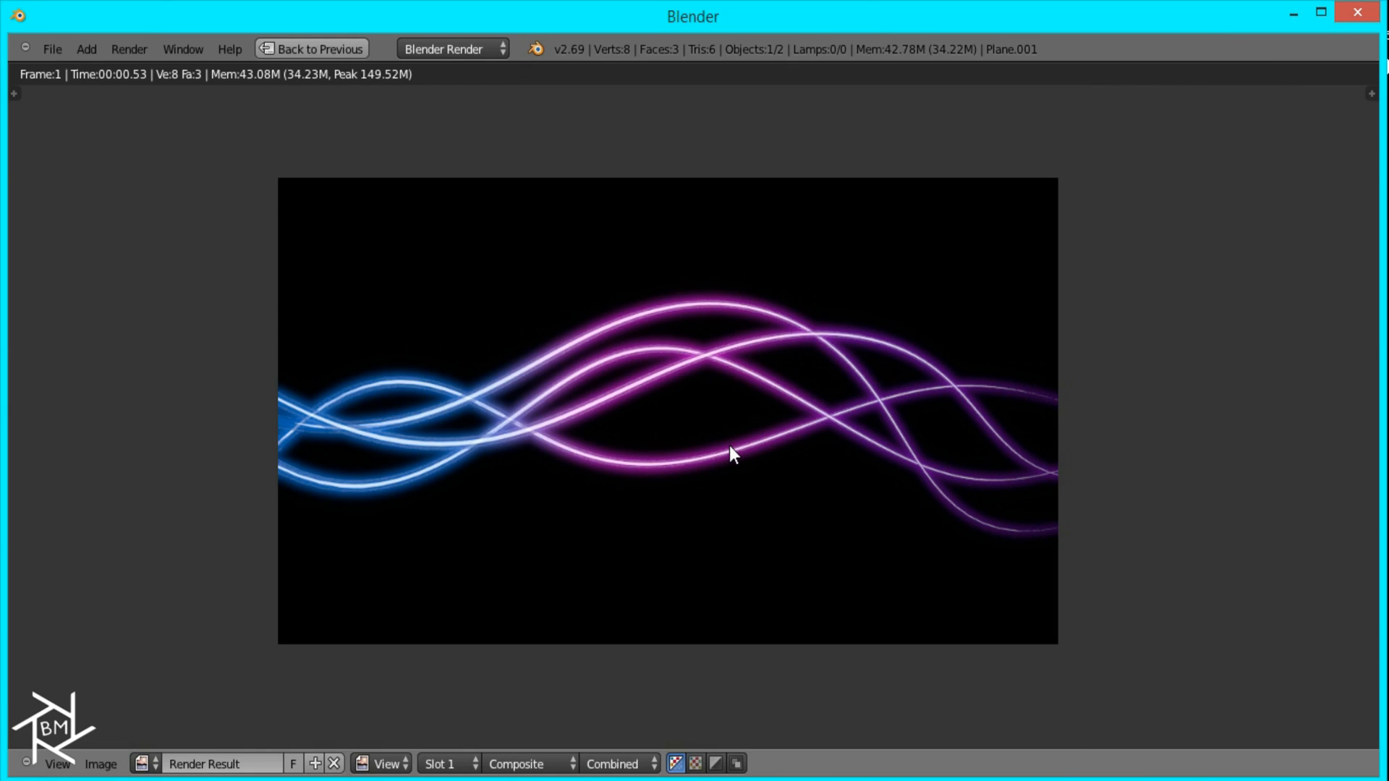